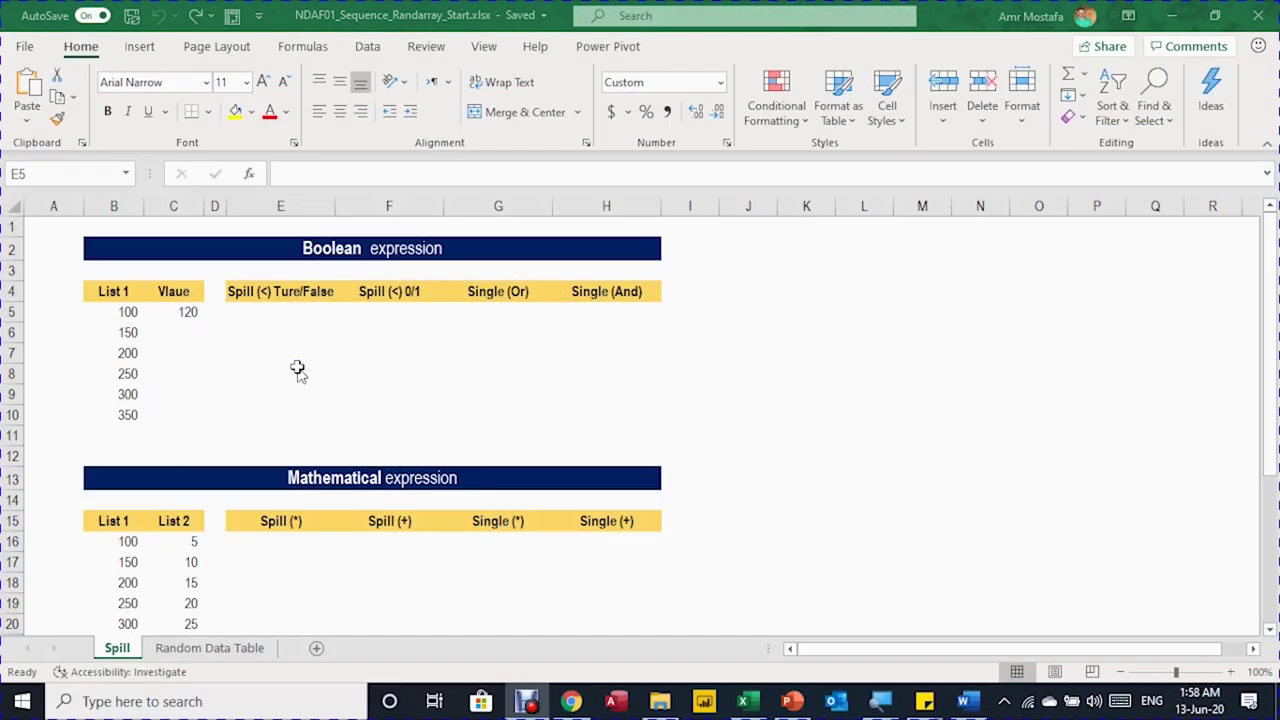
Examine the comparison value in C5 and the List 1 numbers in B5:B10.
click(271, 332)
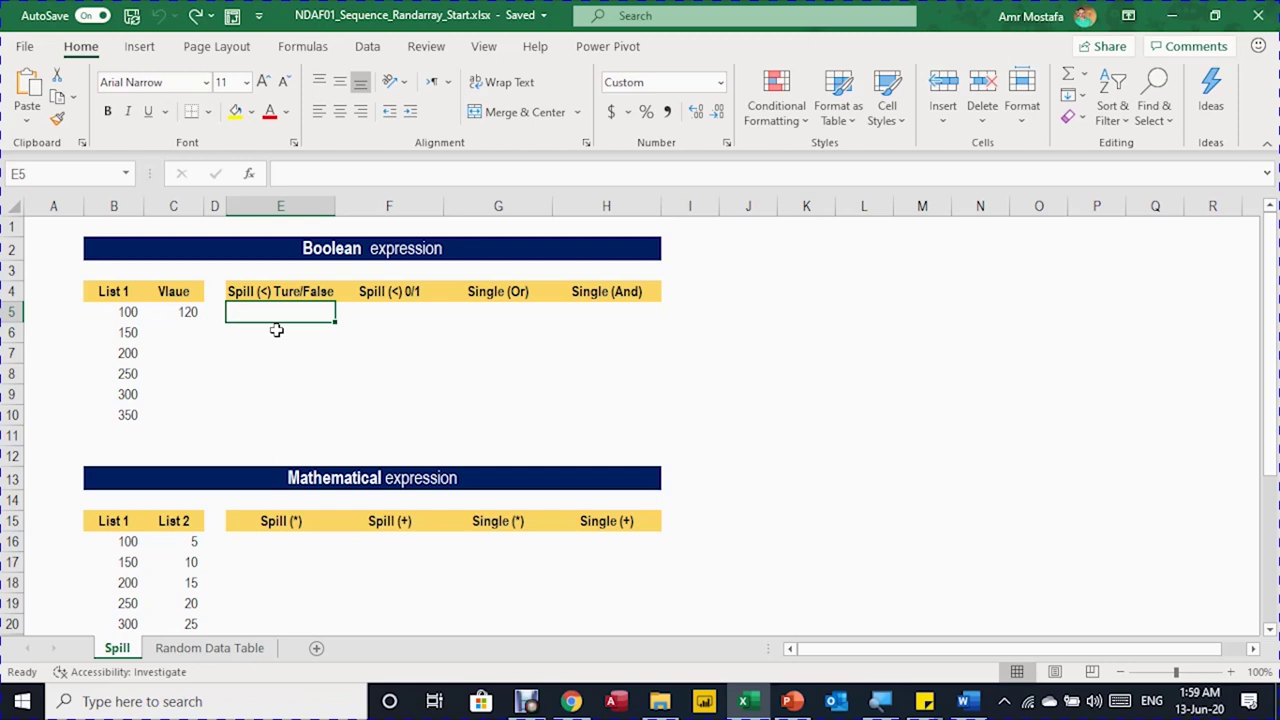
key(Left)
key(Left)
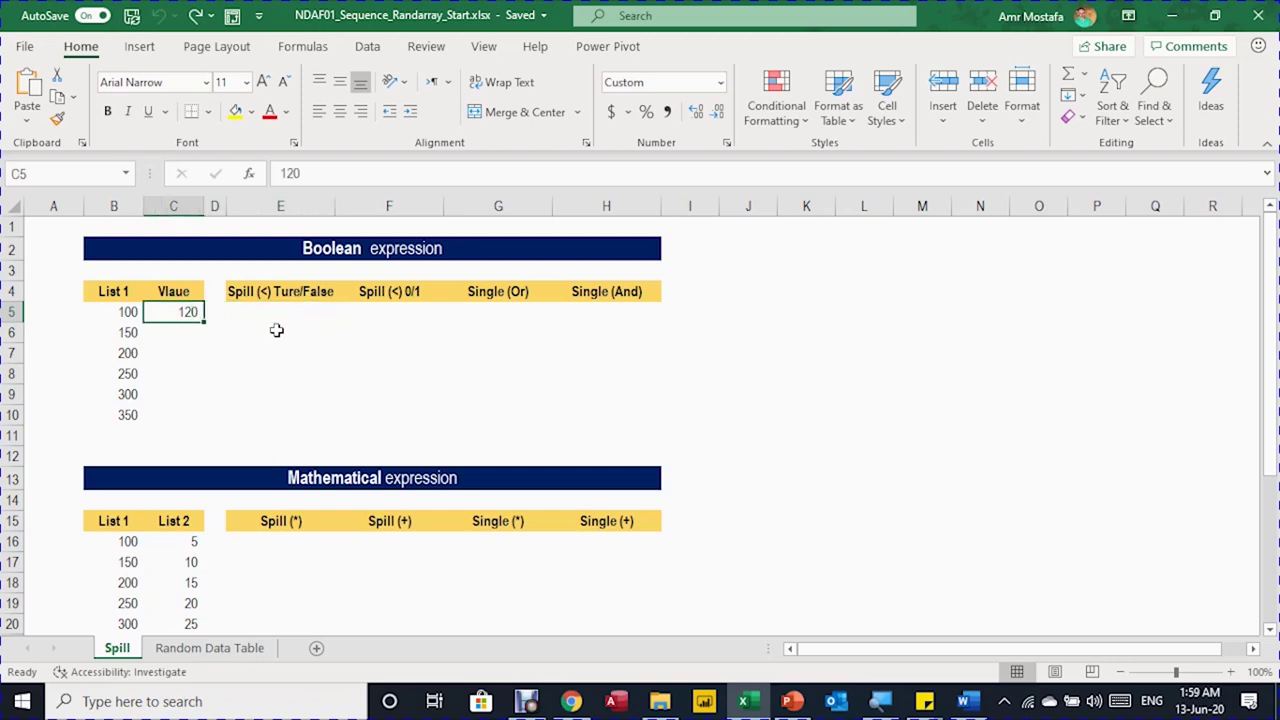
key(Left)
key(shift+Down)
key(shift+Down)
key(shift+Down)
key(shift+Down)
key(shift+Down)
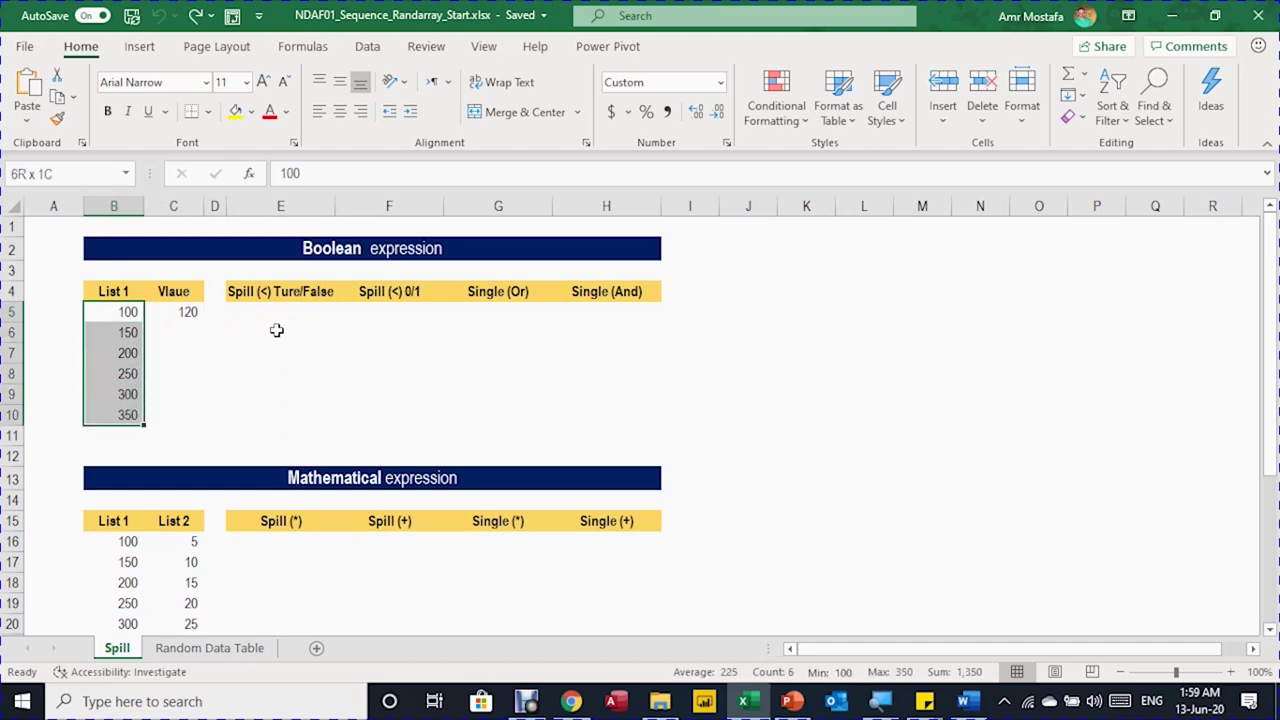
key(Up)
key(Down)
key(Right)
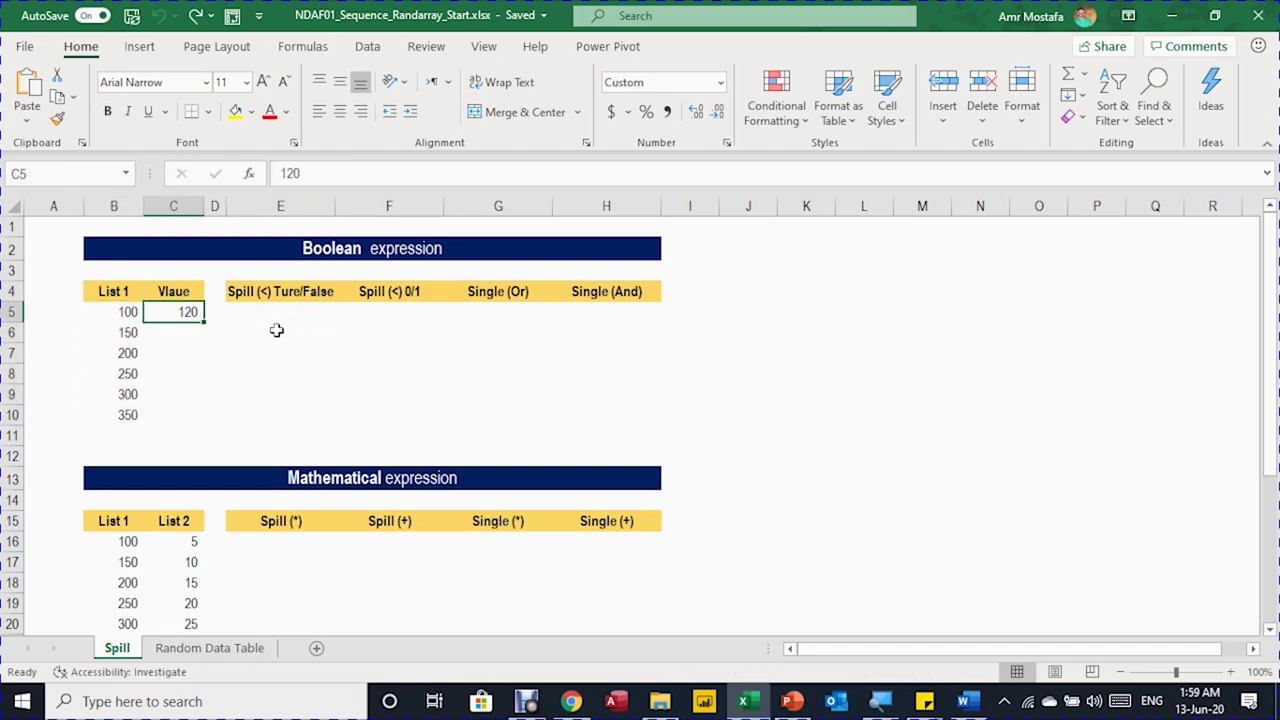
Enter the formula =C5<B5:B10 in E5 to compare the value with every number in List 1.
key(Right)
key(Right)
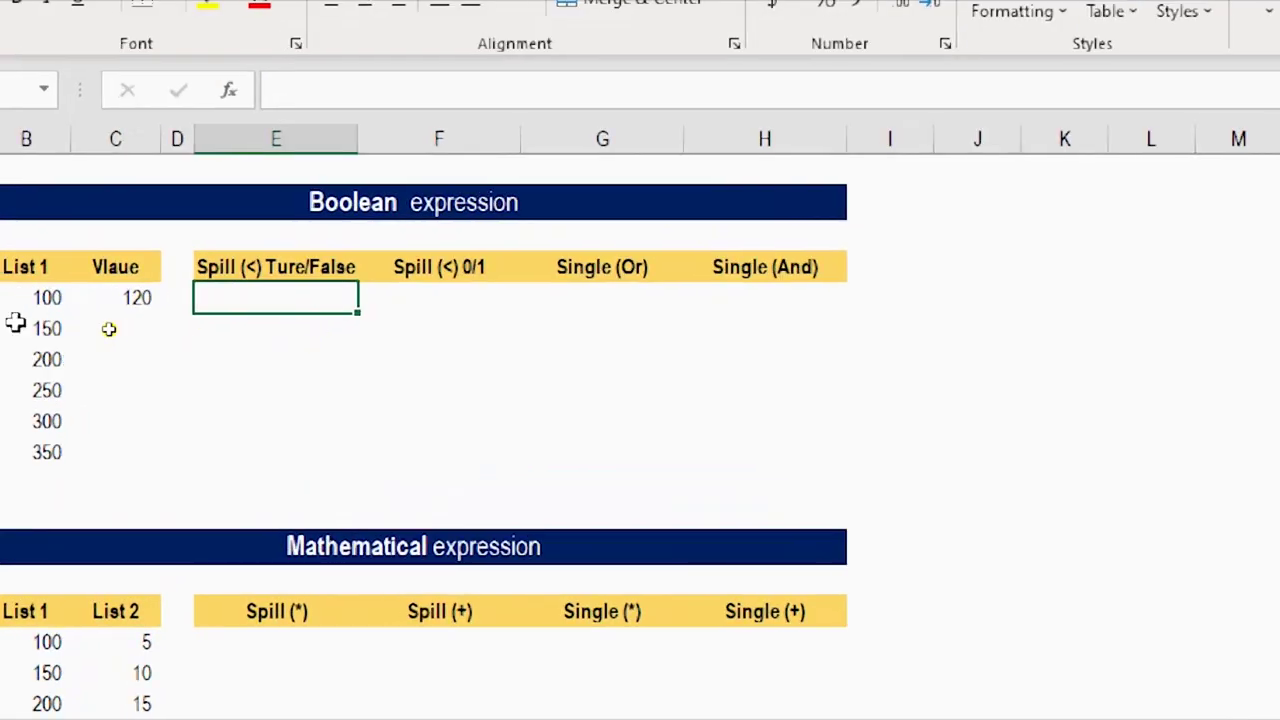
text(=)
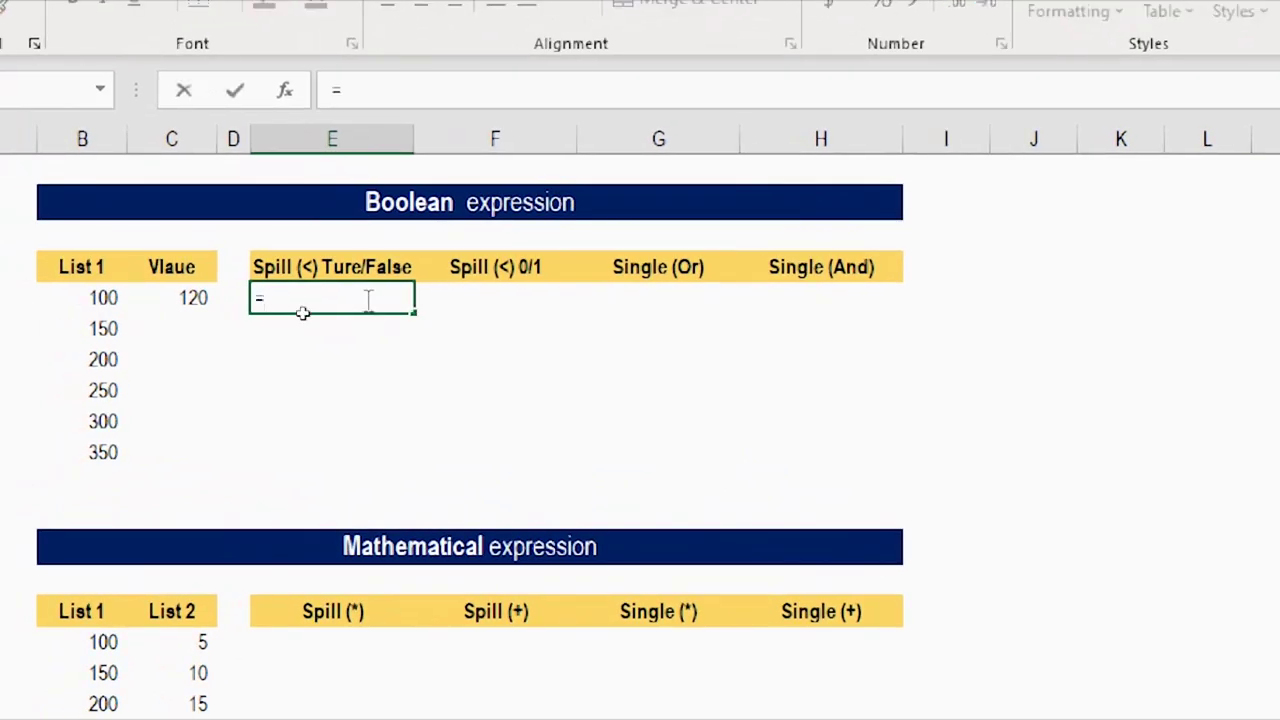
key(Left)
key(Left)
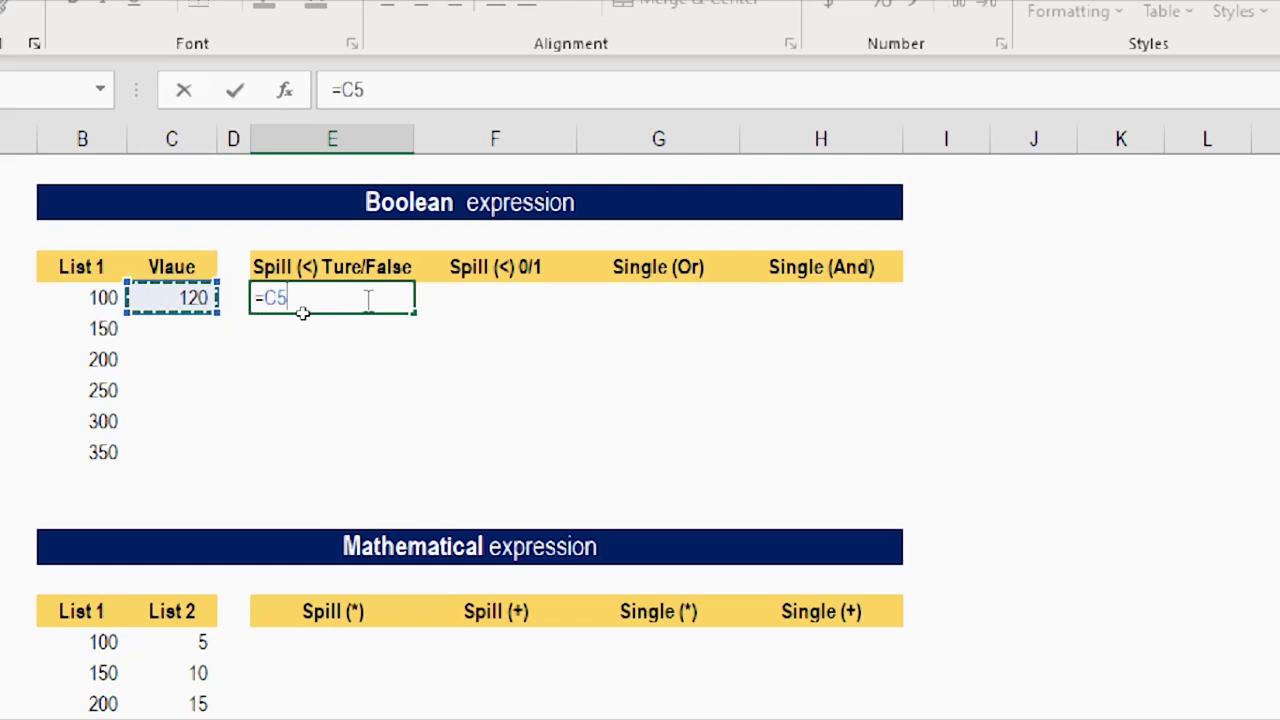
text(<)
key(Left)
key(Left)
key(Left)
key(Left)
key(Right)
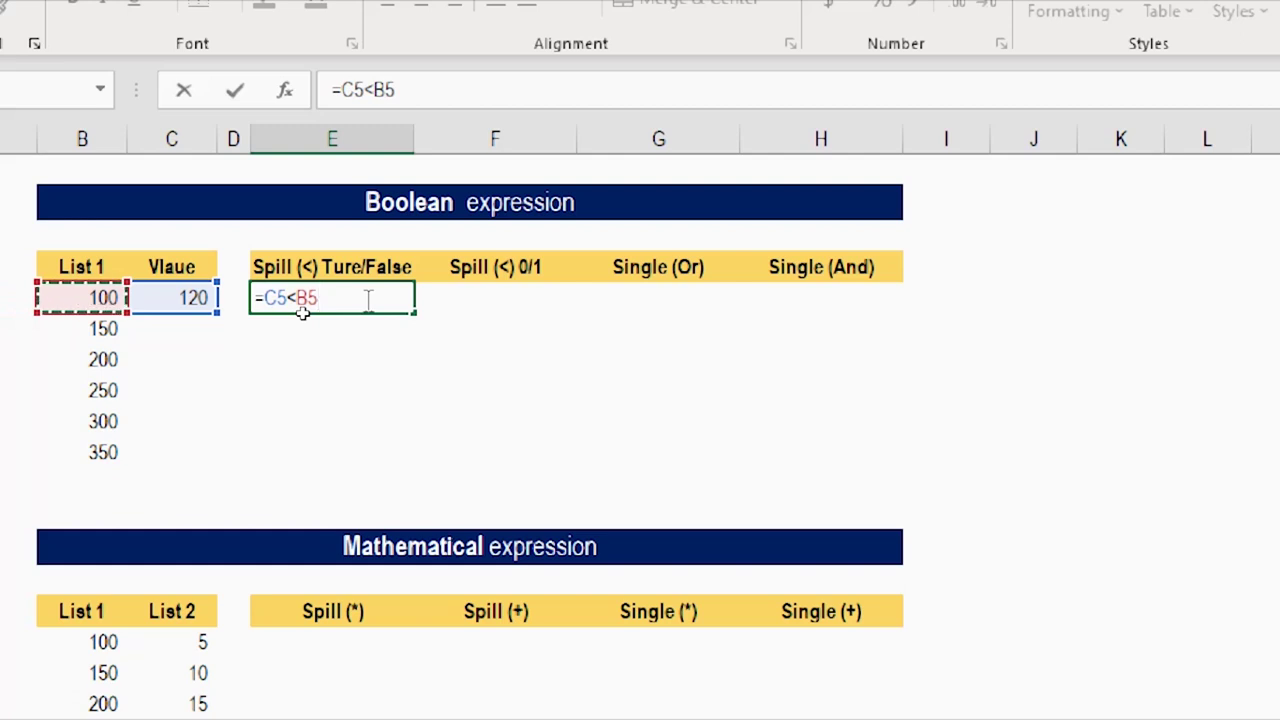
key(shift+Down)
key(shift+Down)
key(shift+Down)
key(shift+Down)
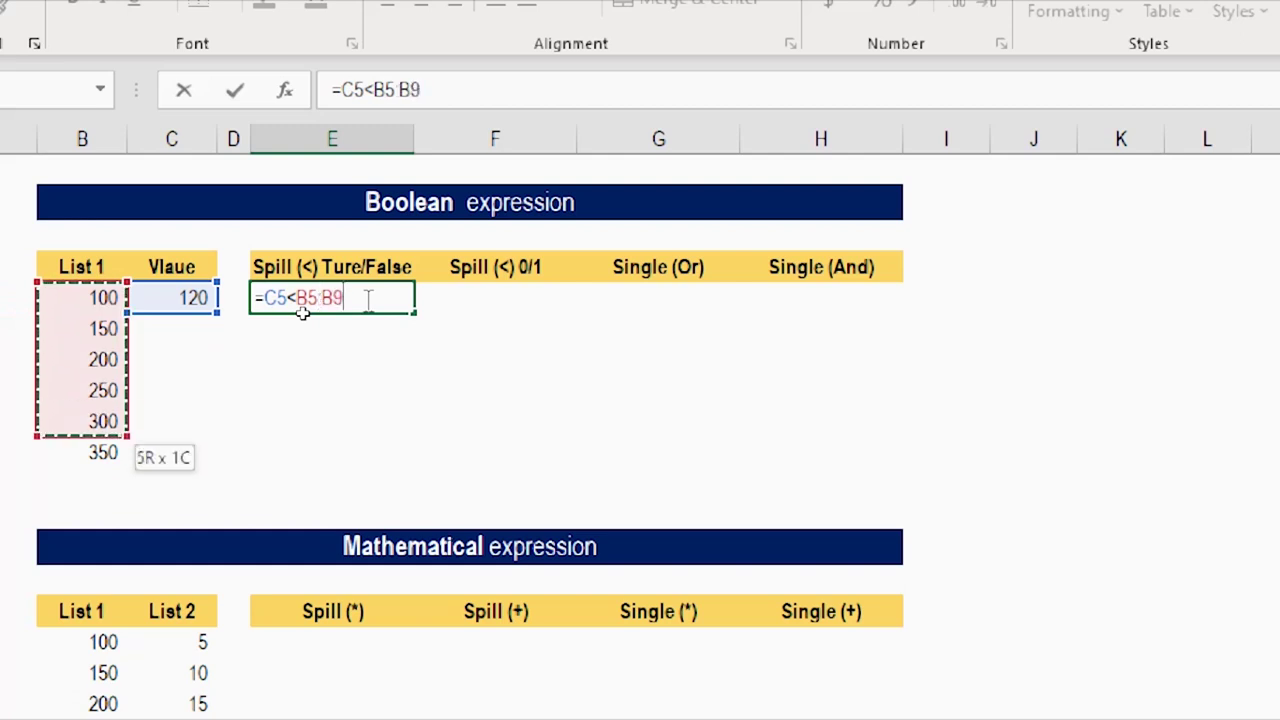
key(shift+Down)
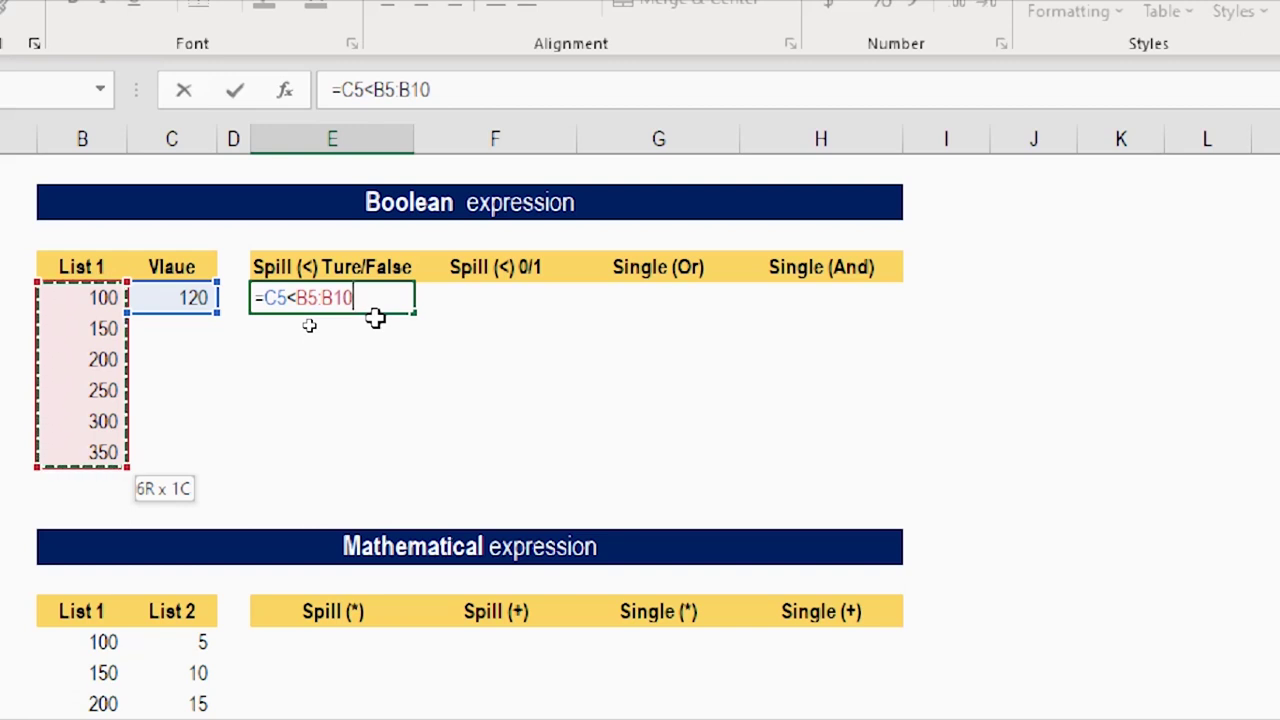
key(Return)
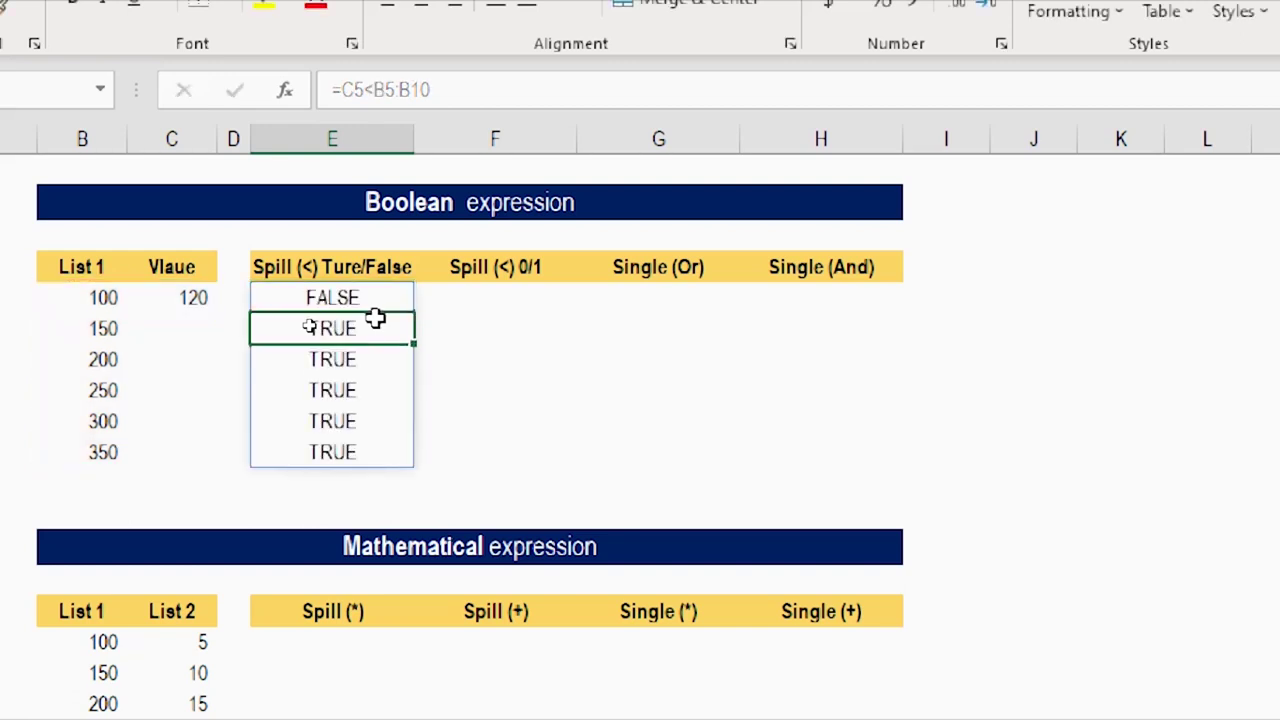
Inspect the spilled range E5:E10, comparing the formula in E5 with the contents of the spilled cells E6 and E8.
drag(357, 297, 343, 449)
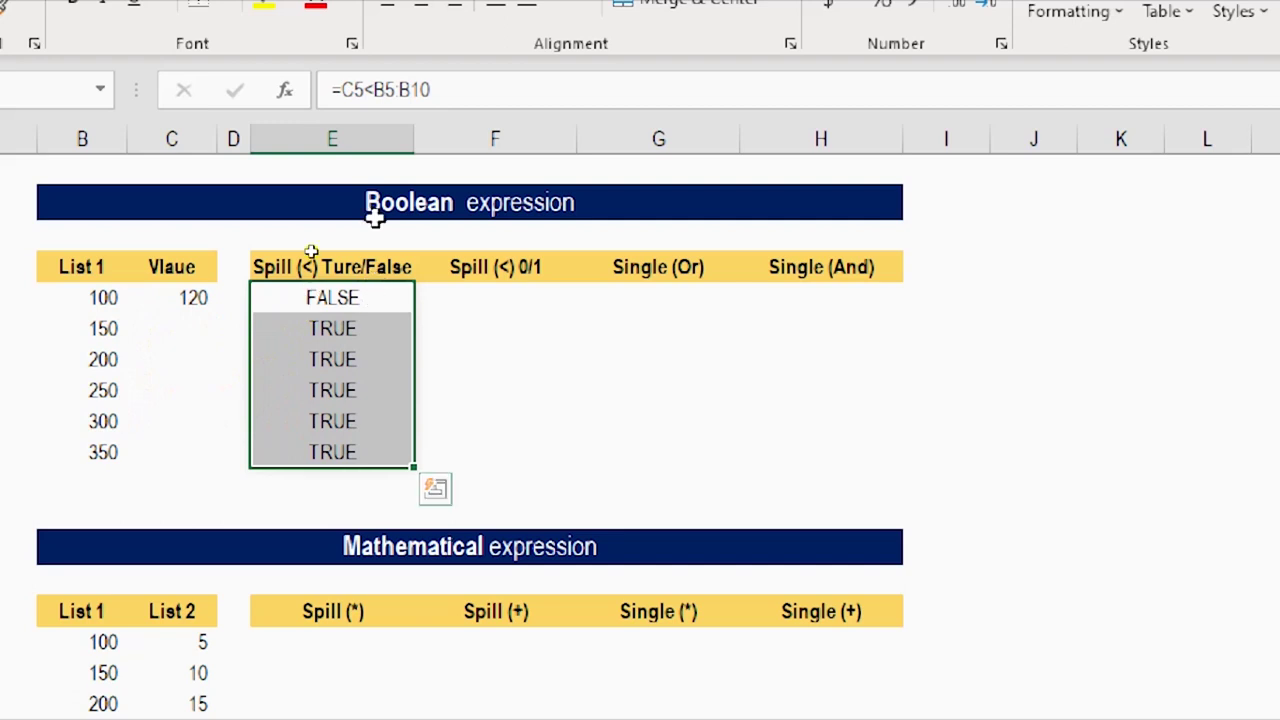
click(345, 297)
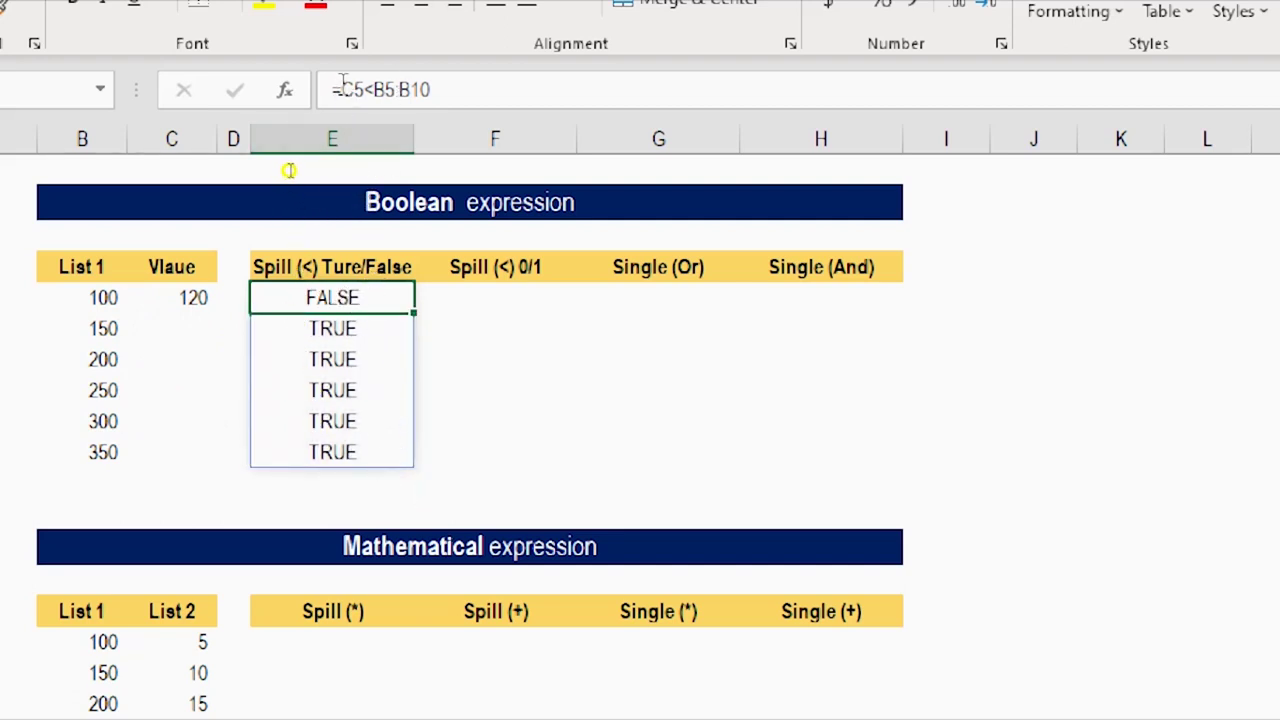
click(448, 89)
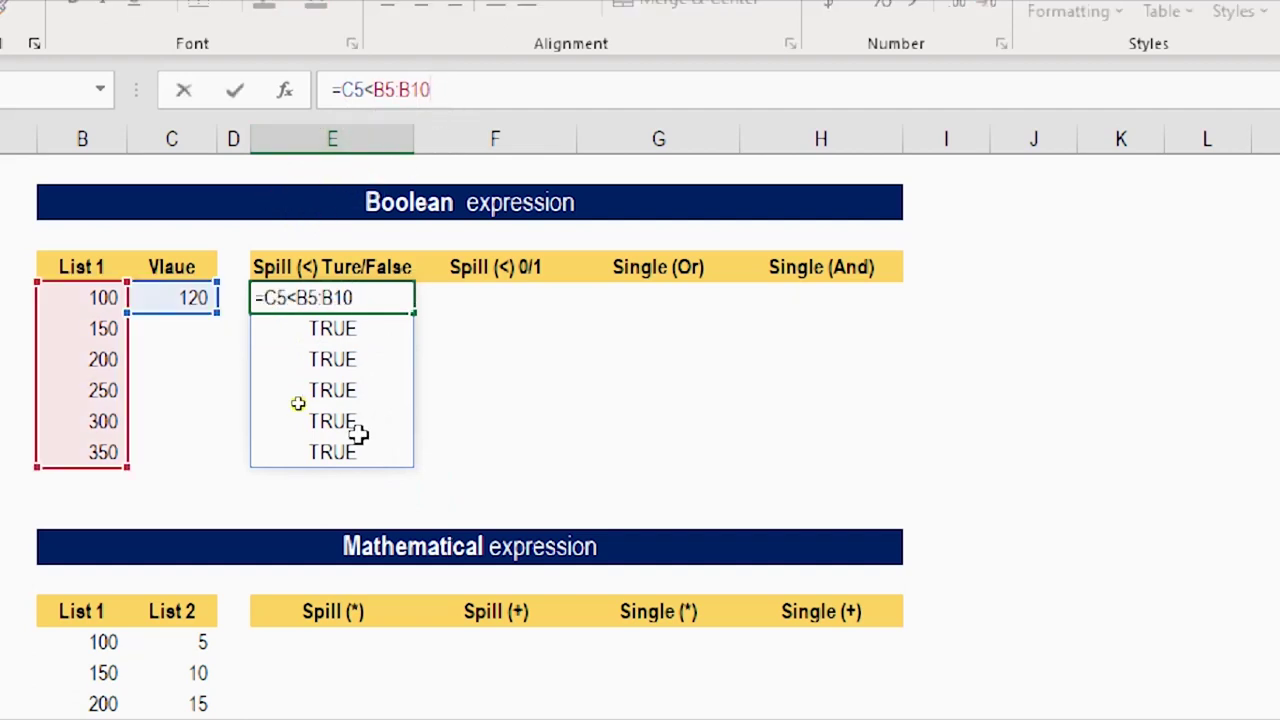
key(ctrl+Return)
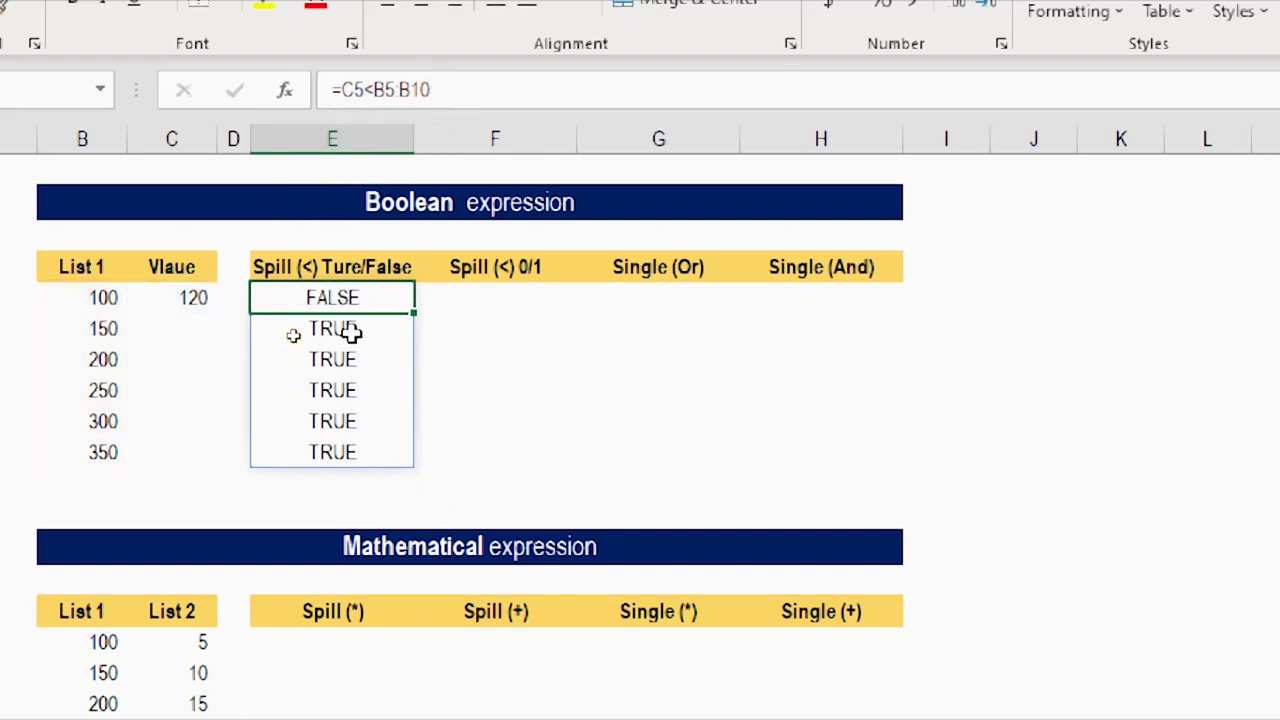
click(350, 332)
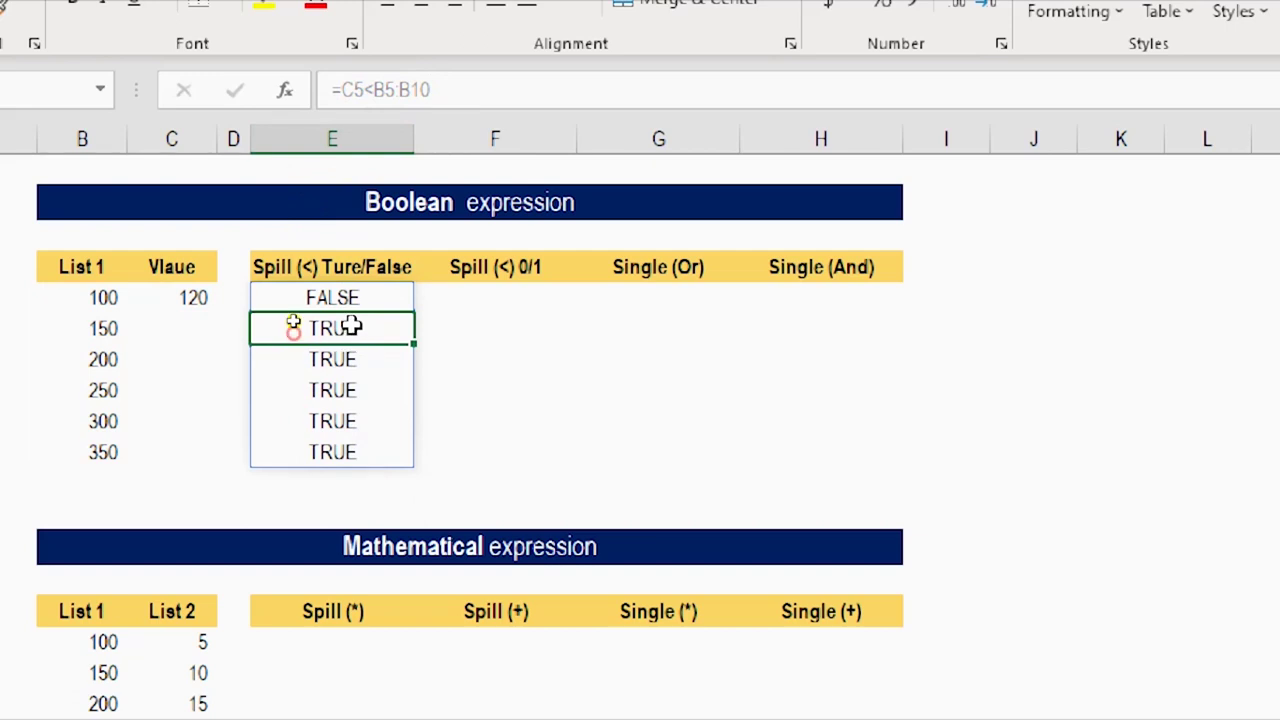
click(454, 95)
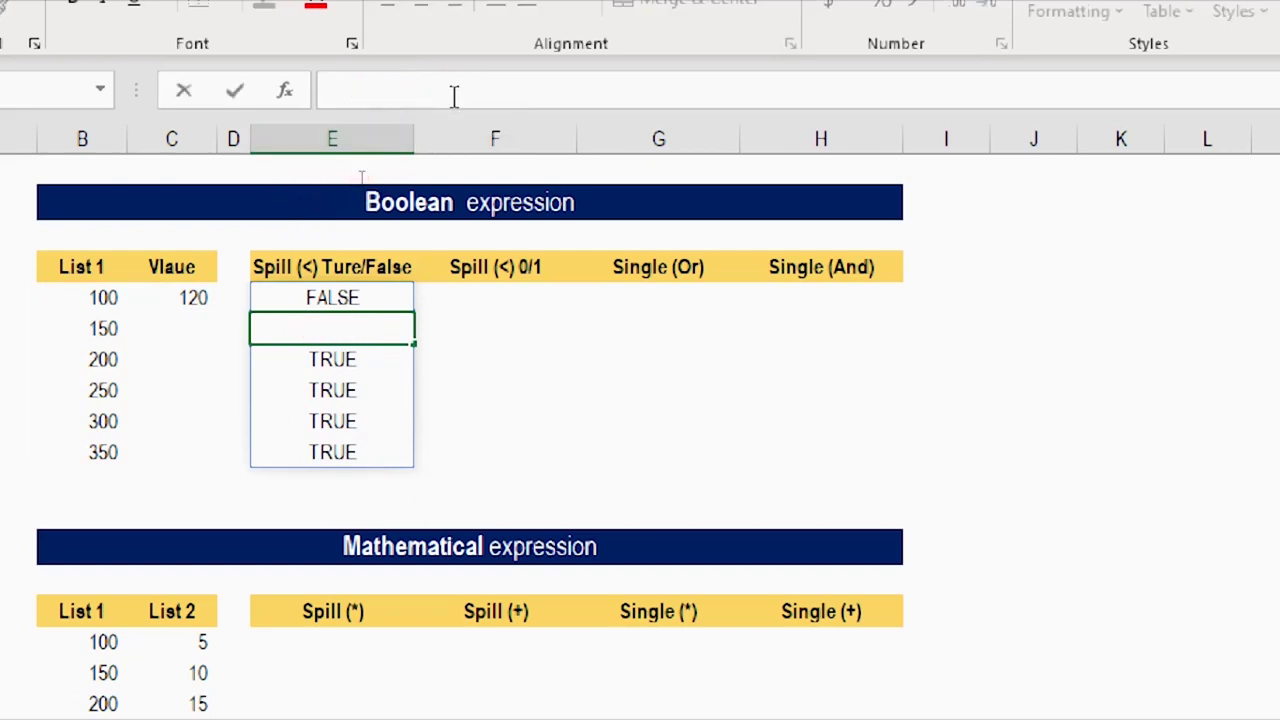
key(Escape)
click(273, 378)
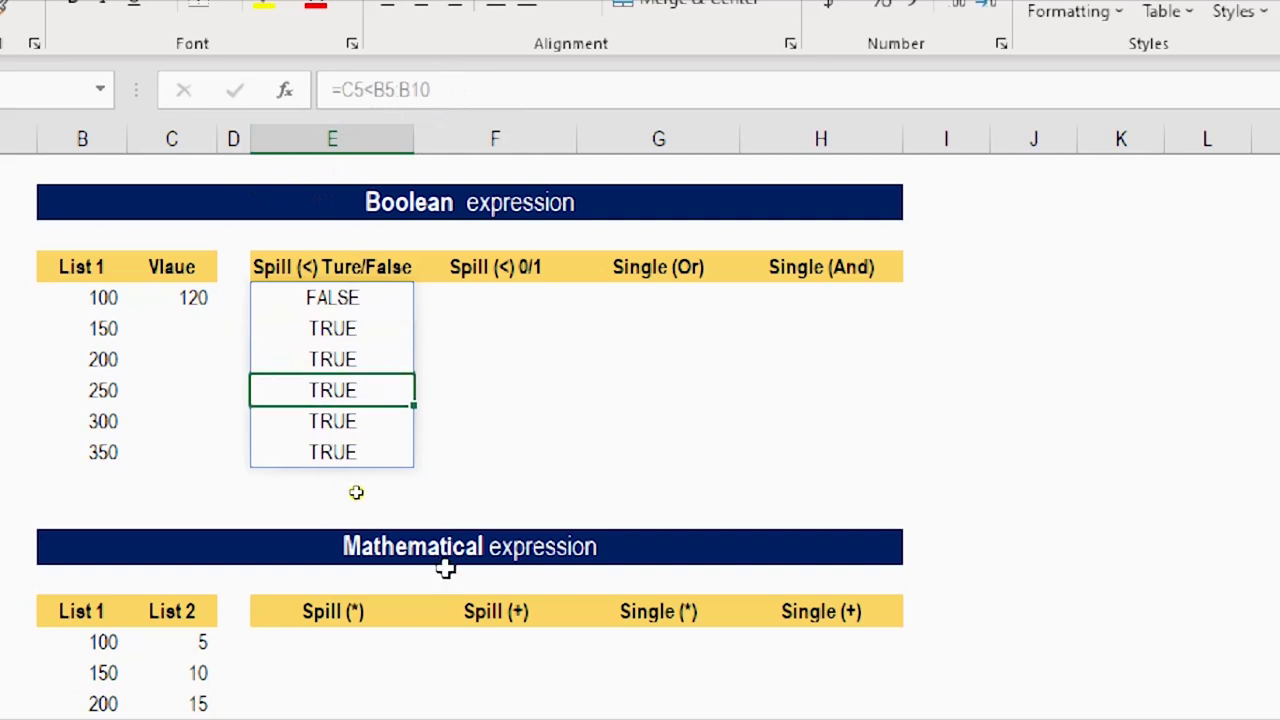
Clear the formula from E5, then undo the deletion.
click(368, 295)
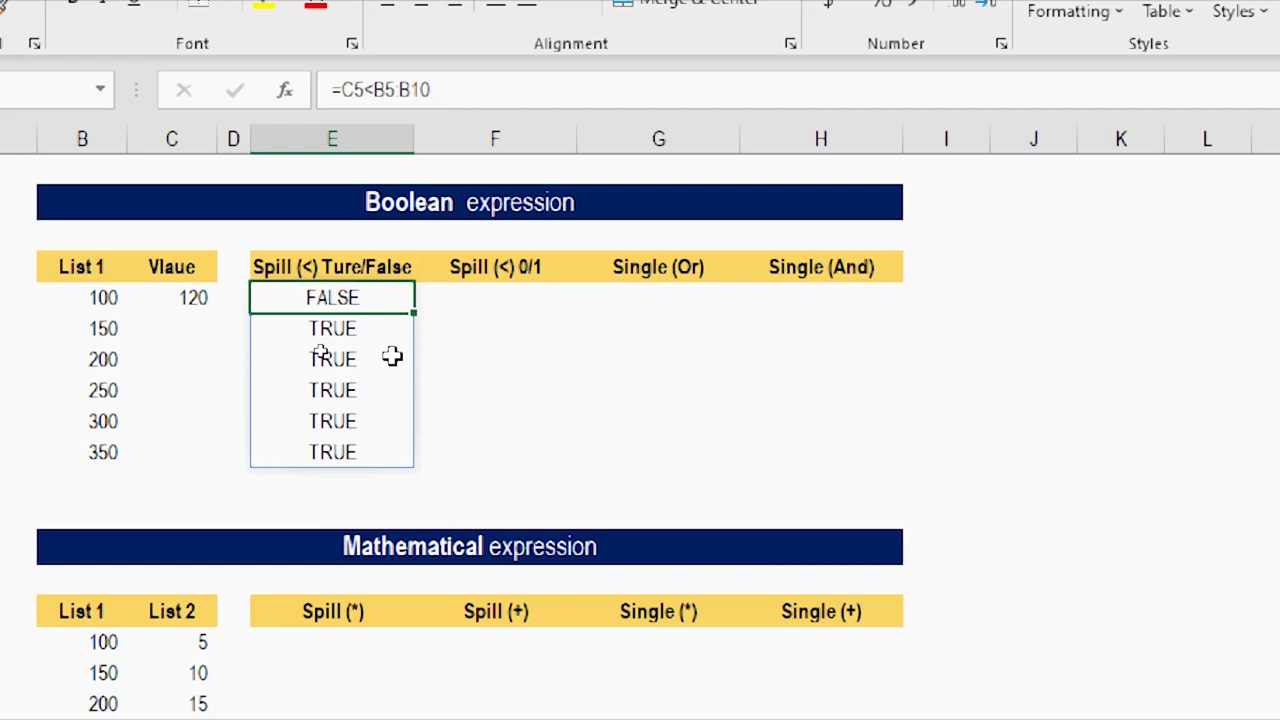
key(Delete)
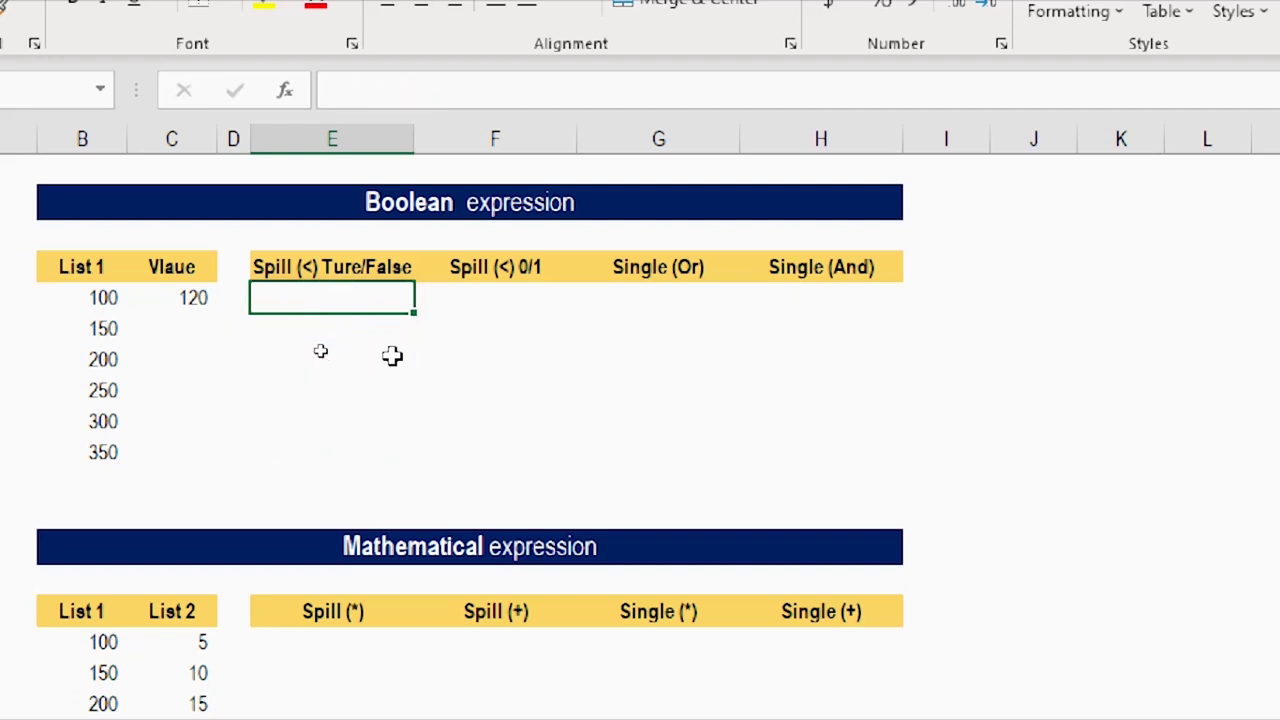
key(ctrl+z)
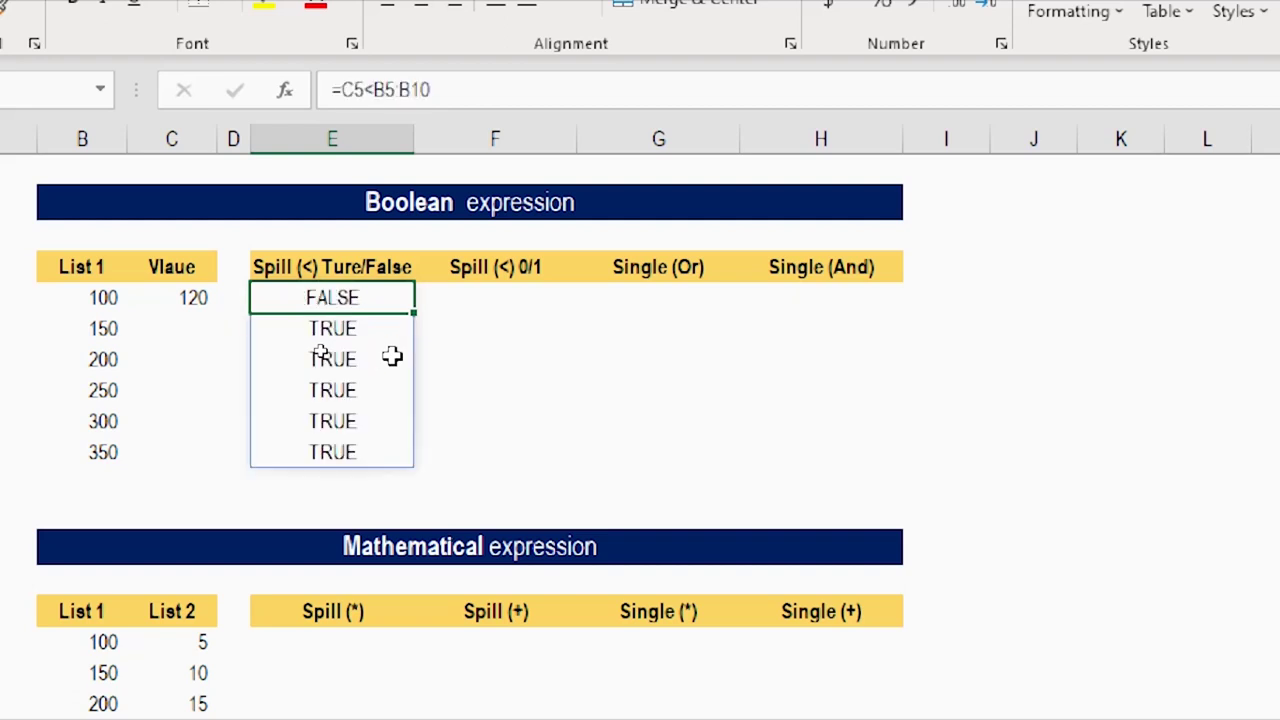
key(Down)
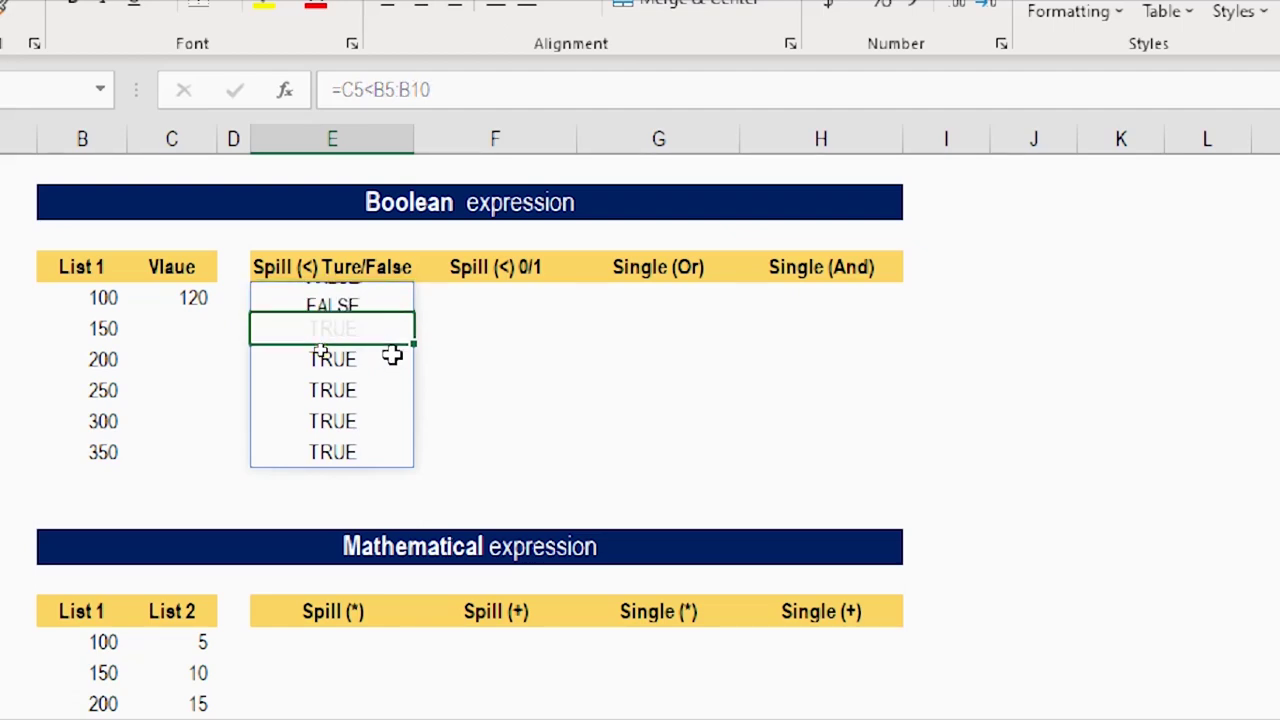
key(Up)
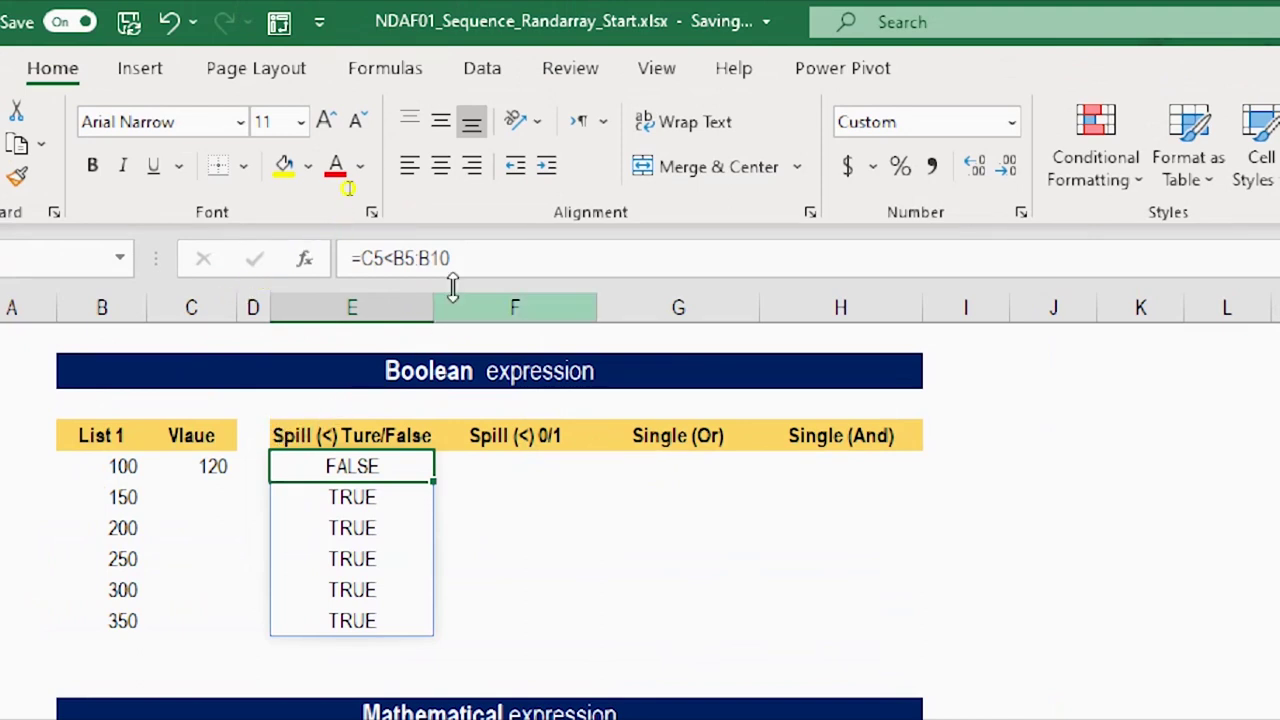
Copy the formula text =C5<B5:B10 from E5 and clear the cell.
drag(460, 252, 313, 254)
key(ctrl+c)
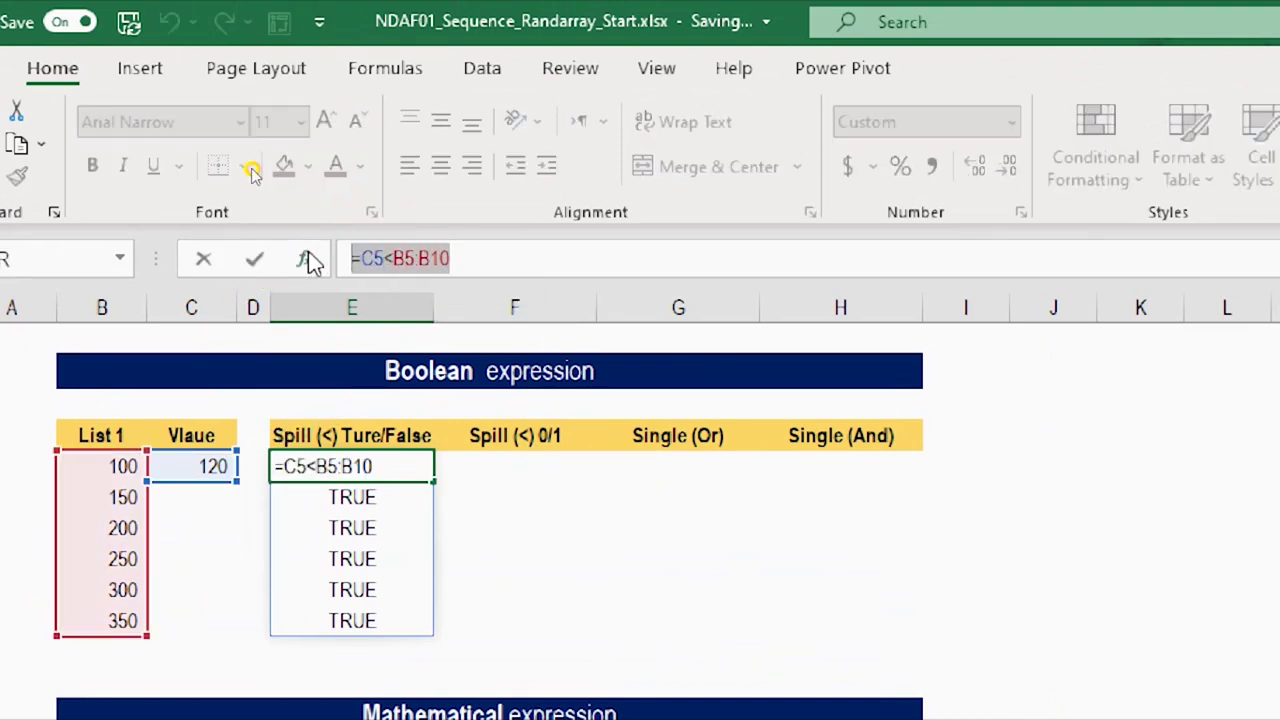
key(Escape)
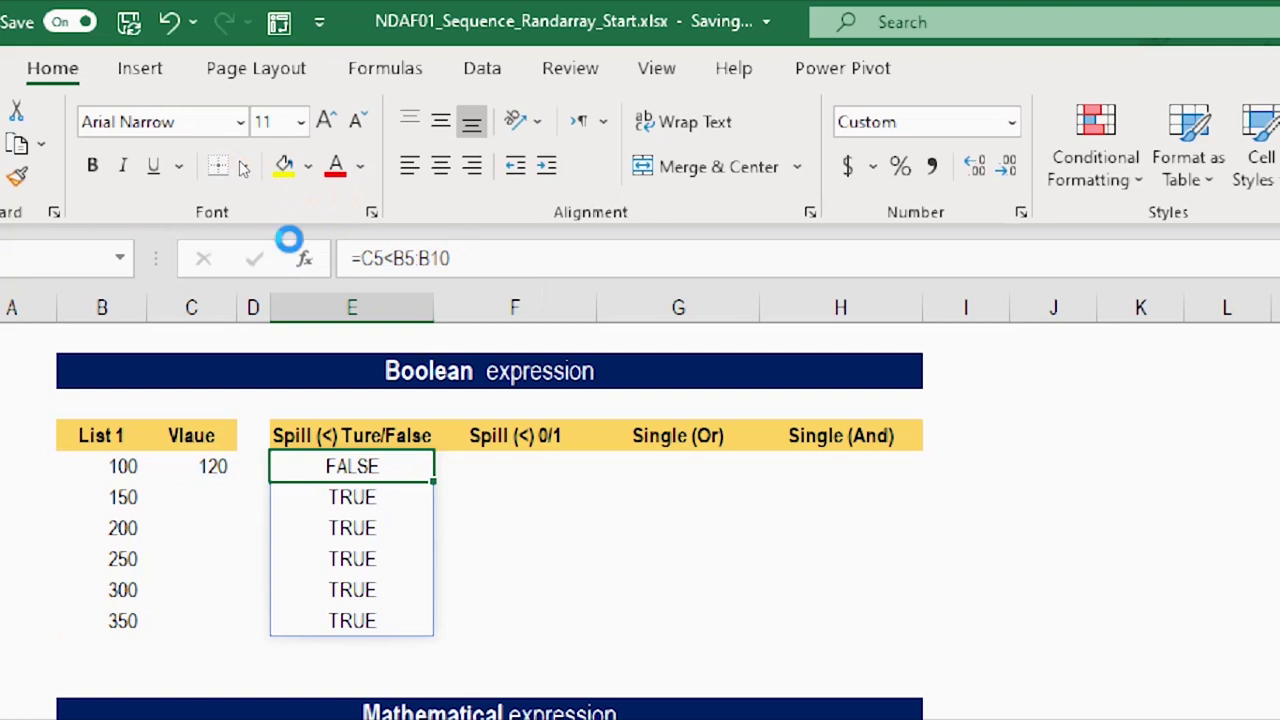
key(Delete)
Enter a first name as text in E8, inside the formula's spill range.
key(Down)
key(Down)
key(Down)
text(Amr)
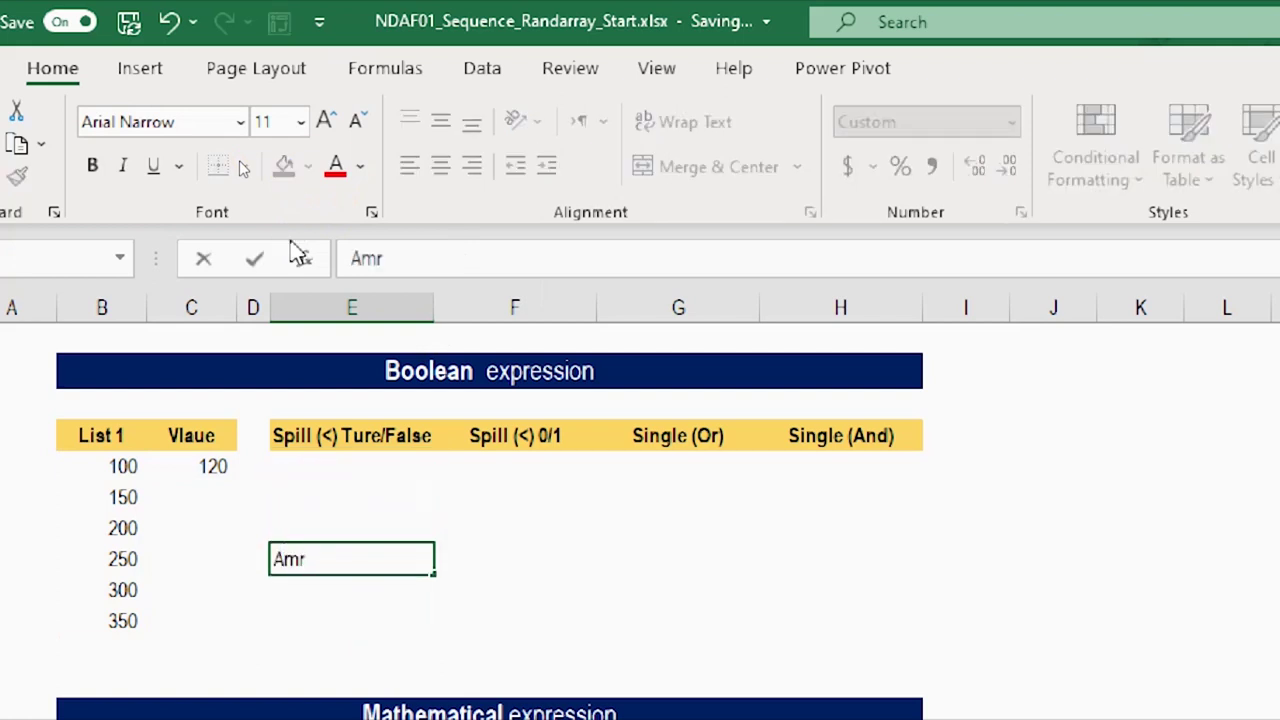
key(Return)
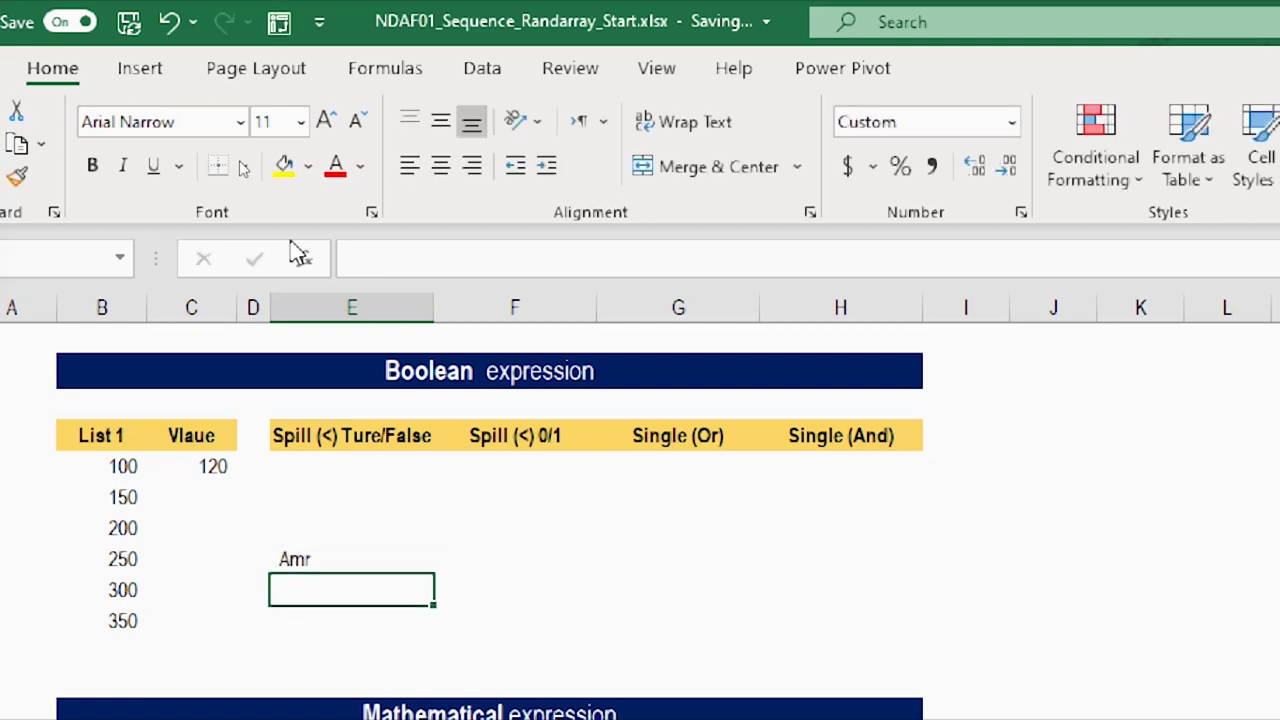
Paste the copied formula =C5<B5:B10 into E5, then clear the blocking text from E8.
key(Up)
key(Up)
key(Up)
key(Up)
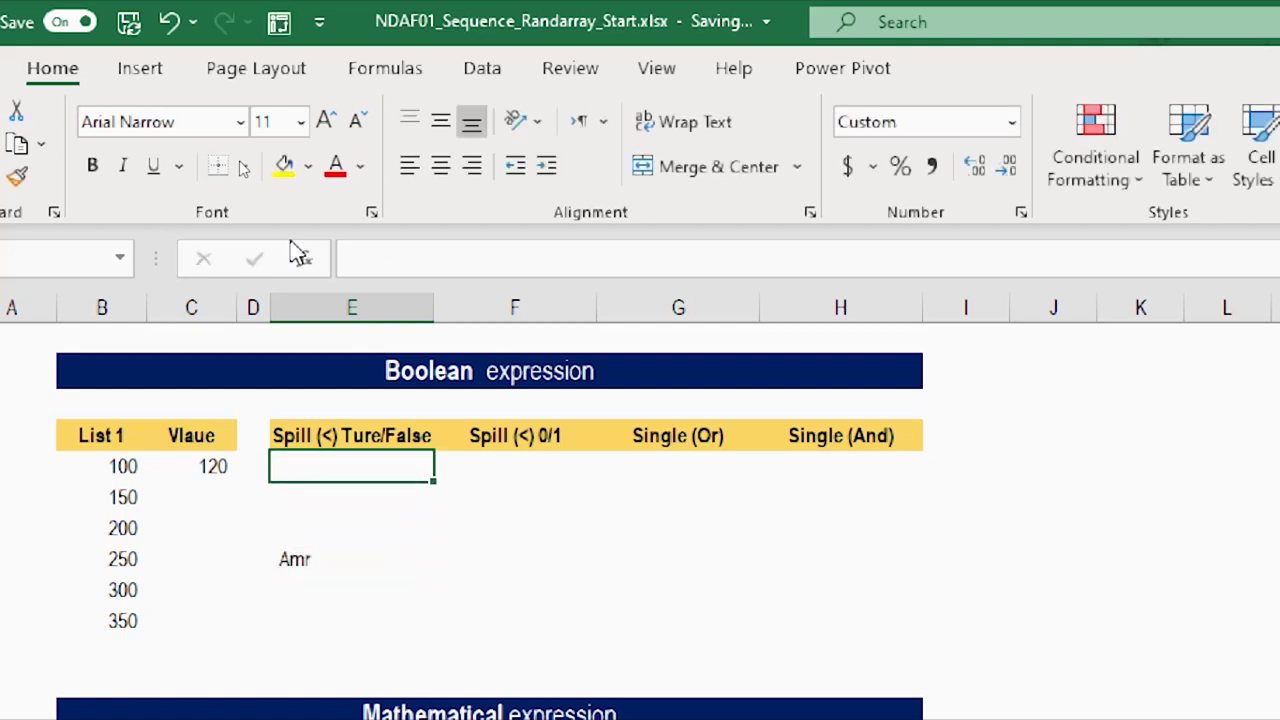
key(ctrl+v)
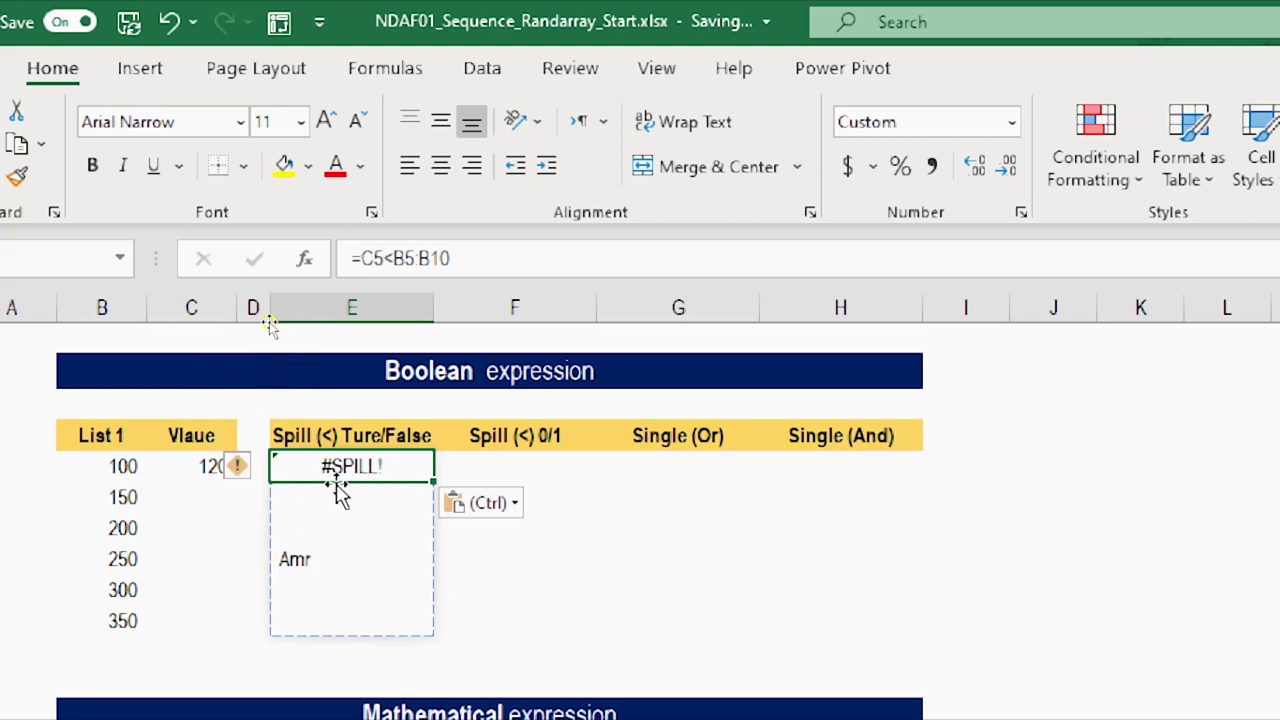
click(318, 563)
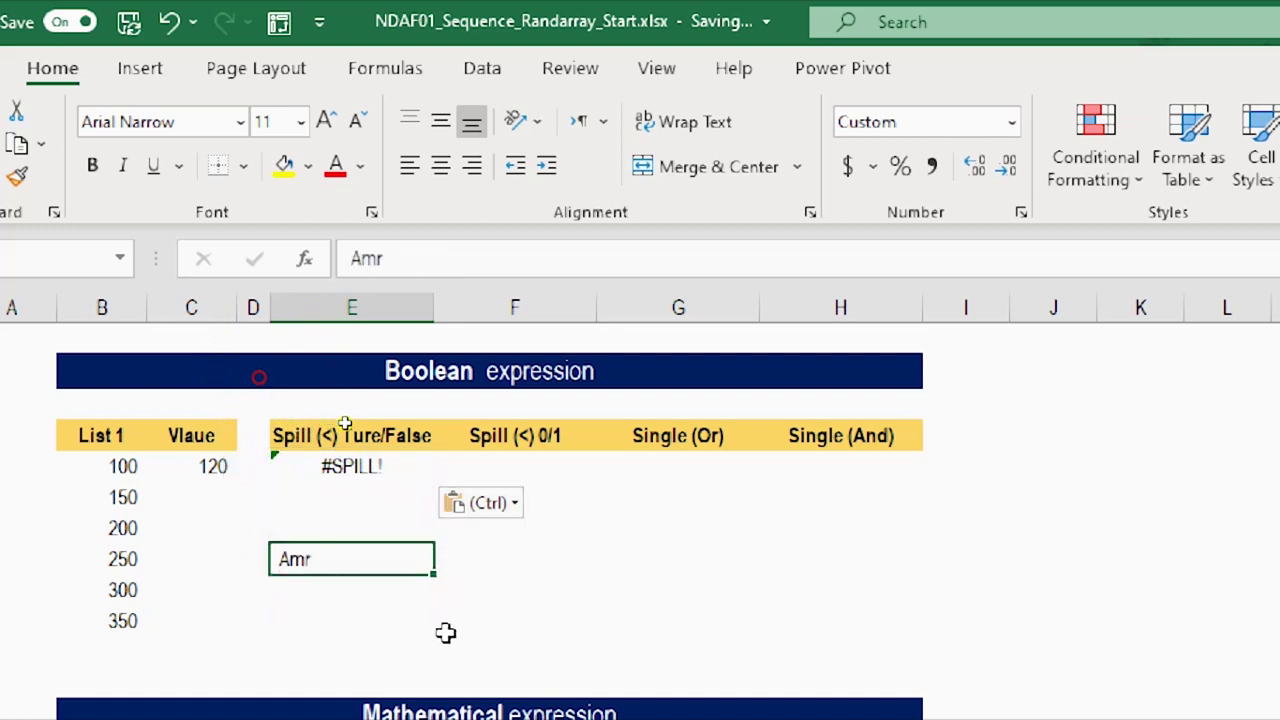
key(Delete)
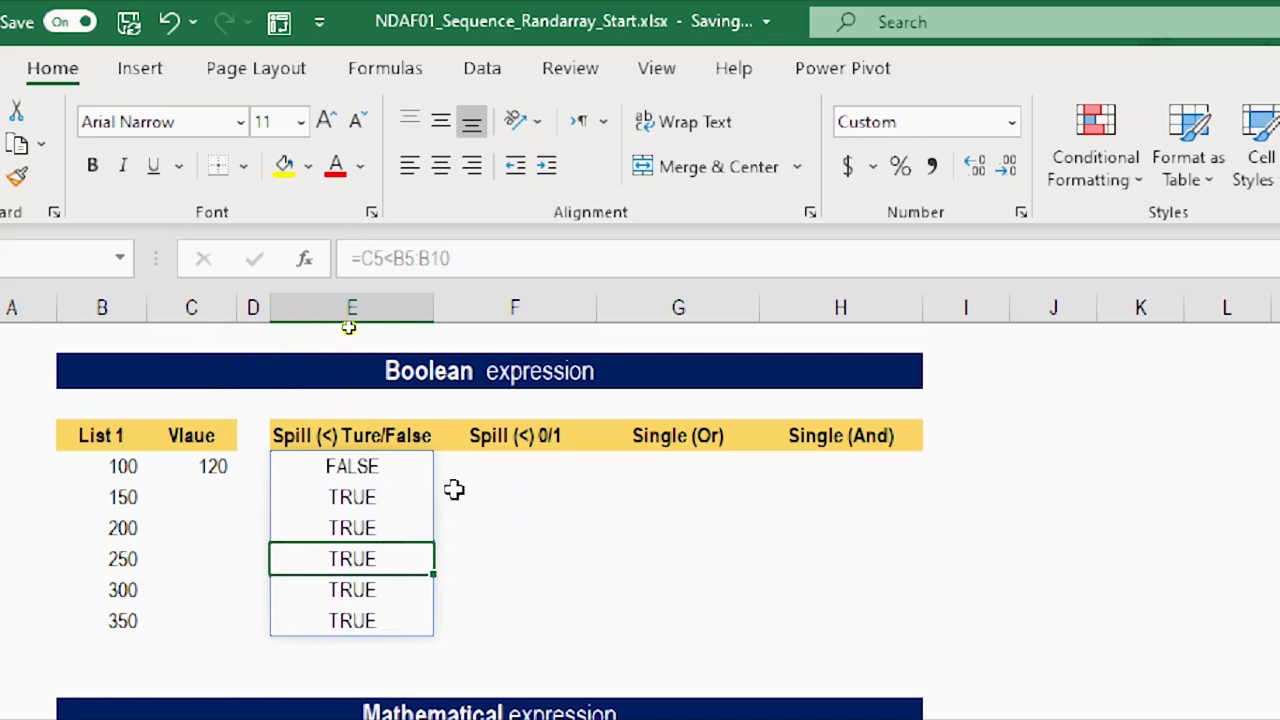
Copy the comparison formula text =C5<B5:B10 from E5, leaving the cell's formula intact.
click(378, 466)
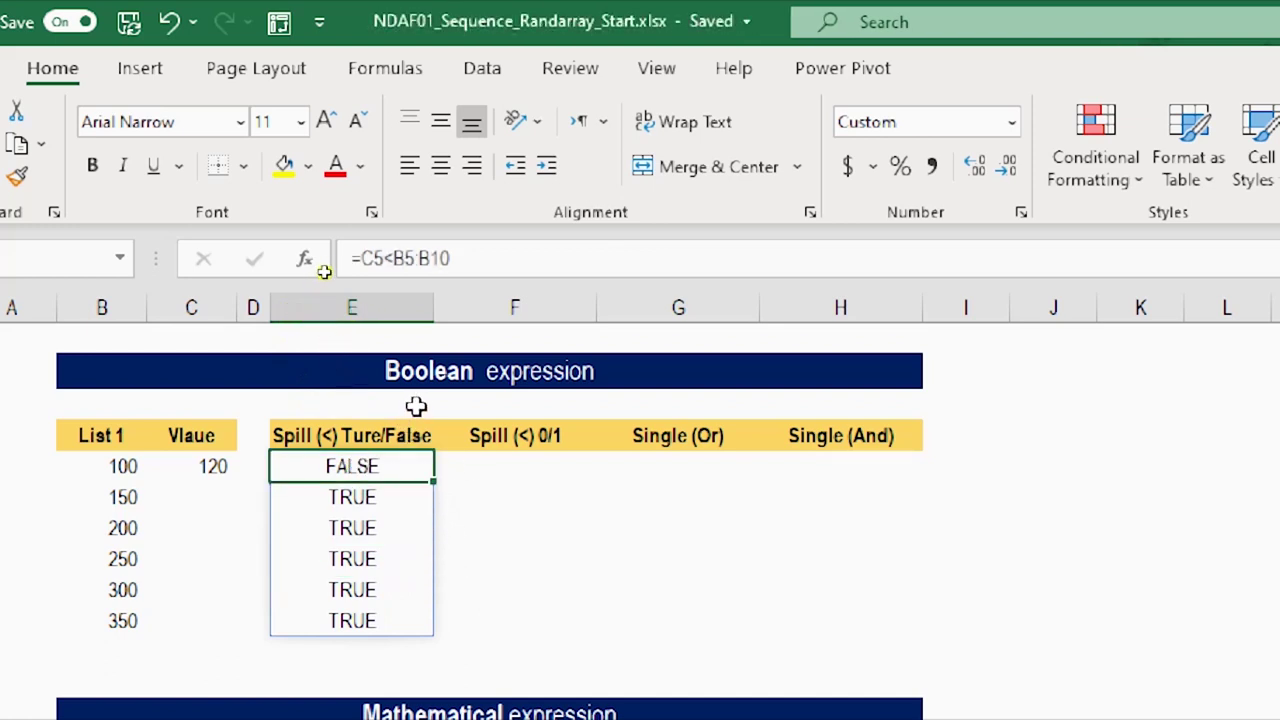
click(475, 258)
drag(452, 258, 352, 258)
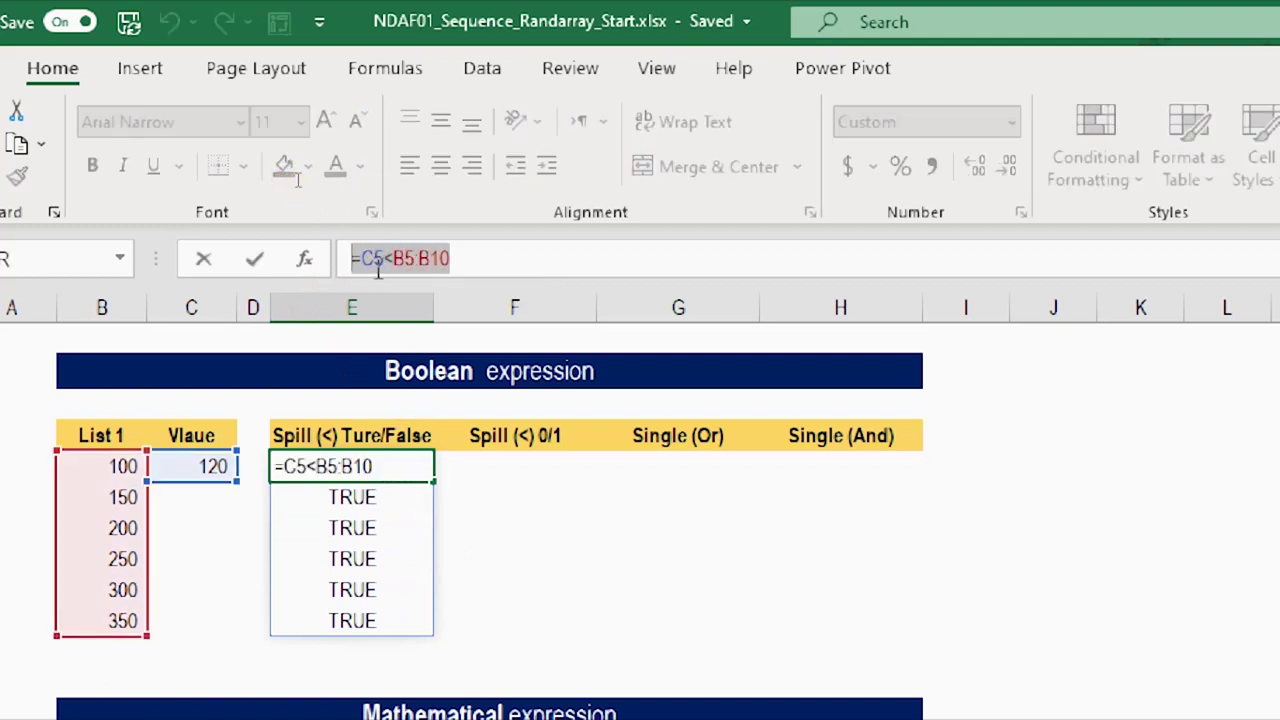
key(Escape)
Enter the formula =(C5<B5:B10)*1 in F5 under the Spill (<) 0/1 header.
click(510, 470)
click(395, 257)
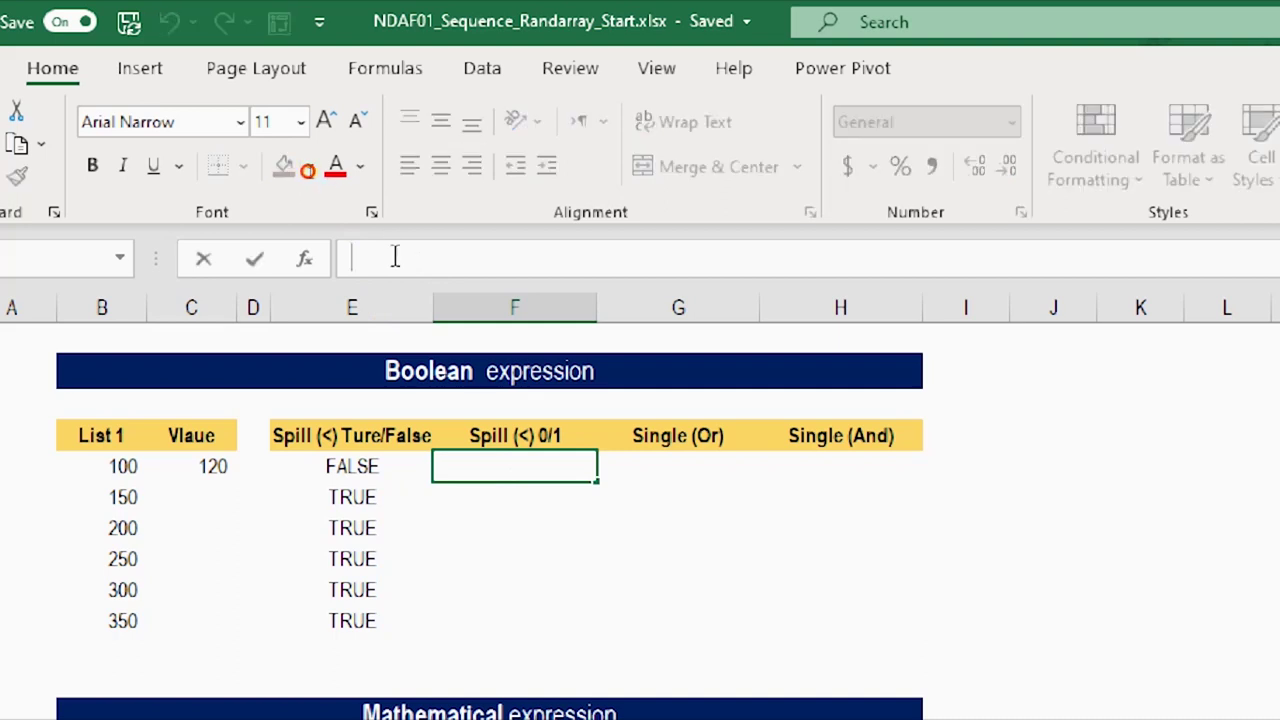
text(=)
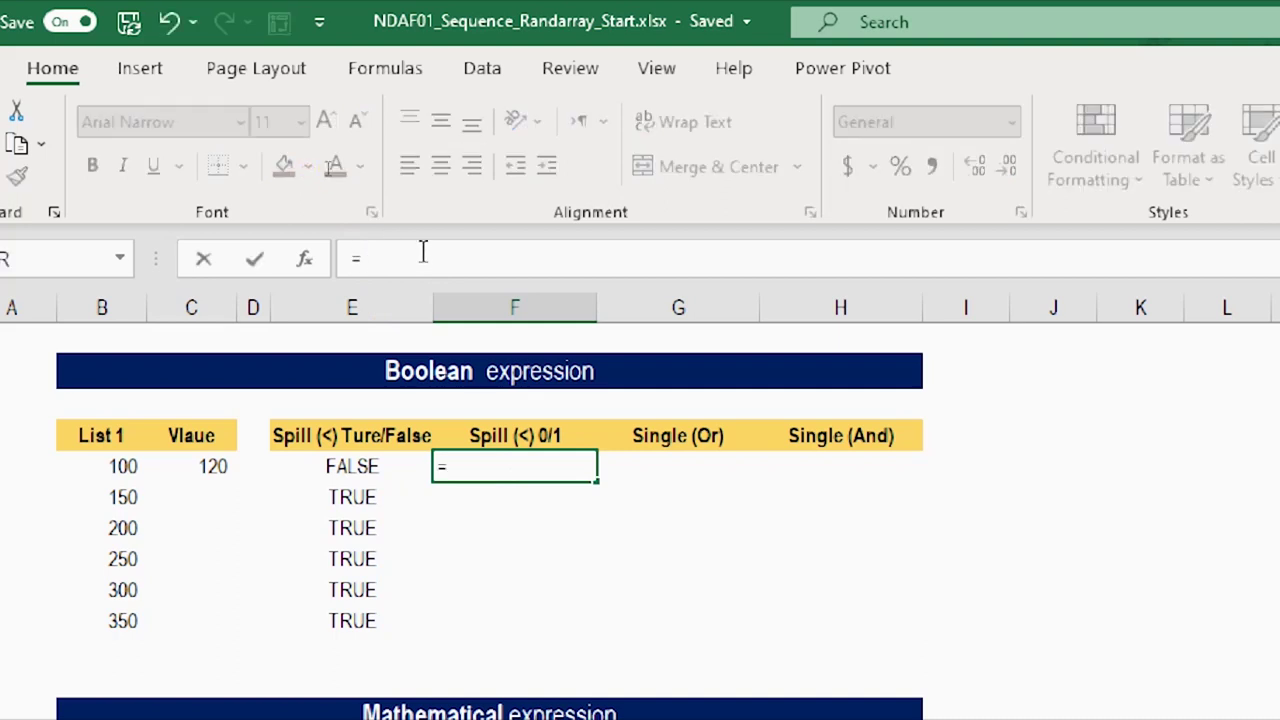
text((C5<B5:B10)
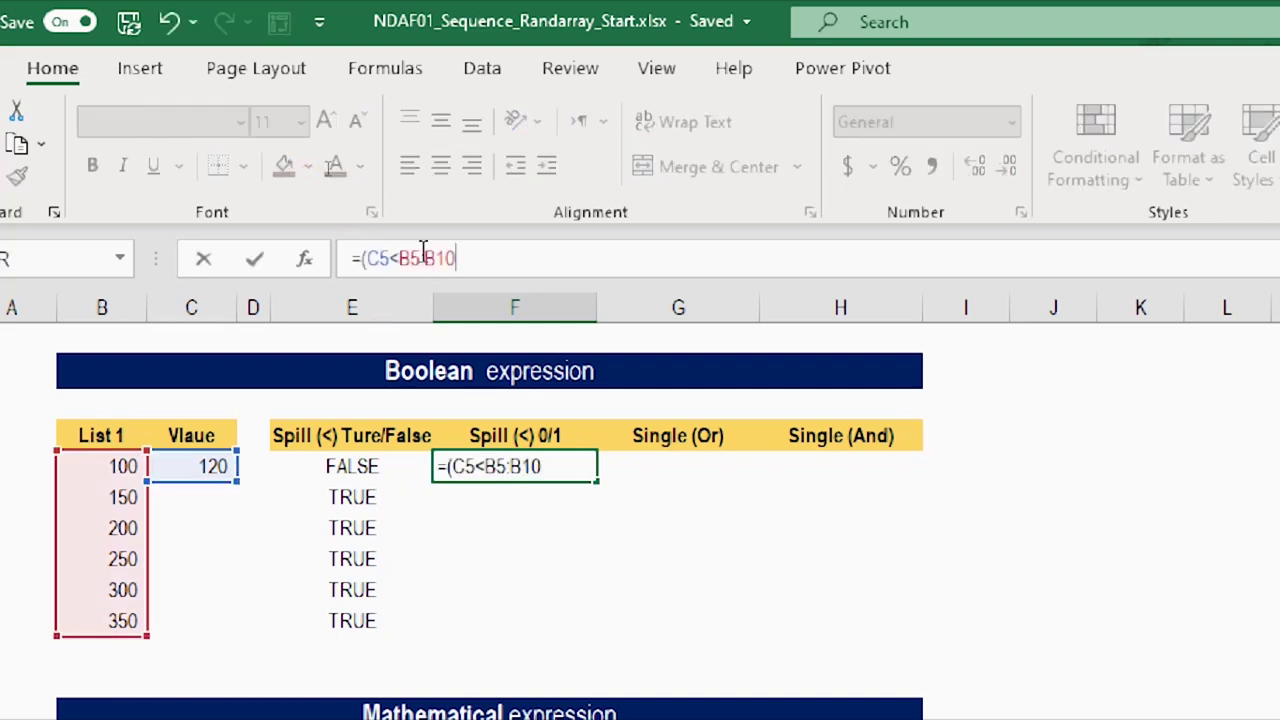
text()*1)
key(Return)
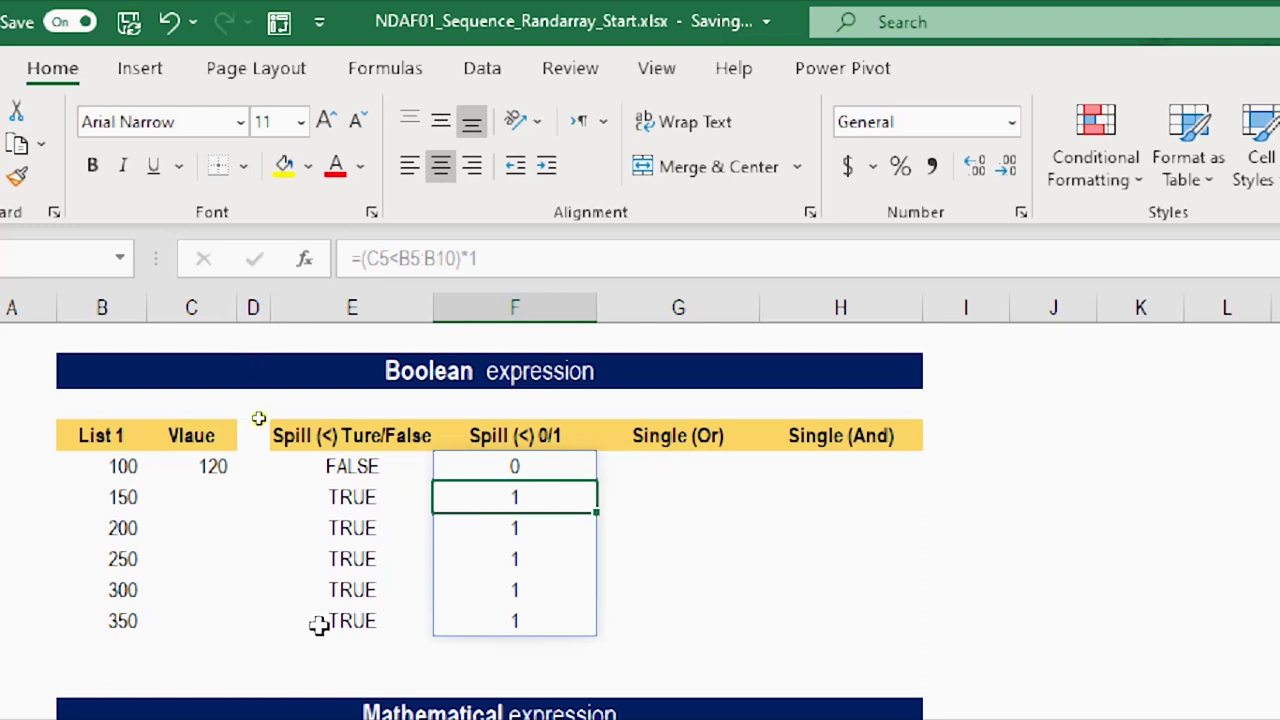
Enter the formula =OR(C5<B5:B10) in G5 under the Single (Or) header and check it against the column E results.
click(666, 464)
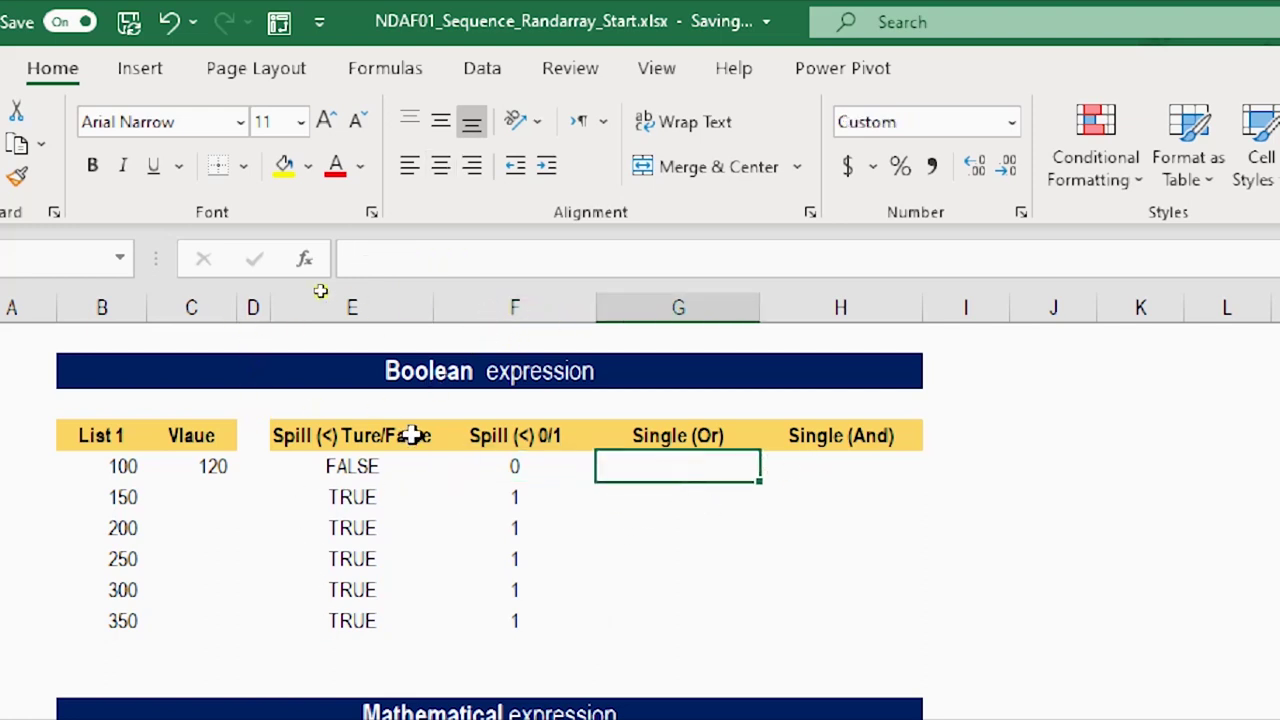
click(404, 251)
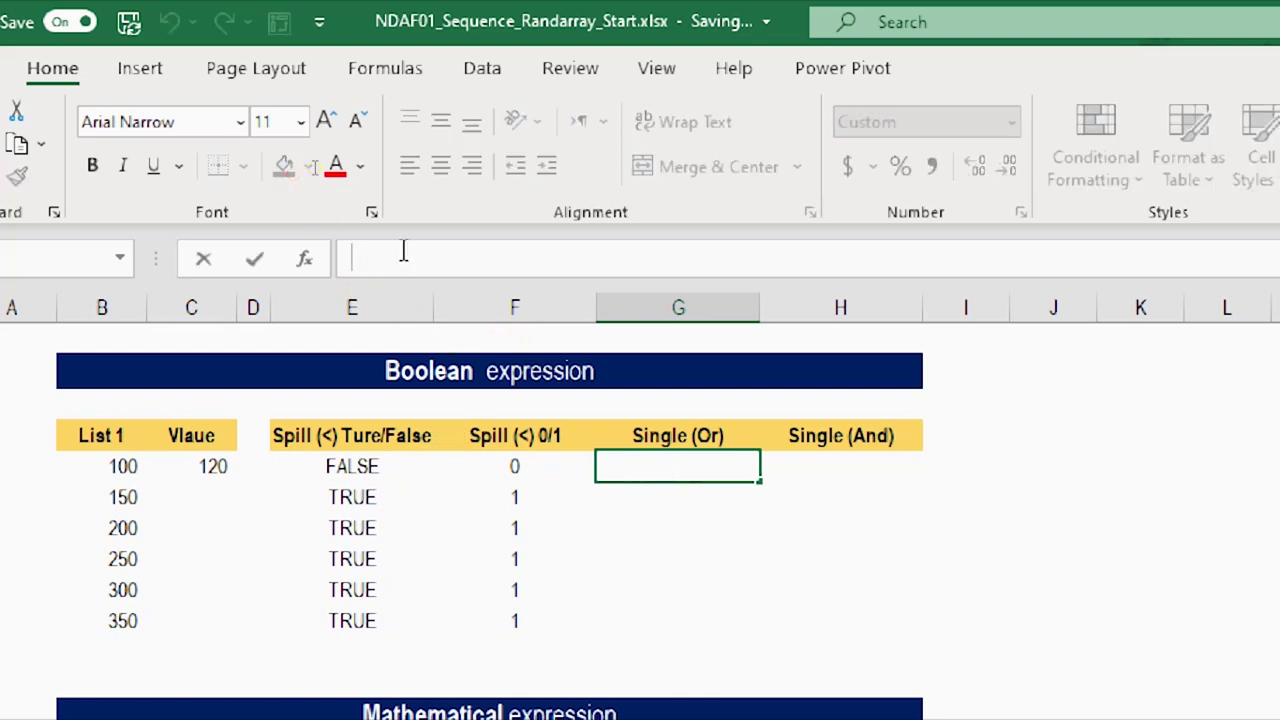
text(=Or)
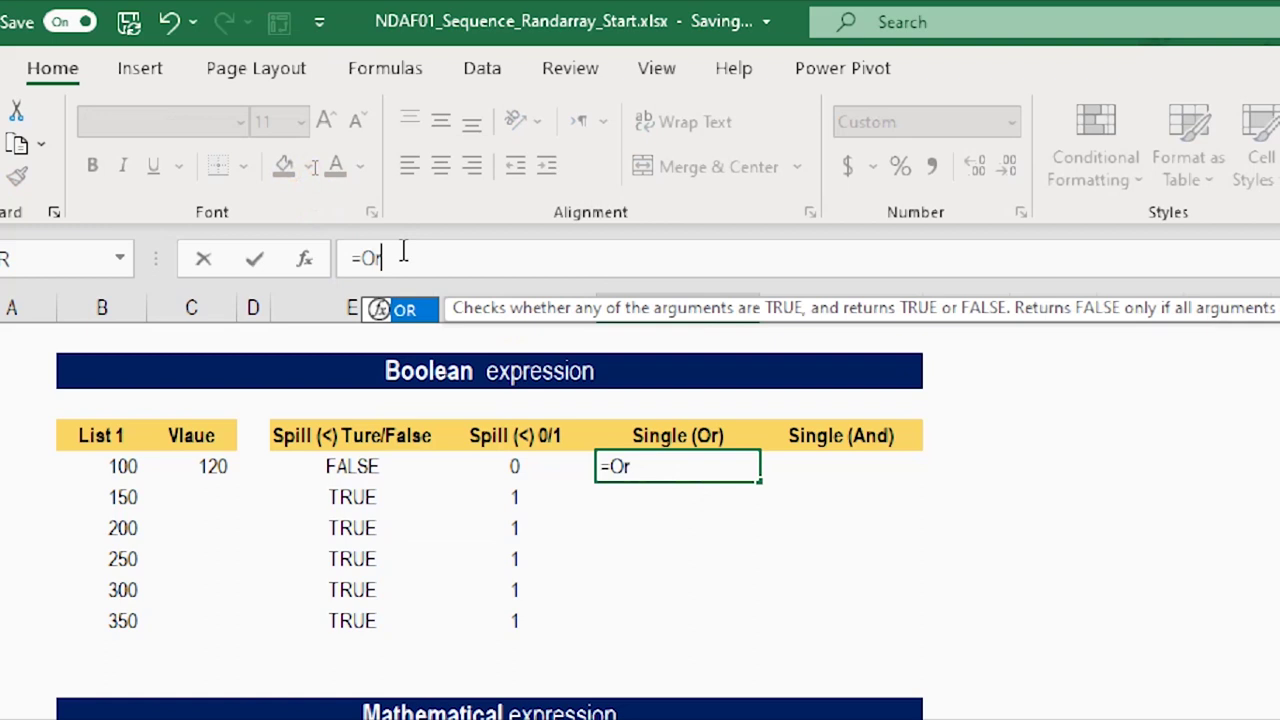
key(Tab)
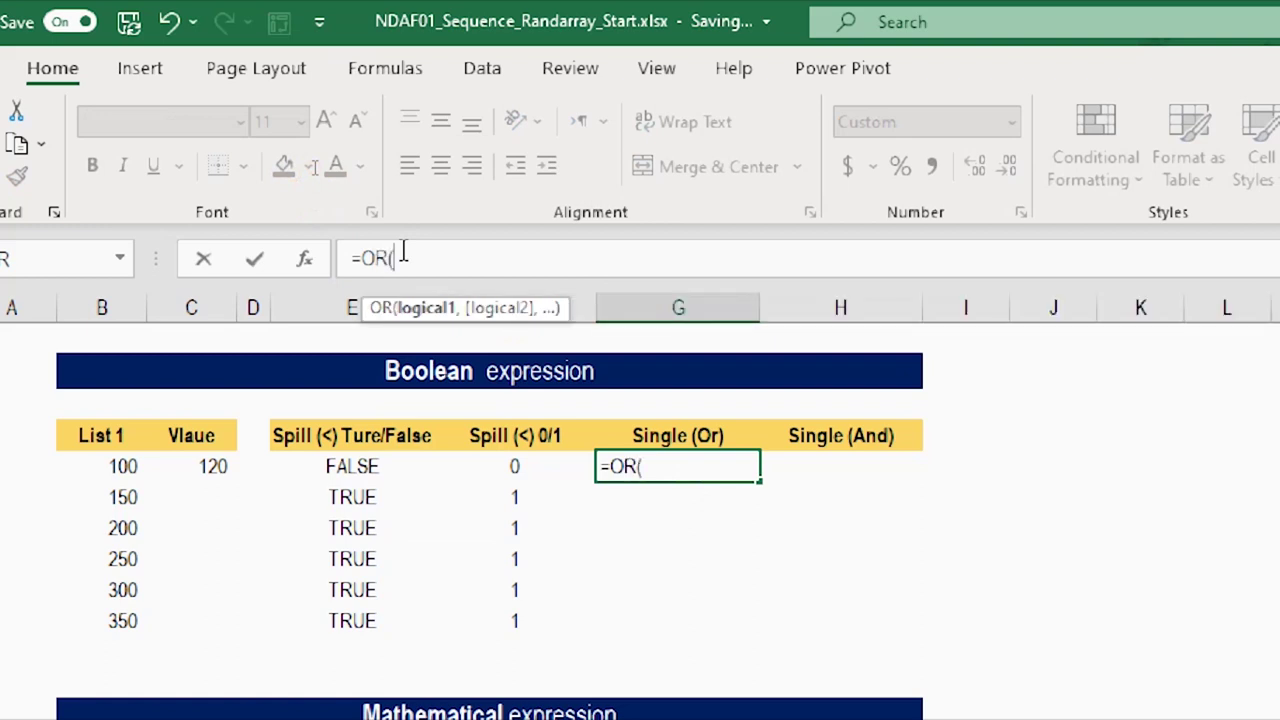
text(C5<B5:B10)
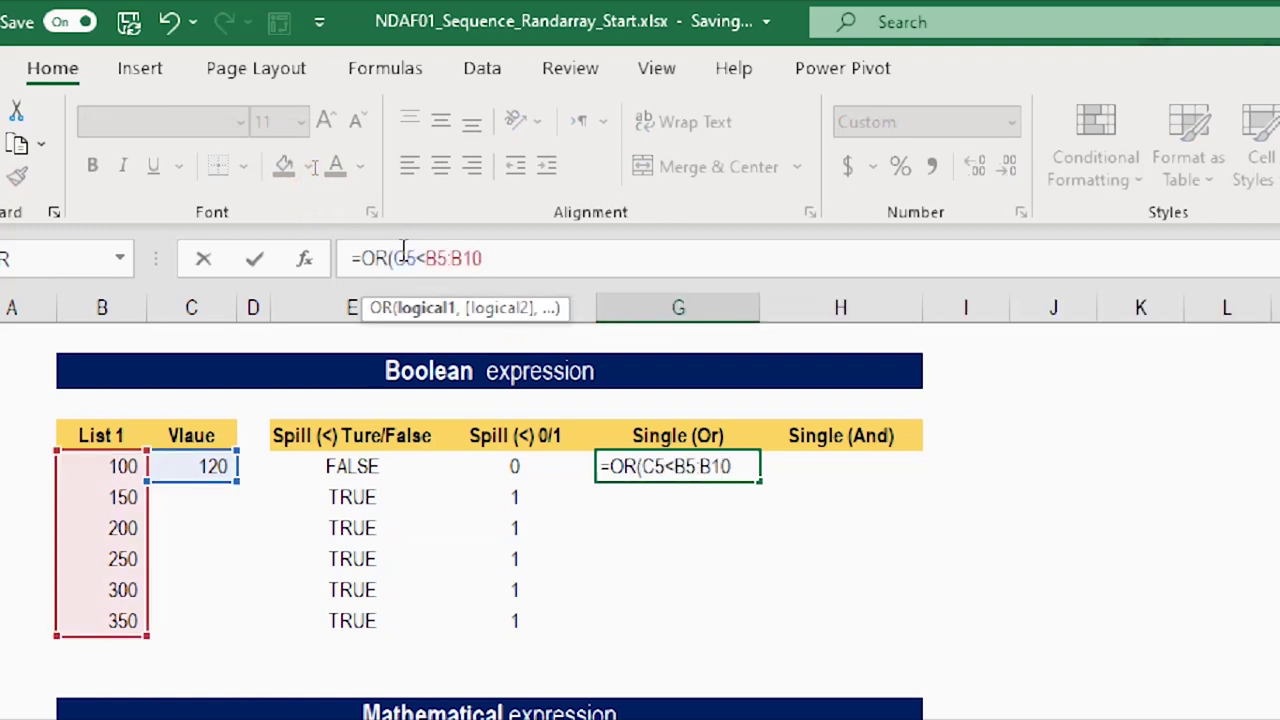
text())
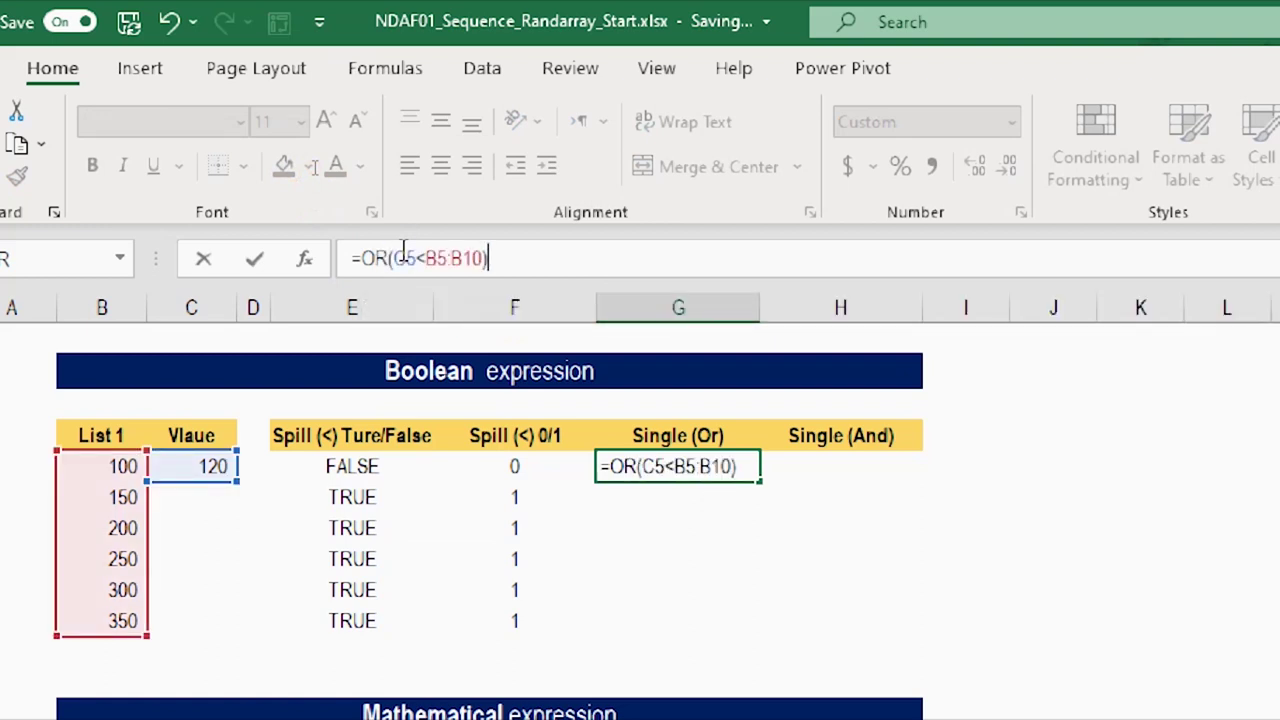
key(Return)
key(Up)
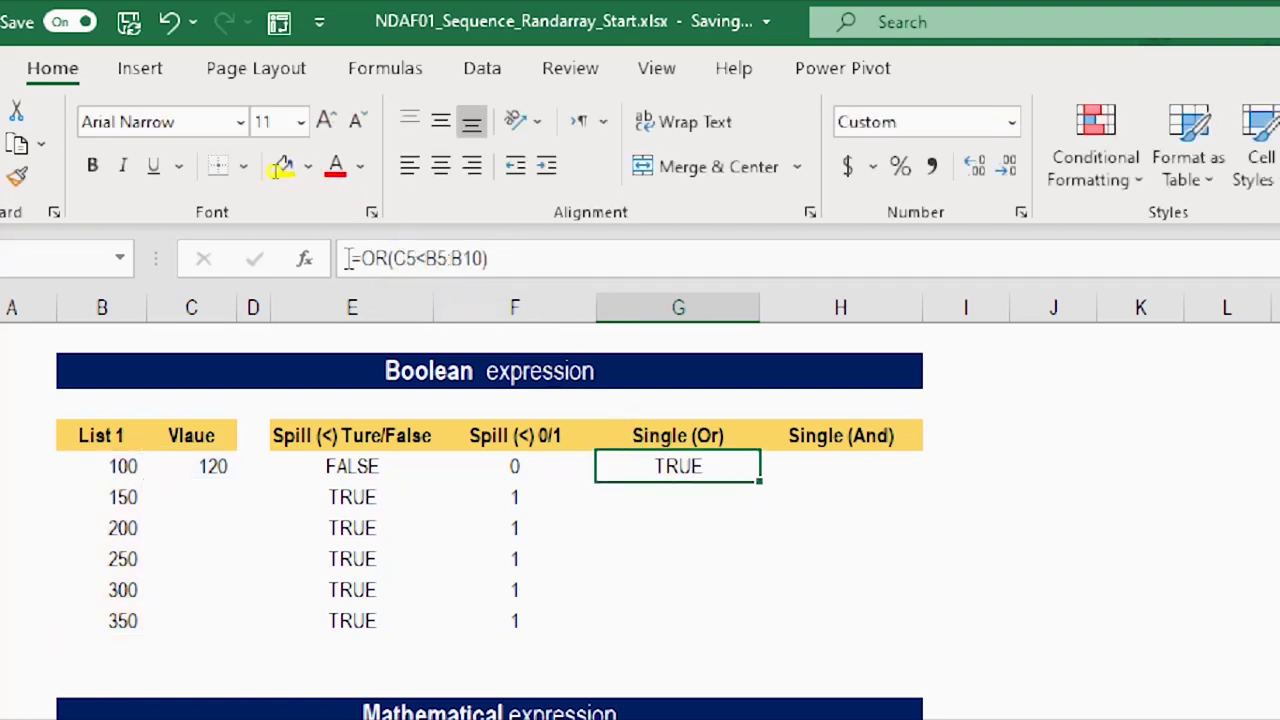
drag(368, 500, 350, 648)
click(723, 465)
Enter the formula =AND(C5<B5:B10) in H5 under the Single (And) header and compare it with the column E and OR results.
click(838, 478)
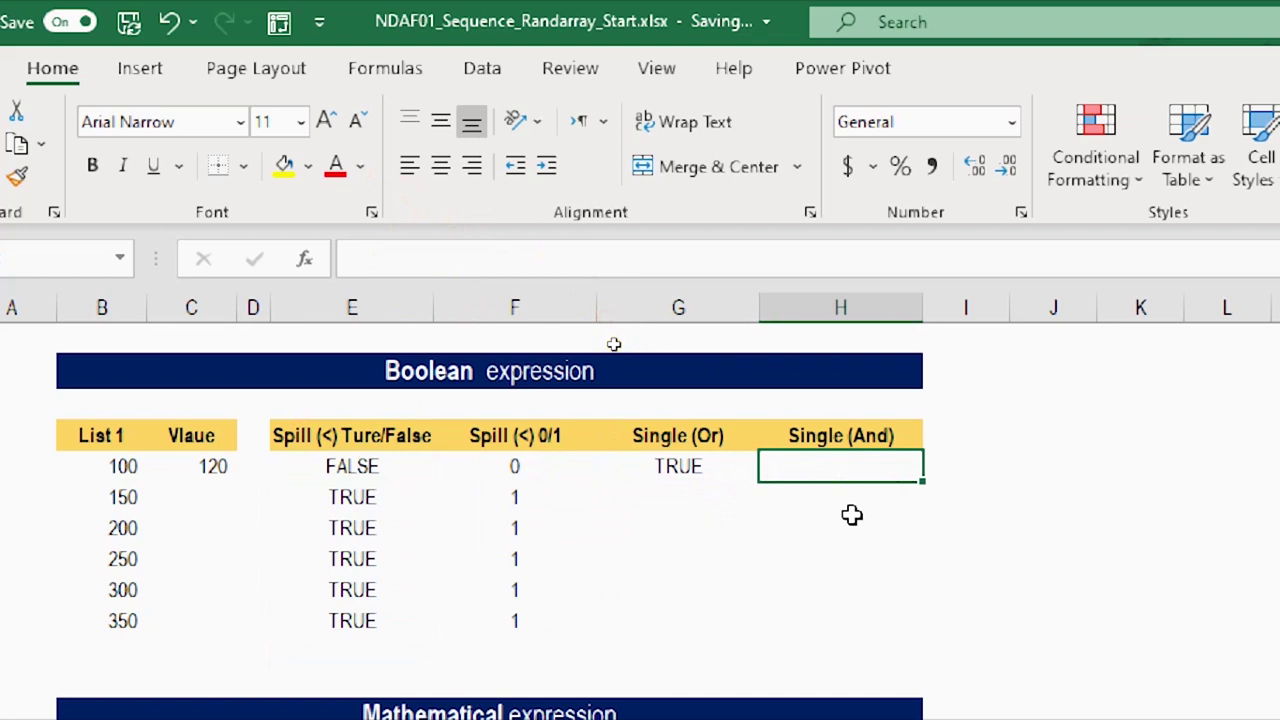
text(=)
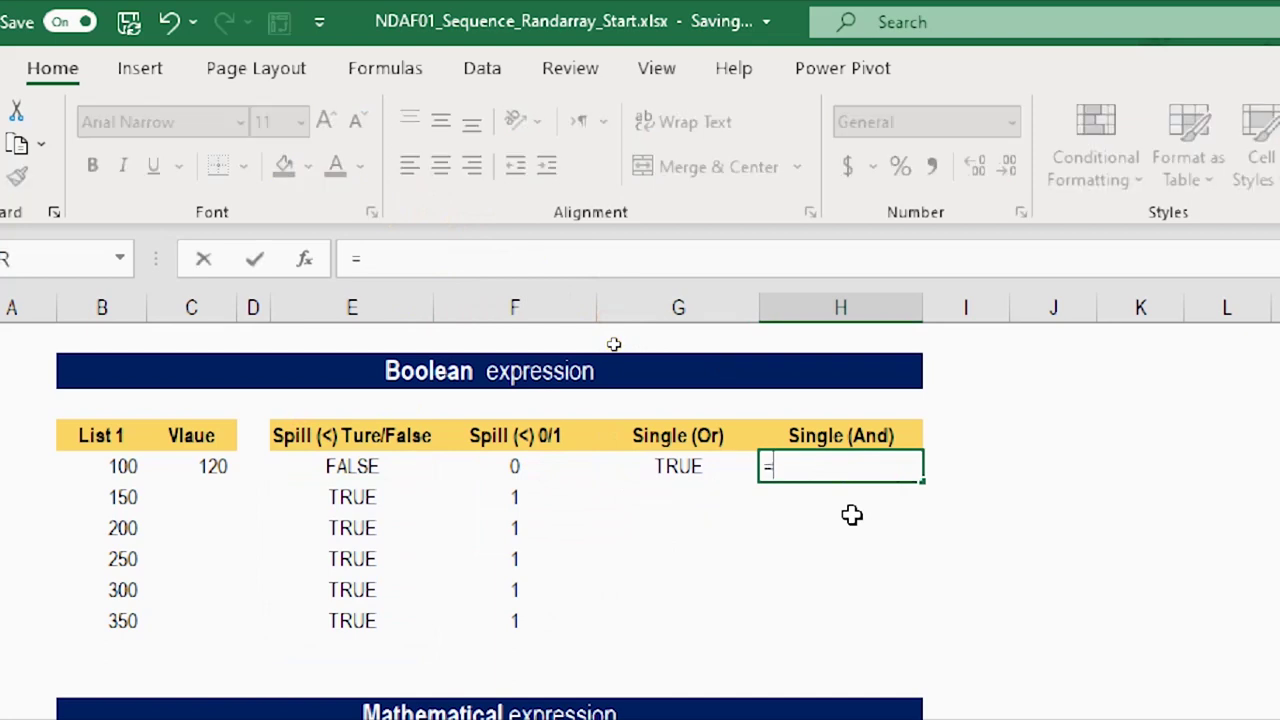
text(and()
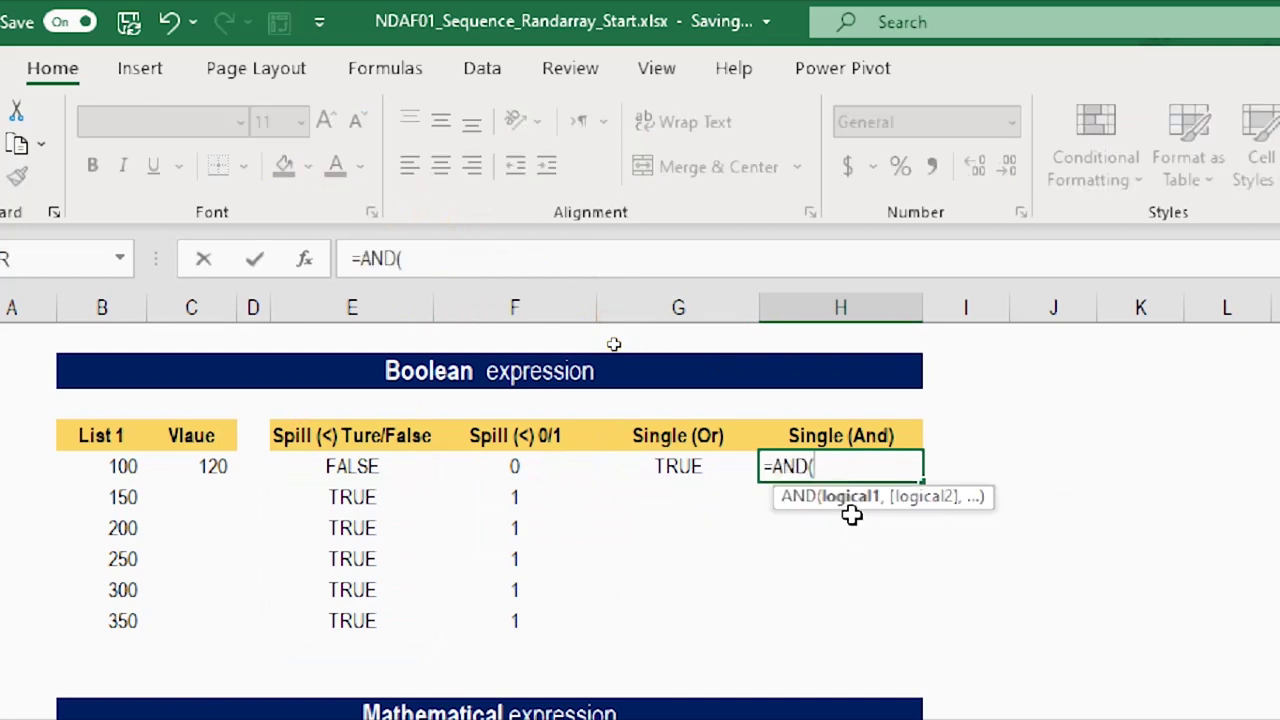
text(C5<B5:B10)
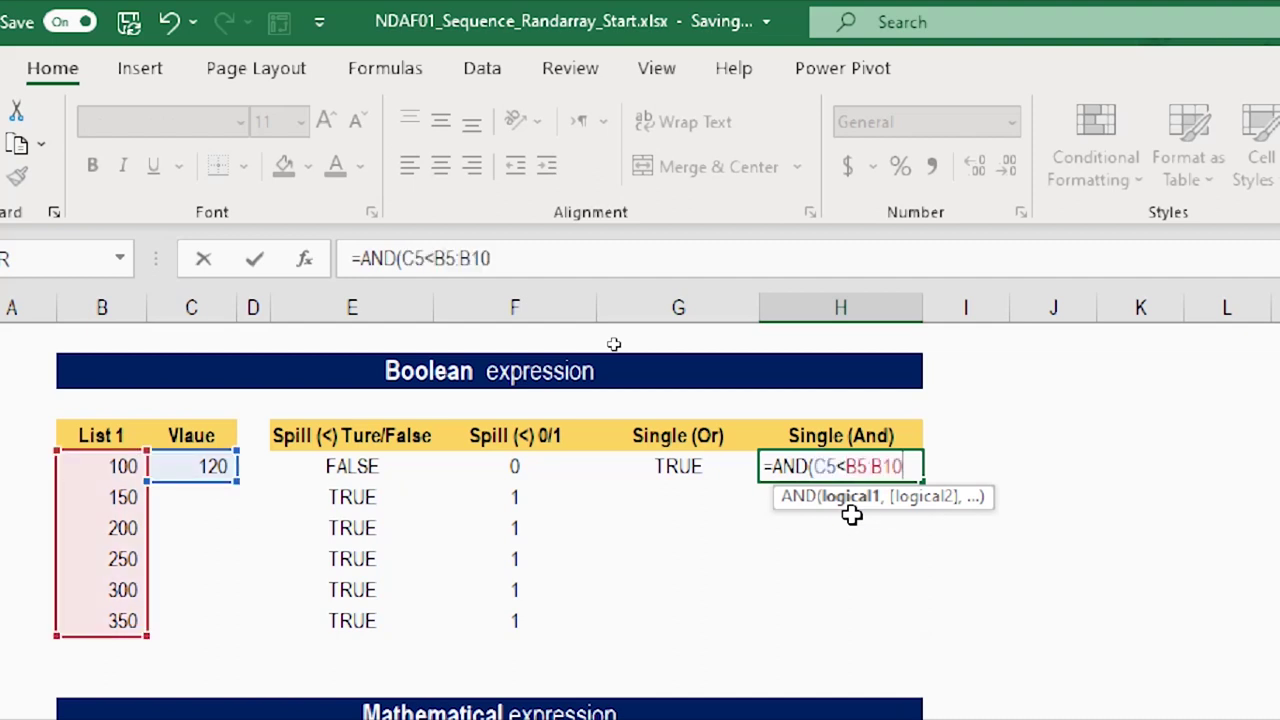
text())
key(Return)
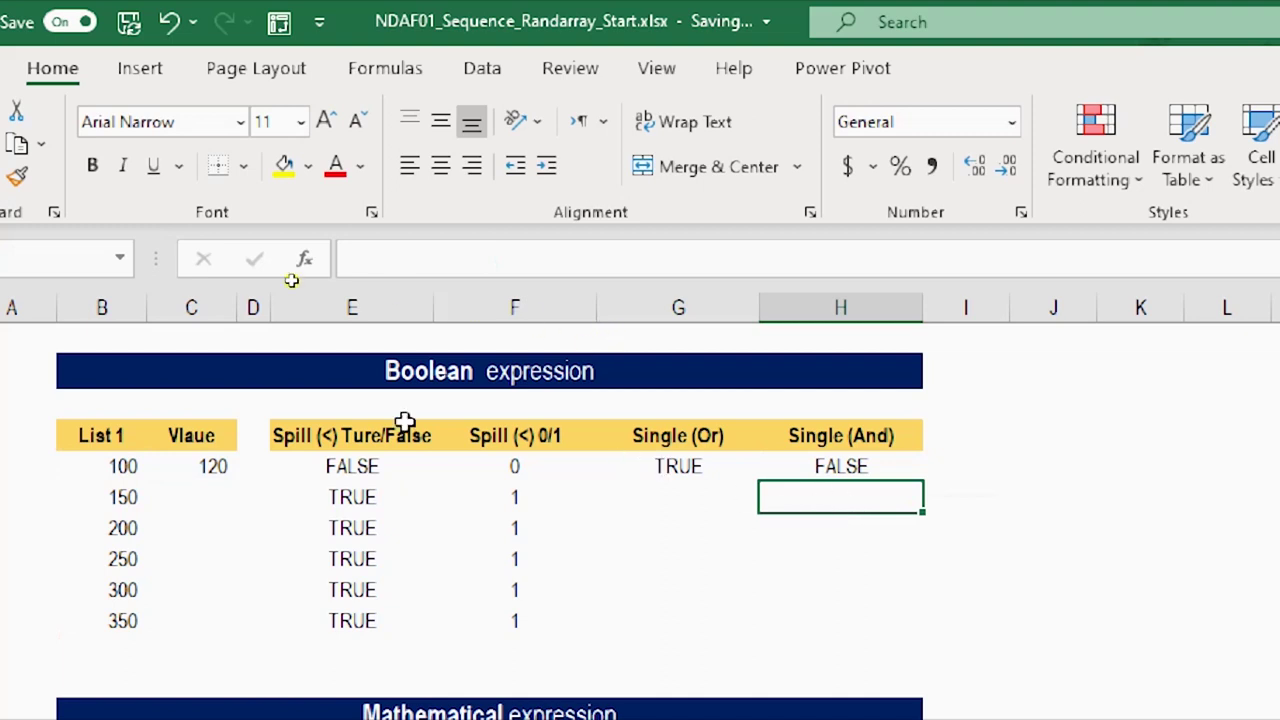
drag(352, 470, 368, 620)
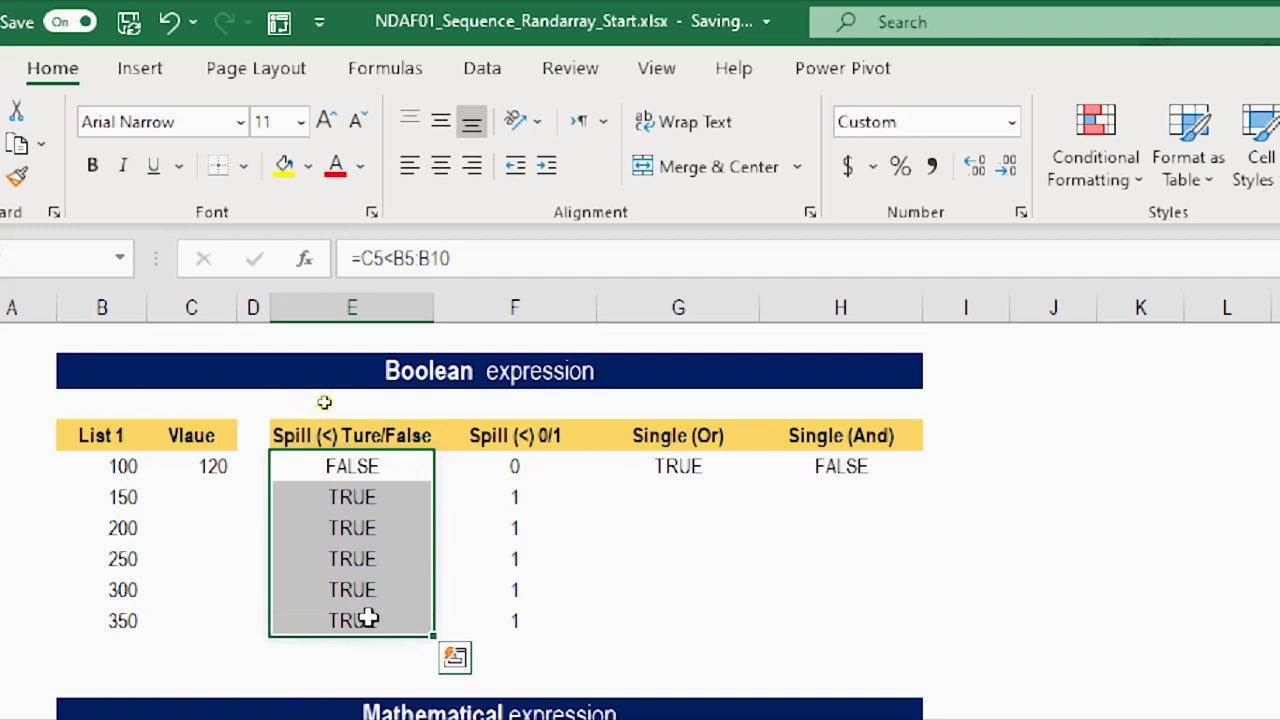
click(838, 467)
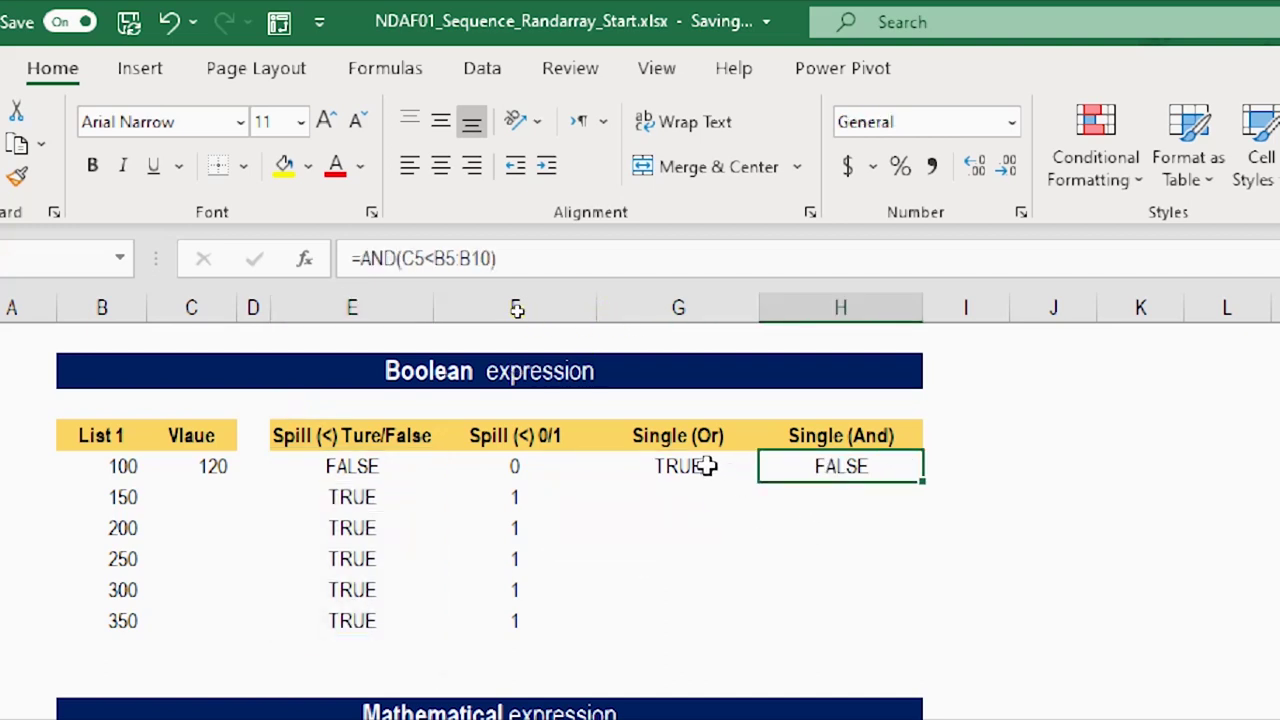
click(707, 466)
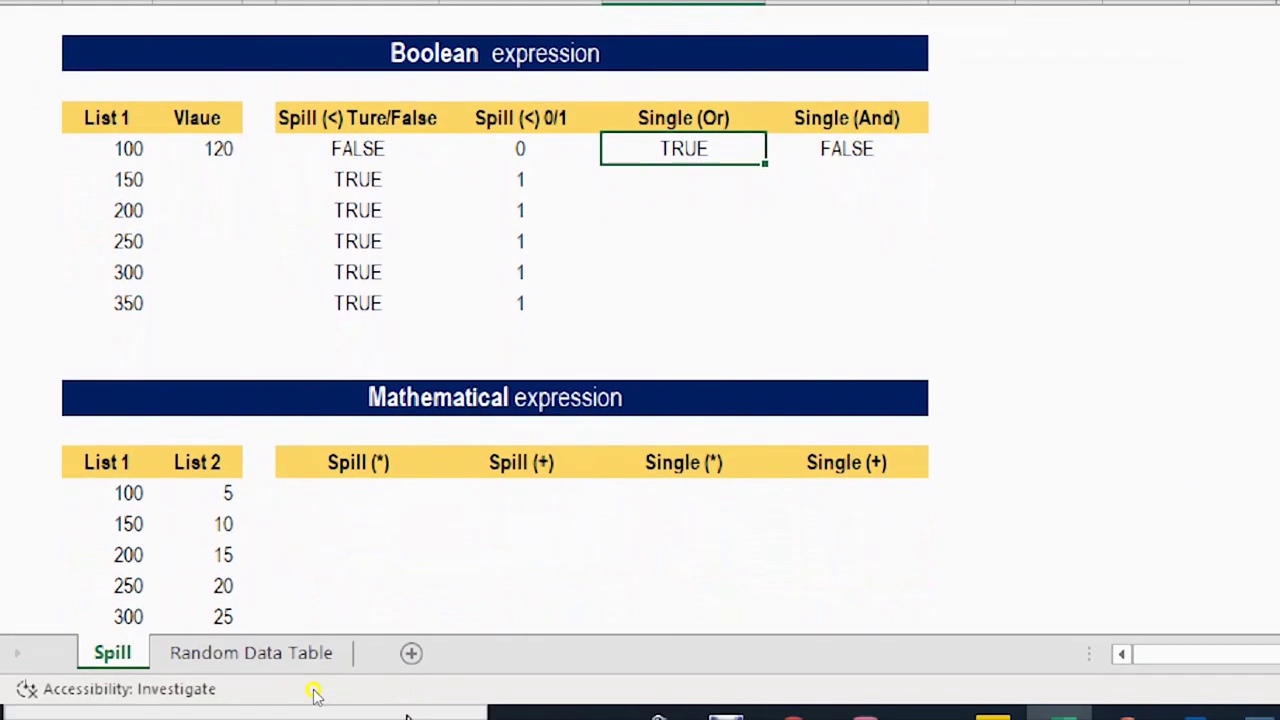
Enter the spilled multiplication formula =C16:C21*B16:B21 in E16 under the Spill (*) header of the Mathematical expression table.
scroll(330, 487, down, 2)
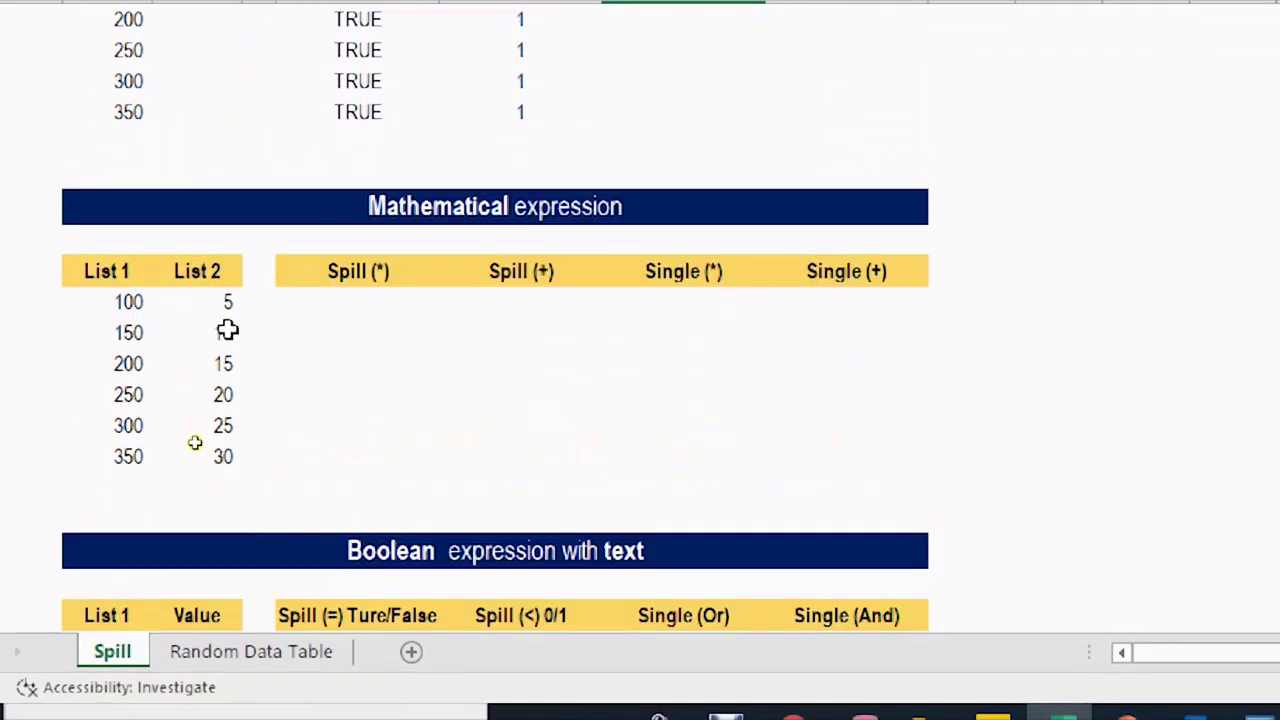
click(358, 302)
text(=)
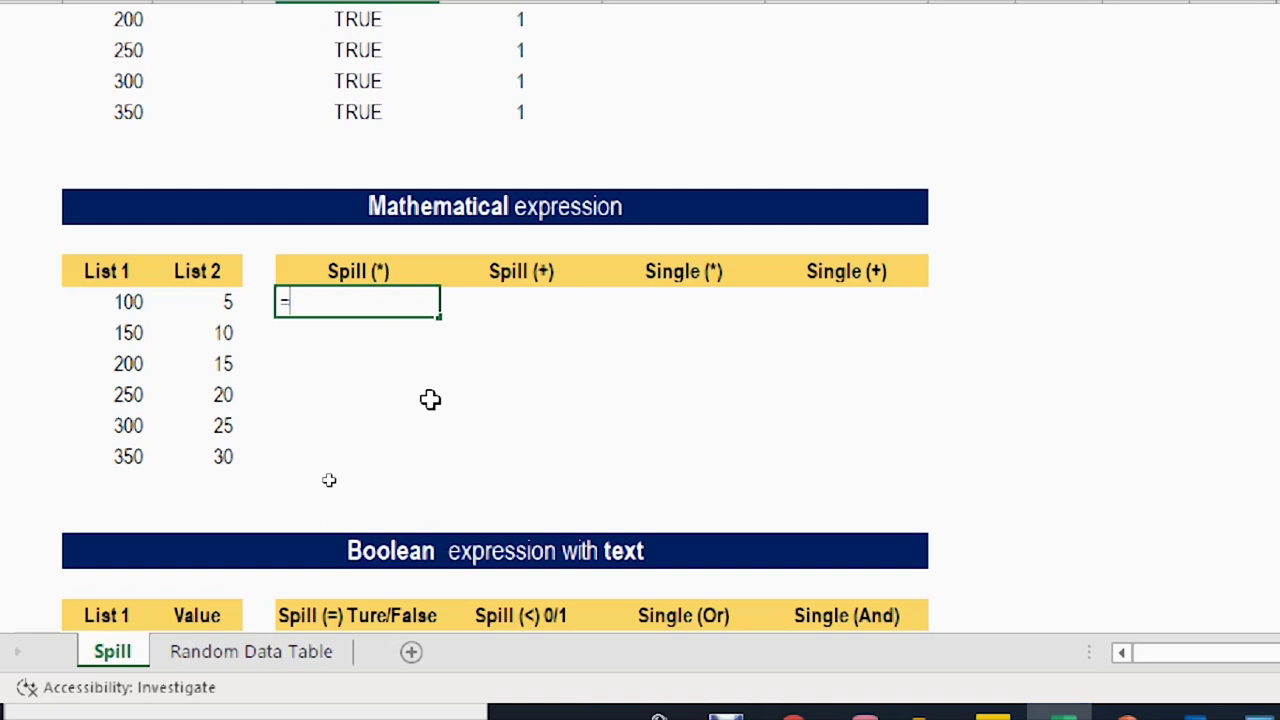
drag(223, 303, 205, 452)
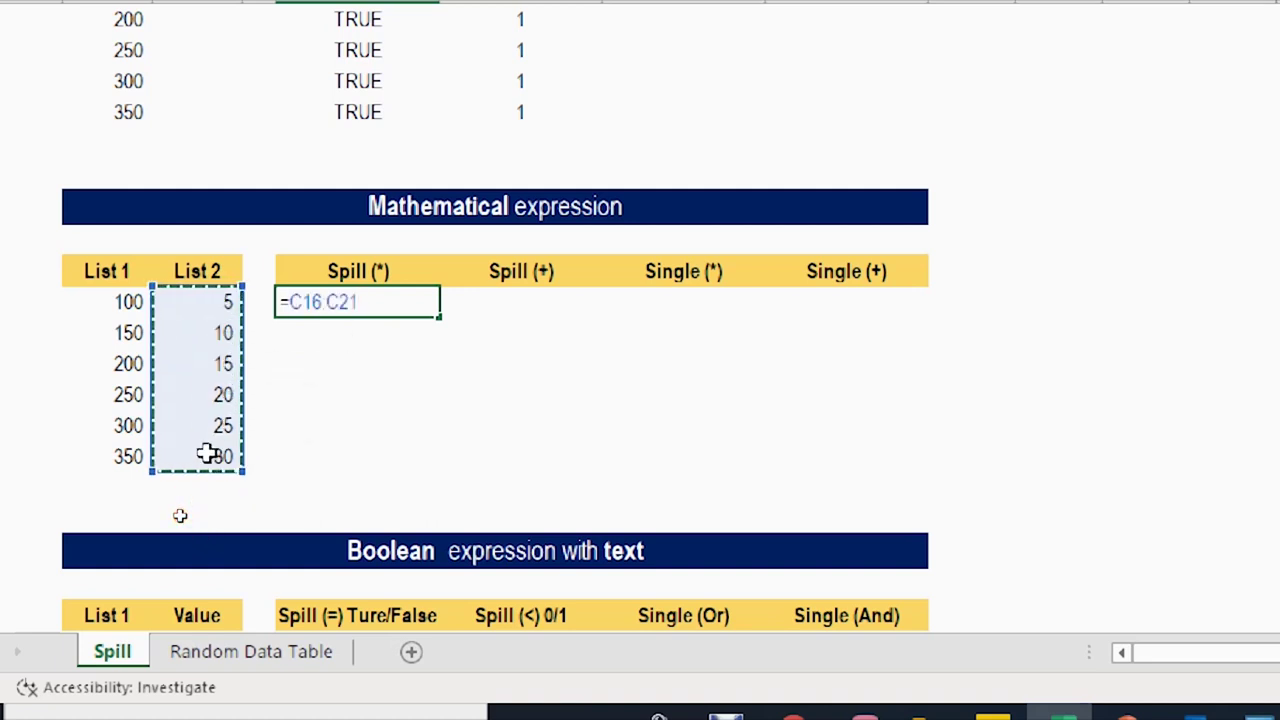
text(*)
drag(137, 300, 145, 460)
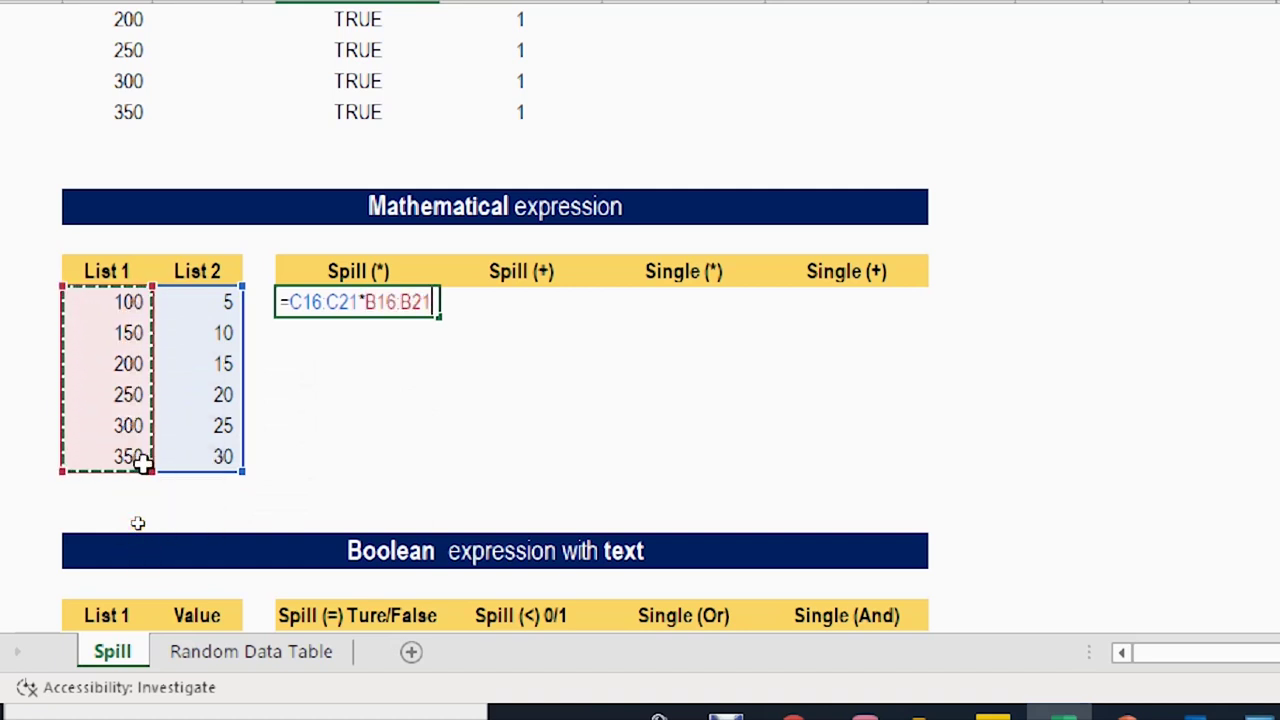
key(Return)
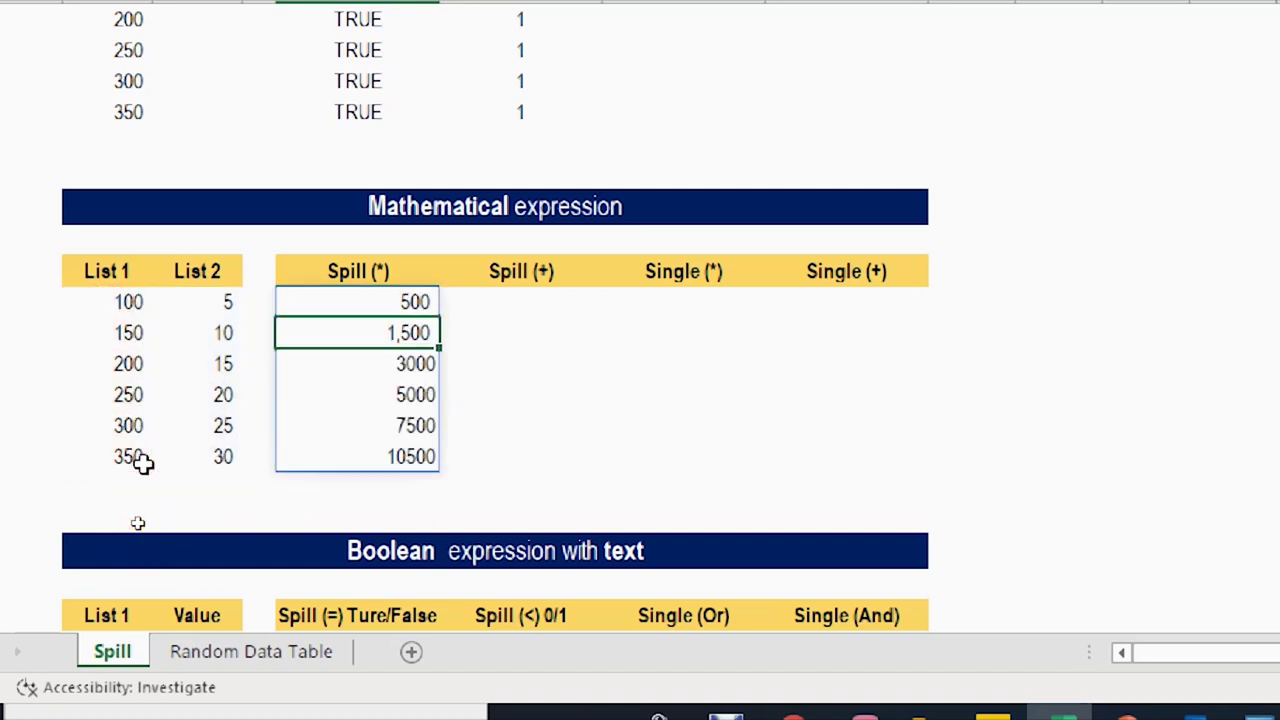
key(Up)
key(Left)
key(Left)
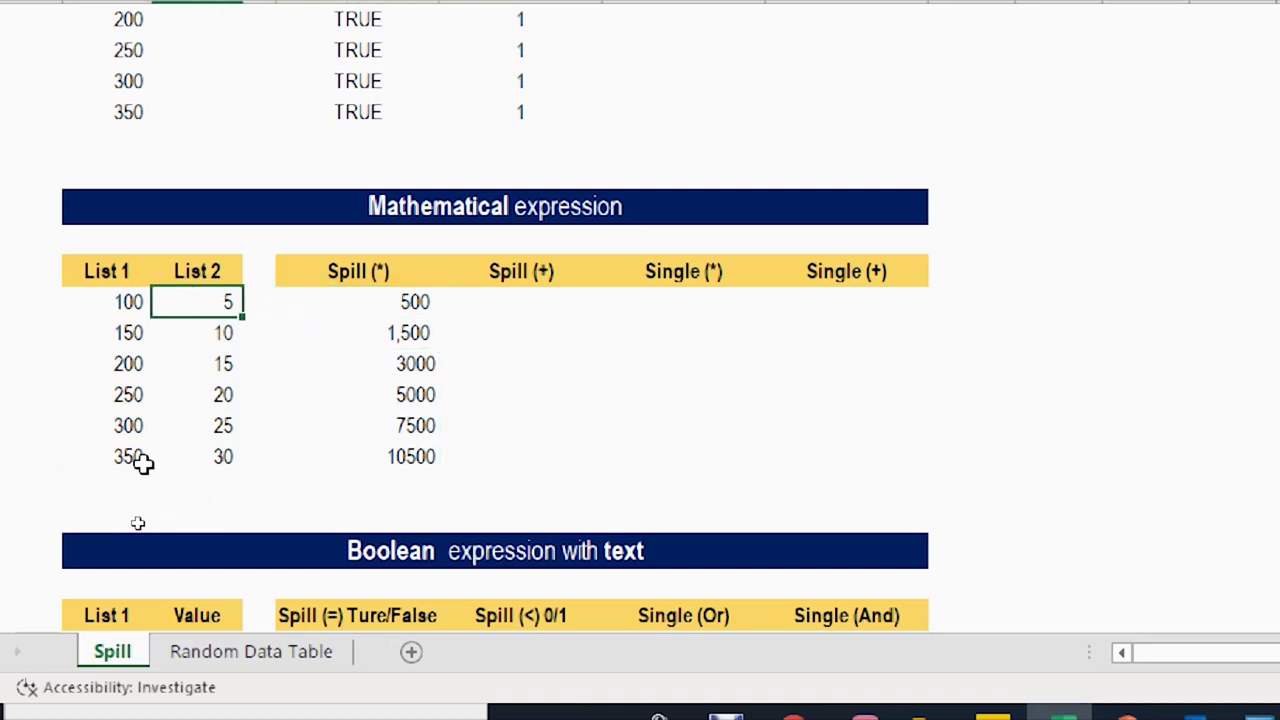
key(Left)
key(Right)
key(Right)
key(Right)
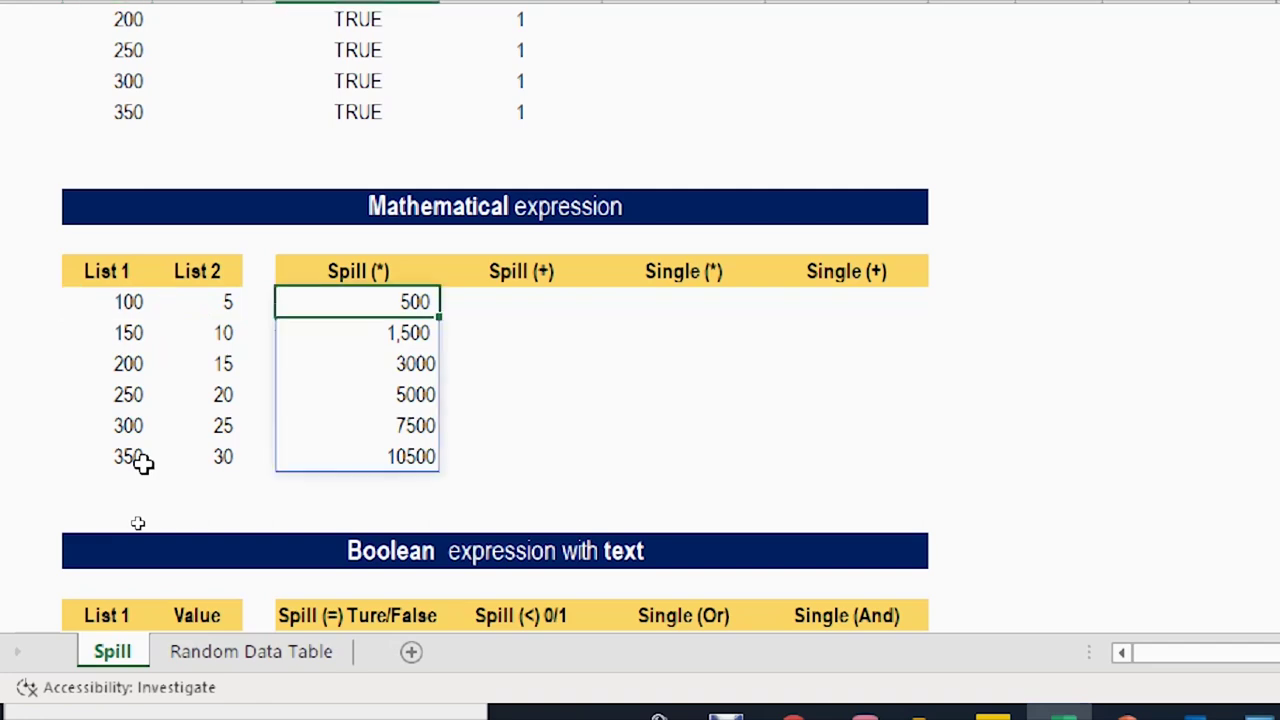
Paste the multiplication formula into F16 under Spill (+) and change its operator so it reads =C16:C21+B16:B21.
scroll(521, 401, up, 1)
click(521, 400)
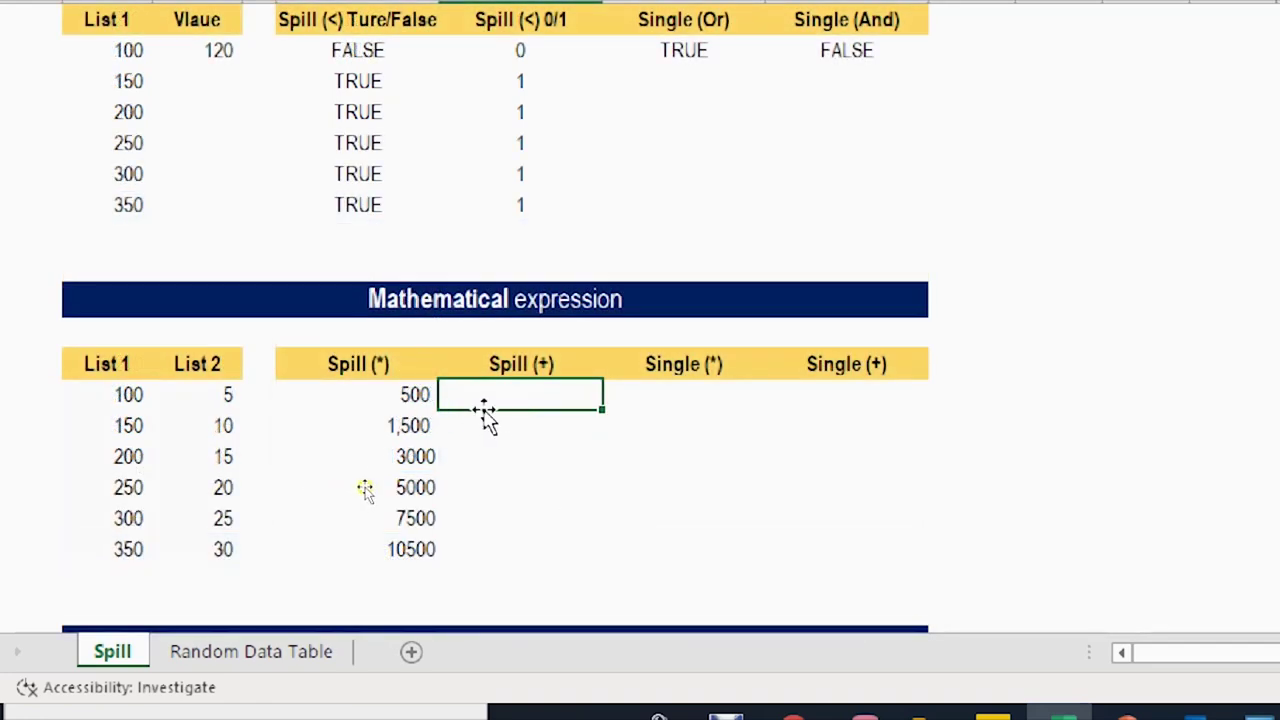
double_click(493, 398)
key(ctrl+v)
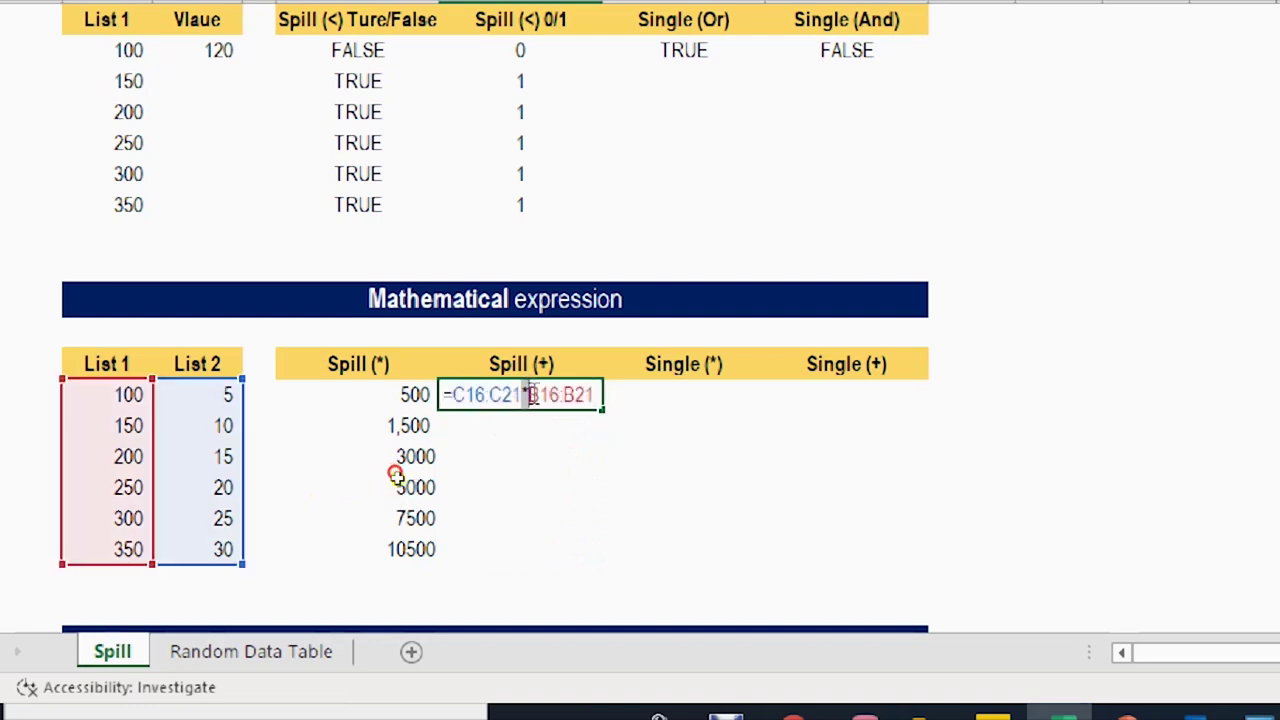
text(+)
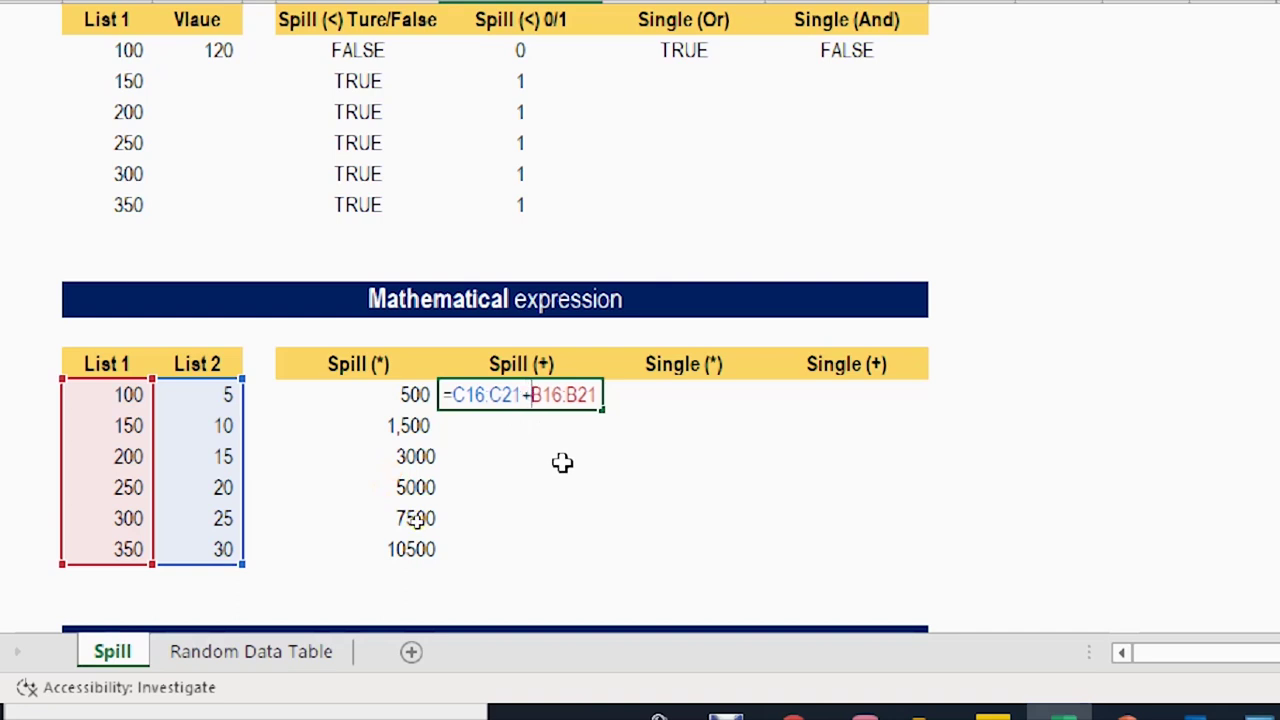
key(Return)
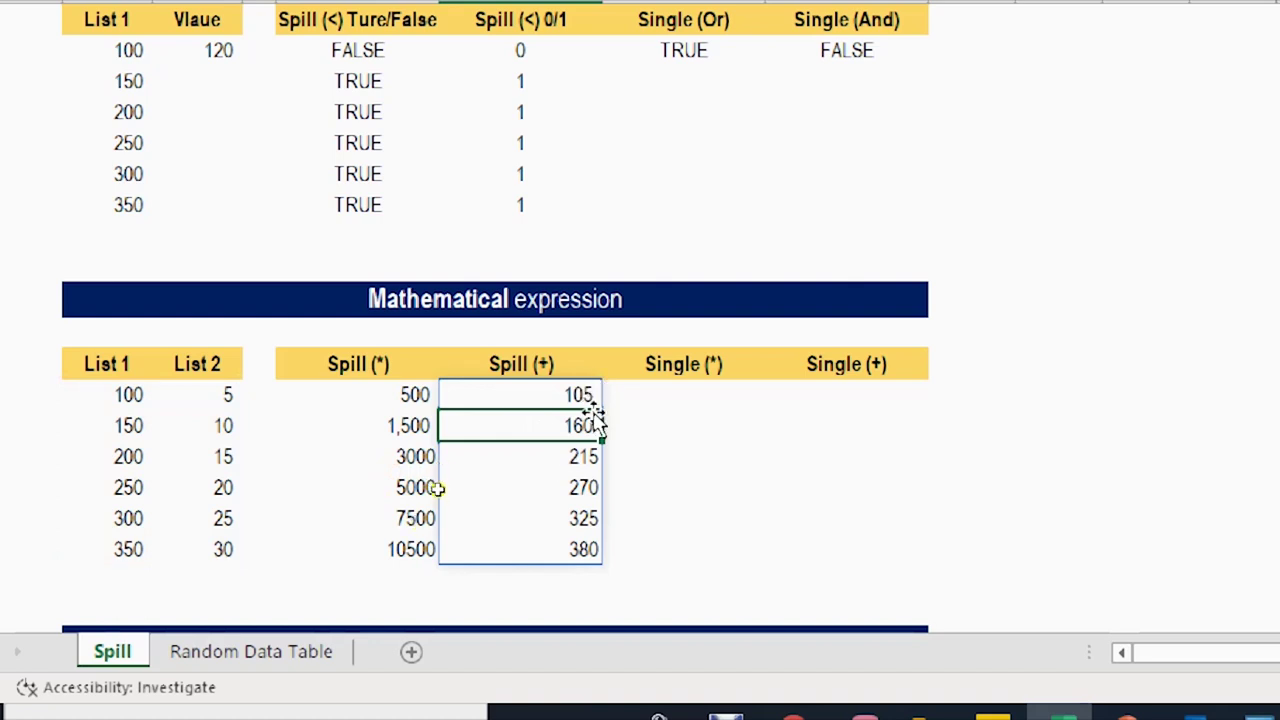
Enter the single-result formula =SUM(C16:C21*B16:B21) in G16 under the Single (*) header, reusing the multiplication expression from E16.
click(687, 392)
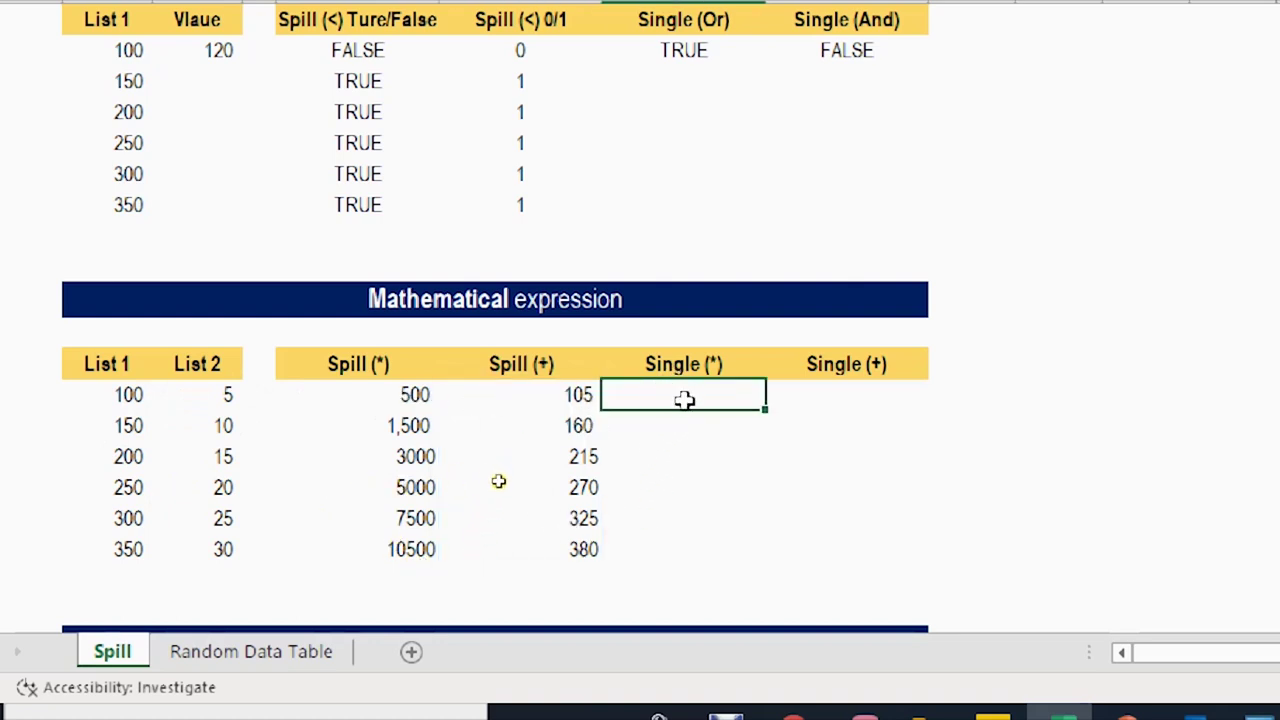
double_click(414, 394)
key(Home)
key(Right)
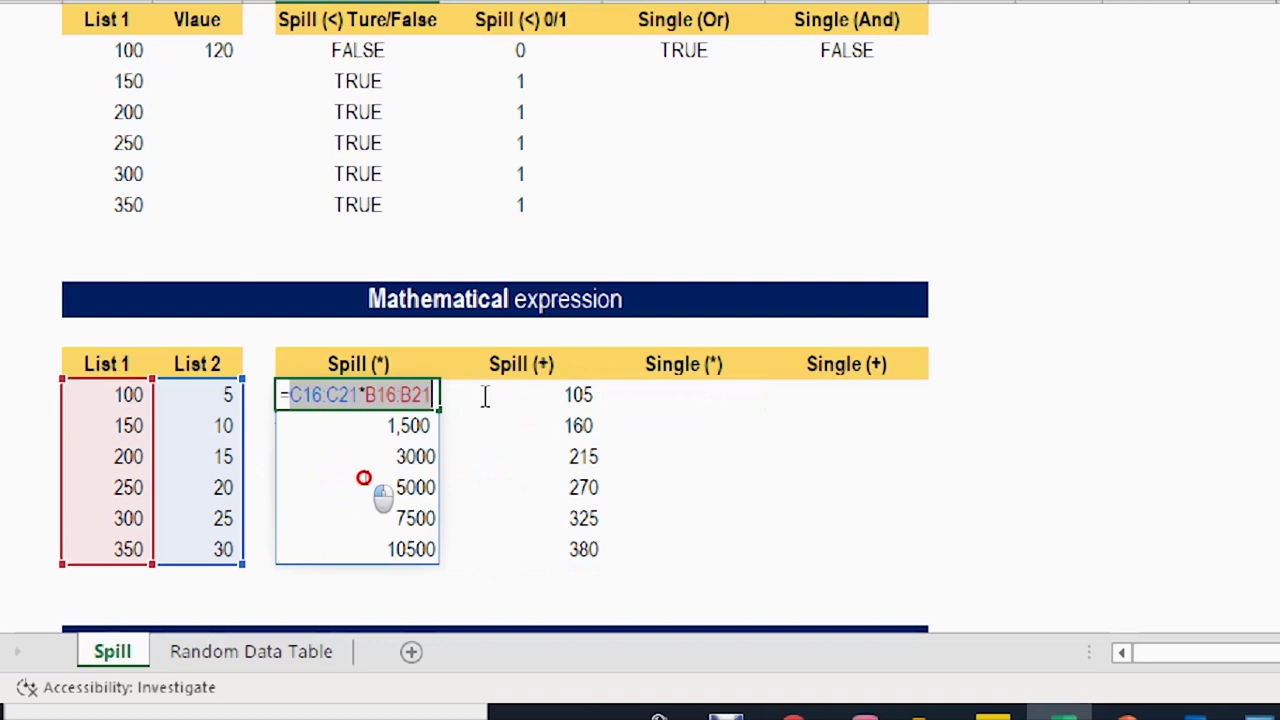
click(690, 395)
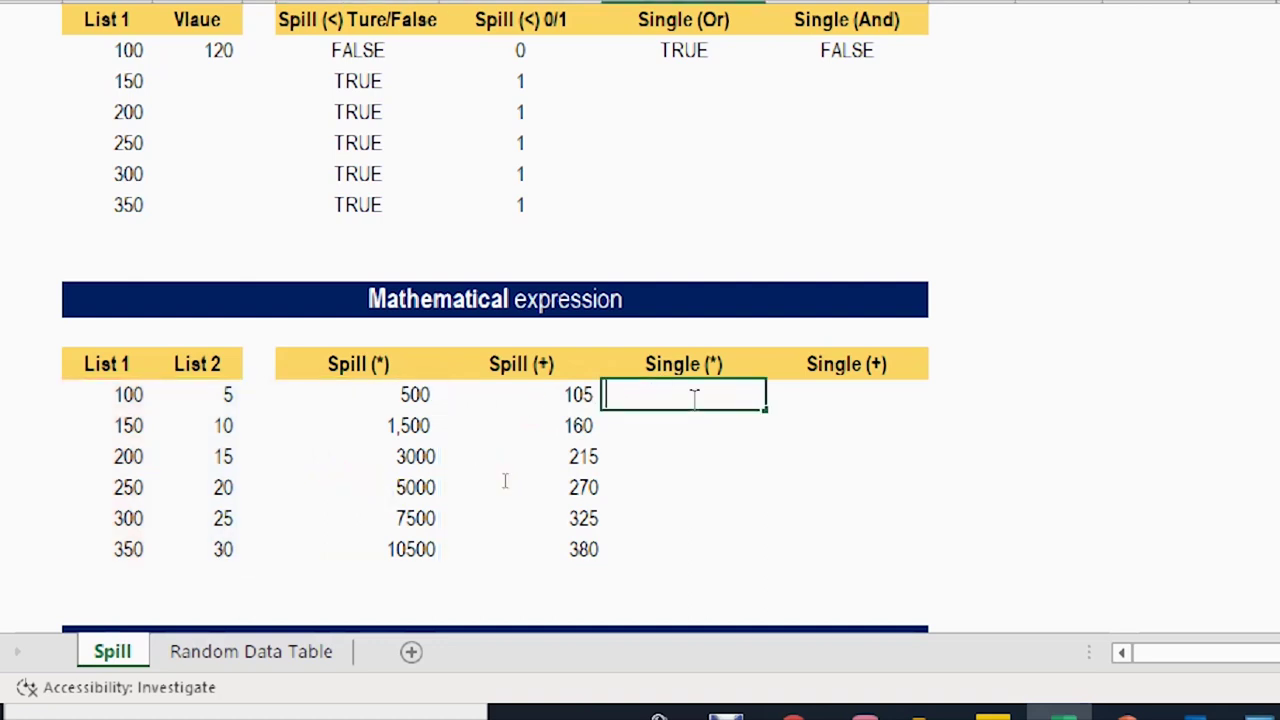
text(=sum)
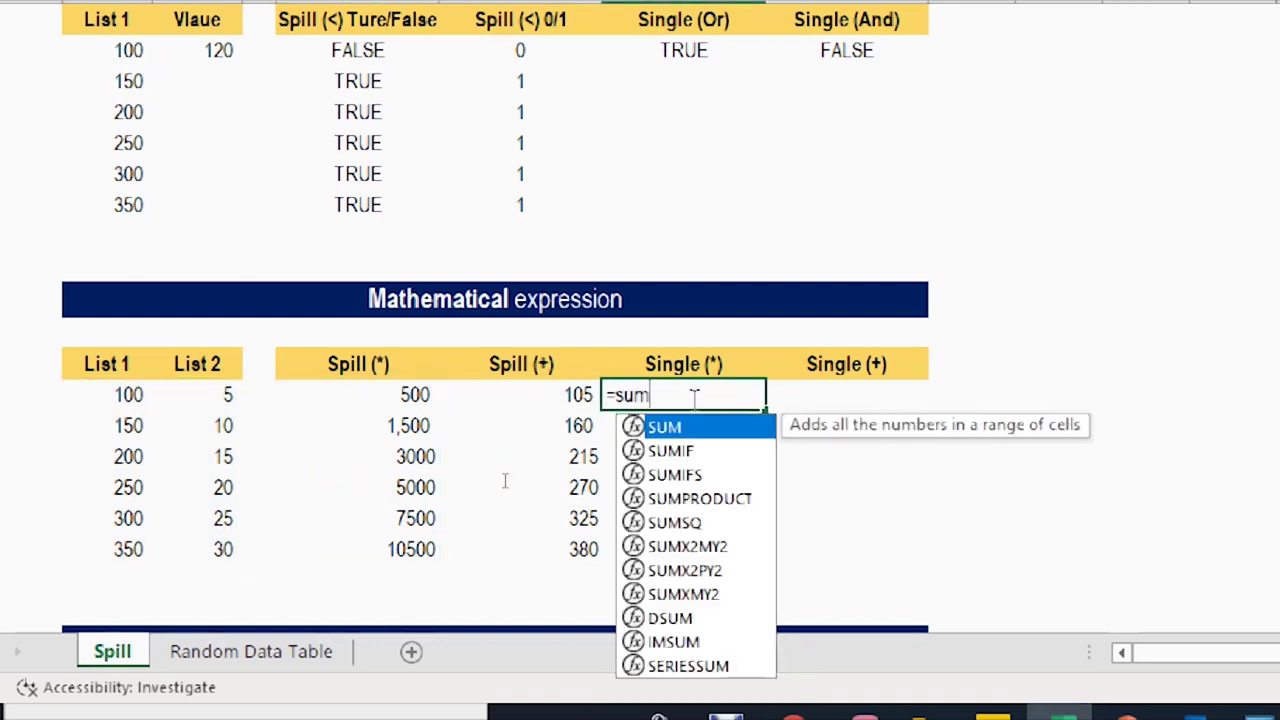
key(Tab)
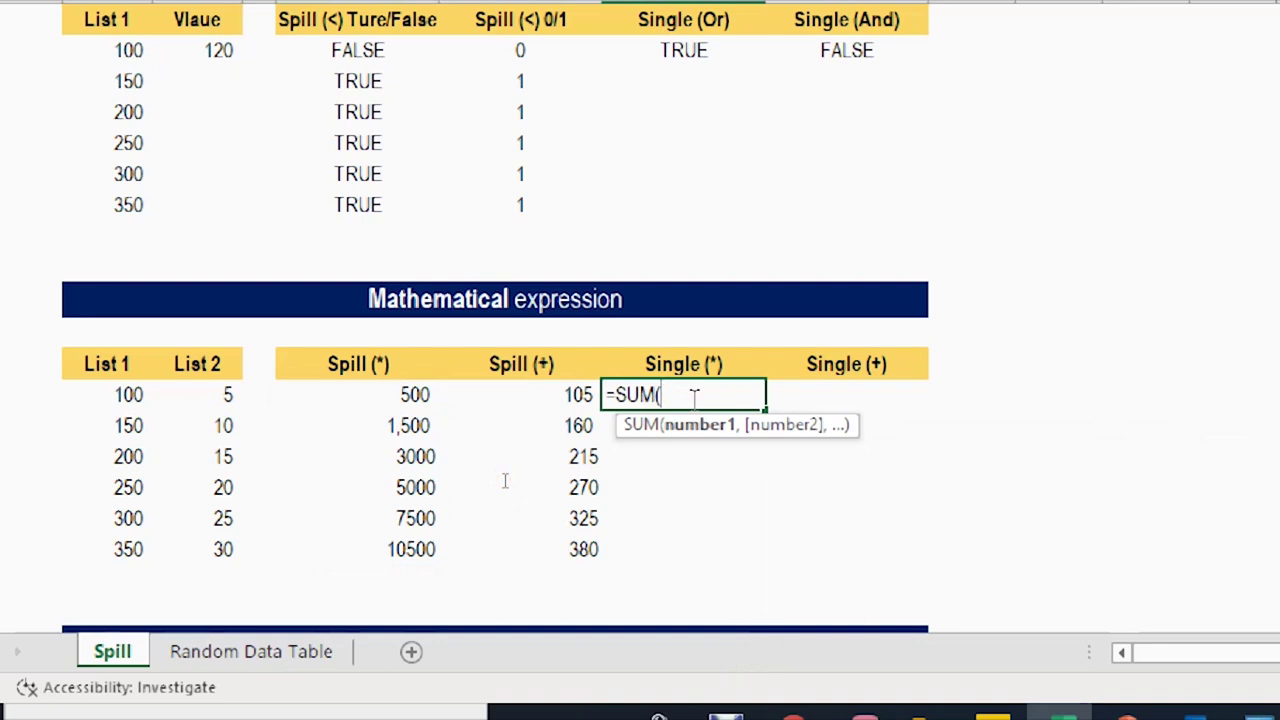
text(C16:C21*B16:B21)
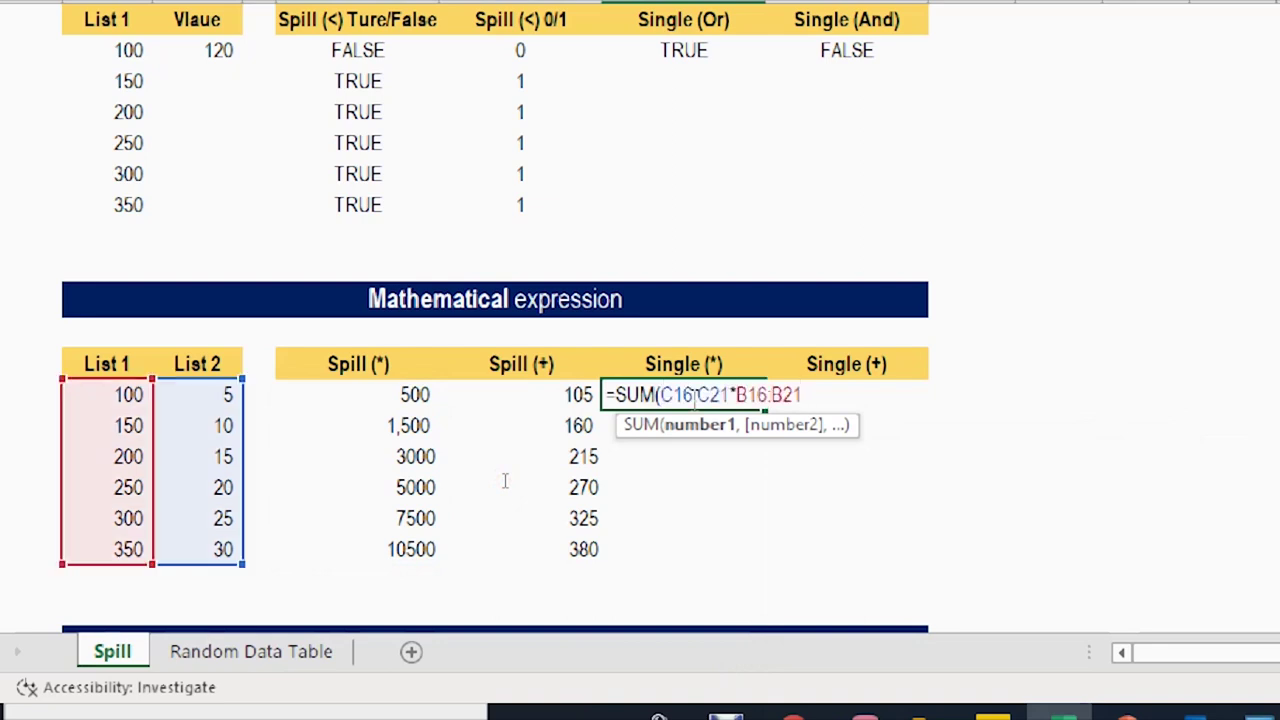
text())
key(Return)
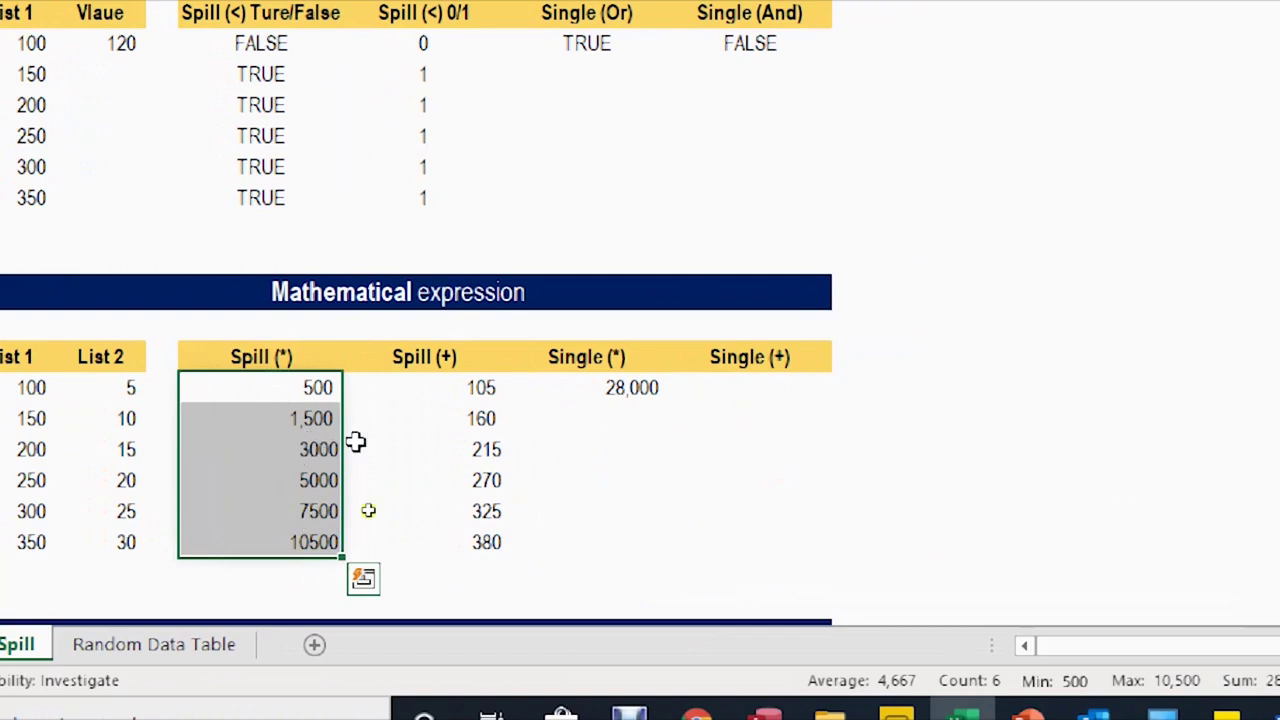
Enter =SUM(C16:C21+B16:B21) in H16 under the Single (+) header, reusing the F16 expression, and check it against the Spill (+) column.
click(483, 389)
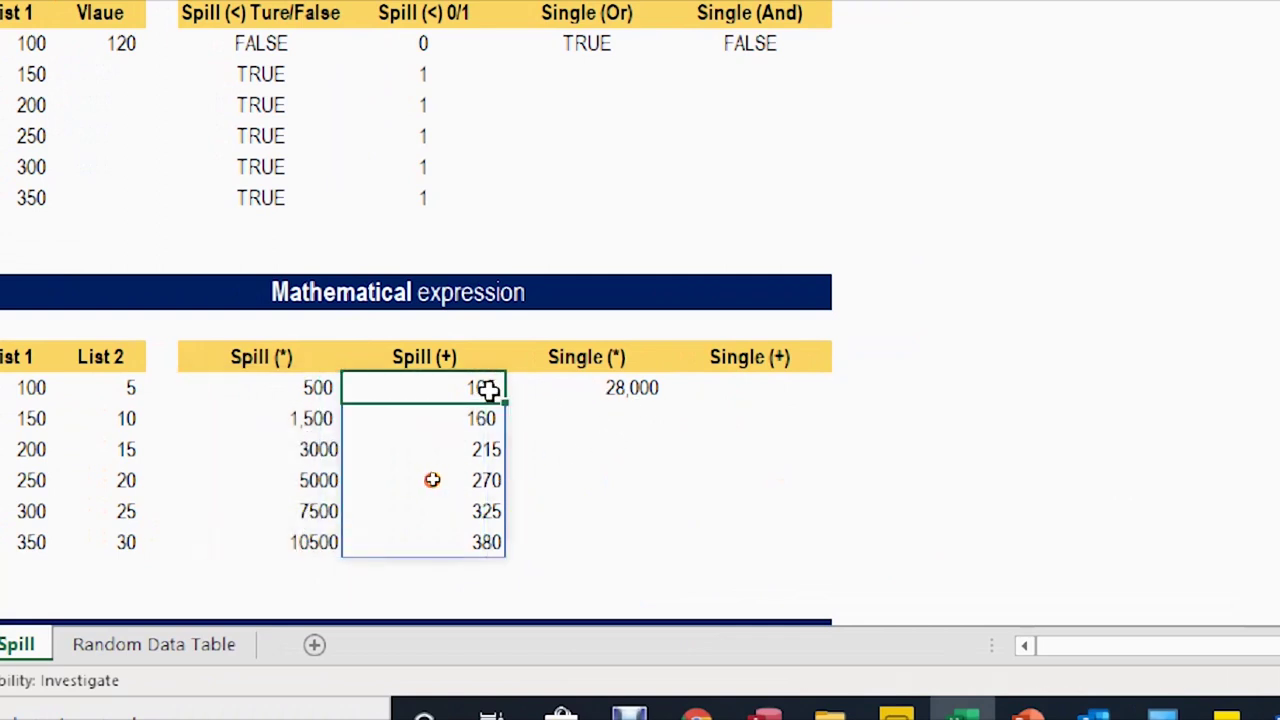
double_click(485, 389)
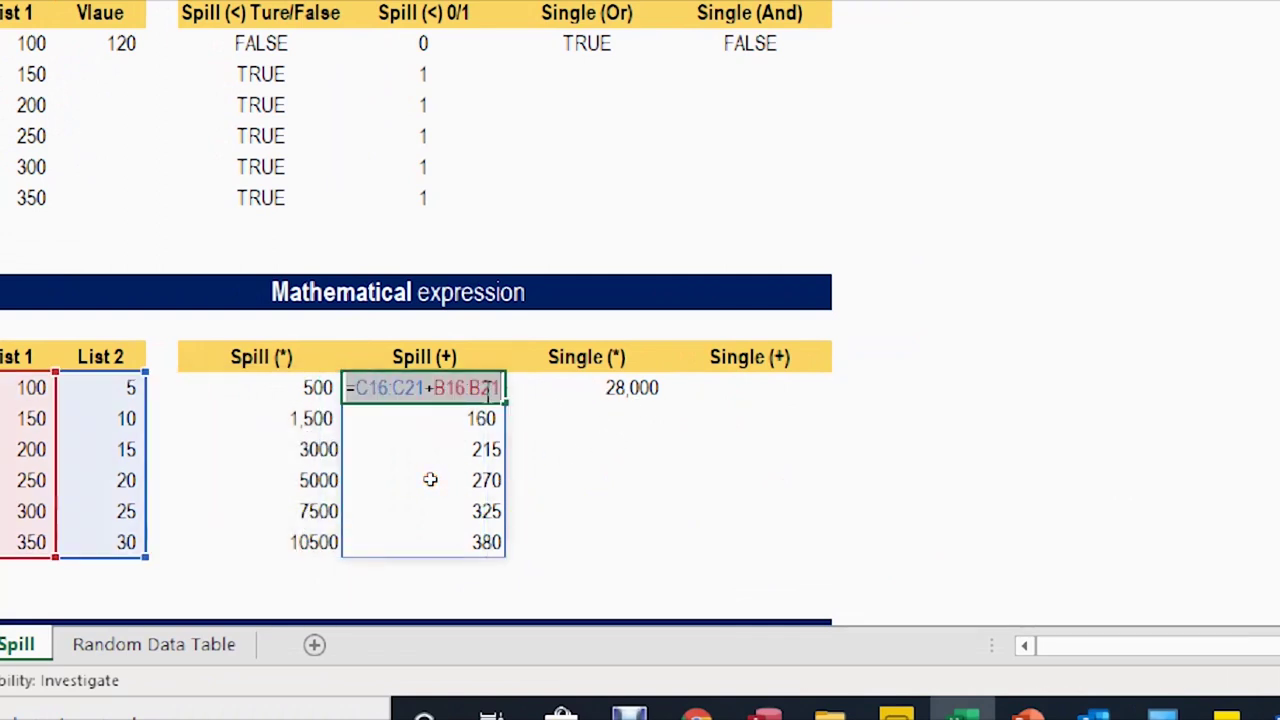
key(Escape)
double_click(752, 391)
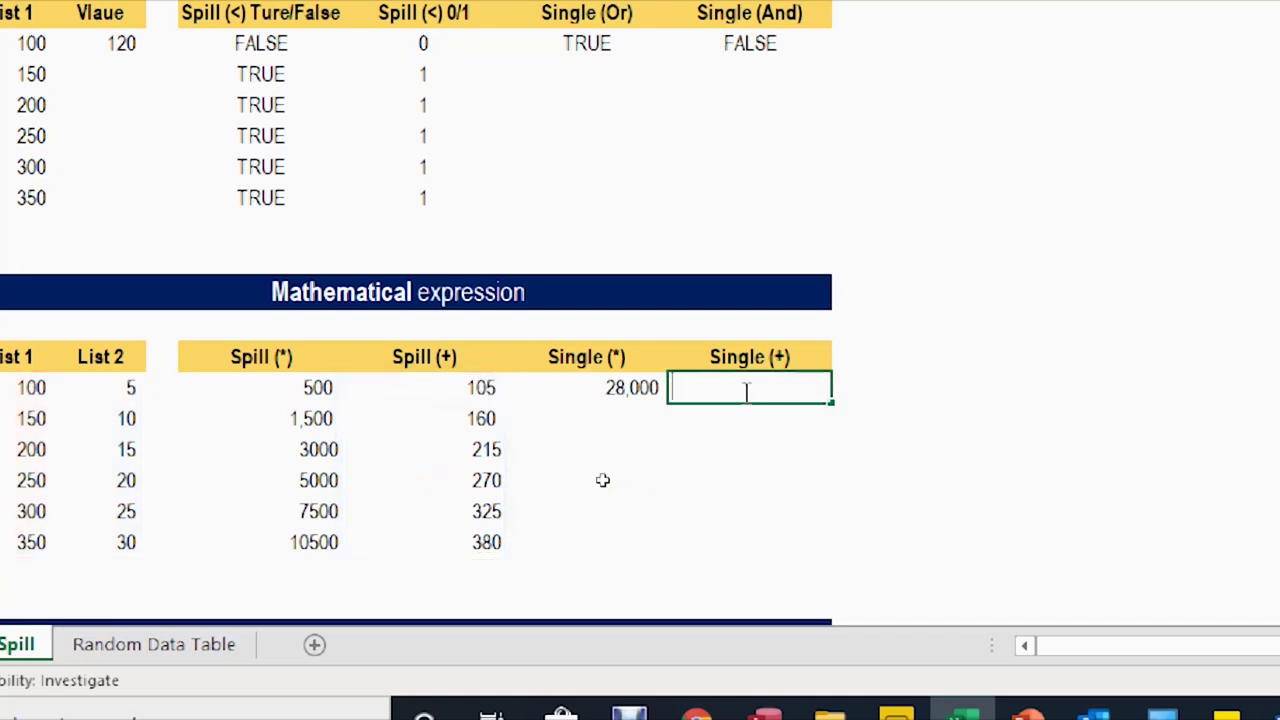
text(=sum)
key(Tab)
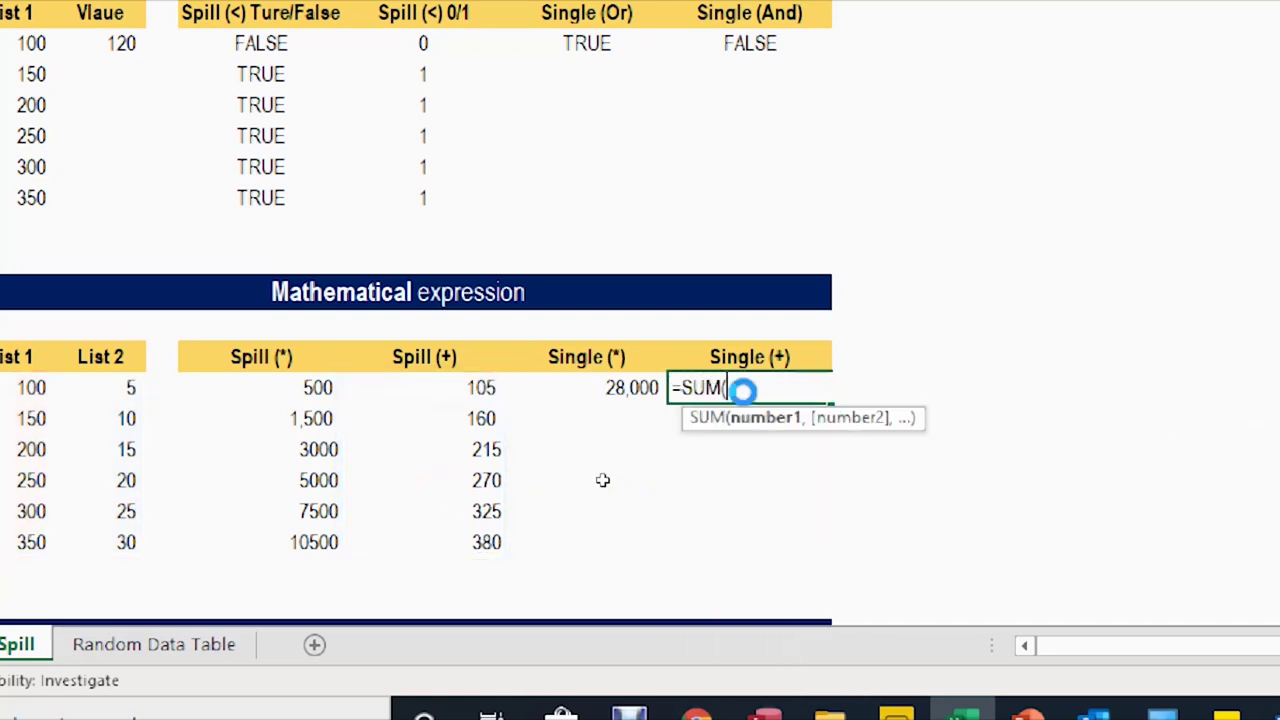
text(C16:C21+B16:B21)
text())
key(Return)
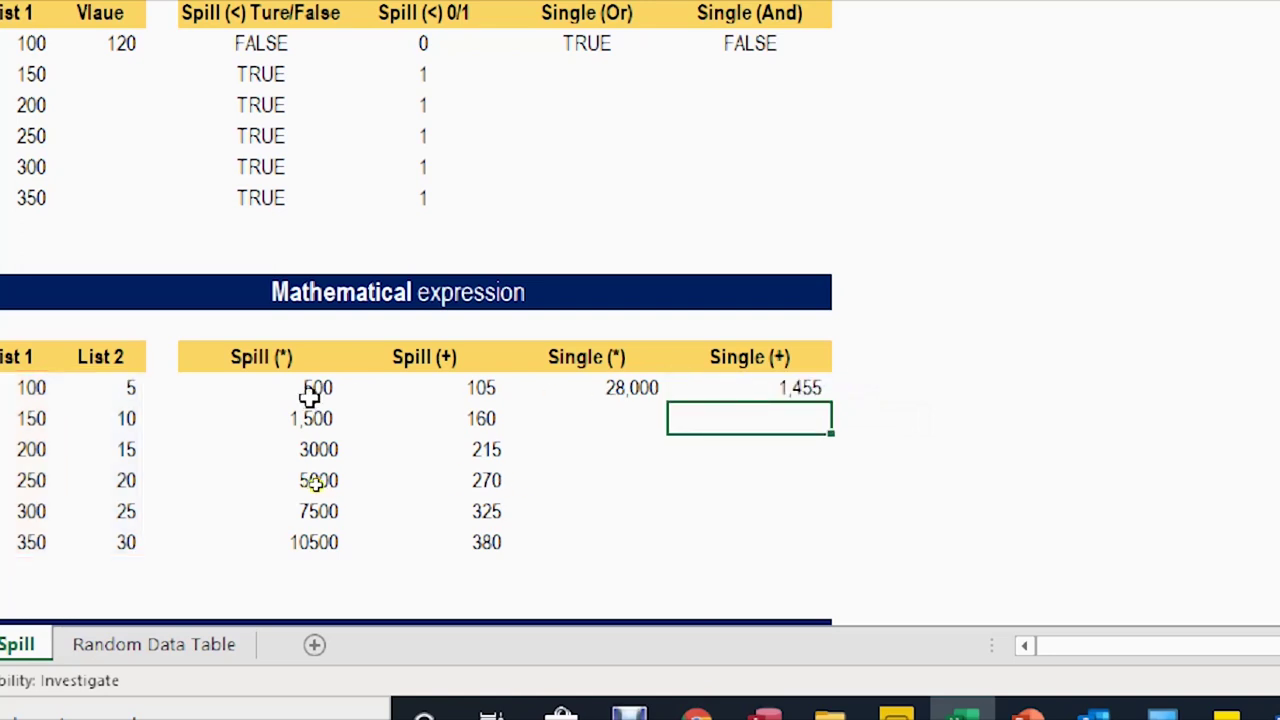
drag(480, 390, 491, 535)
click(600, 418)
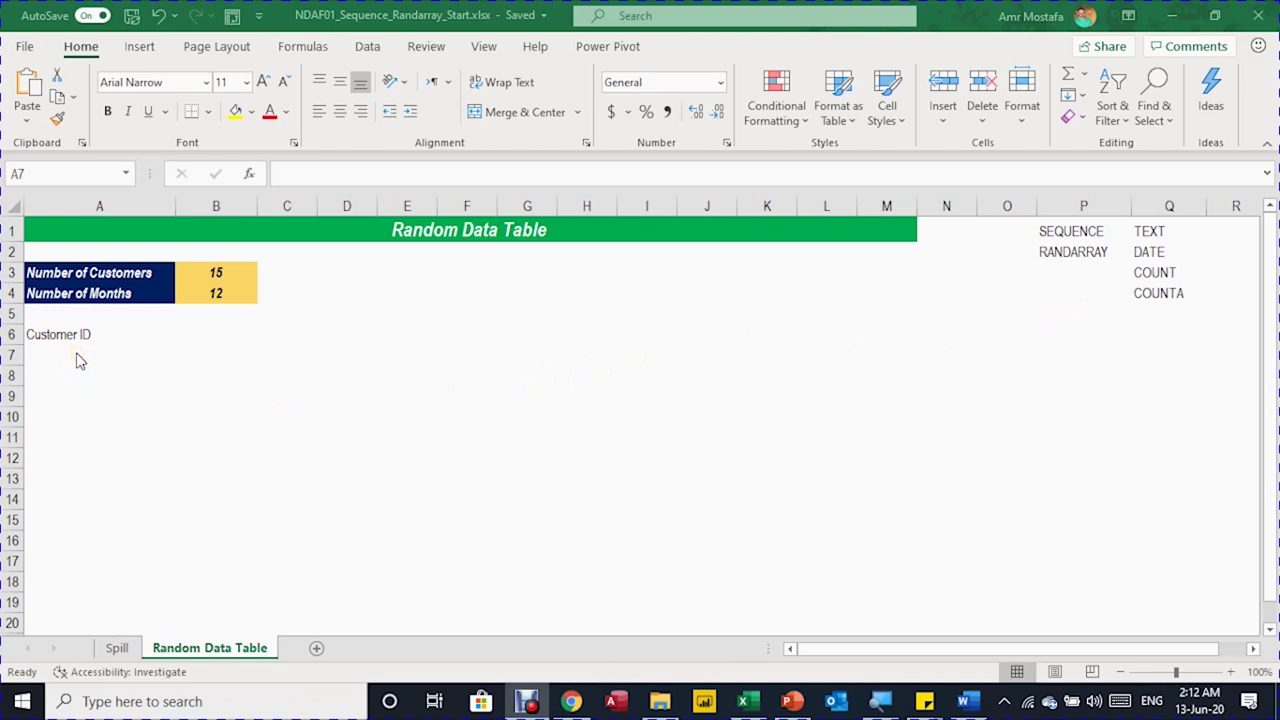
Enter the formula =SEQUENCE(5,5,1,5) in A7 under the Customer ID header of the Random Data Table sheet.
click(118, 360)
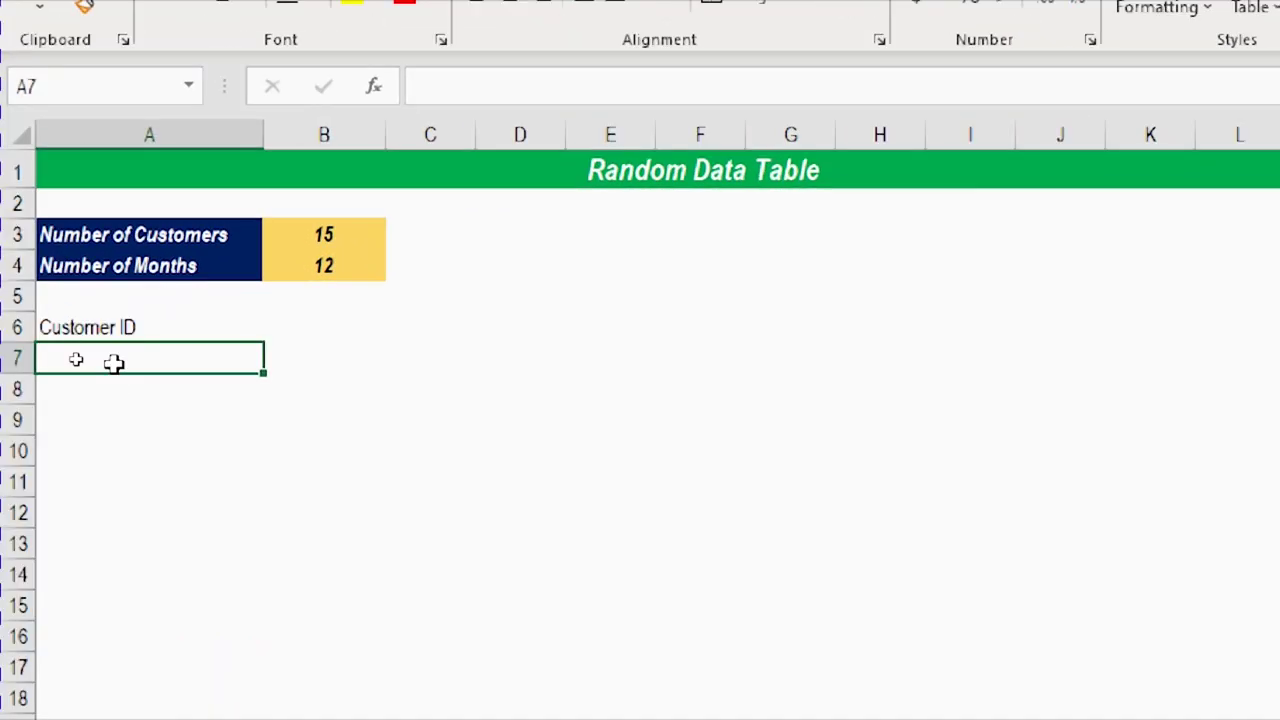
text(=)
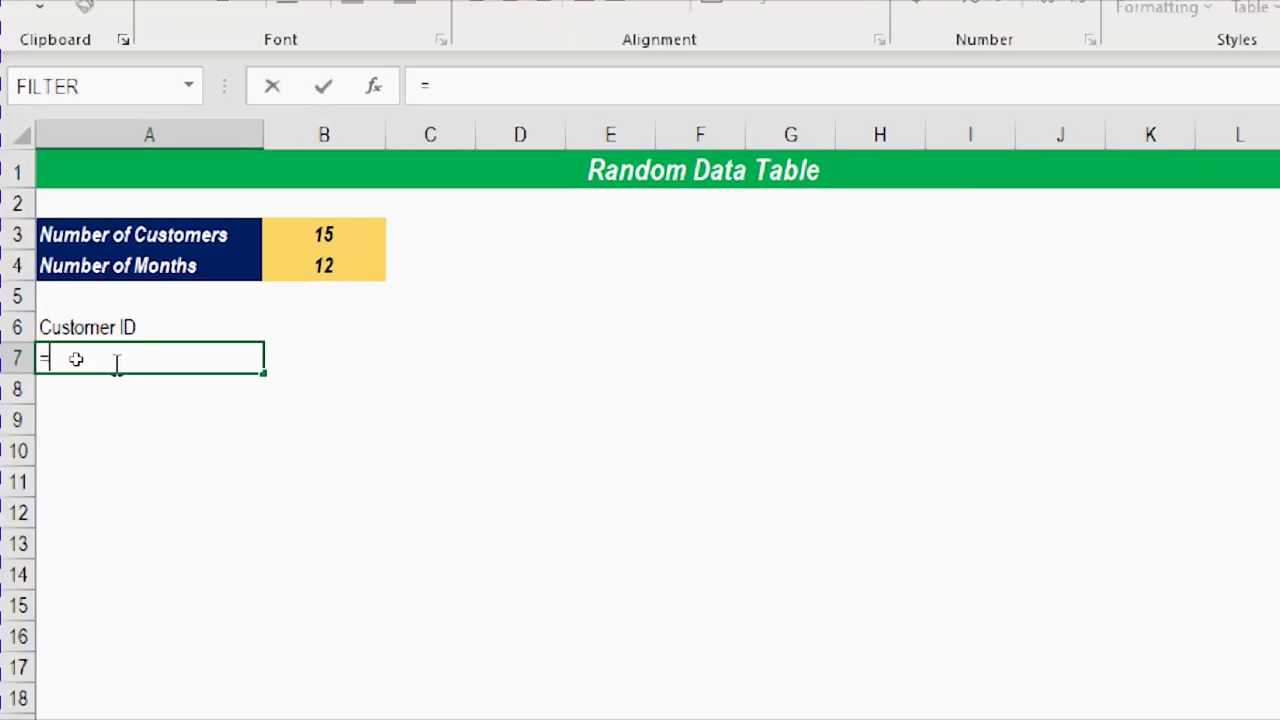
text(seq)
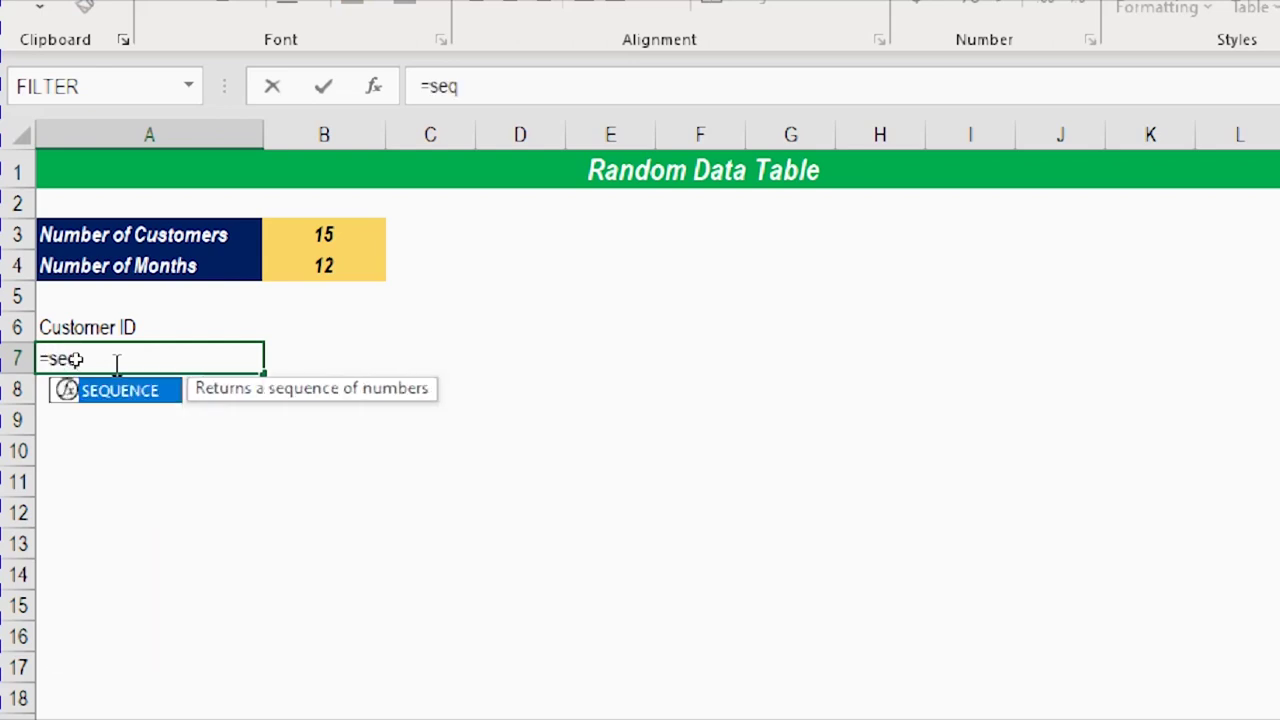
key(Tab)
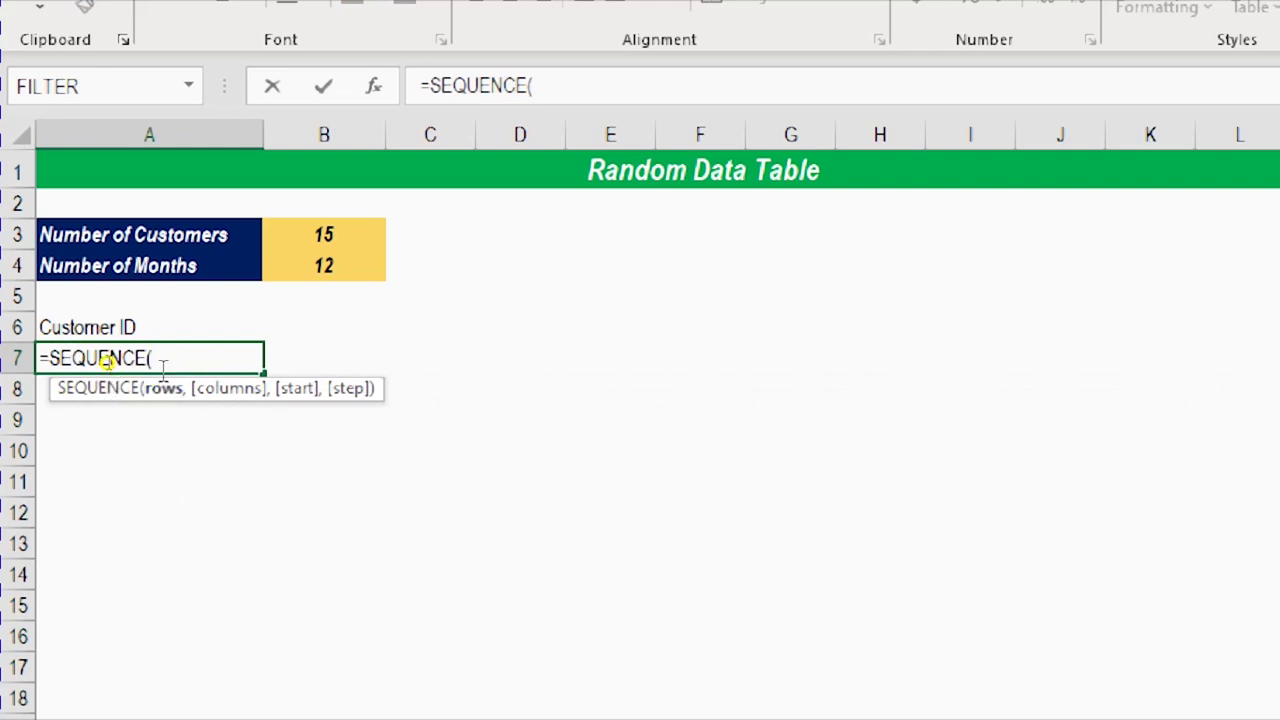
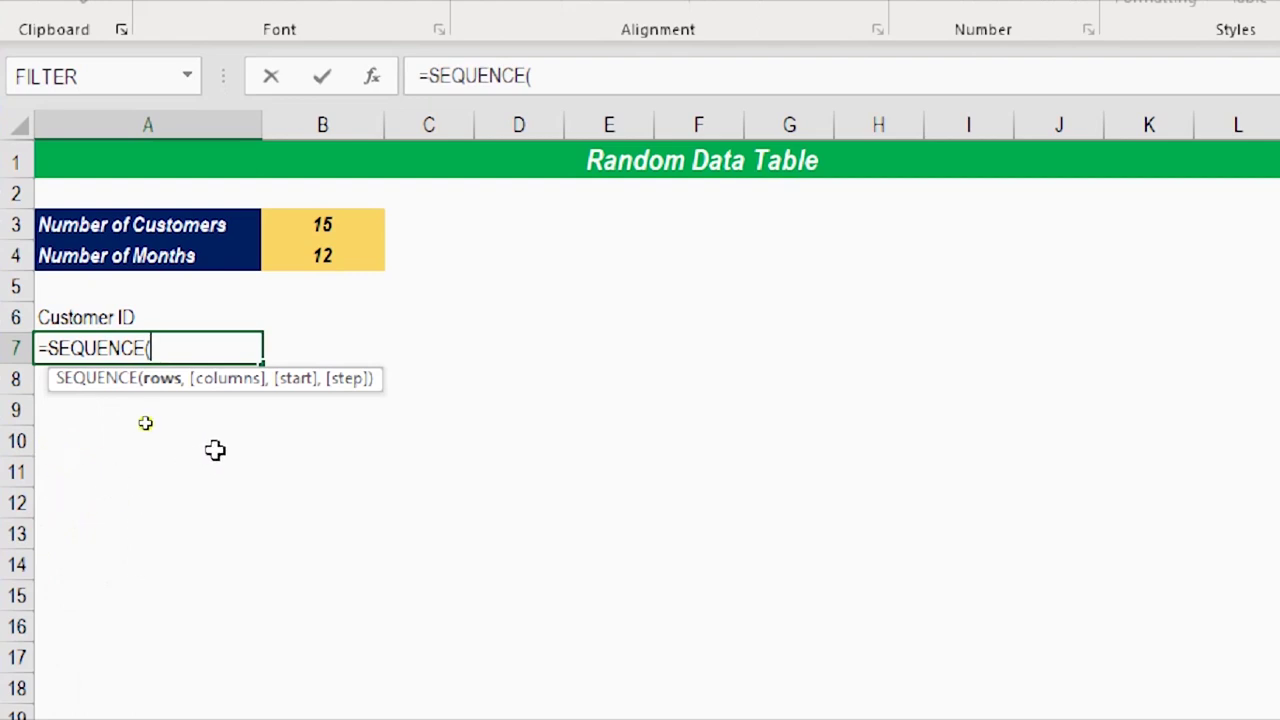
text(5)
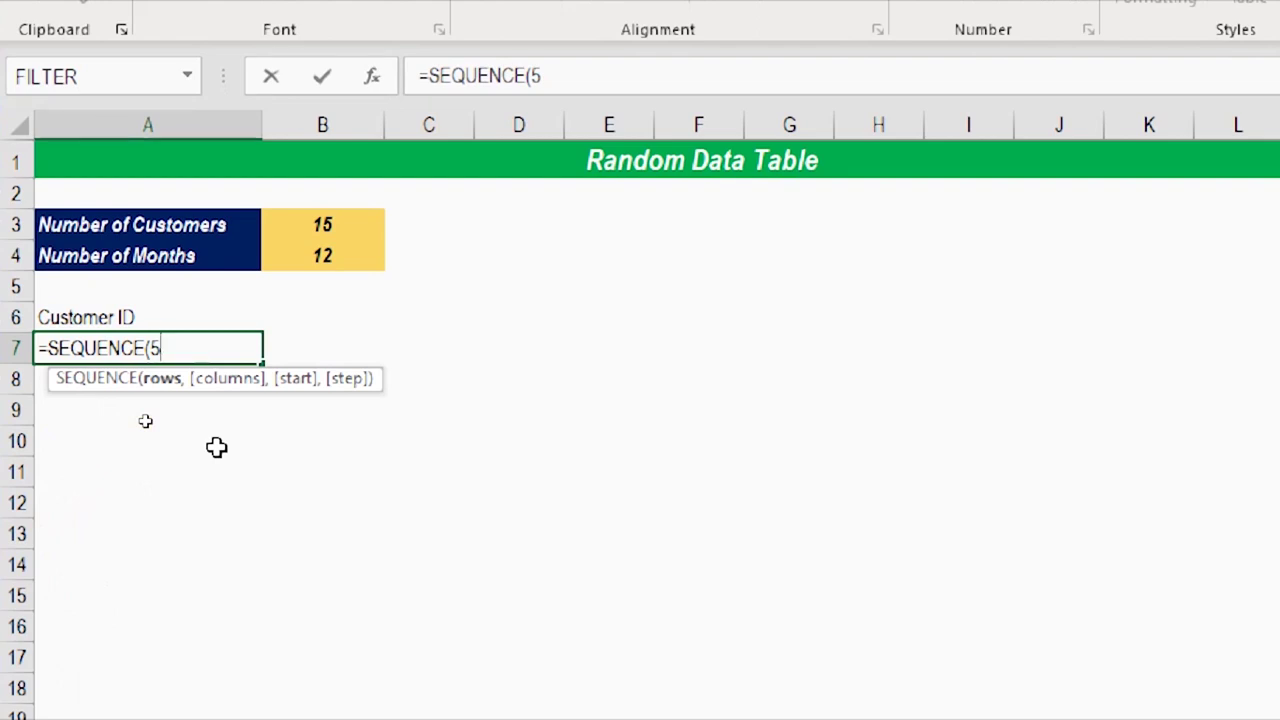
text(,)
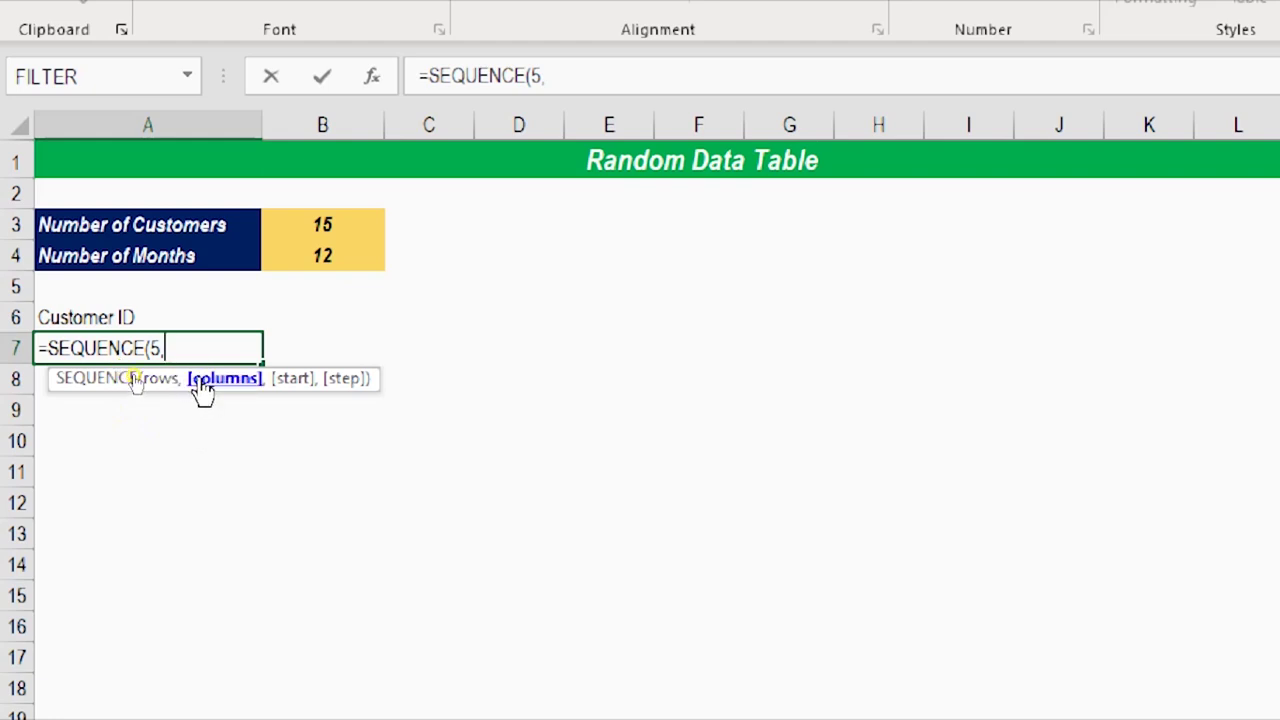
text(5)
text(,)
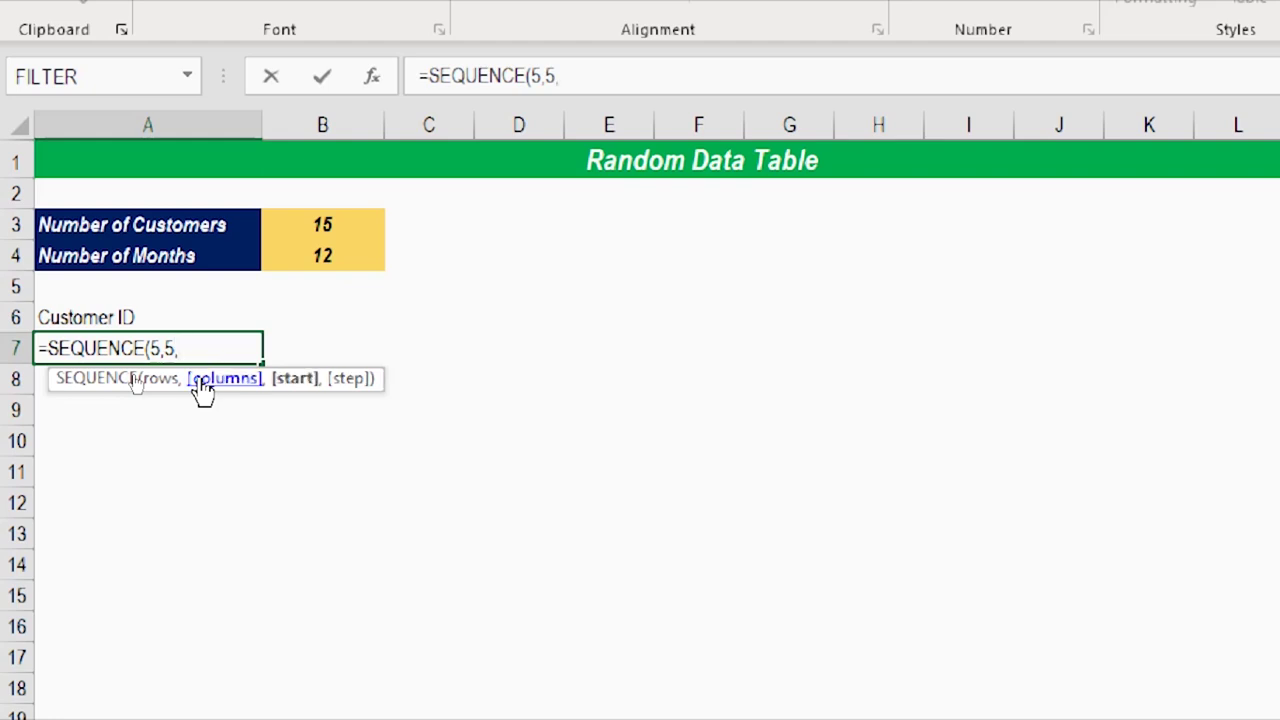
text(1,)
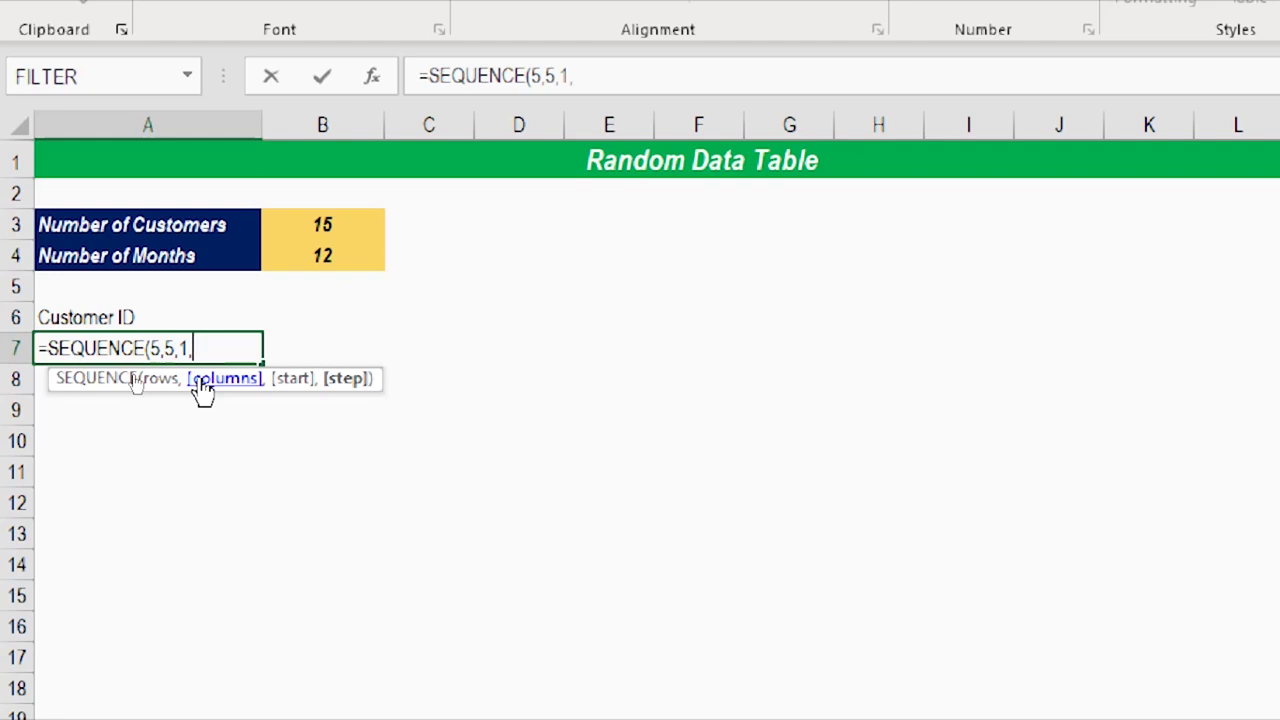
text(5))
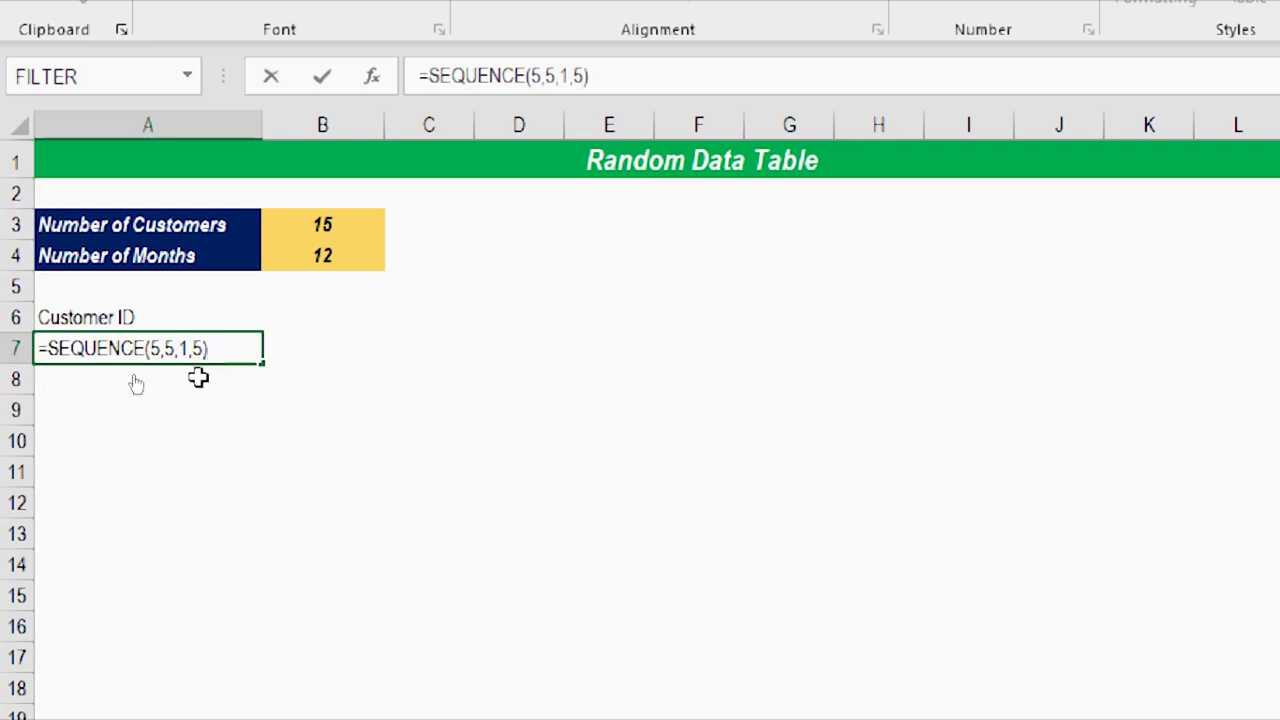
key(Return)
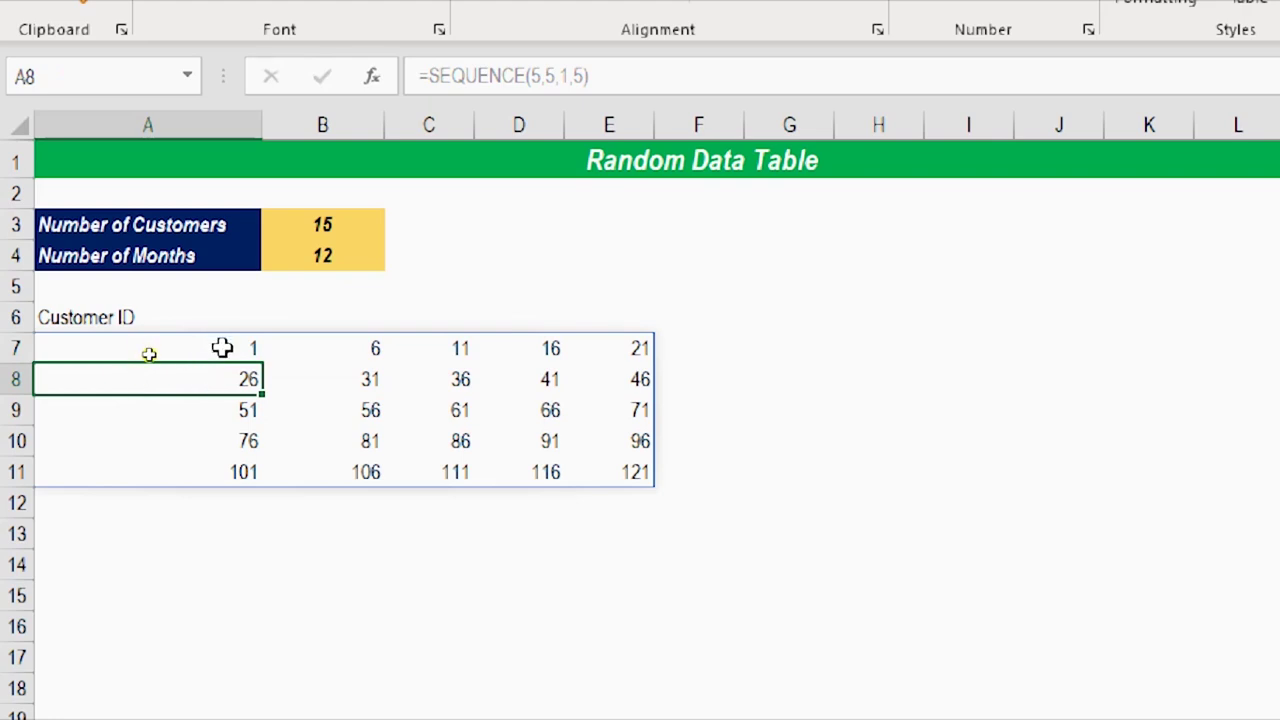
Edit the SEQUENCE formula in A7 so its rows argument refers to B3 and its columns argument is left empty.
click(218, 345)
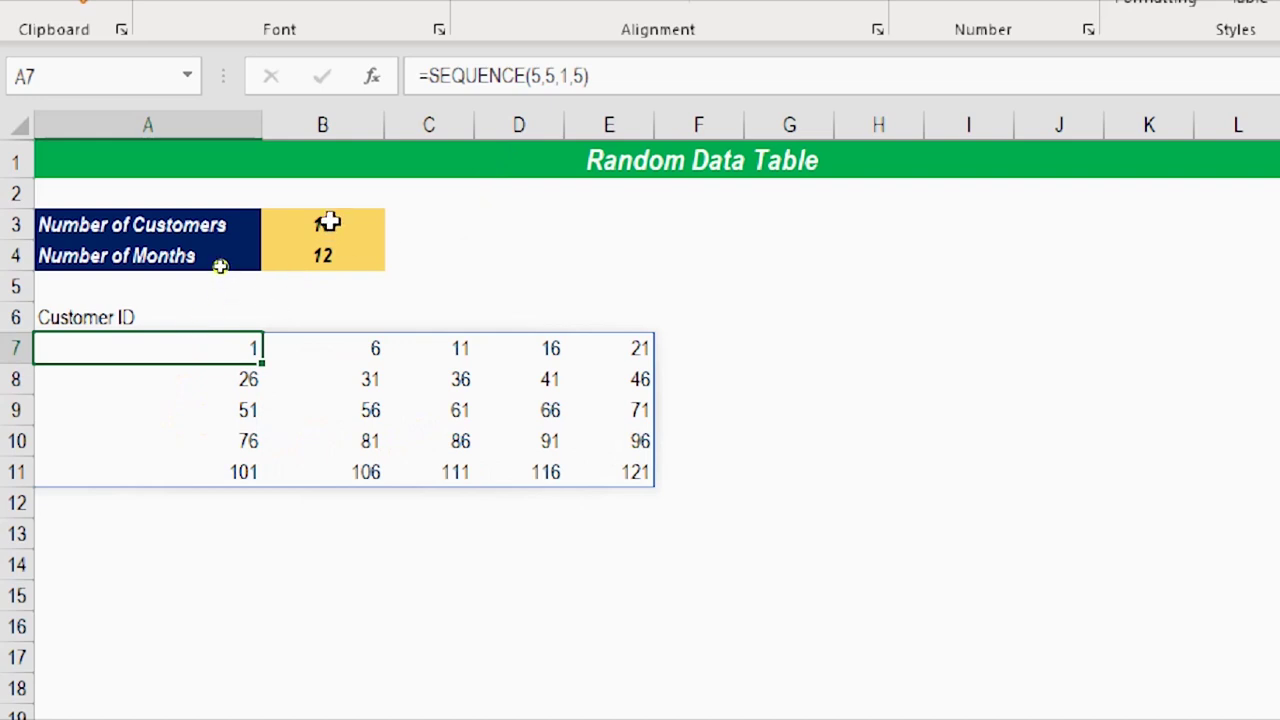
click(671, 72)
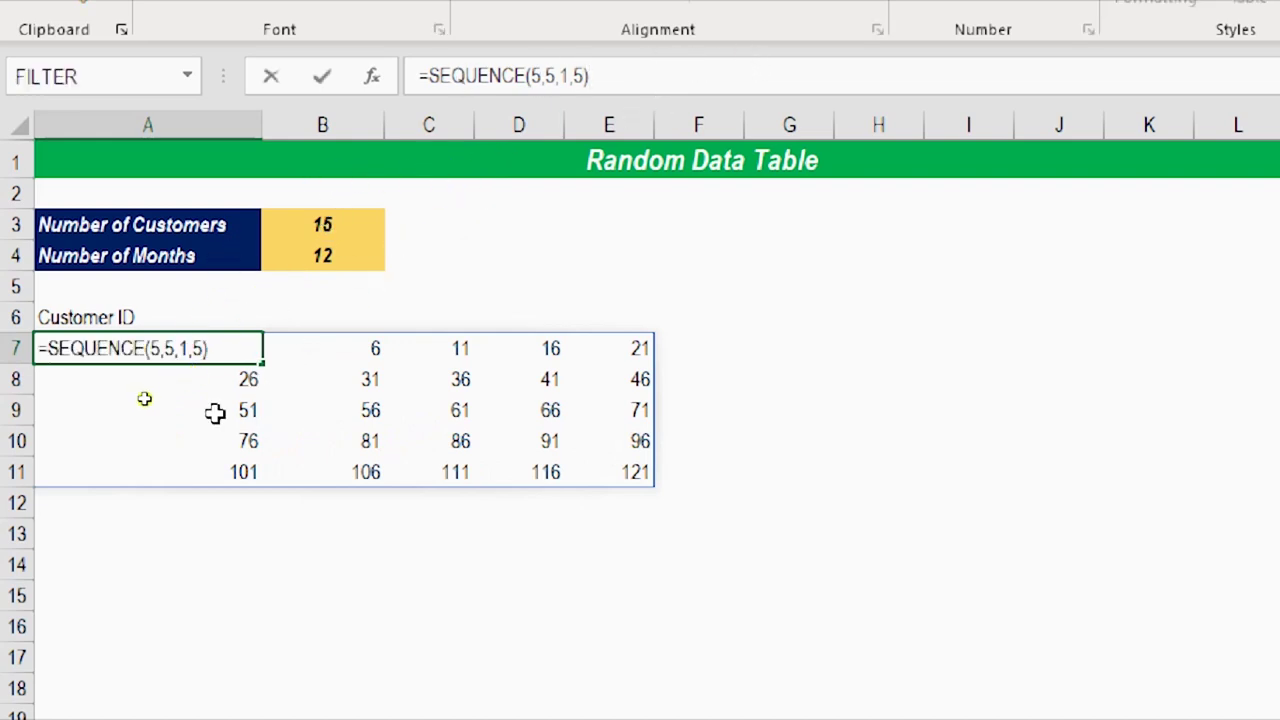
click(155, 349)
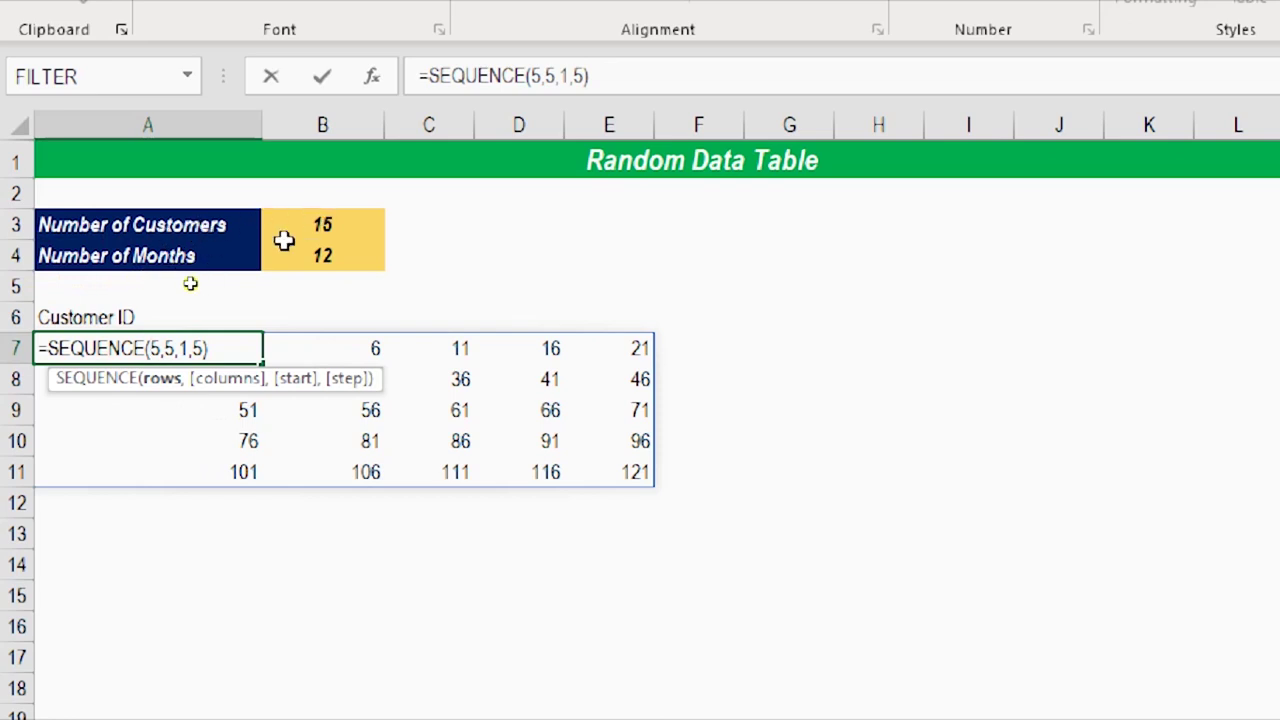
click(102, 353)
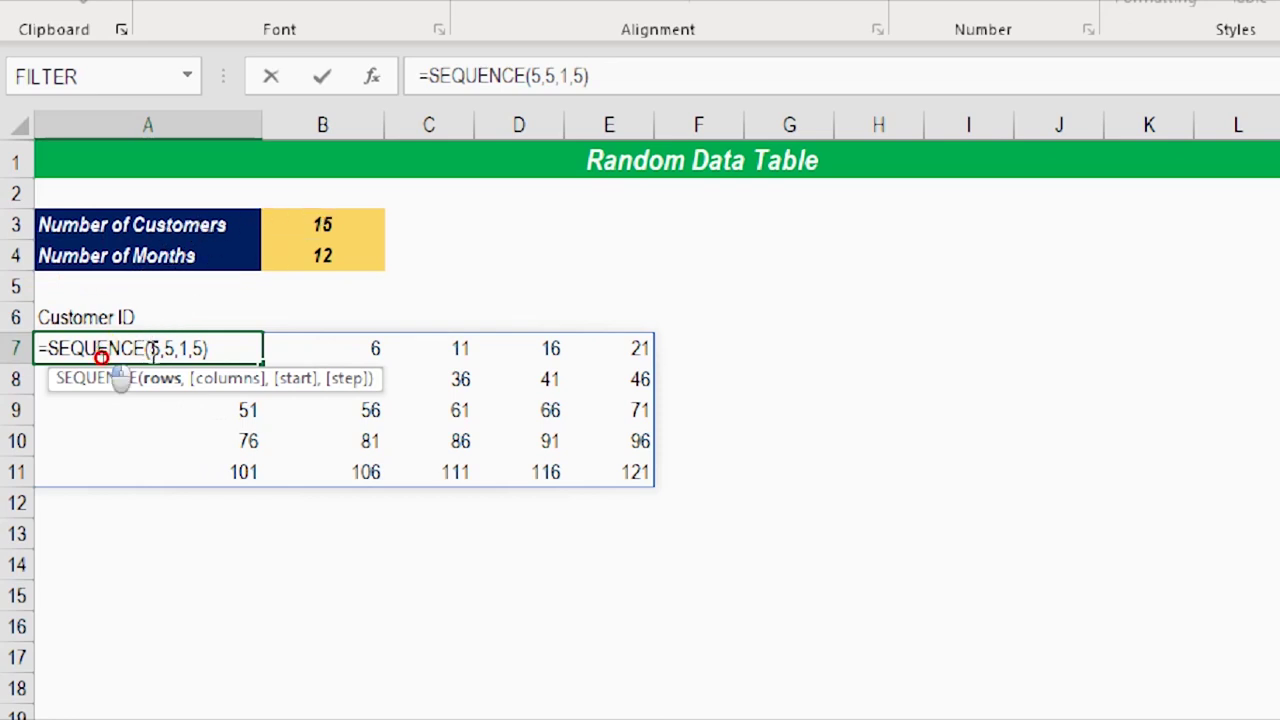
double_click(155, 348)
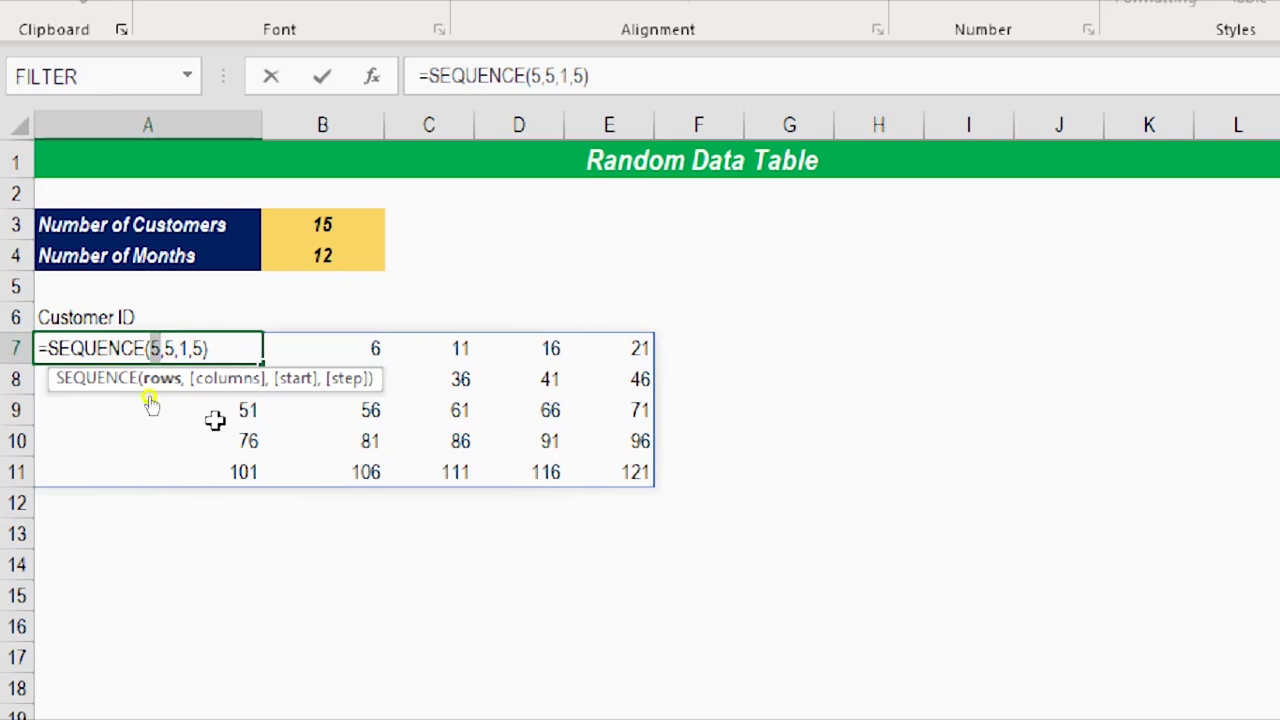
click(334, 220)
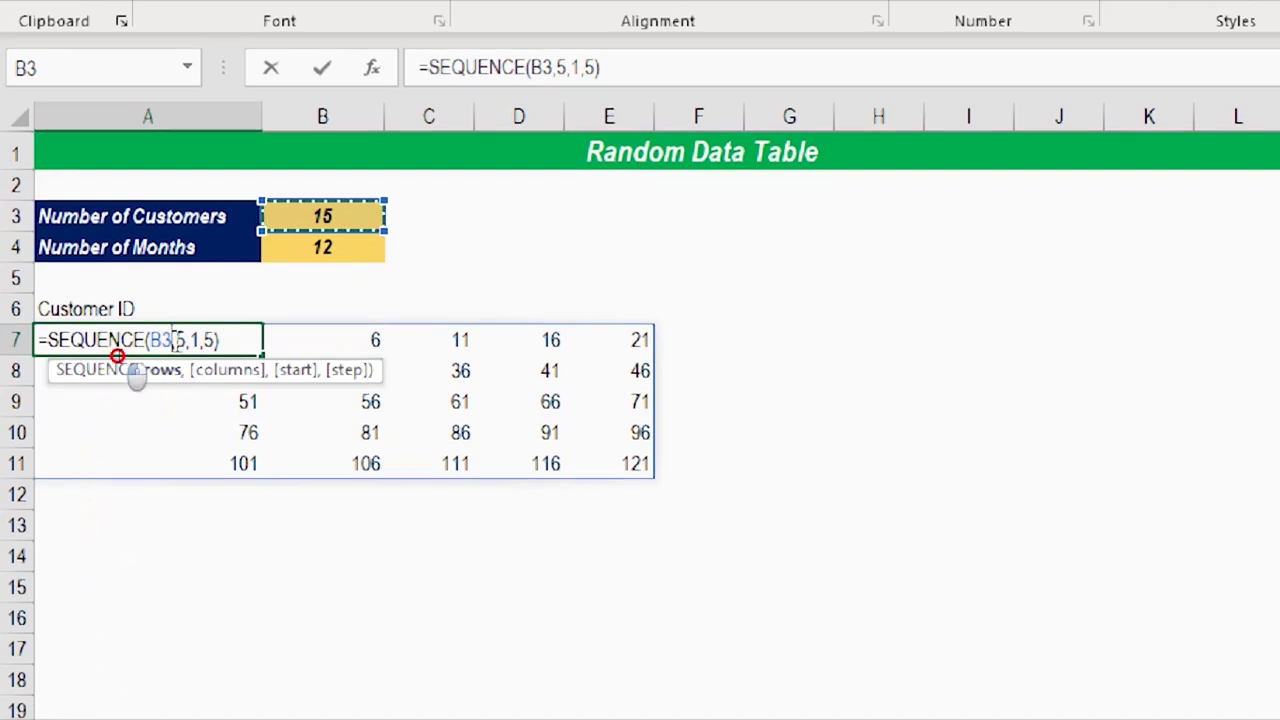
double_click(180, 341)
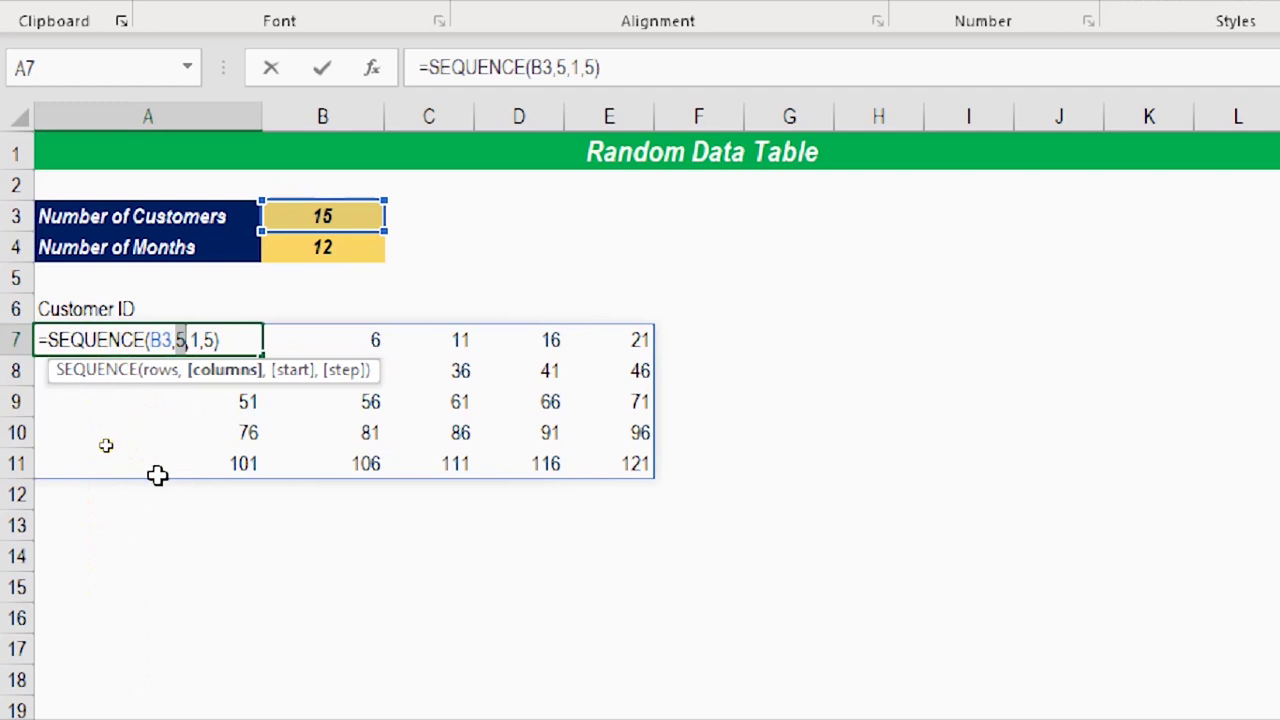
key(BackSpace)
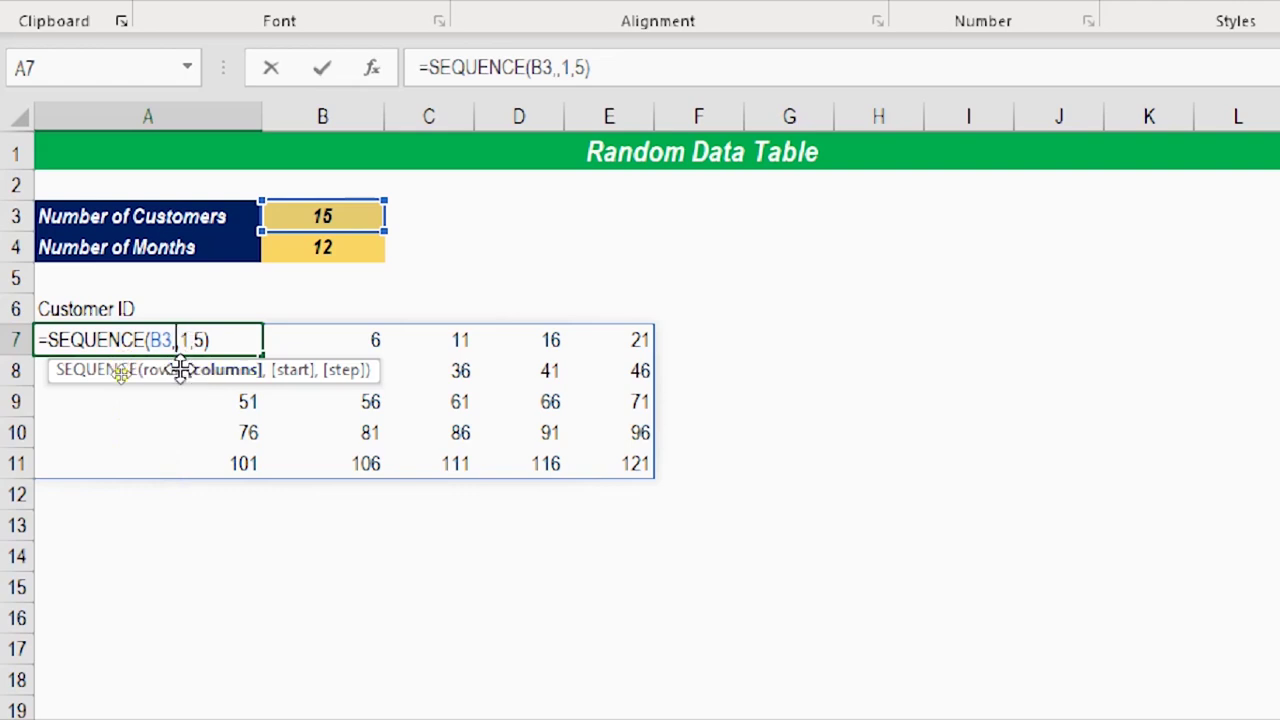
Set the start argument of the SEQUENCE formula in A7 to 1001.
click(122, 352)
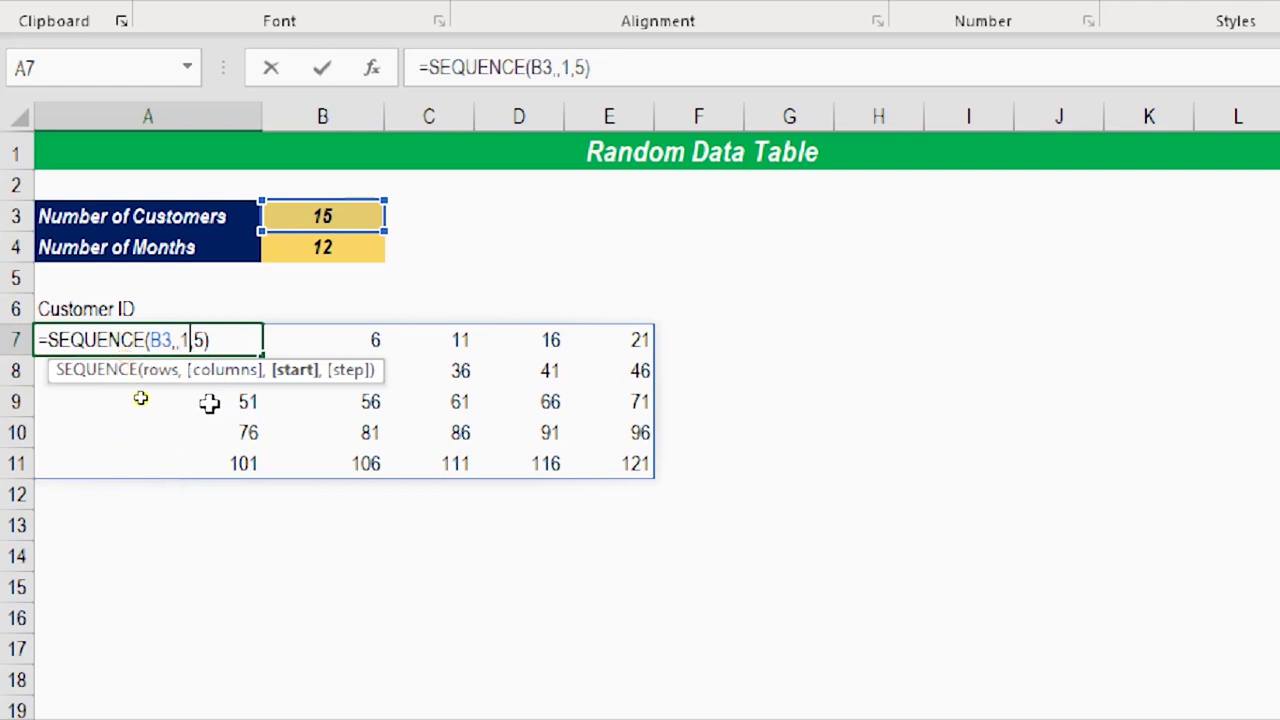
click(313, 369)
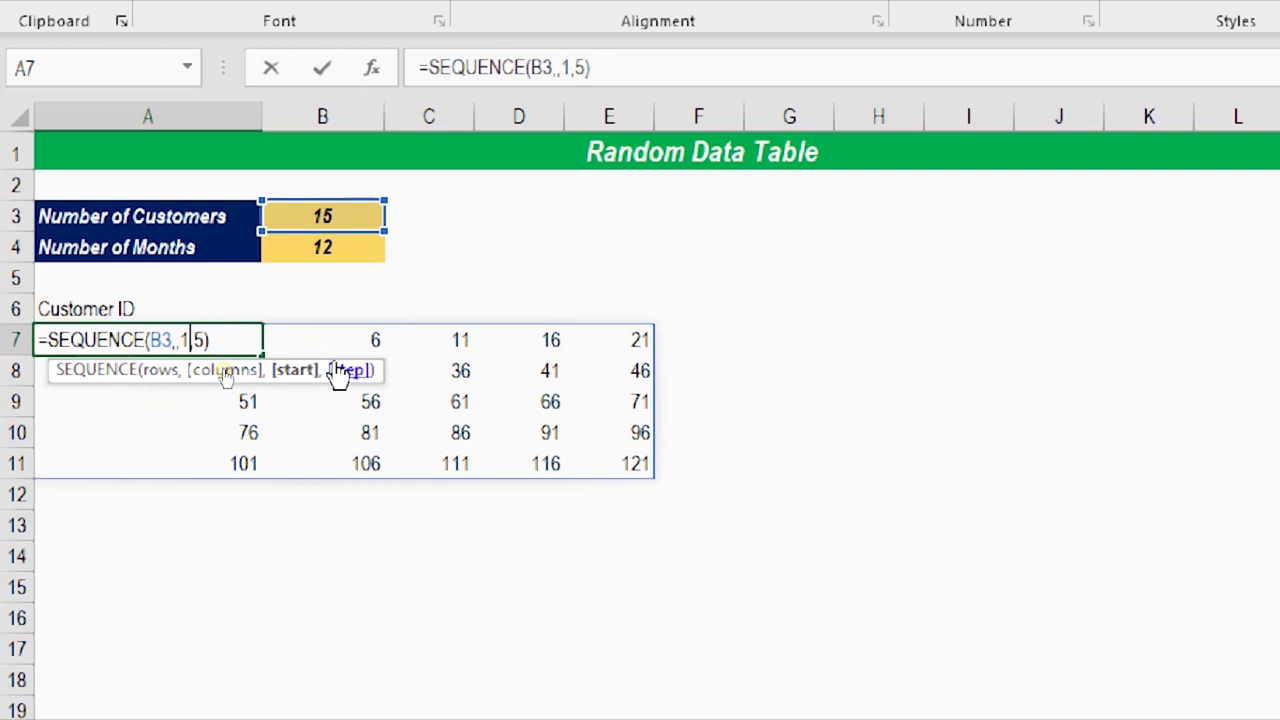
text(1002)
key(BackSpace)
text(1)
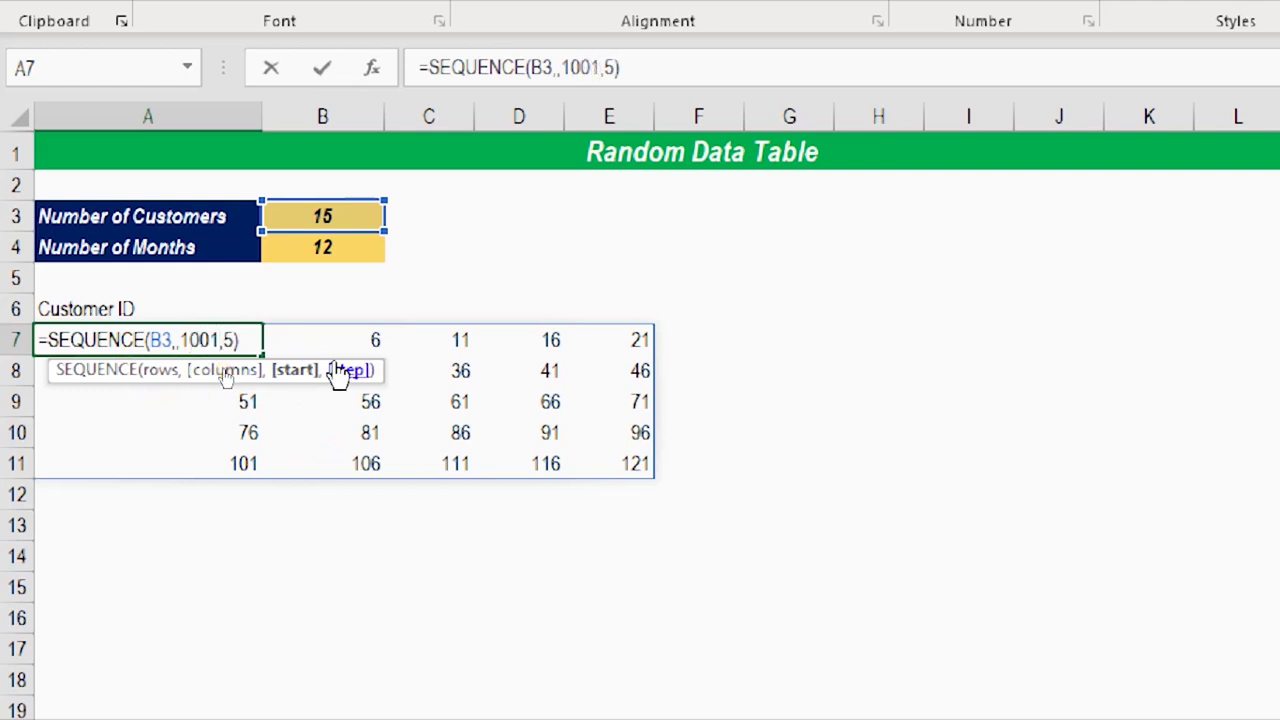
Remove the step argument from the SEQUENCE formula in A7, leaving =SEQUENCE(B3,,1001), and review the spilled customer IDs.
click(345, 370)
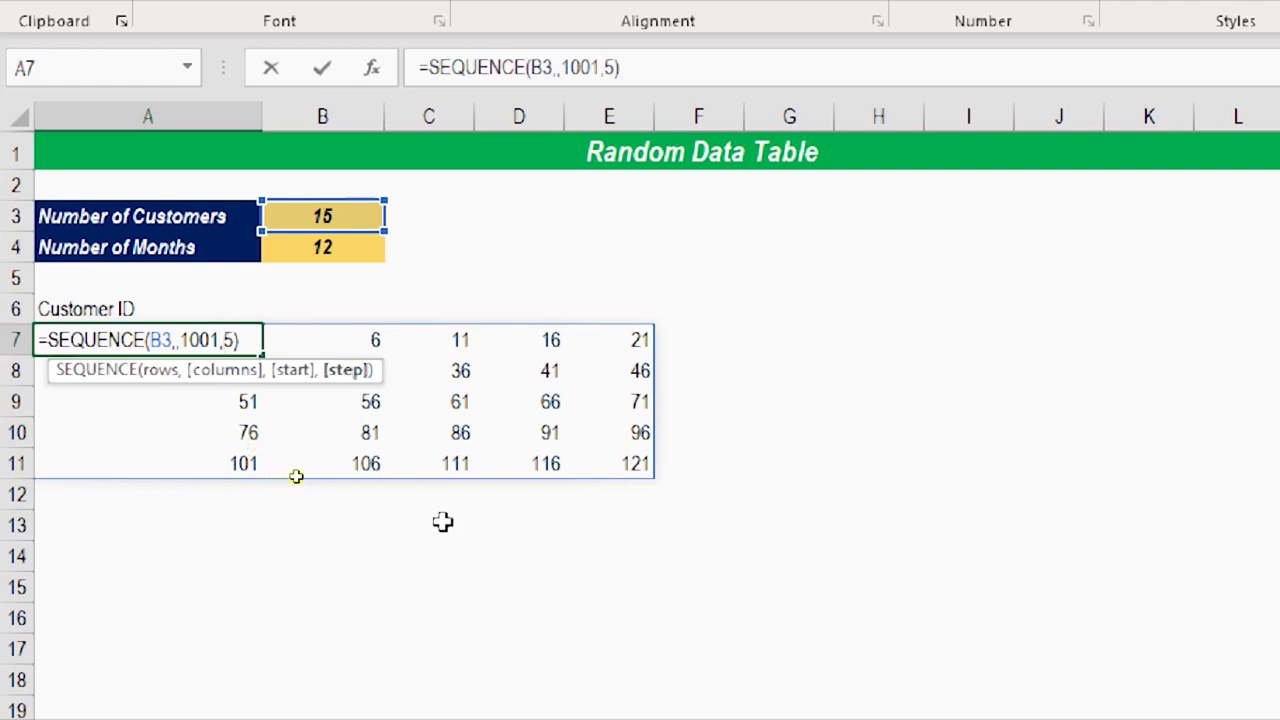
key(Delete)
key(BackSpace)
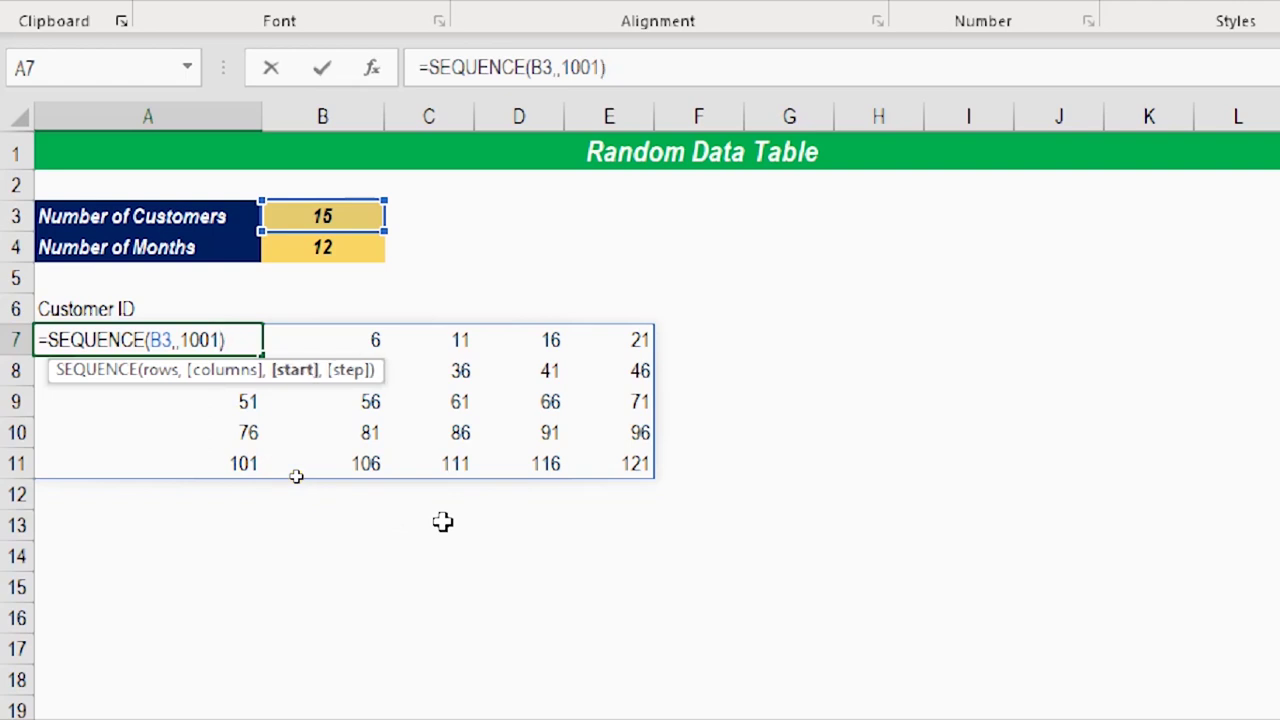
key(Return)
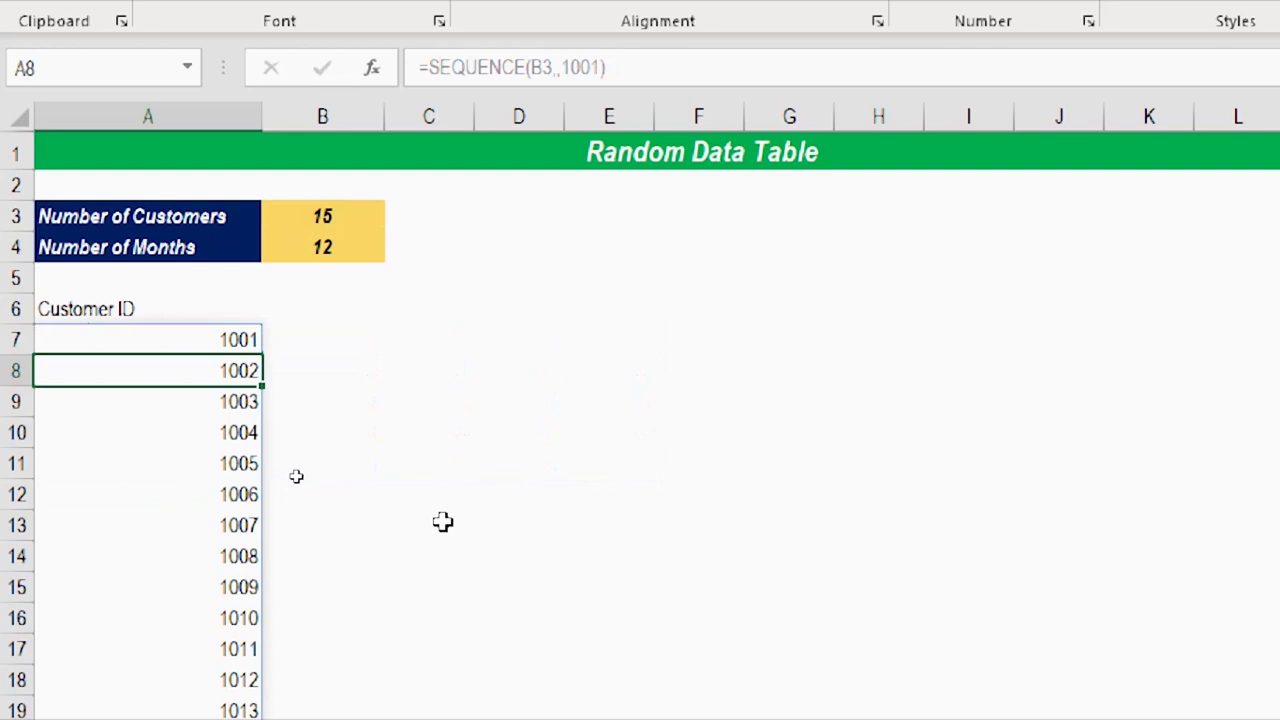
scroll(245, 456, down, 1)
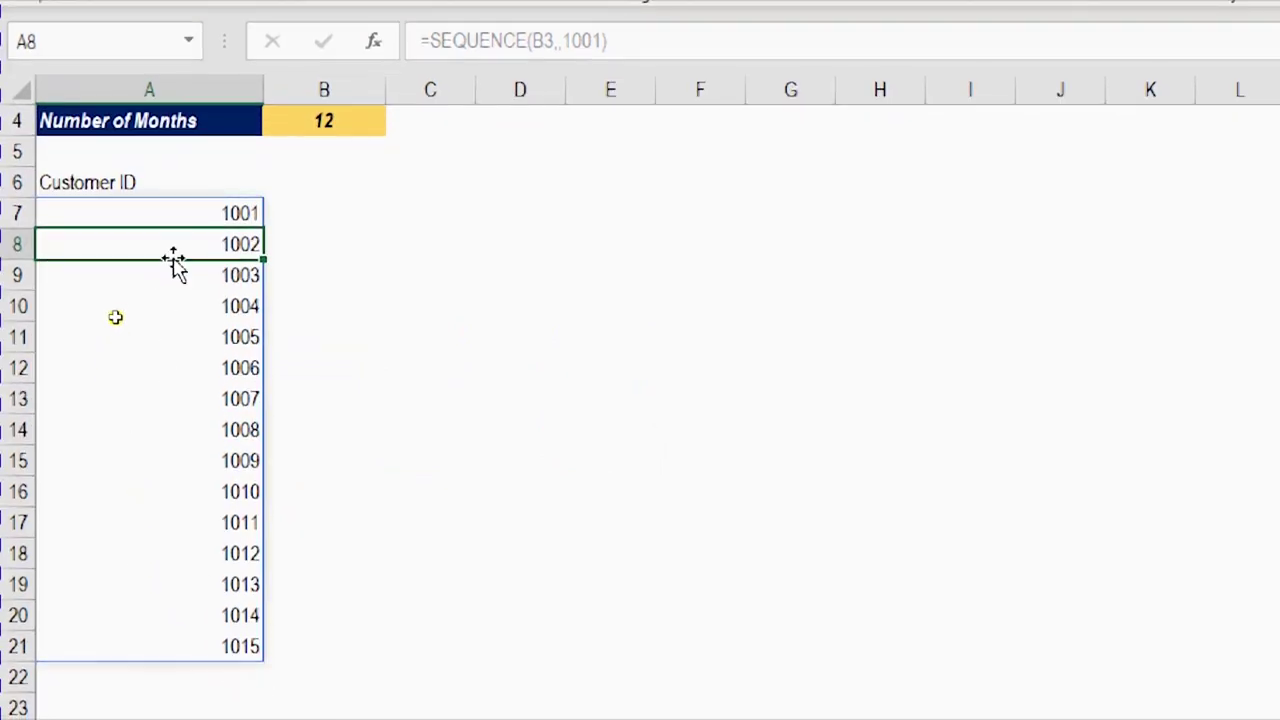
scroll(425, 497, up, 1)
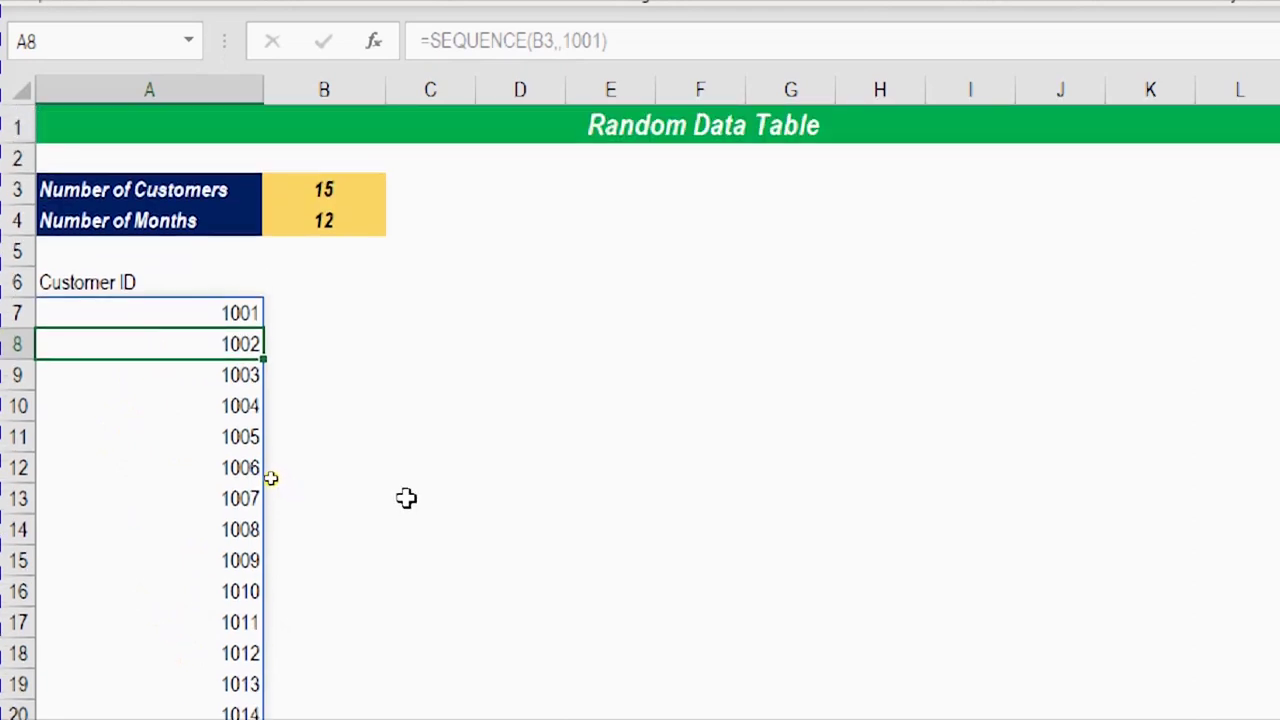
Set the Number of Customers in B3 to 10, which drives the rows of the SEQUENCE formula in A7.
click(343, 190)
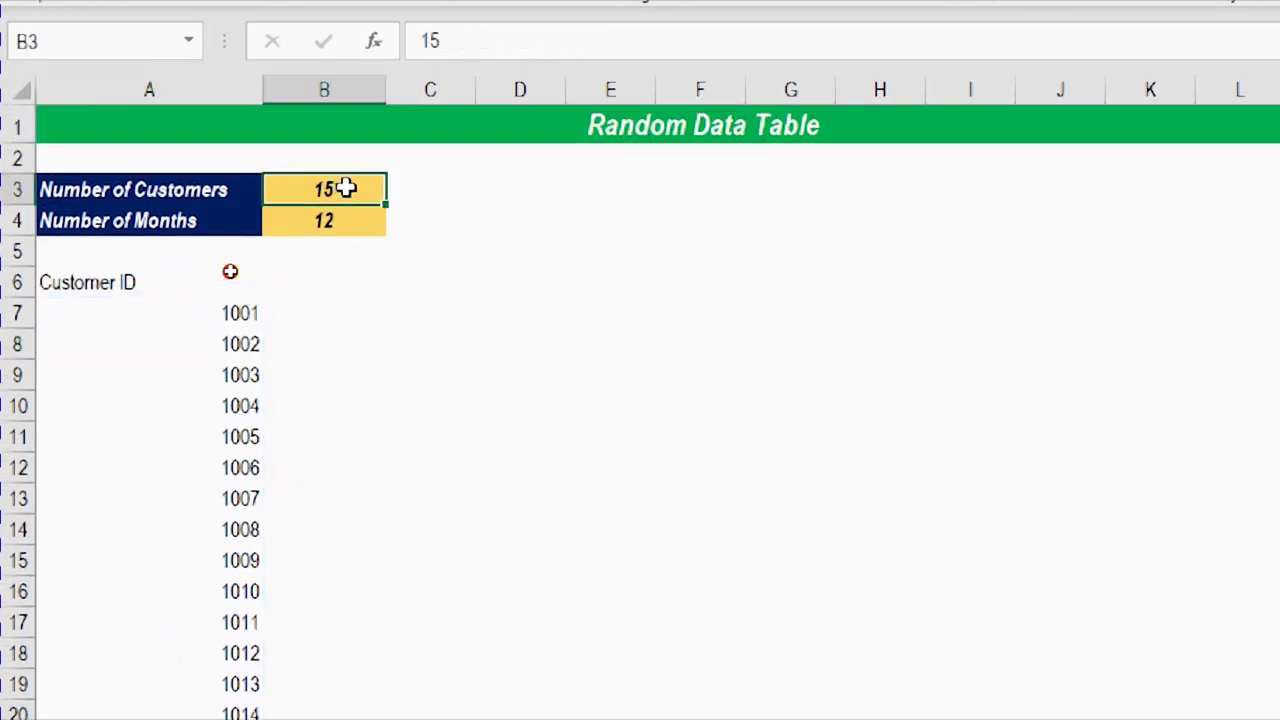
click(242, 312)
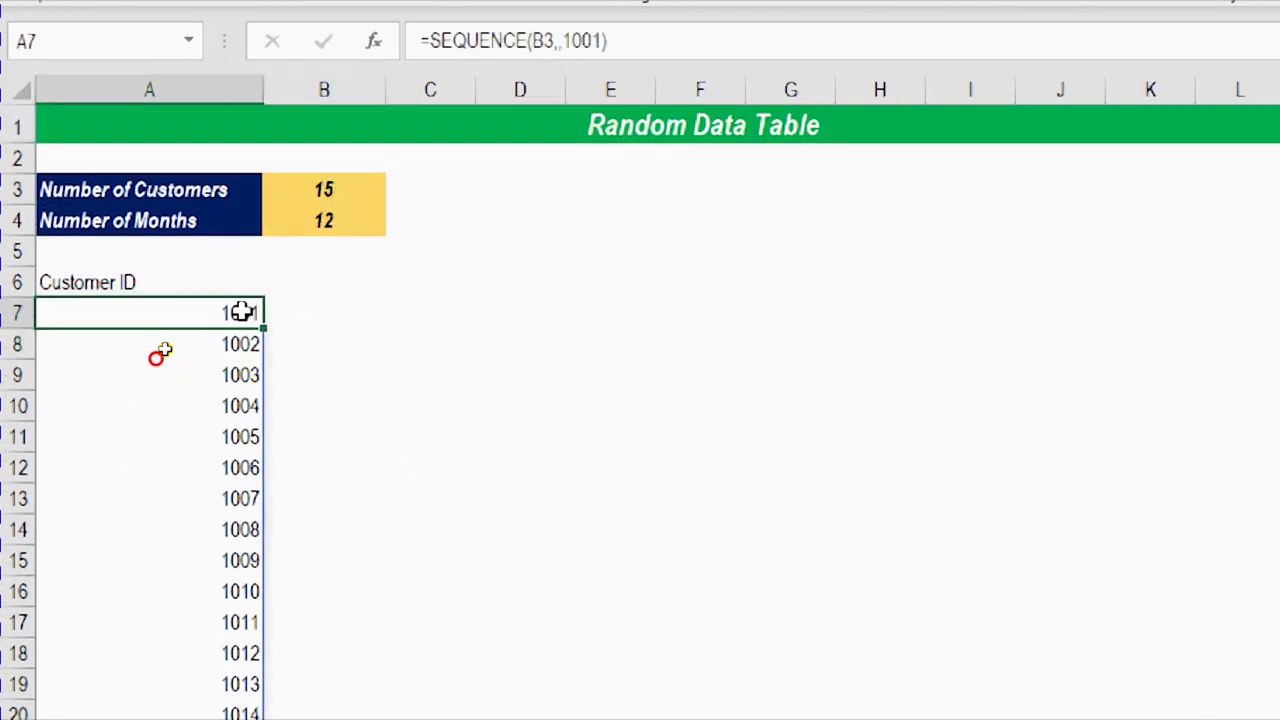
click(344, 189)
text(10)
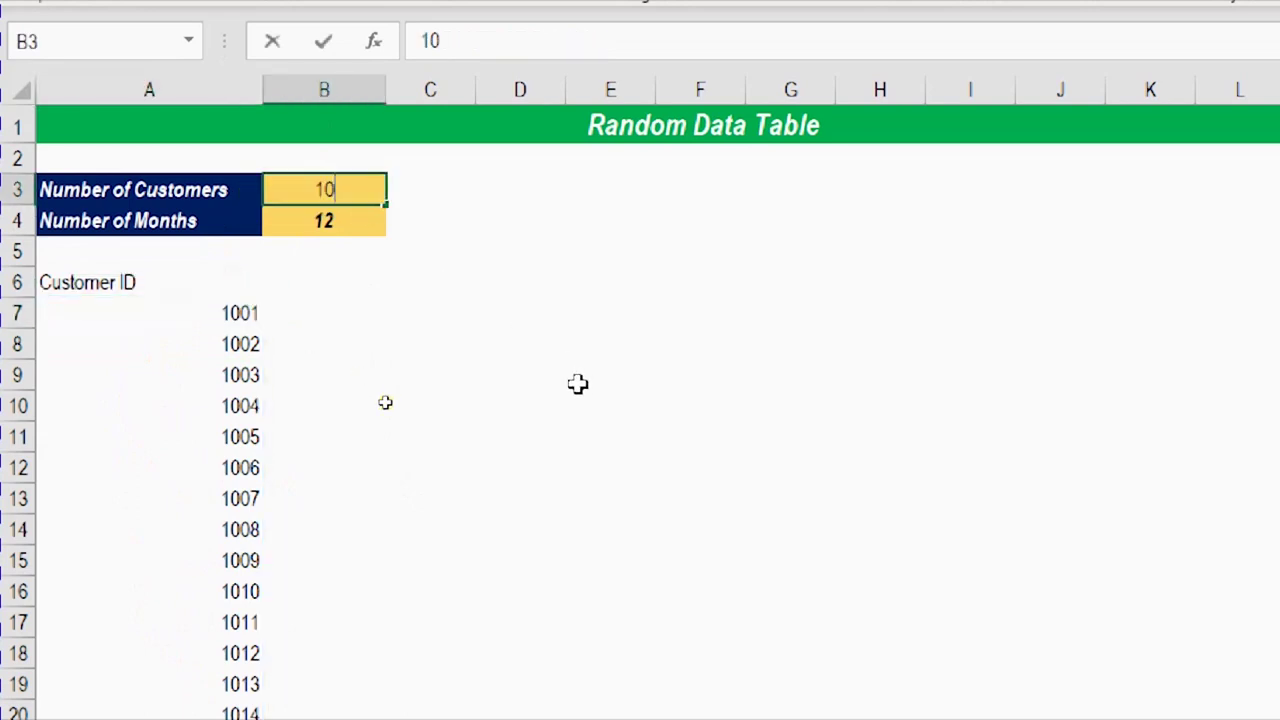
key(Return)
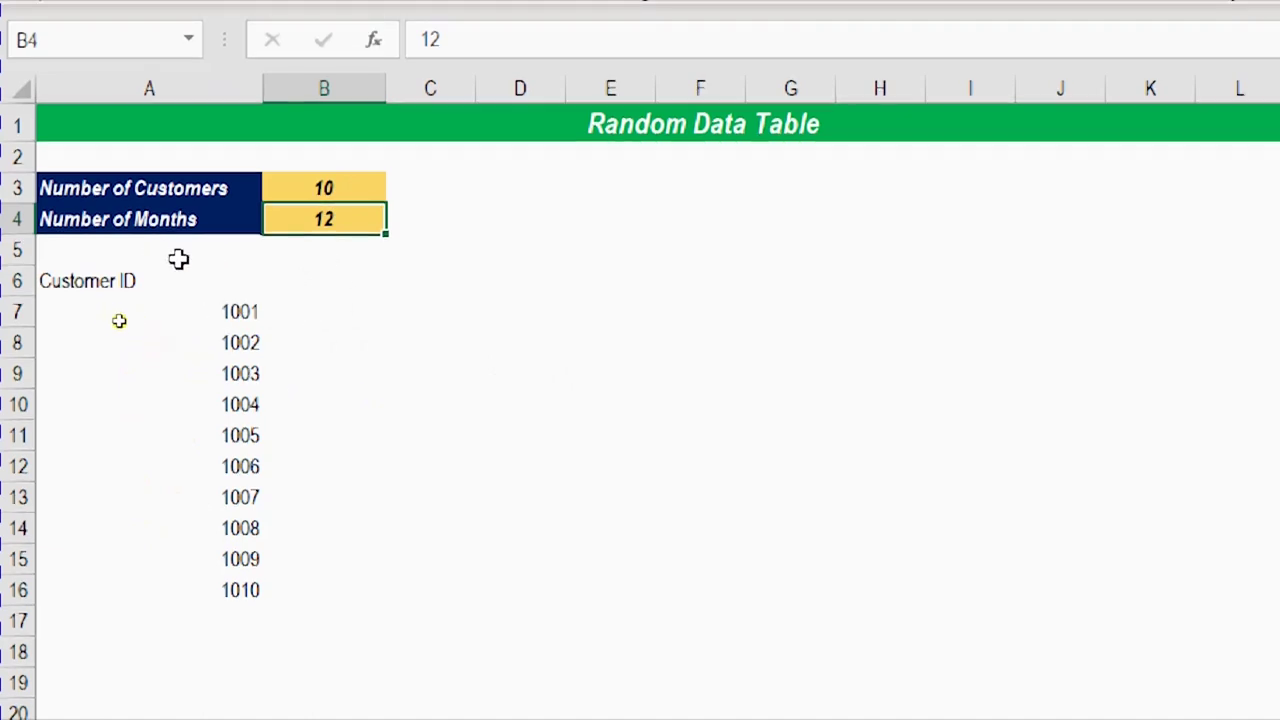
Enter =SEQUENCE(,B4,1) in B6 beside the Customer ID header and check the far end of the spilled month row.
click(289, 281)
click(180, 283)
click(316, 279)
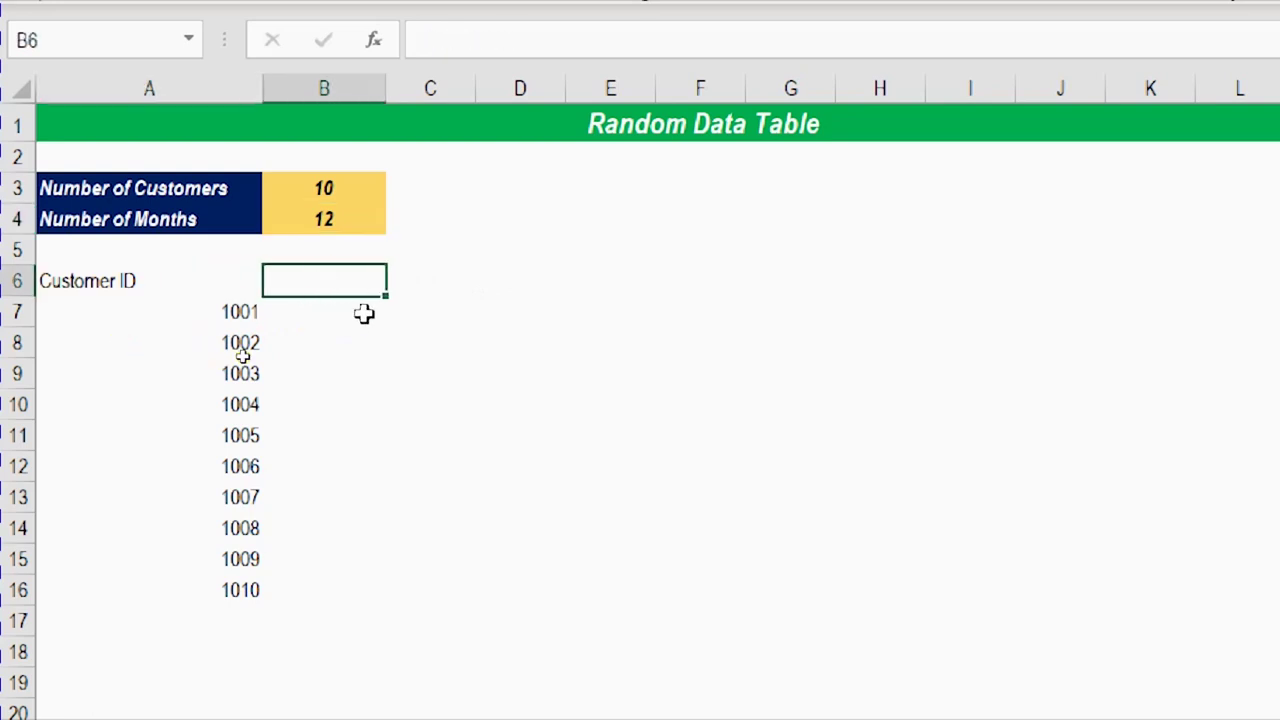
text(=)
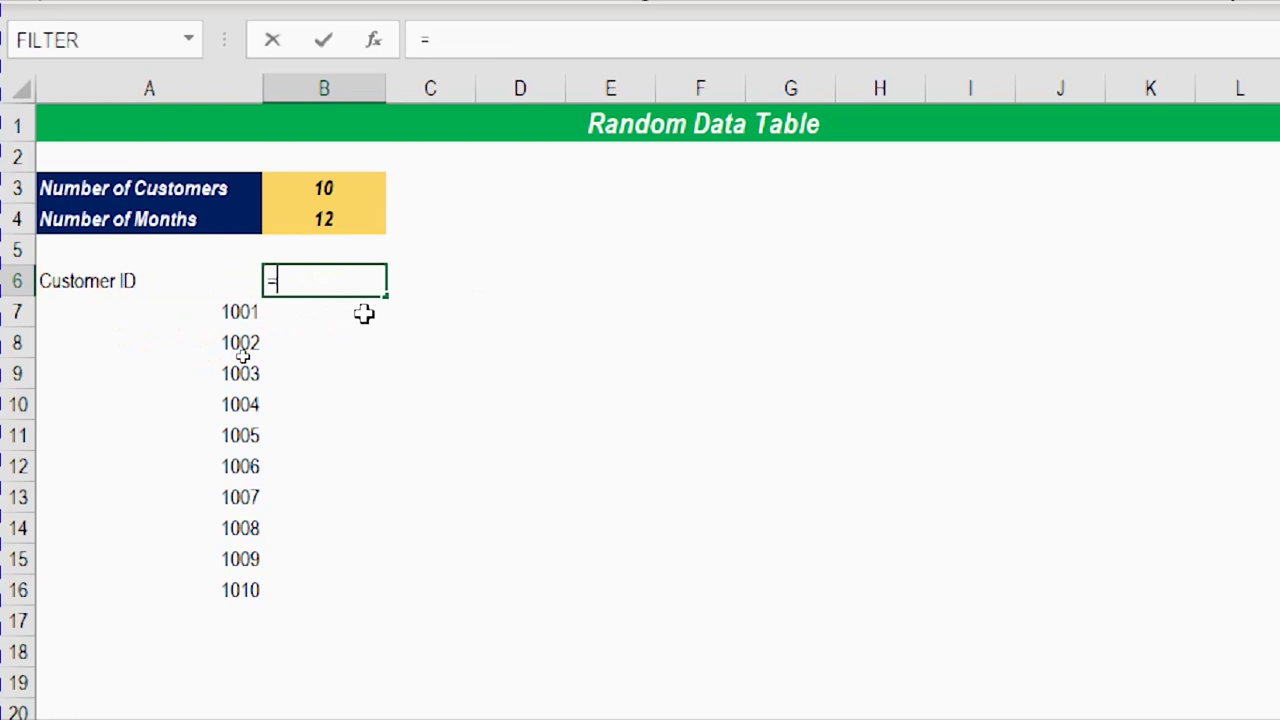
text(seq)
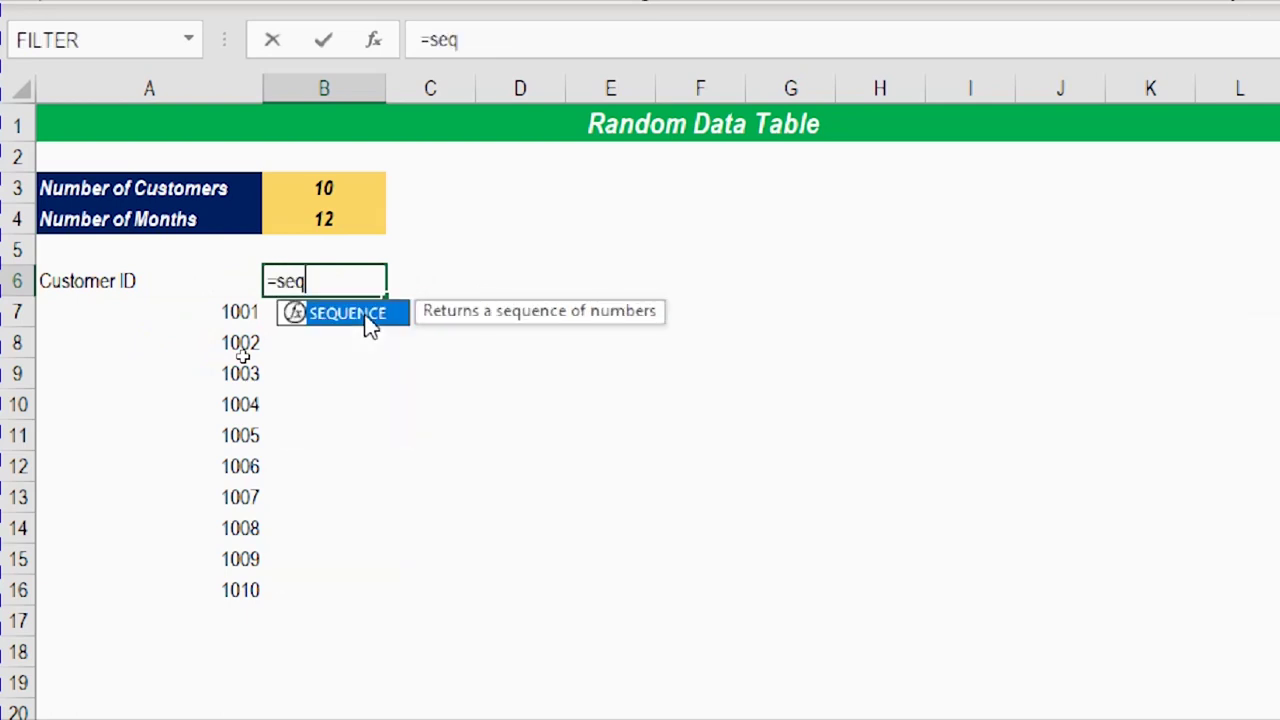
key(Tab)
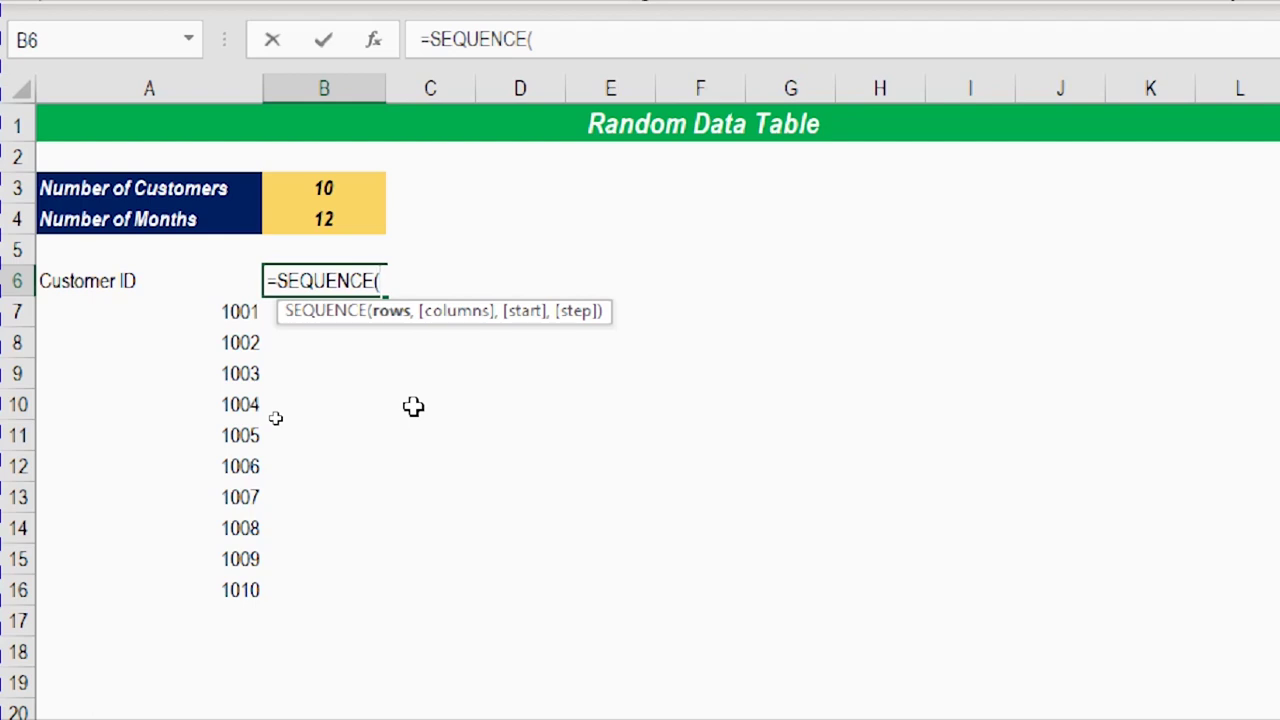
text(,)
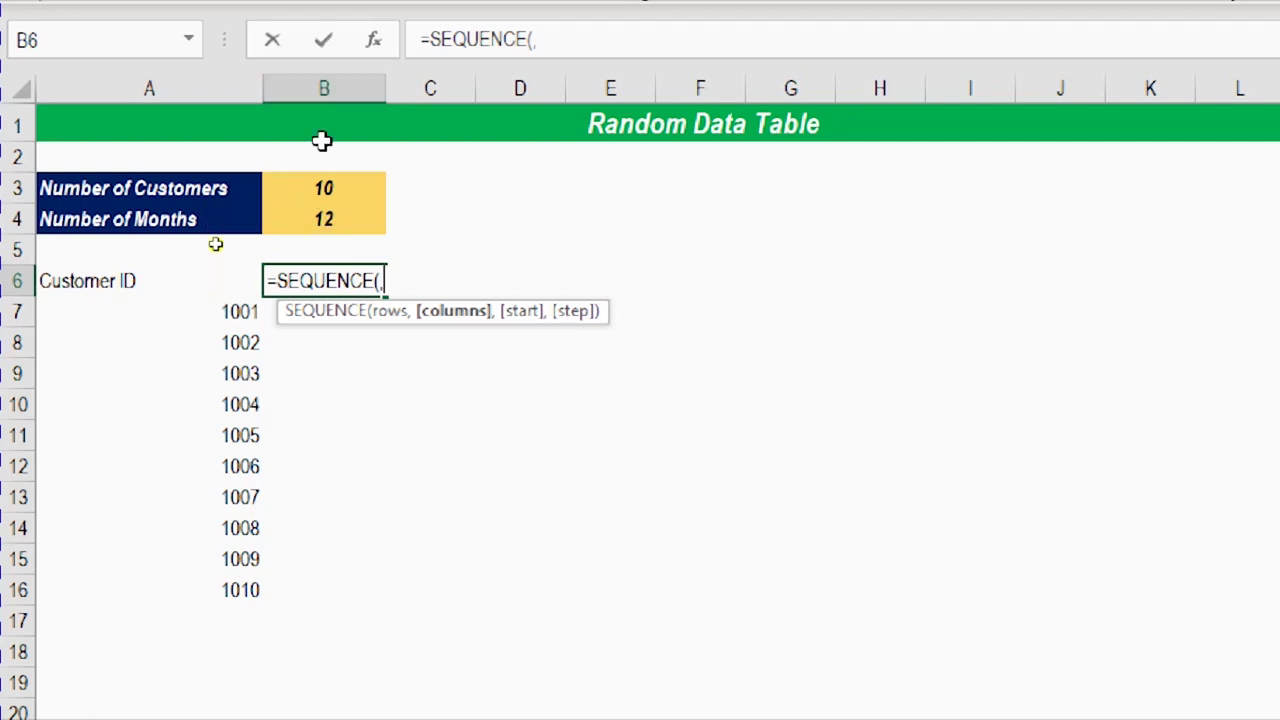
click(339, 218)
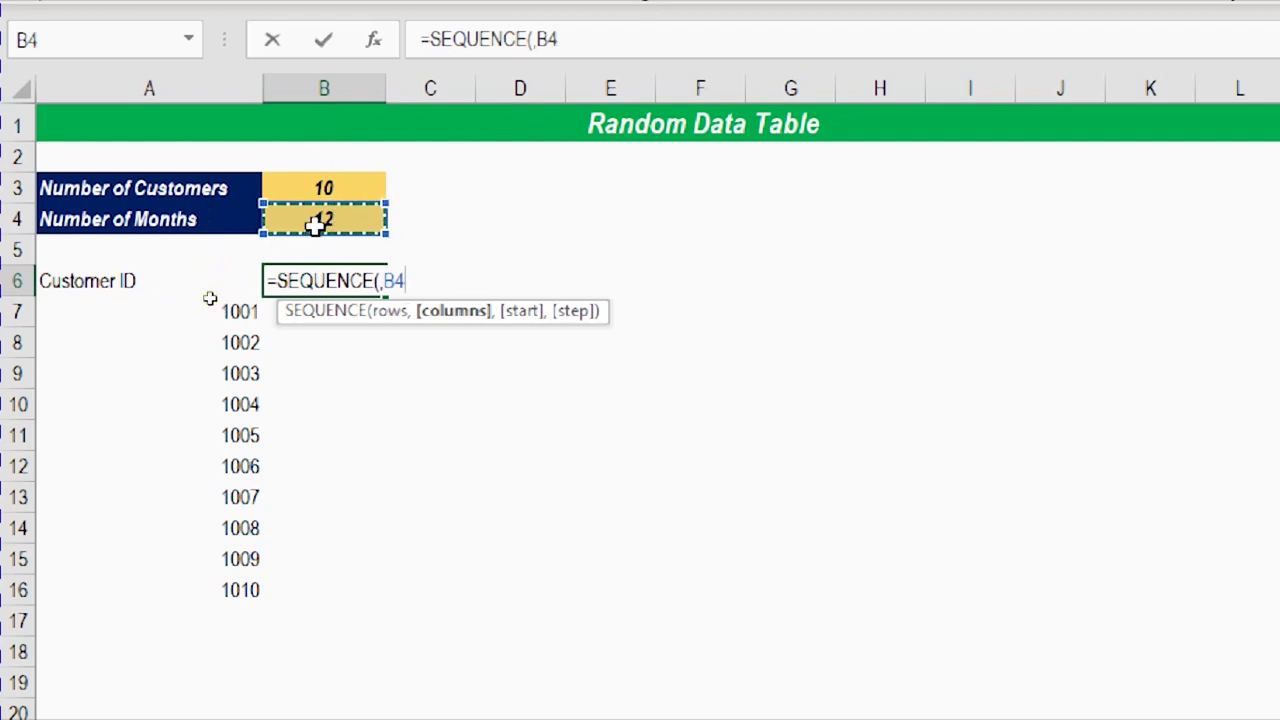
text(,)
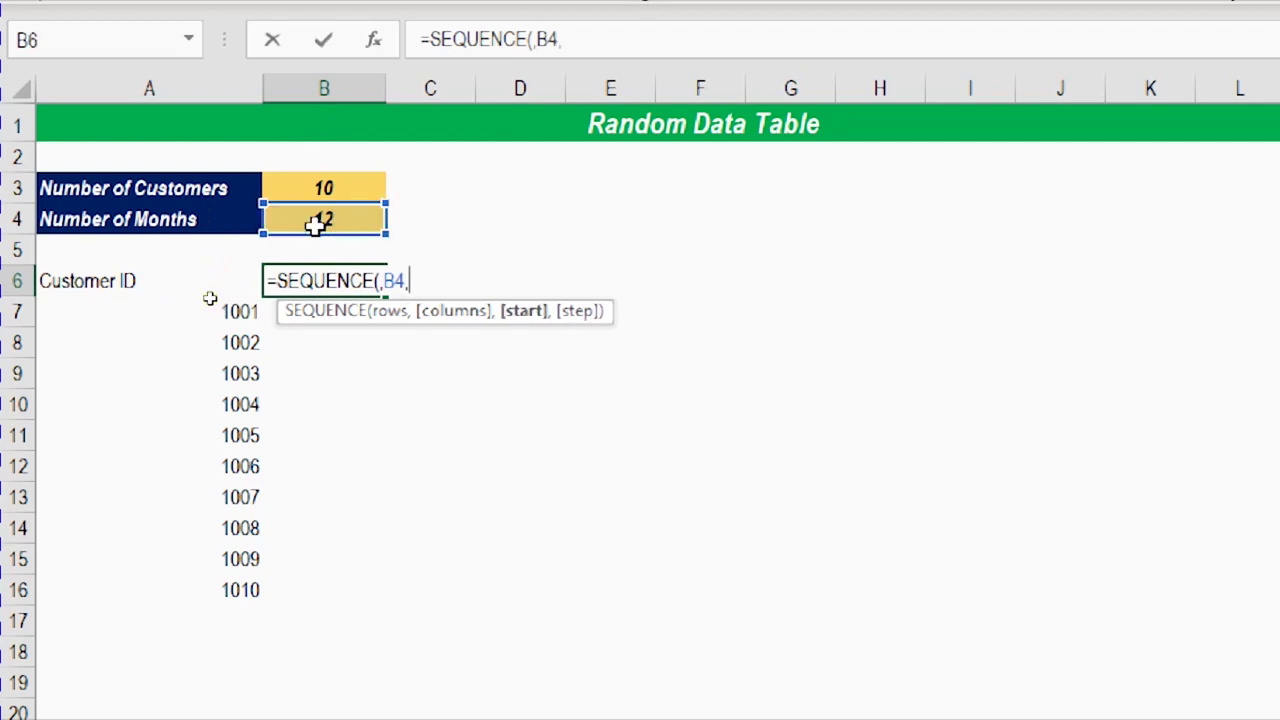
text(1))
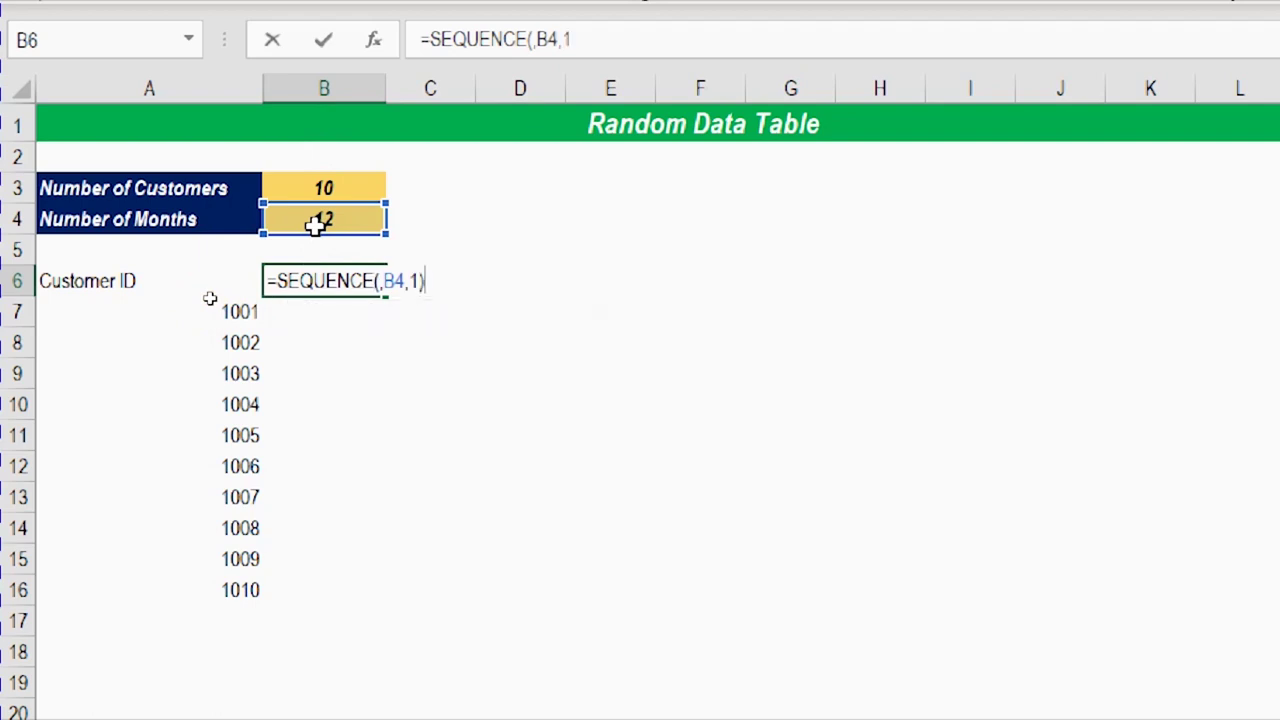
key(Return)
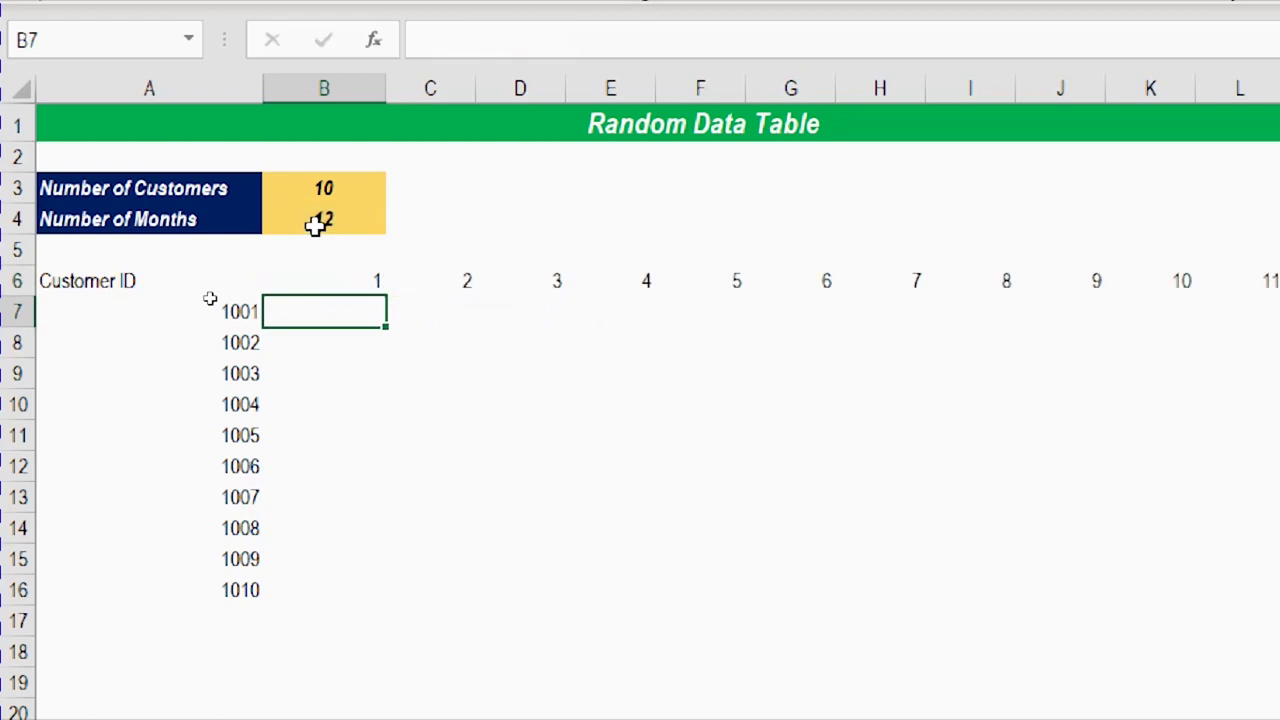
key(Up)
key(ctrl+Right)
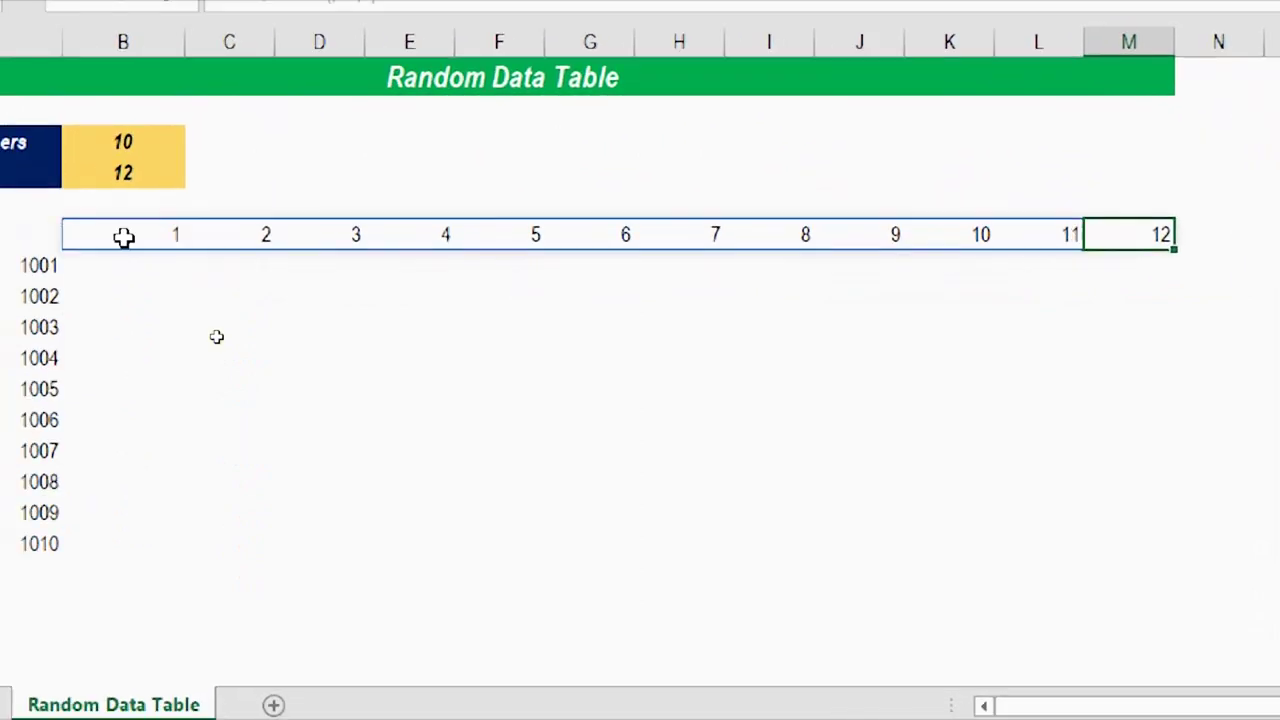
Wrap the SEQUENCE formula in B6 in a DATE function with year 2020 and day 1, giving =DATE(2020,SEQUENCE(,B4,1),1).
click(123, 237)
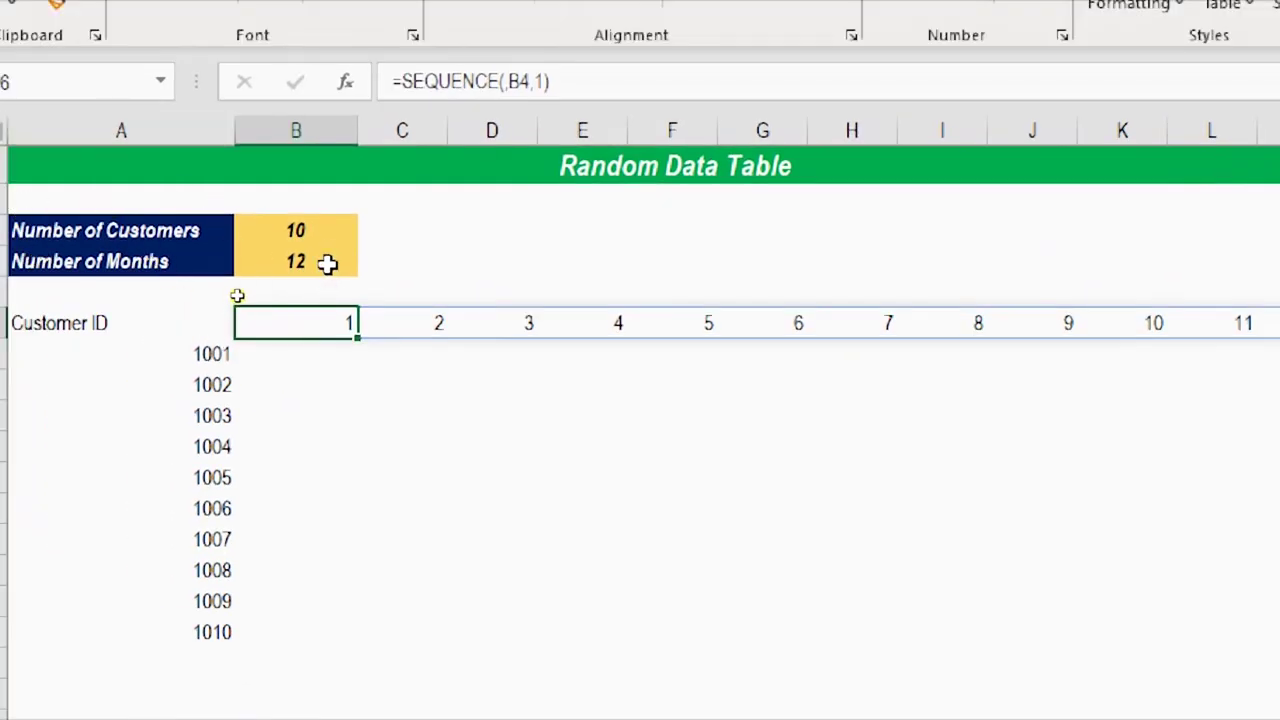
click(402, 82)
text(Date)
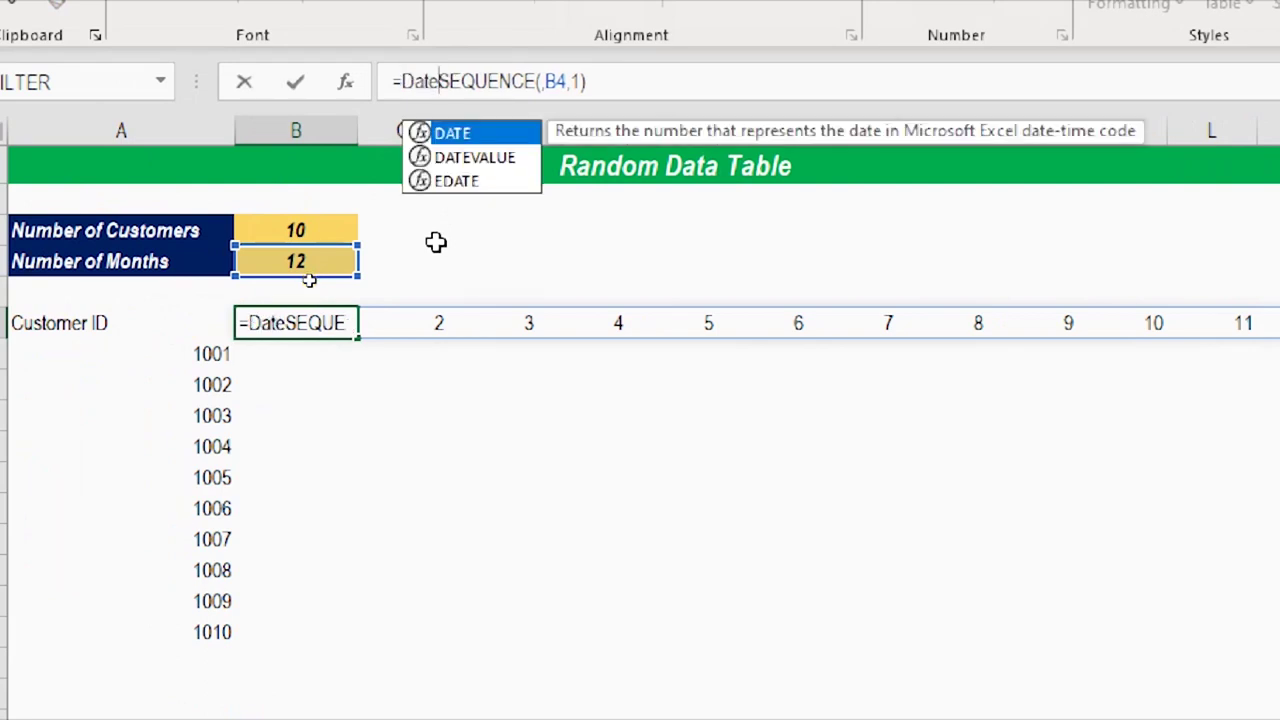
key(Tab)
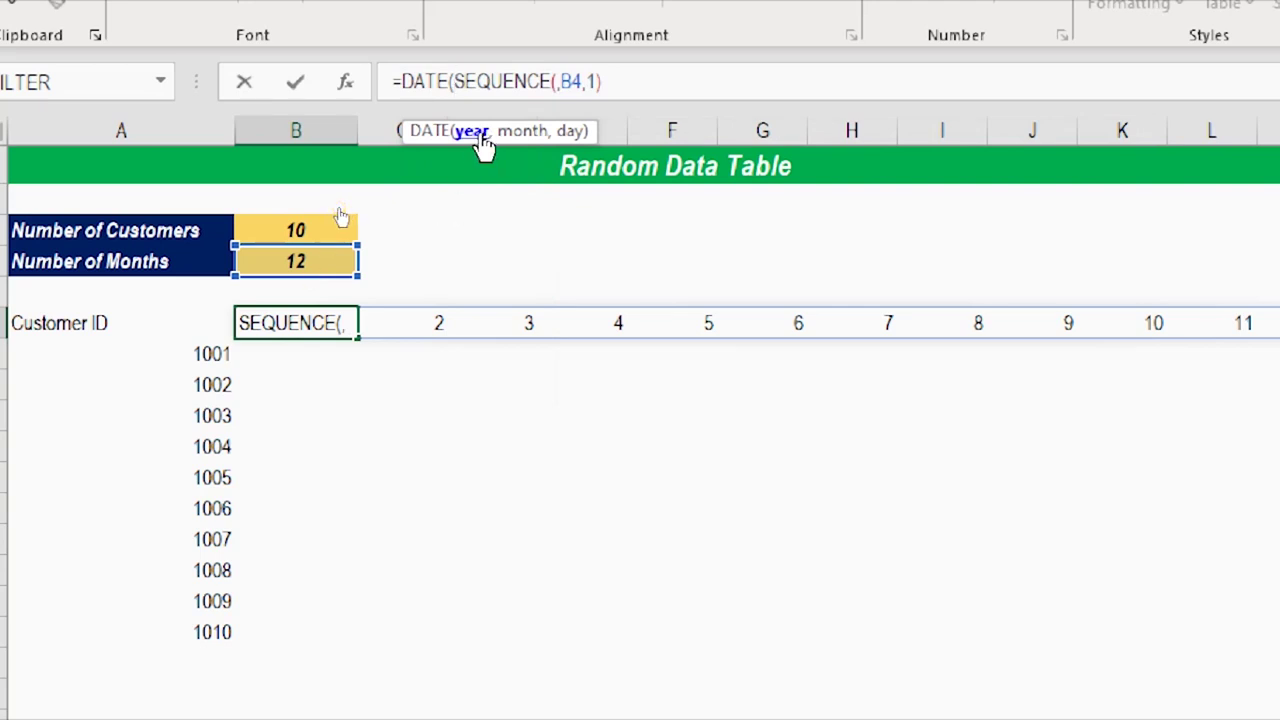
text(2020)
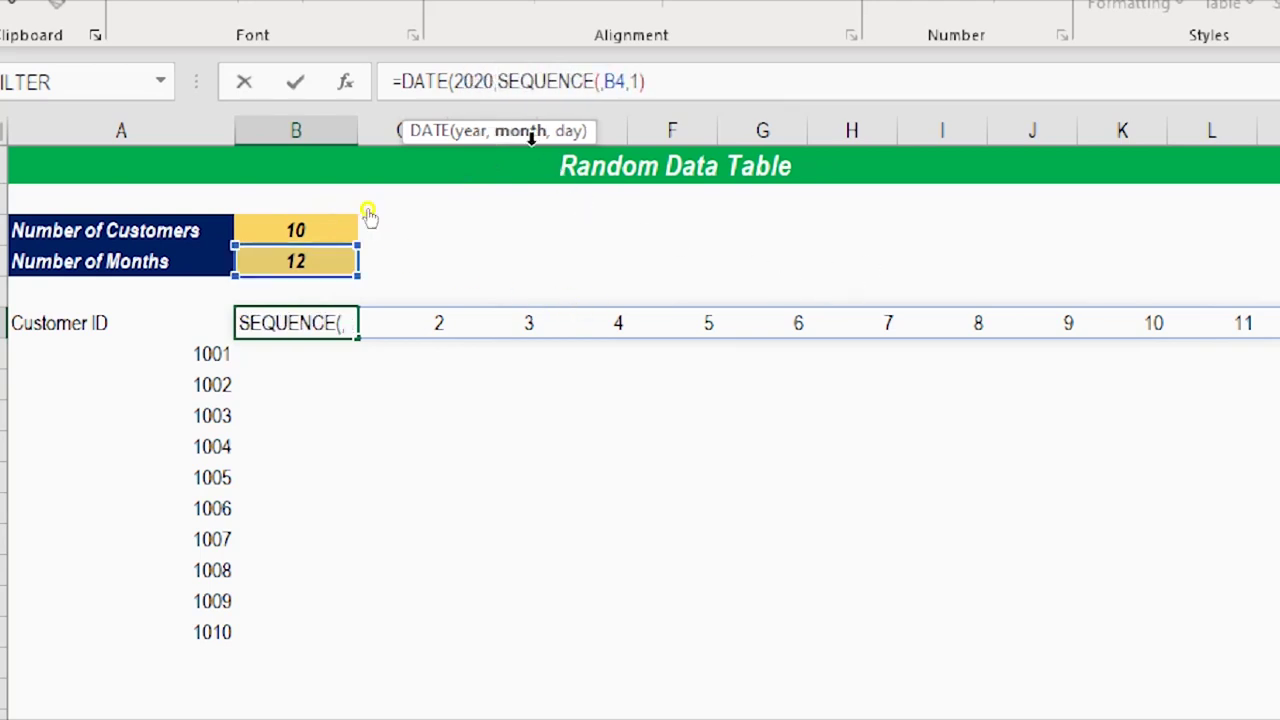
text(,)
click(688, 80)
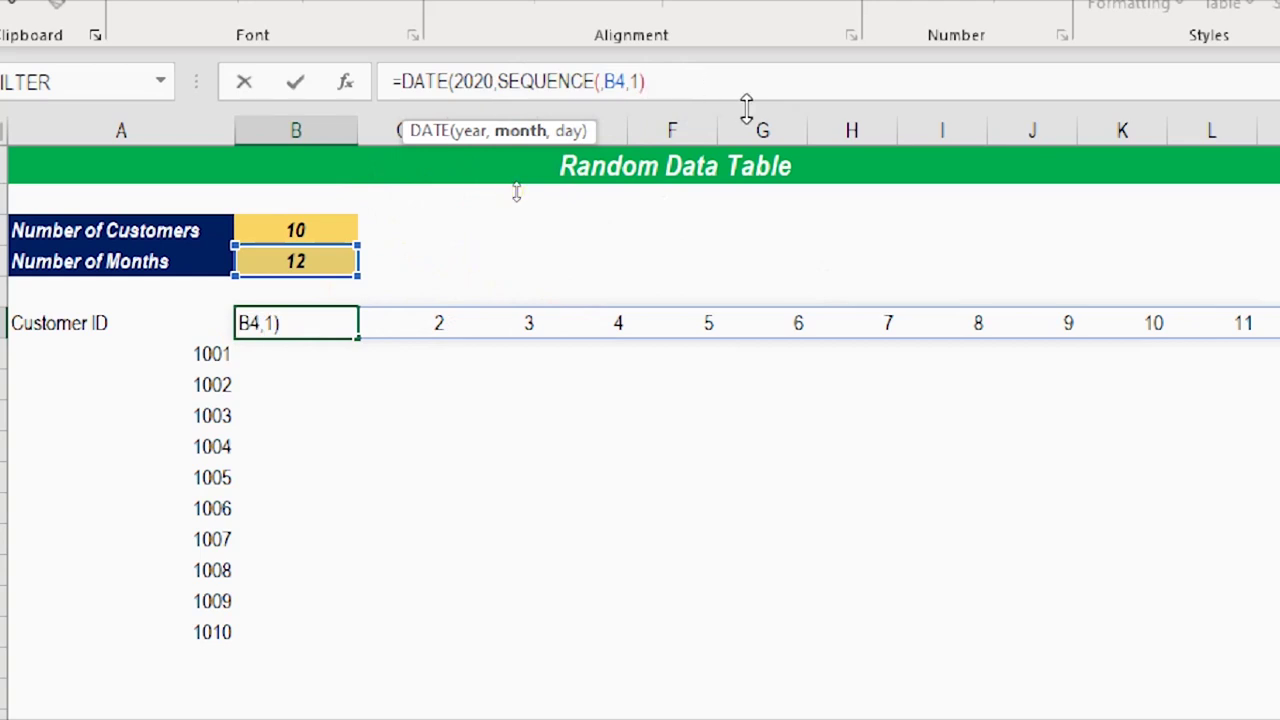
text(,1)
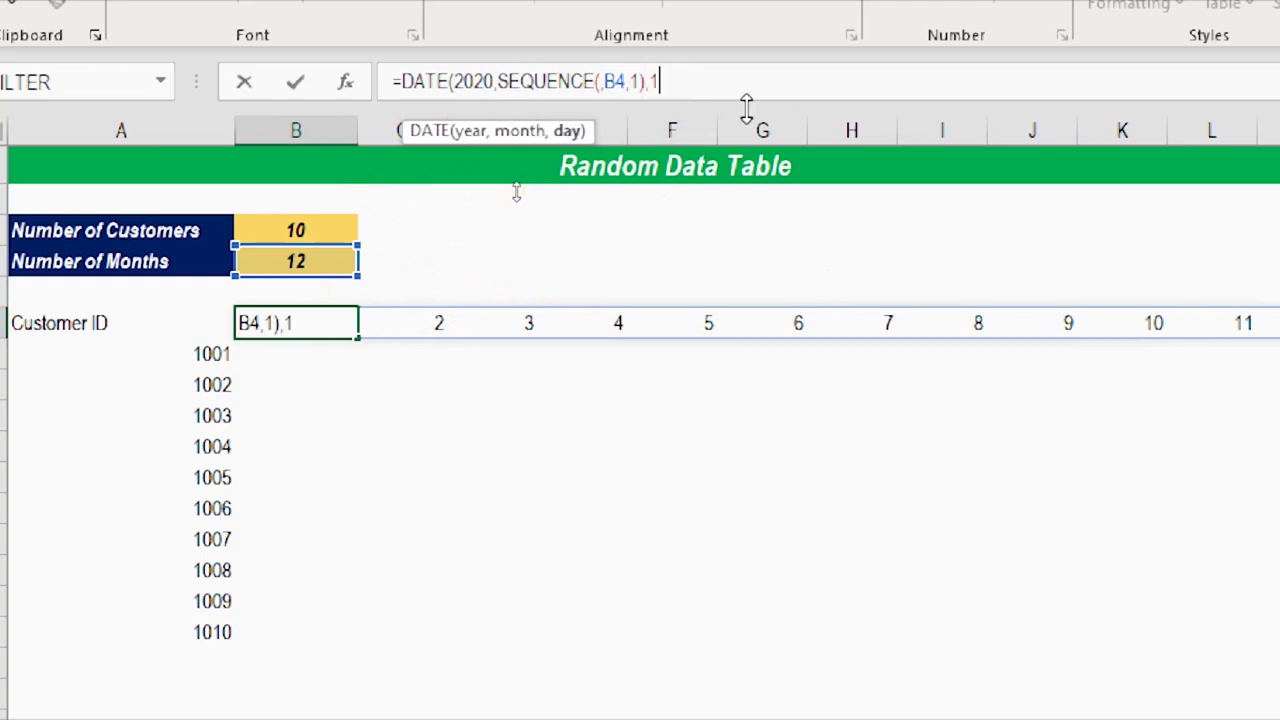
text())
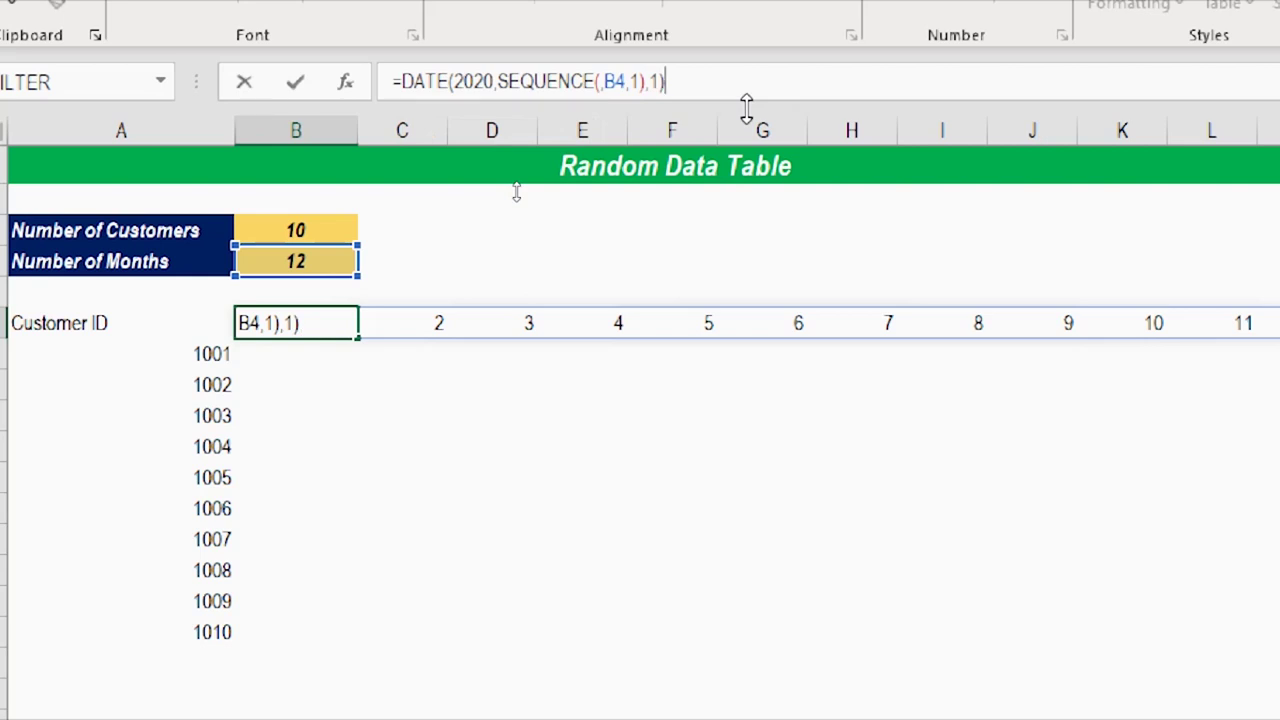
key(Return)
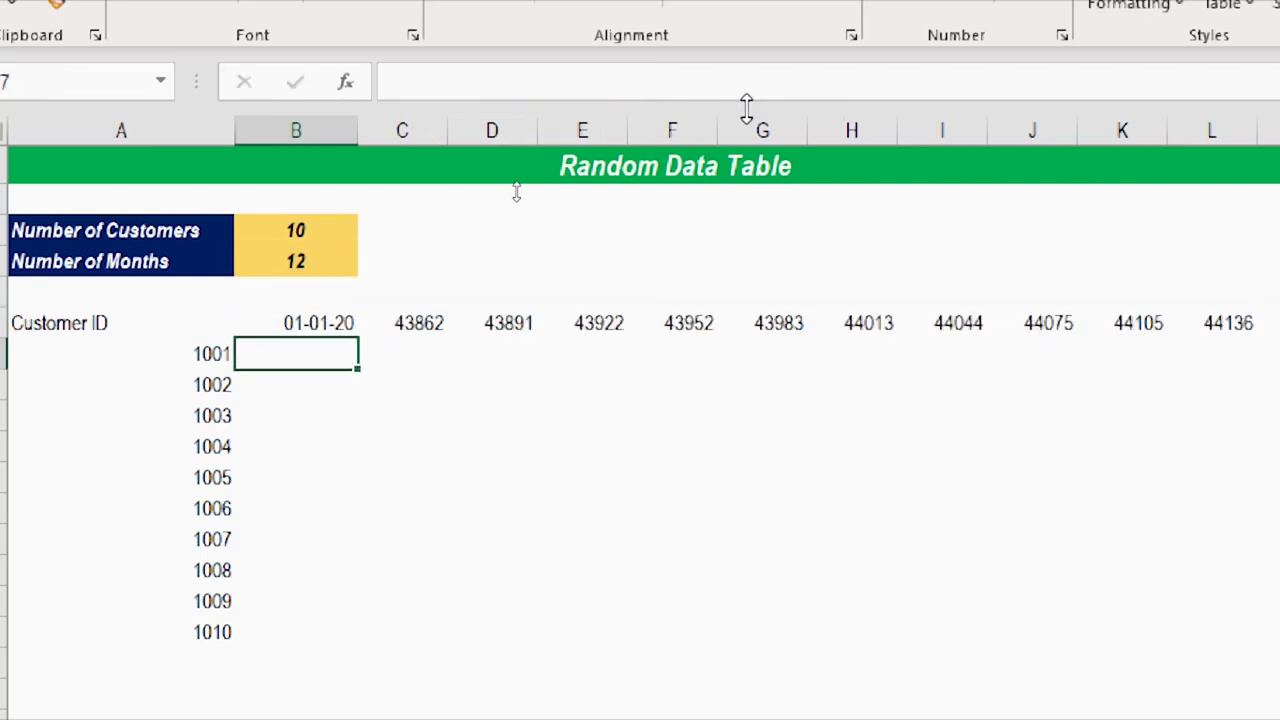
Apply the Date number format to the whole spilled header row starting at B6.
key(Up)
key(ctrl+shift+Right)
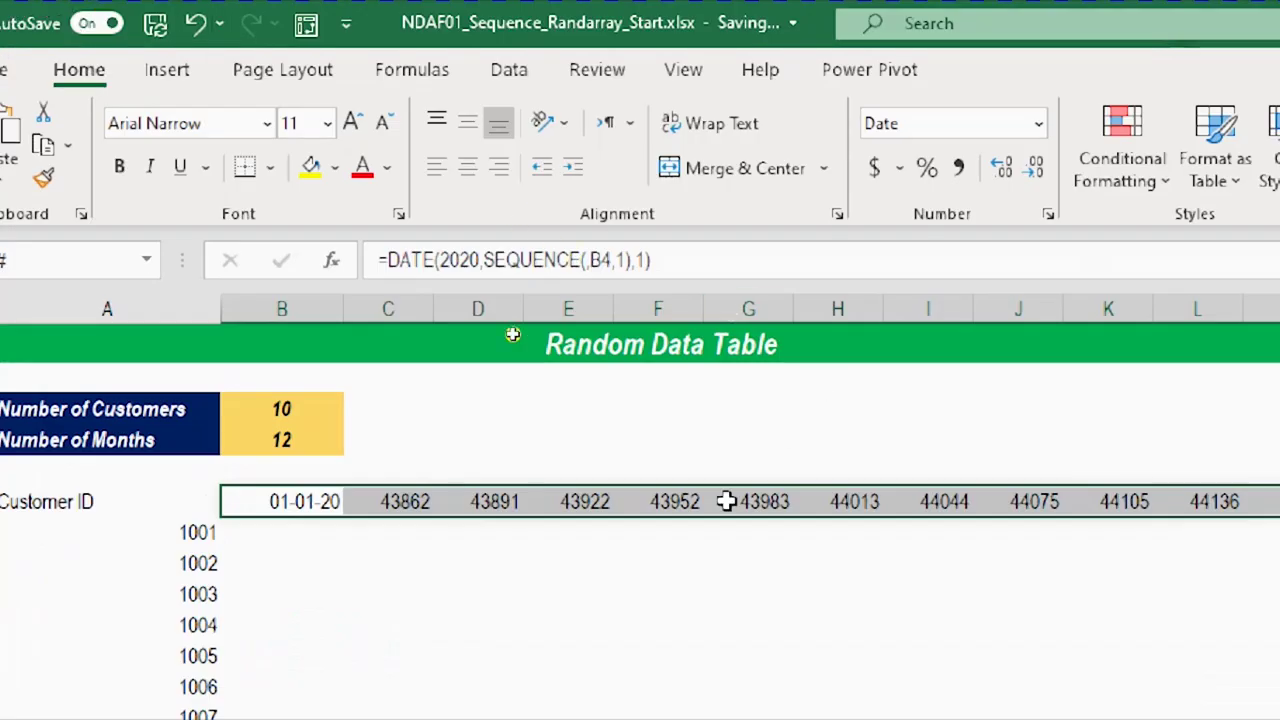
click(1038, 123)
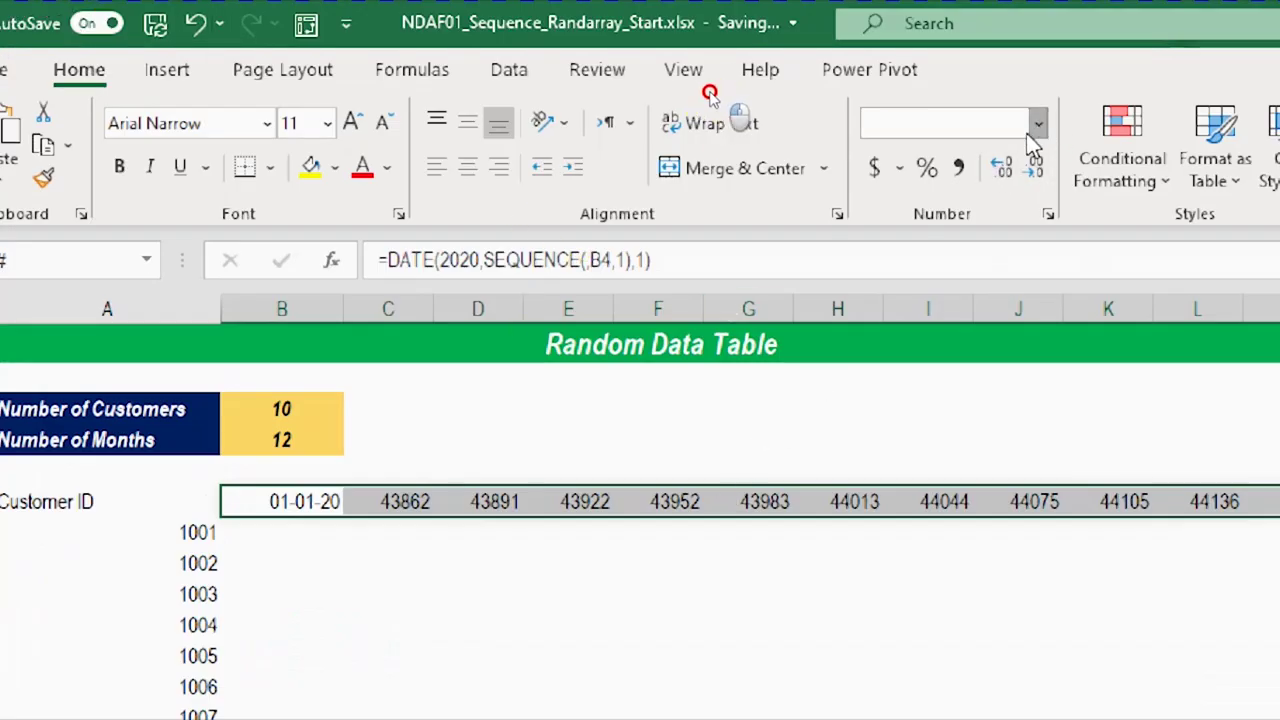
click(977, 445)
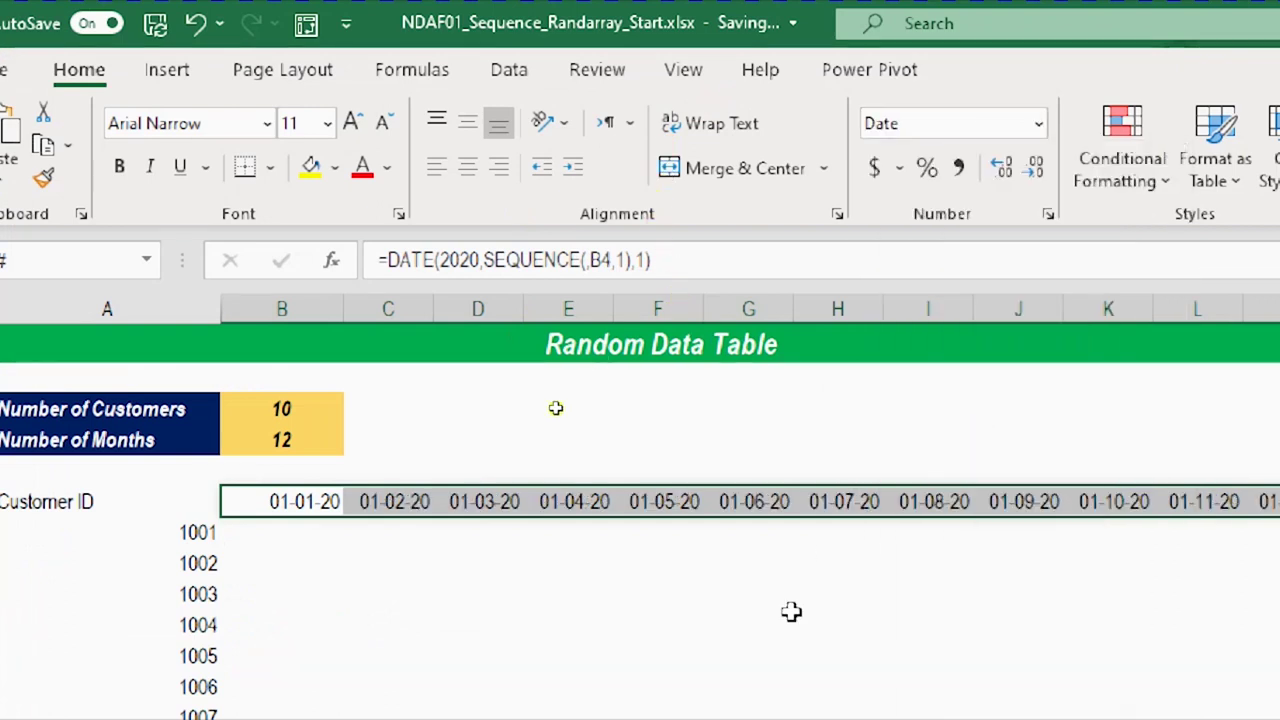
Wrap the DATE formula in B6 in a TEXT function with format "MMM", giving =TEXT(DATE(2020,SEQUENCE(,B4,1),1),"MMM").
click(298, 501)
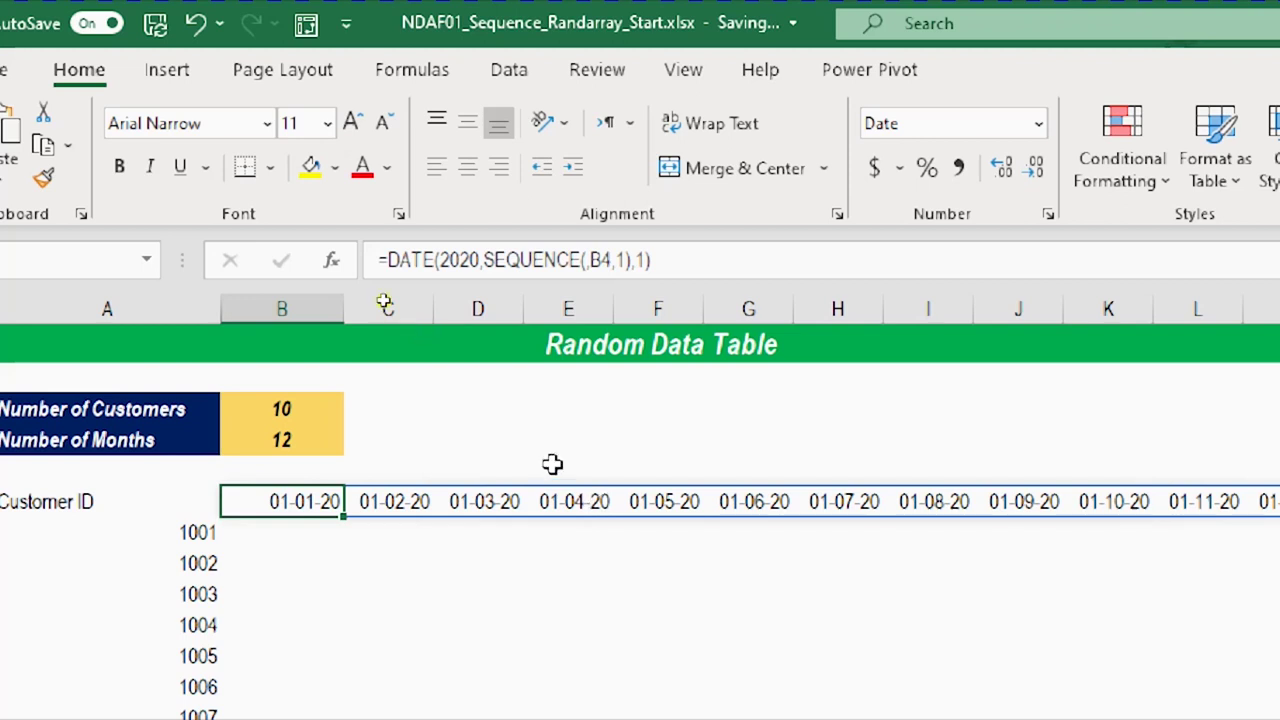
click(388, 262)
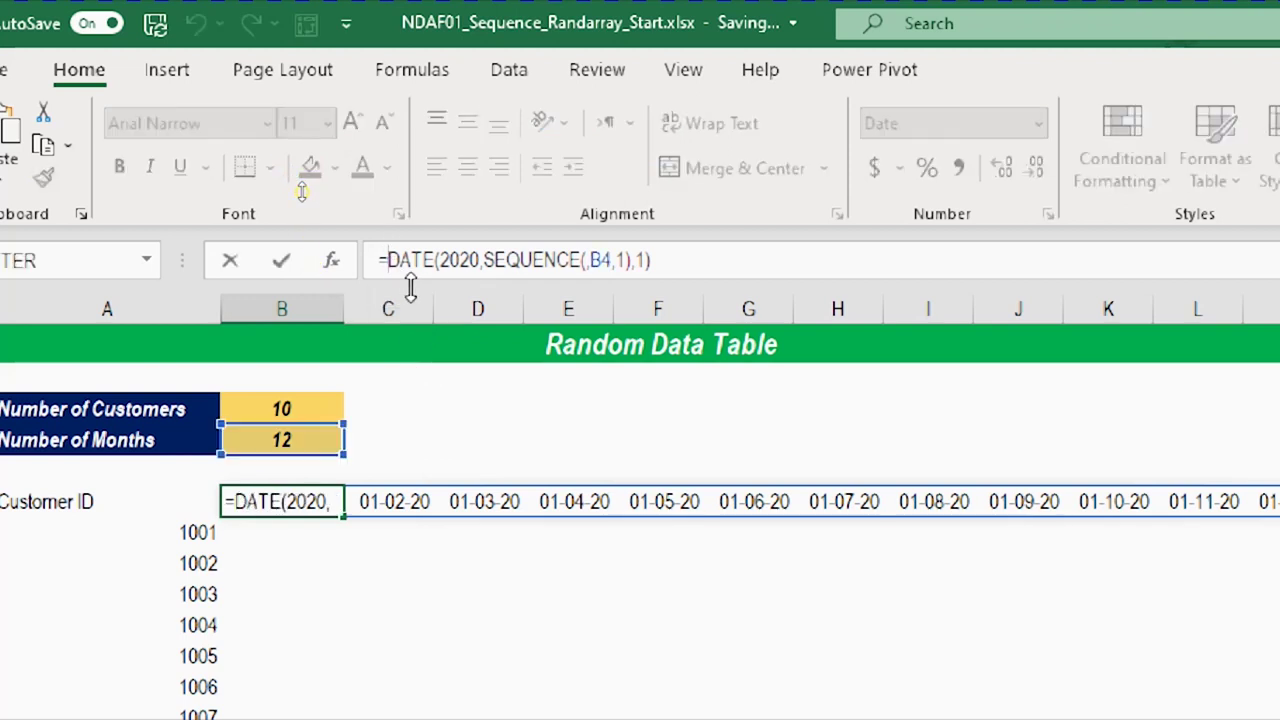
text(TE)
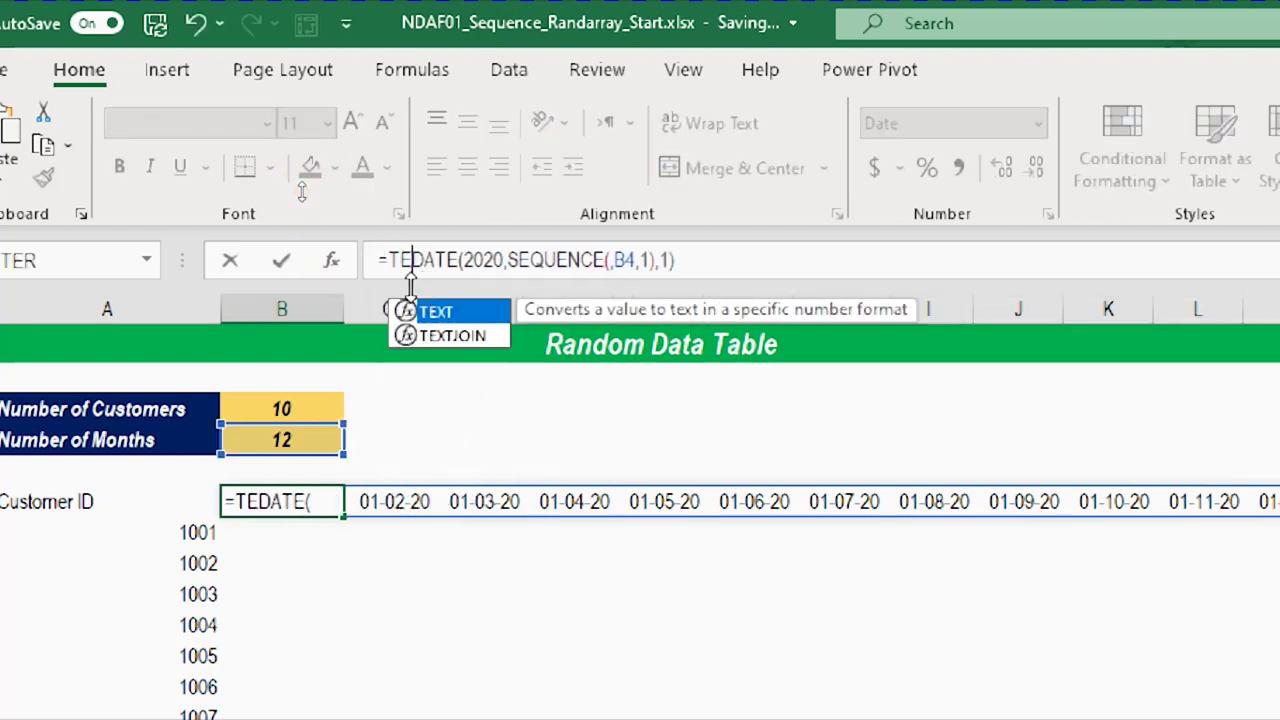
key(Return)
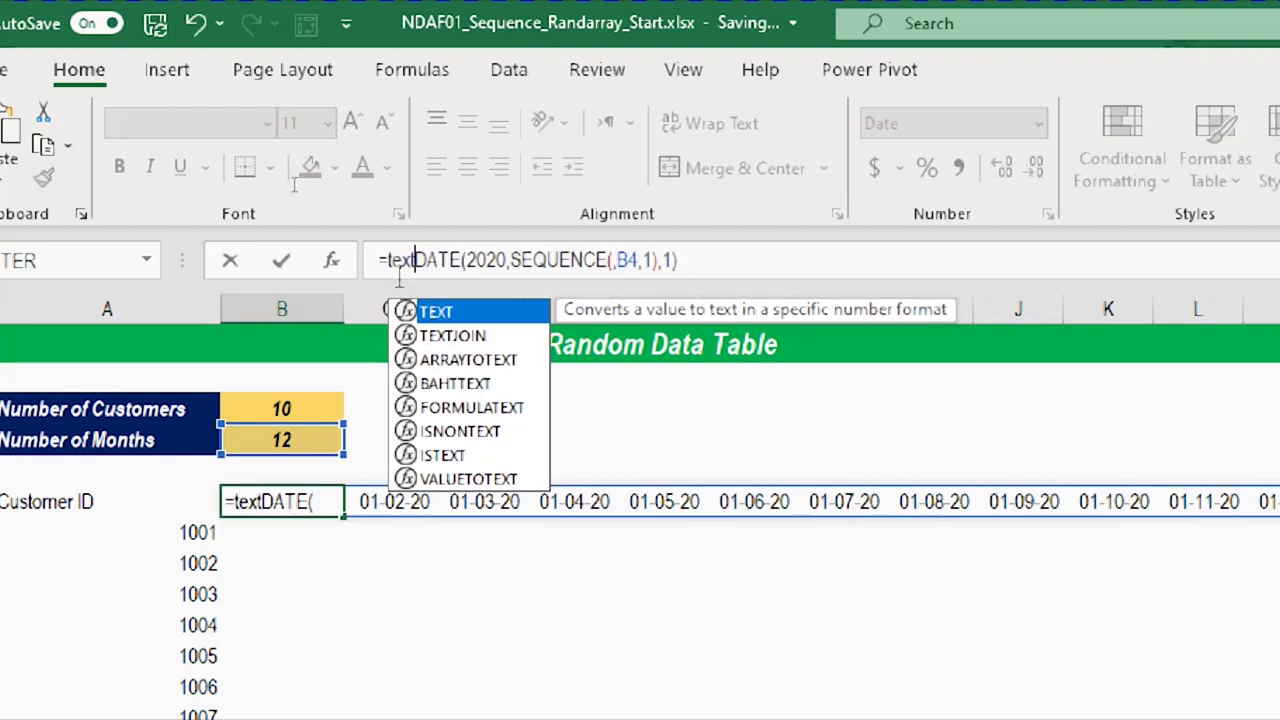
key(Tab)
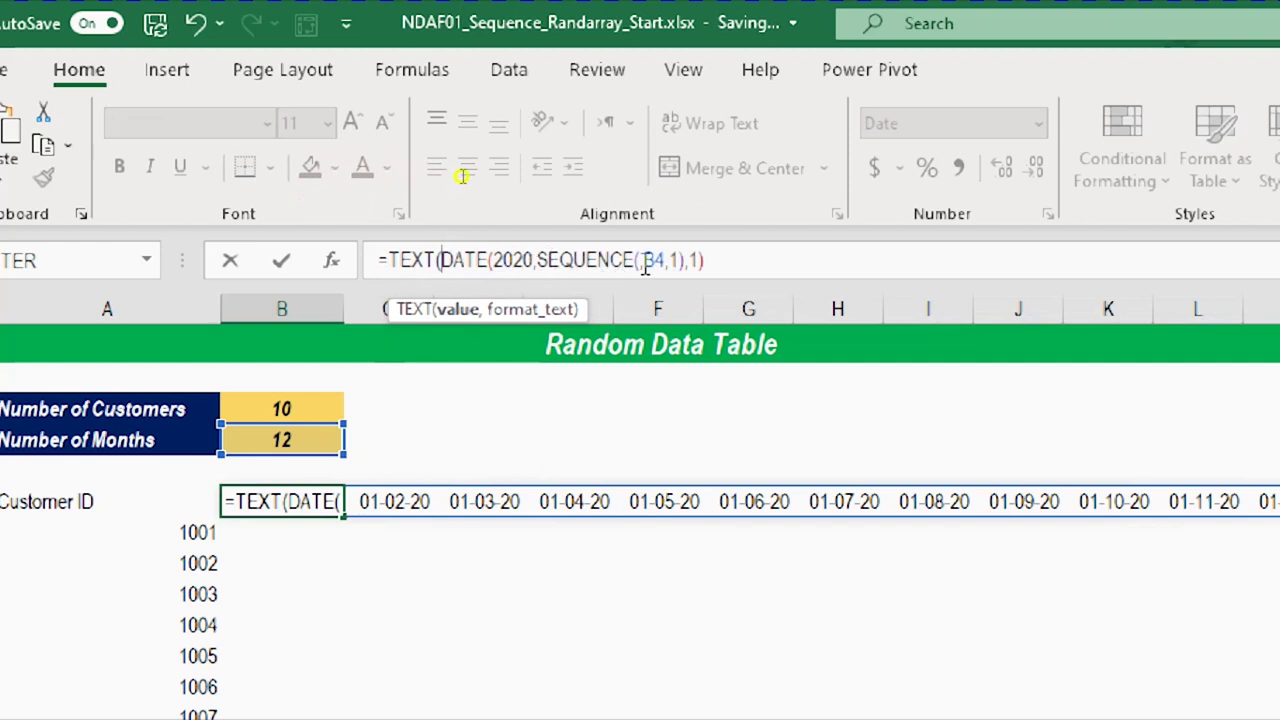
click(460, 312)
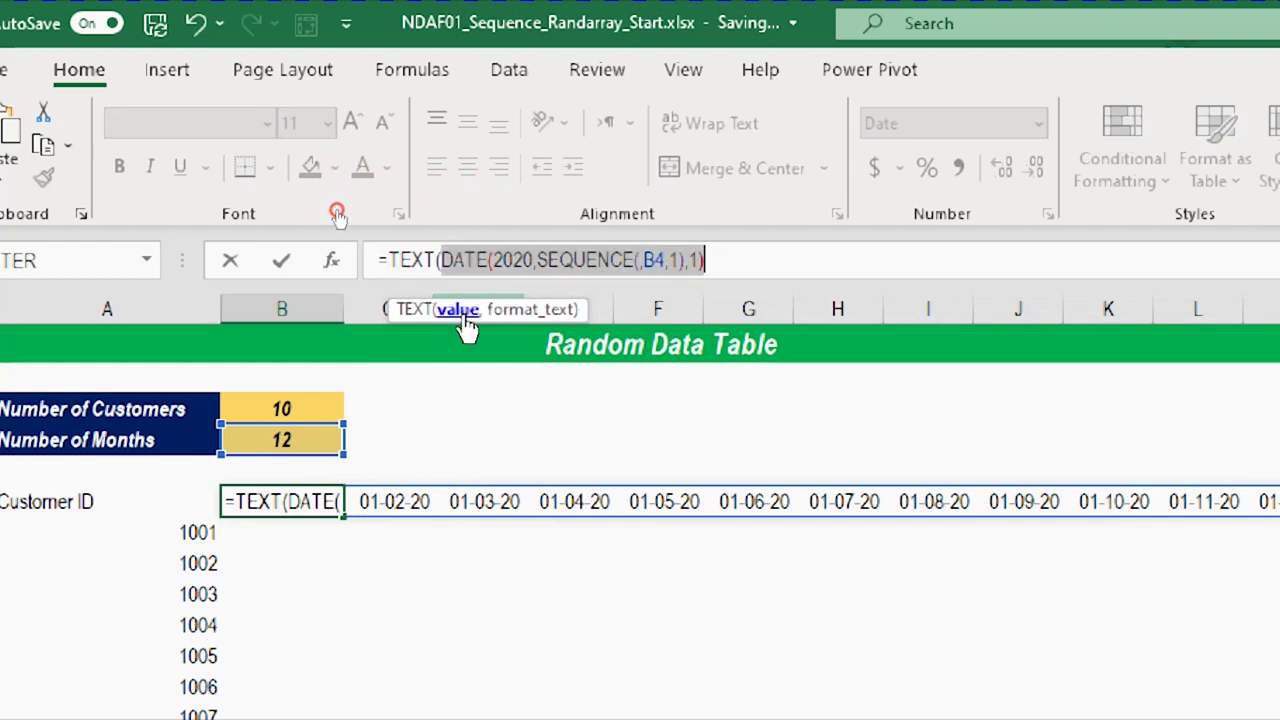
click(720, 262)
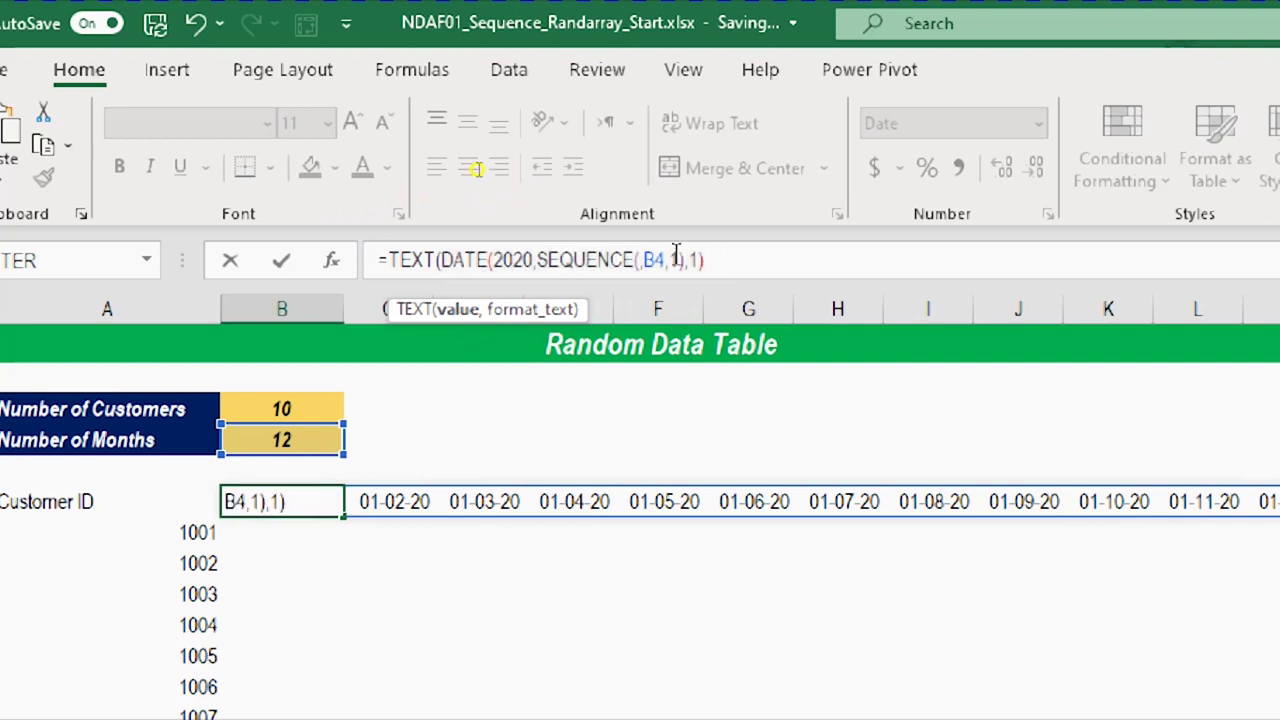
text(,)
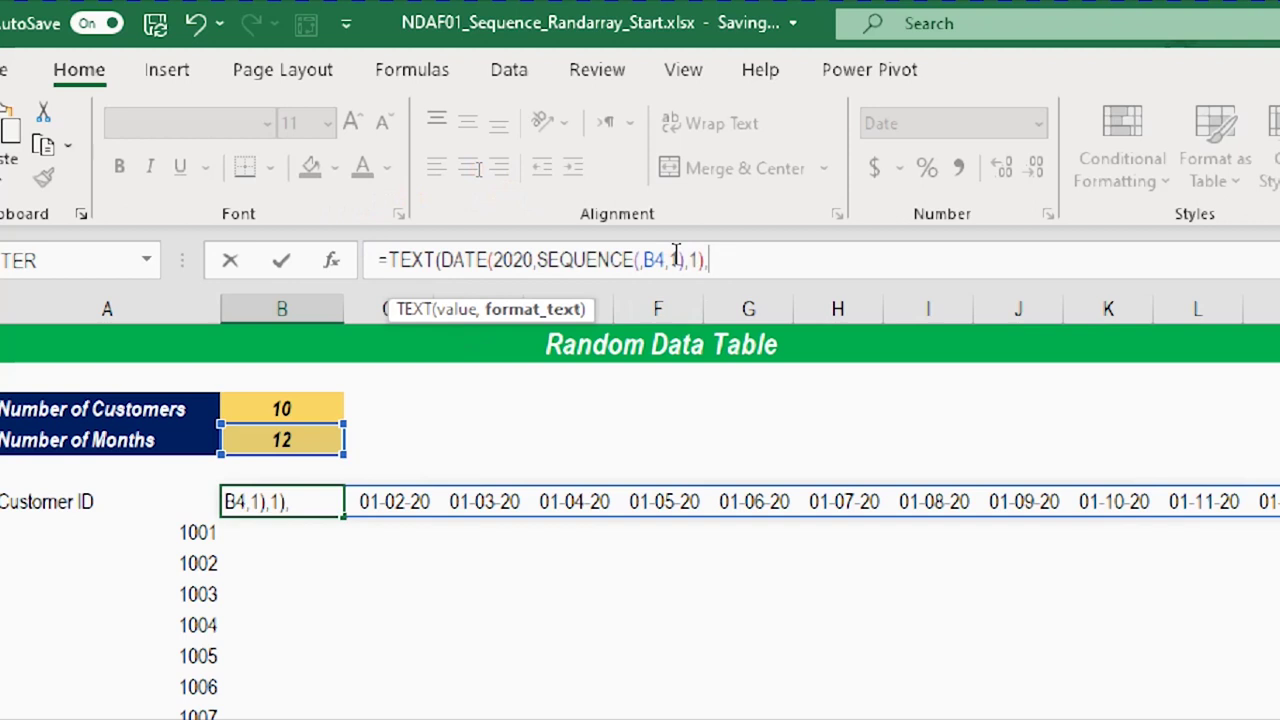
text("MMM)
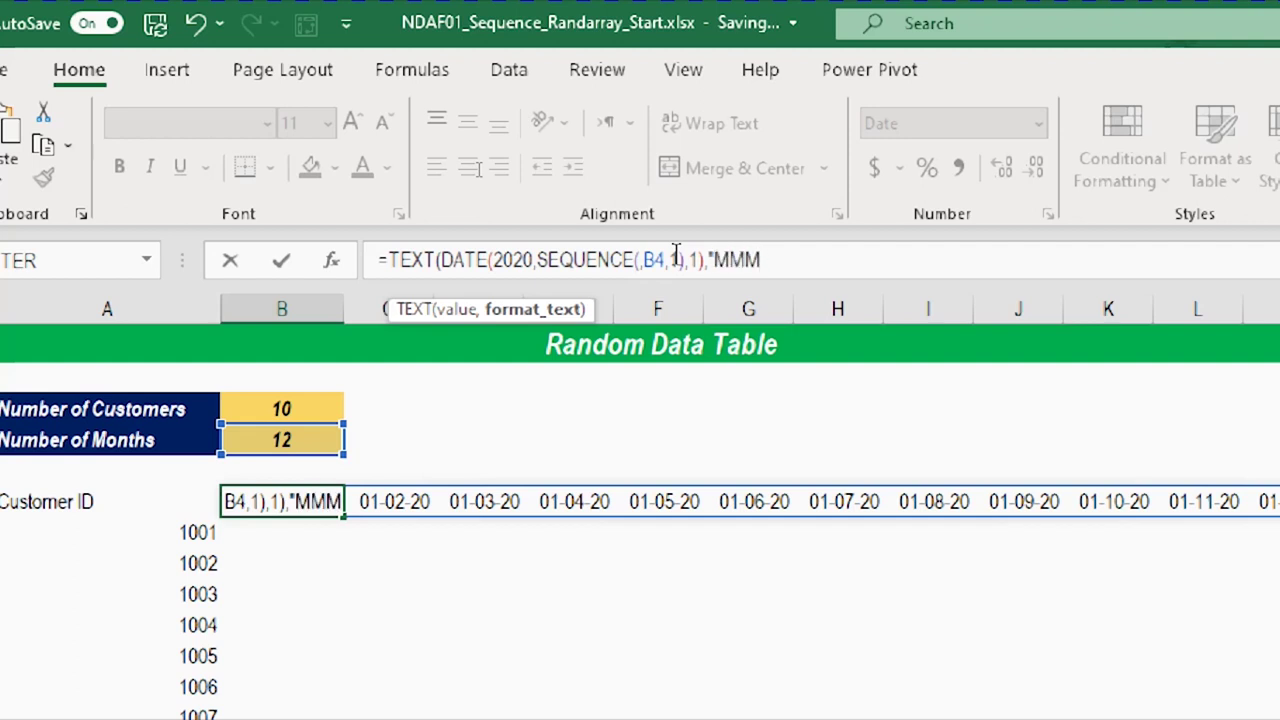
text(")
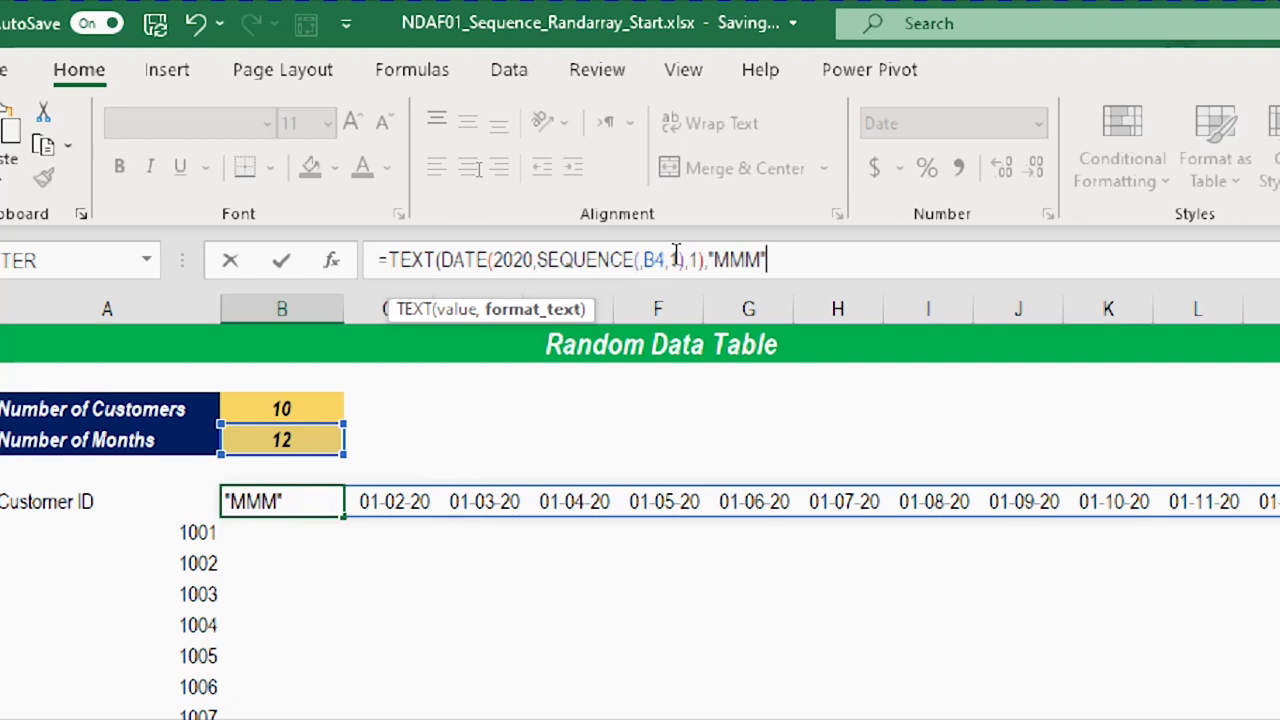
text())
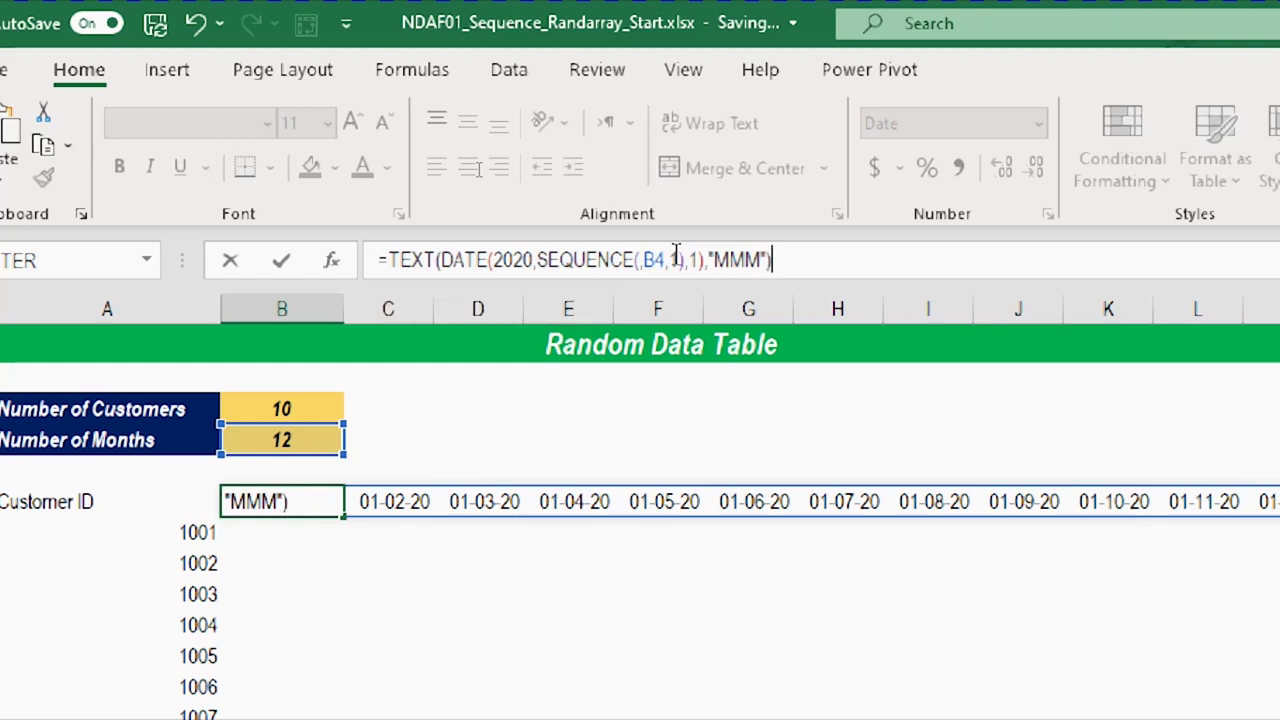
key(Return)
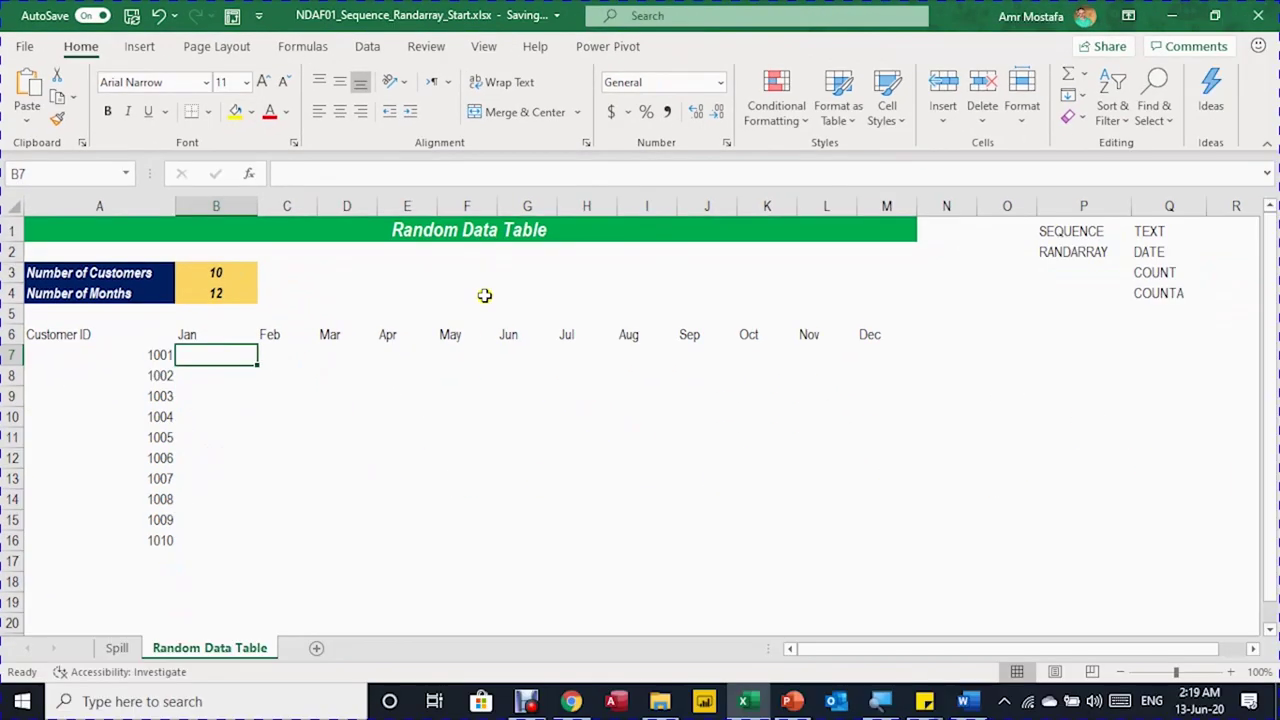
Set the Number of Months in B4 to 6.
key(alt)
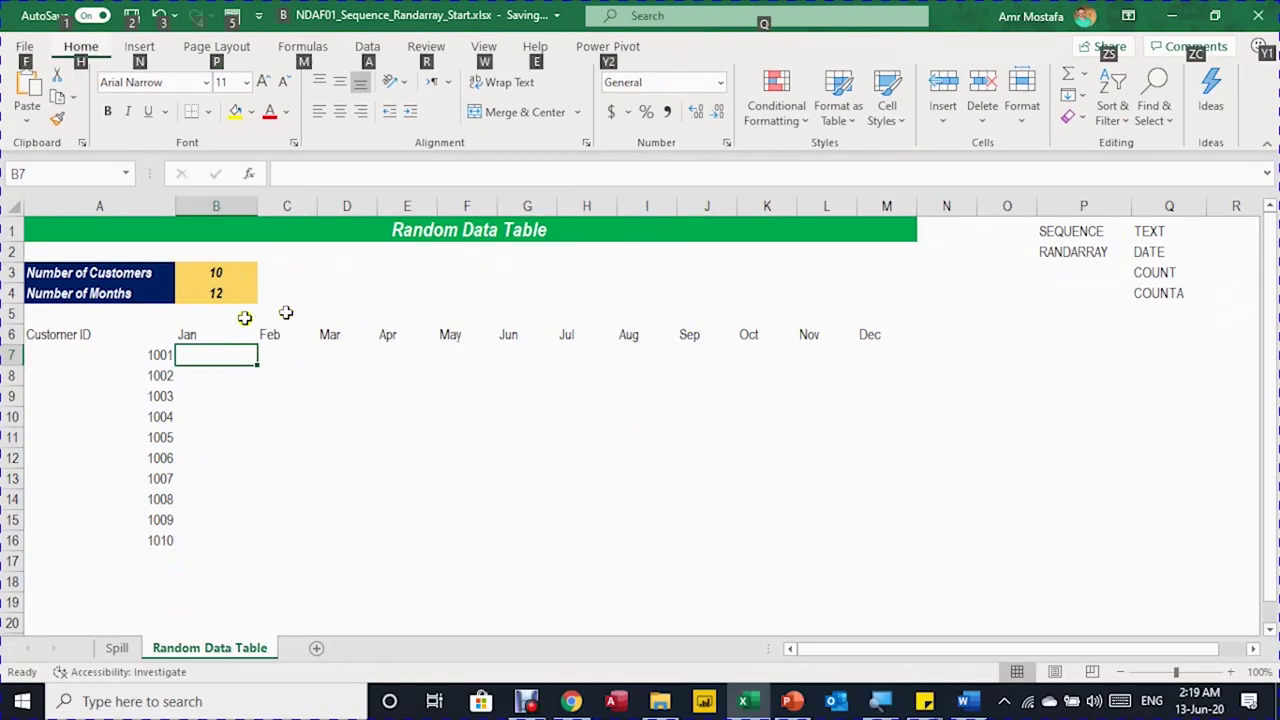
click(215, 276)
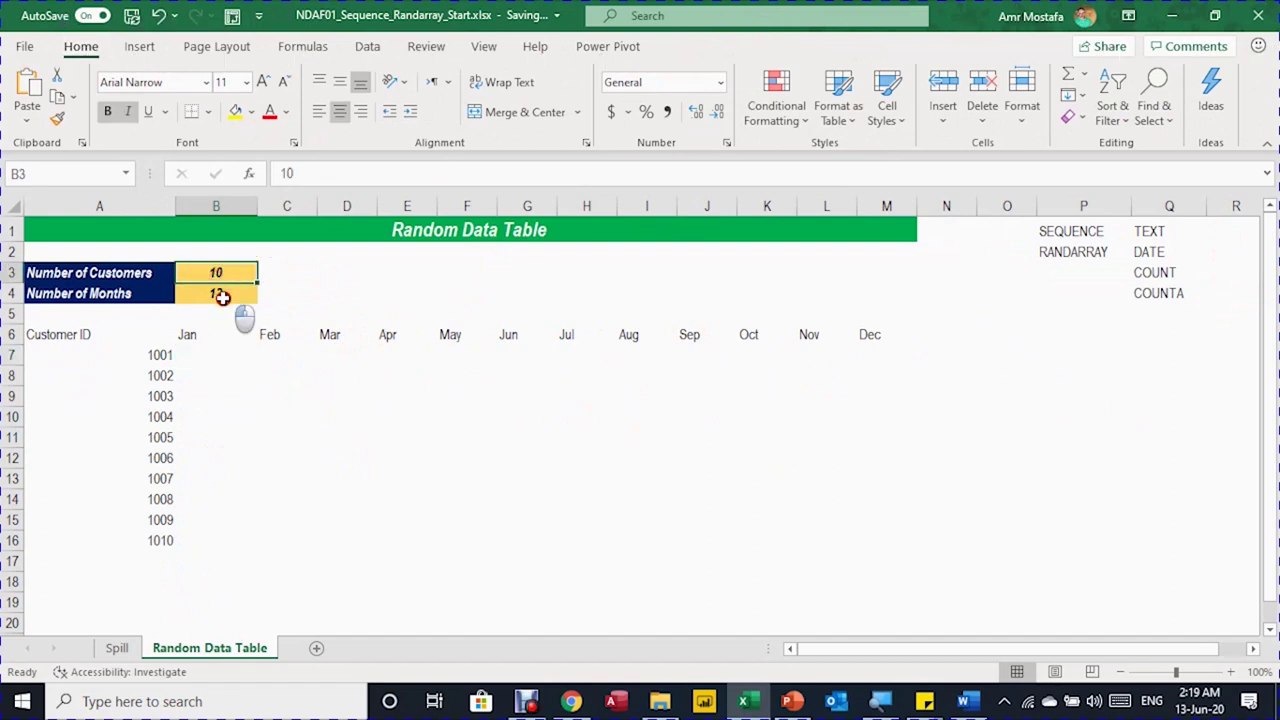
click(226, 295)
click(226, 271)
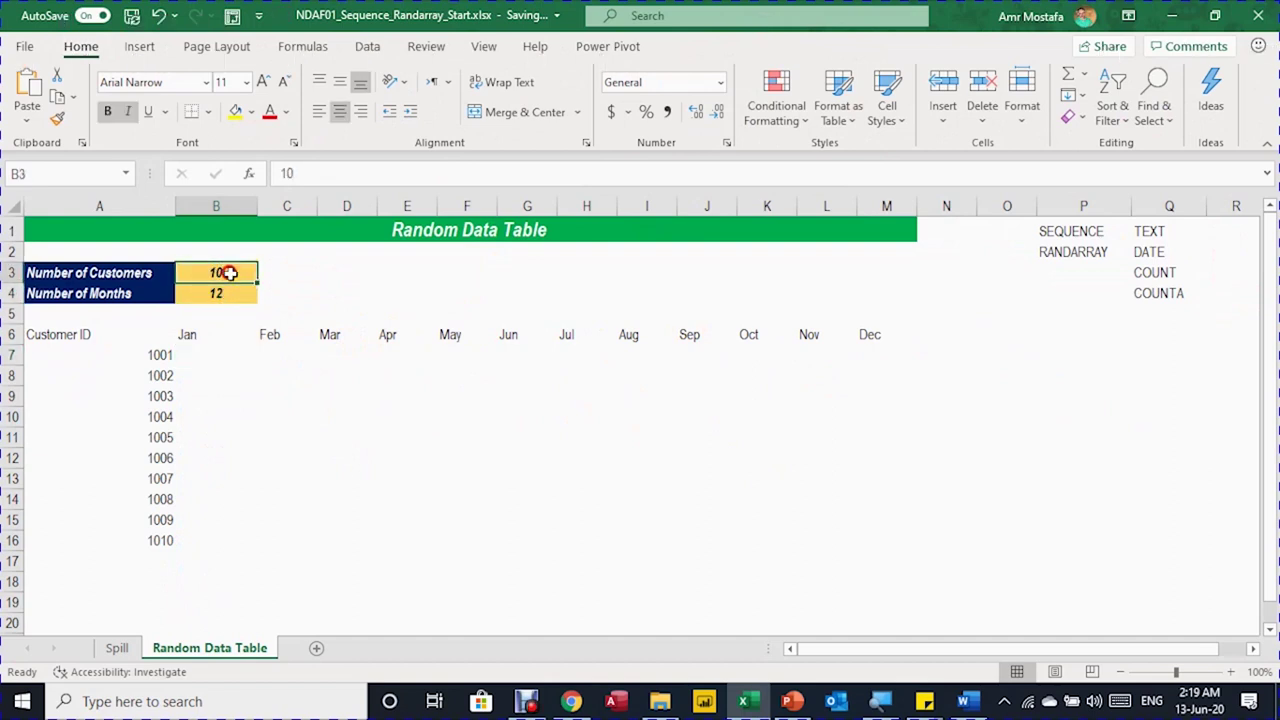
click(232, 298)
text(6)
key(Return)
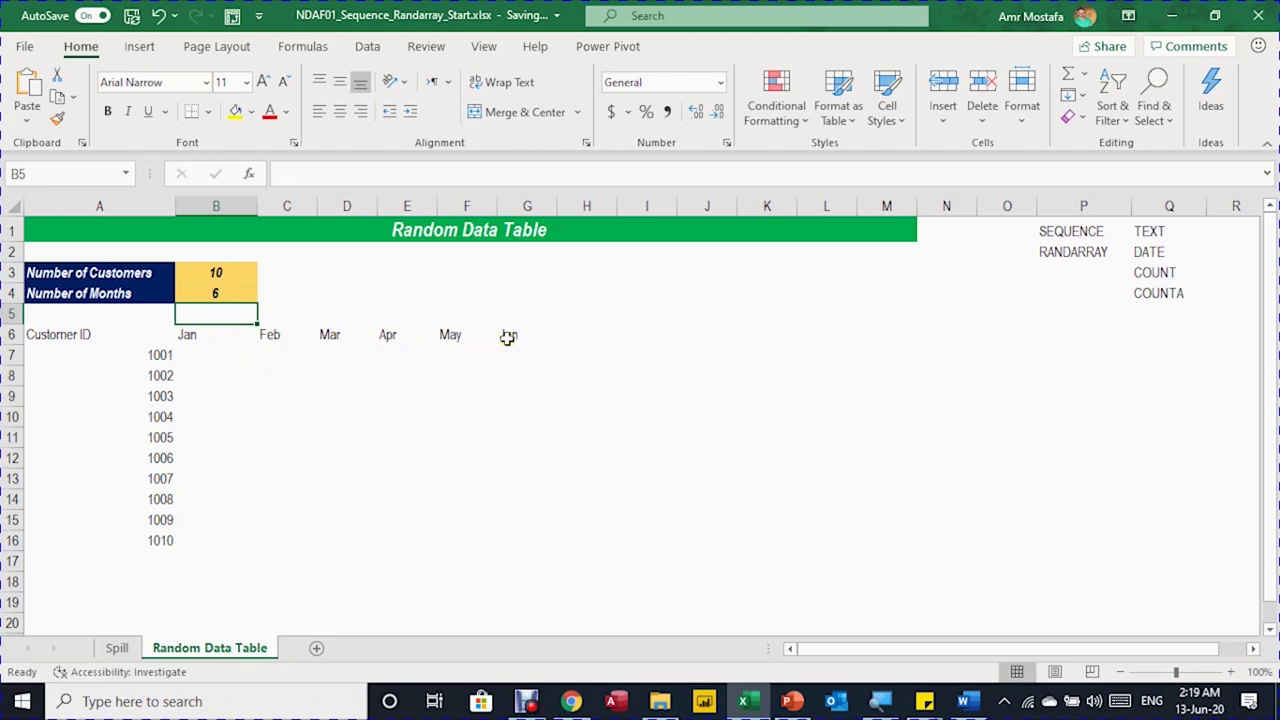
Start a RANDARRAY formula in B7 with B3 as the rows argument and B4 as the columns argument.
drag(214, 360, 520, 533)
click(206, 354)
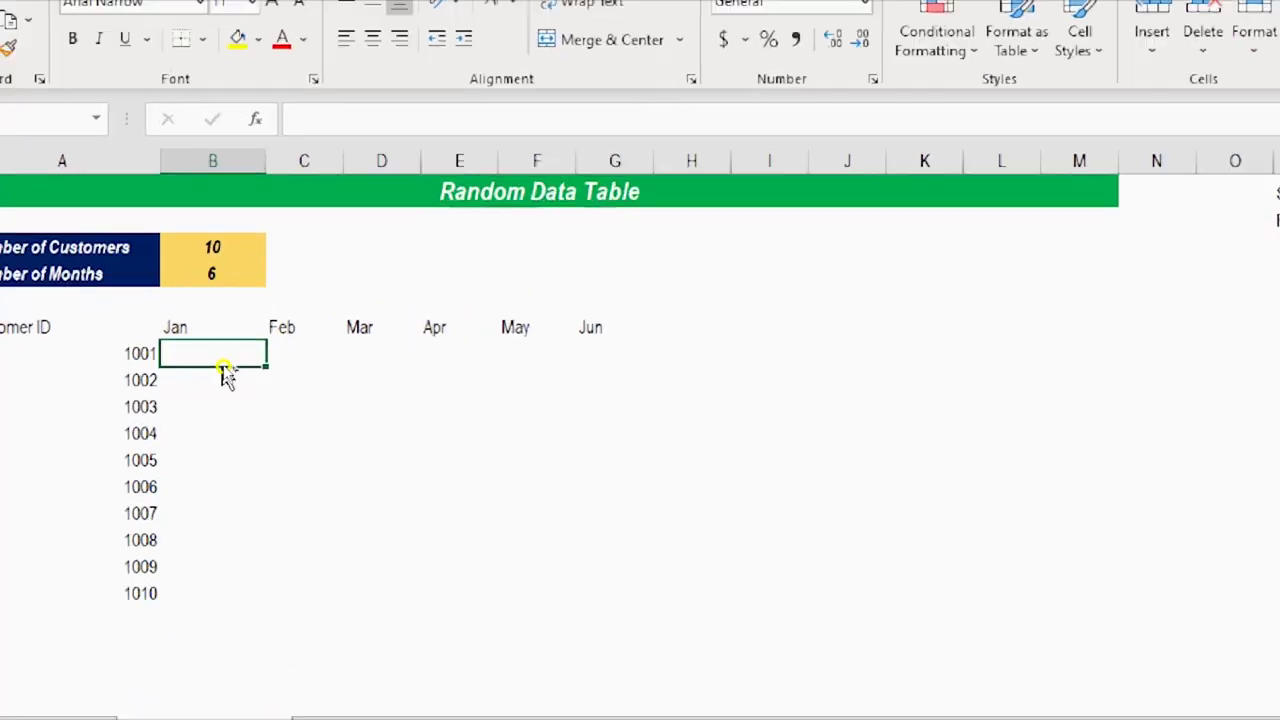
text(=)
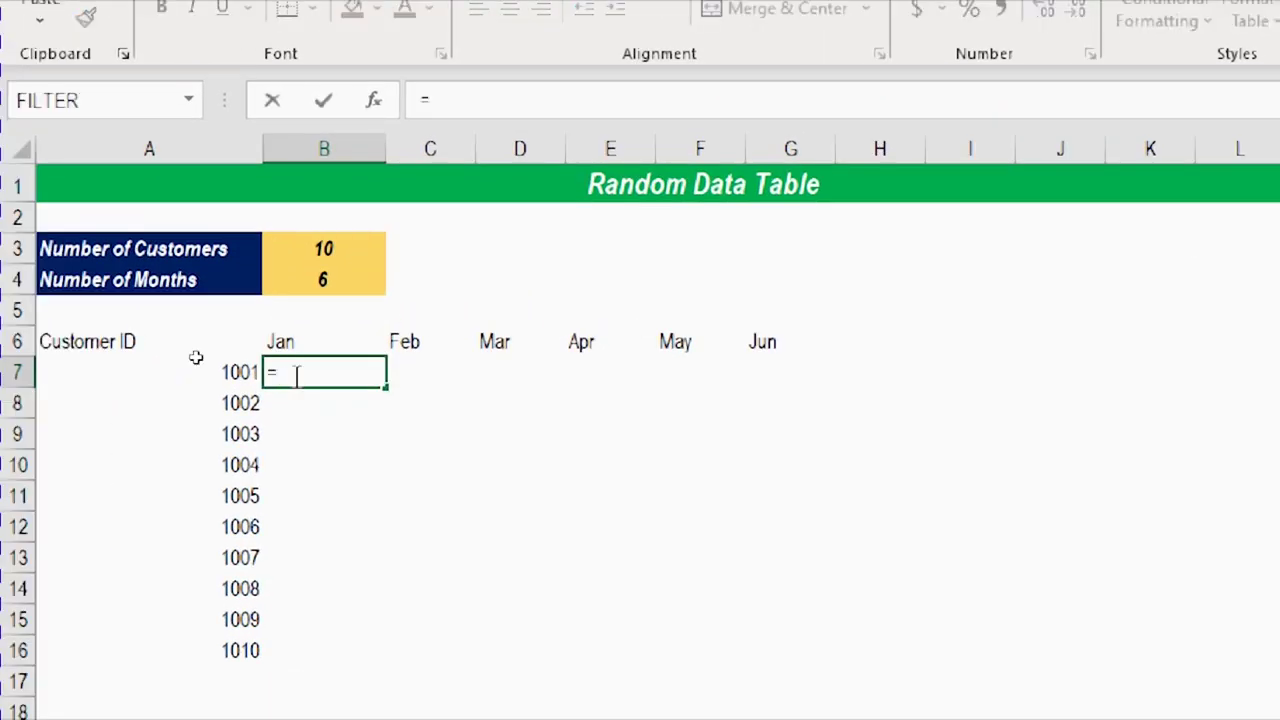
text(rAND)
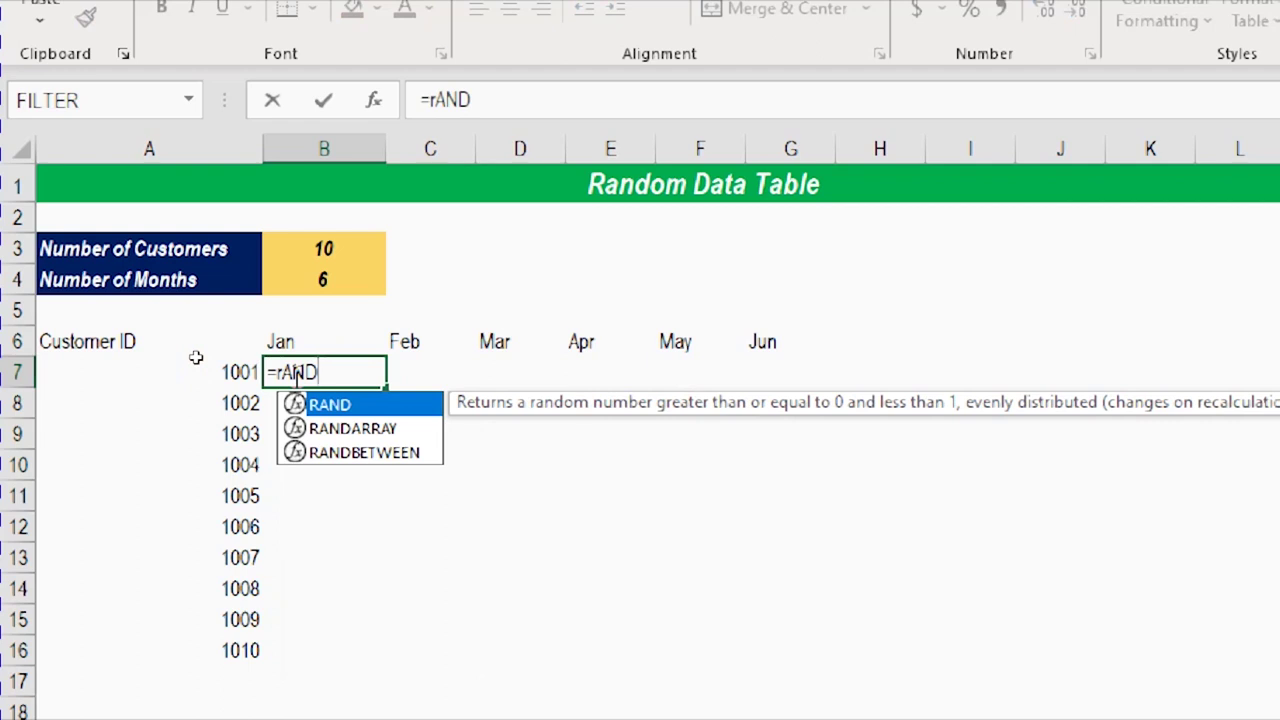
click(352, 428)
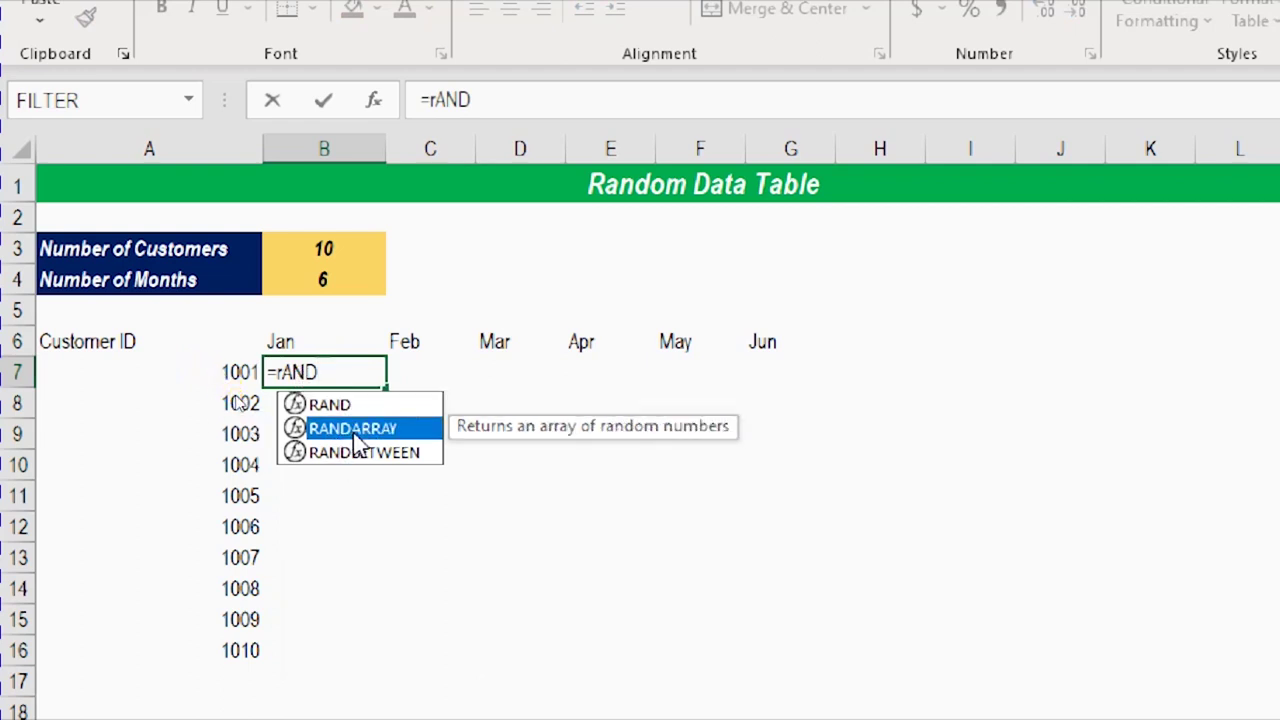
double_click(352, 430)
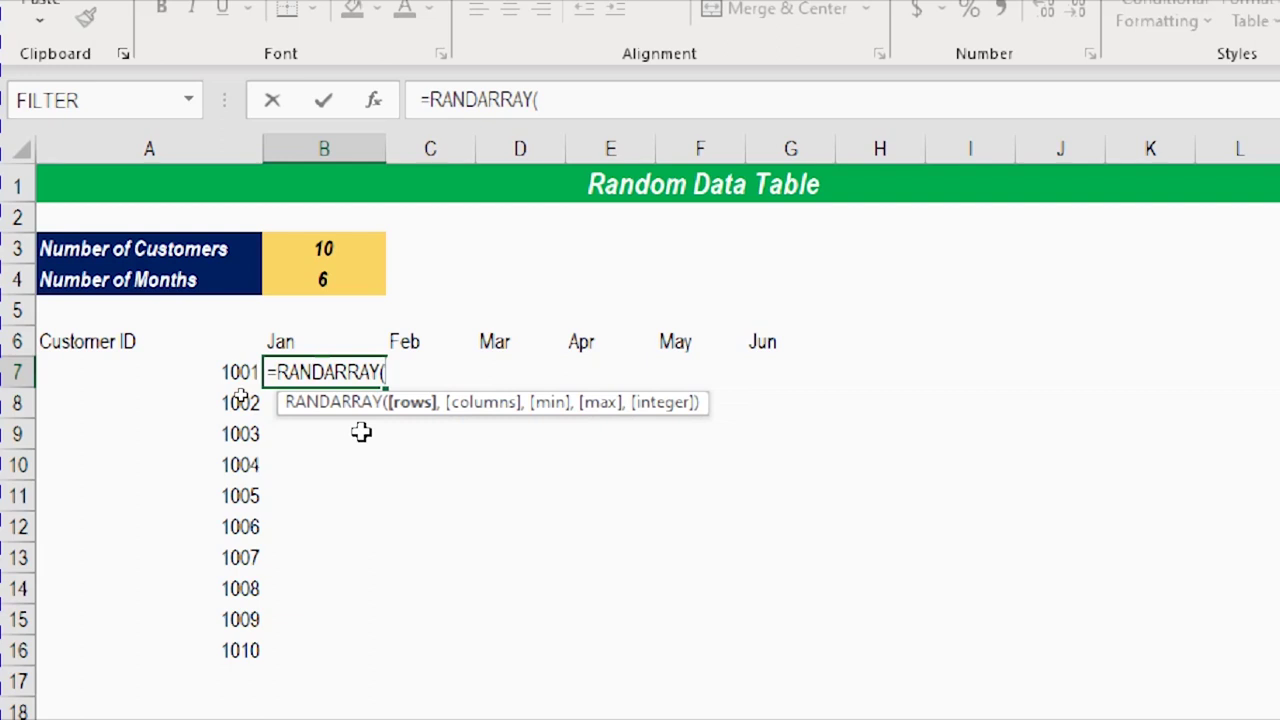
click(327, 247)
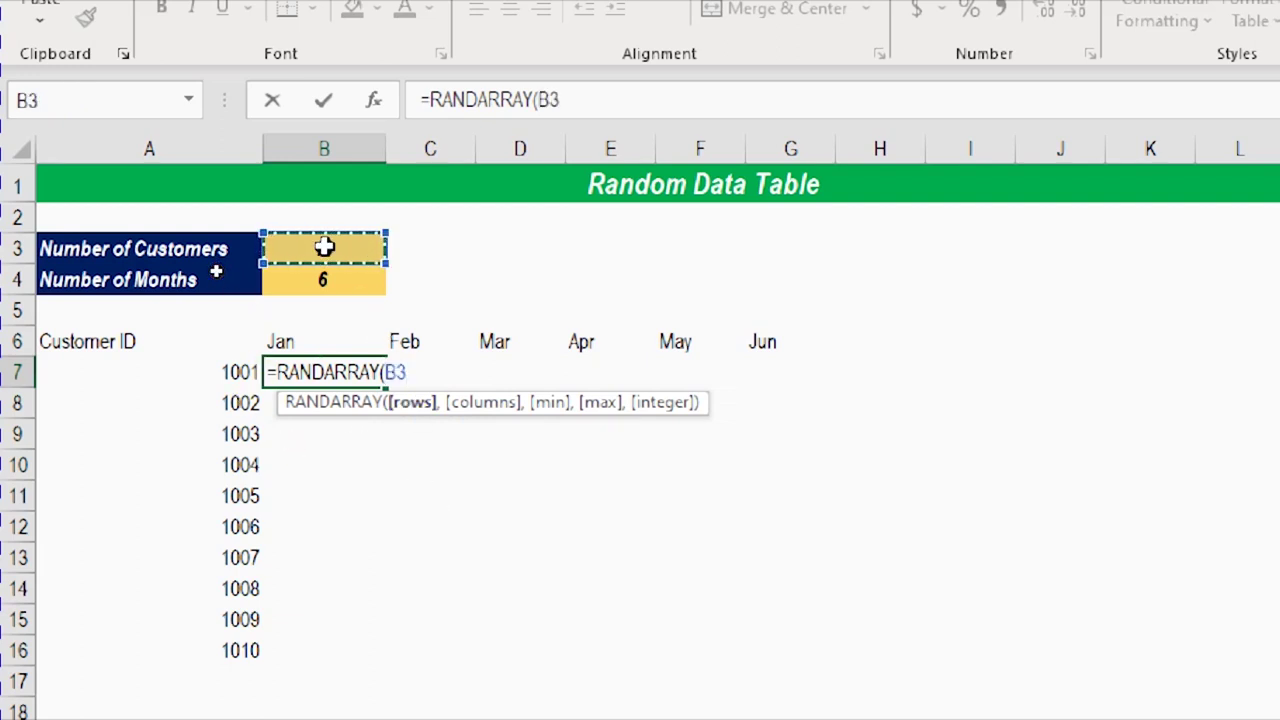
text(,)
click(334, 280)
text(,)
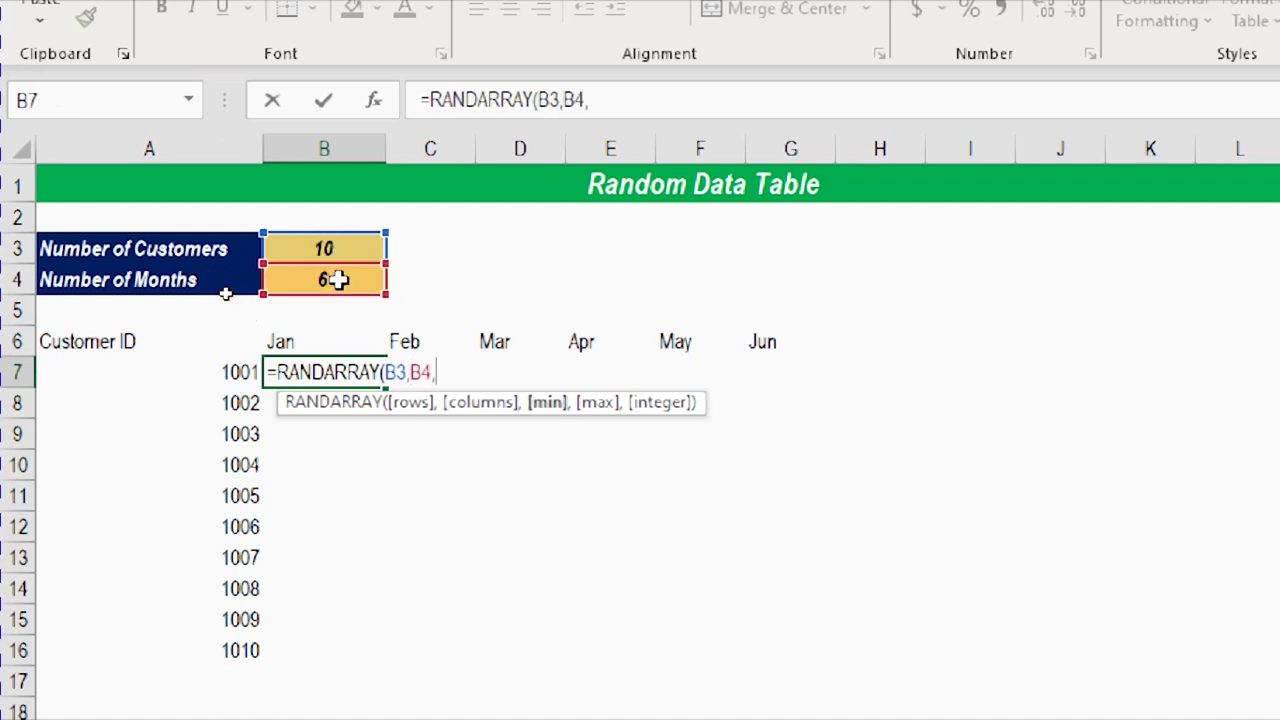
Complete the RANDARRAY formula with minimum 5000, maximum 10000 and integer TRUE, giving =RANDARRAY(B3,B4,5000,10000,TRUE).
text(5000,)
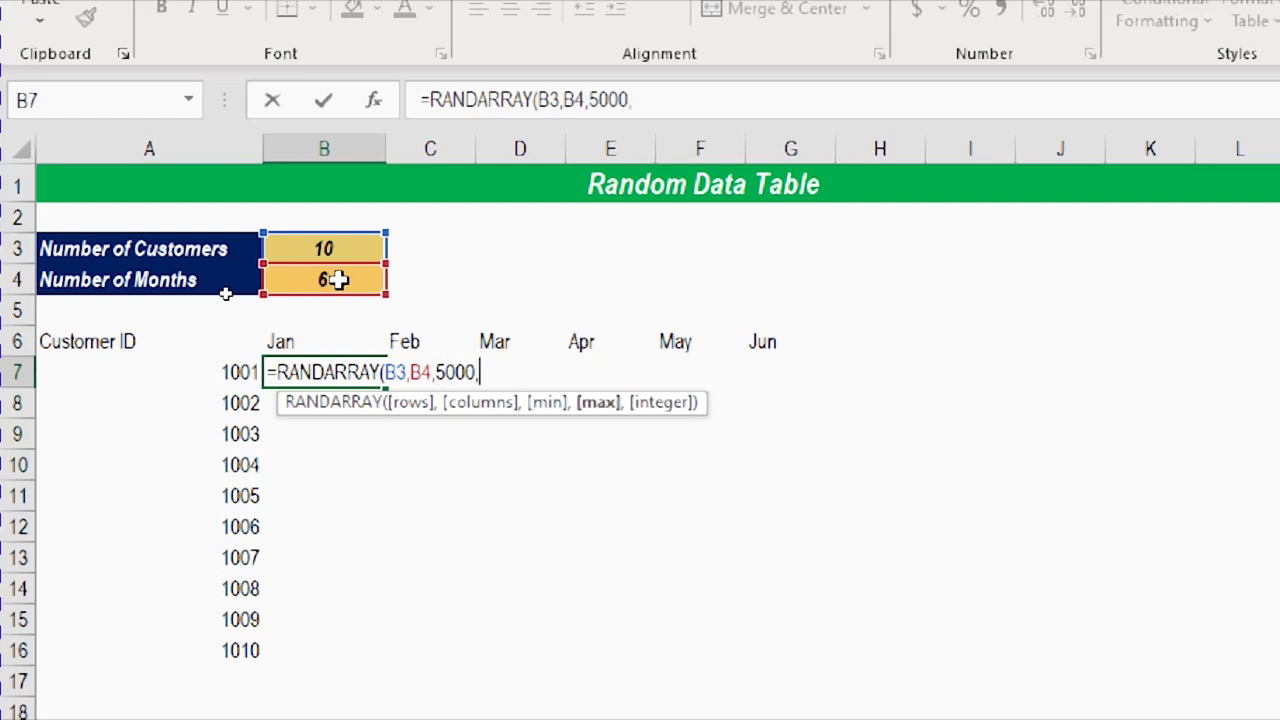
text(10000)
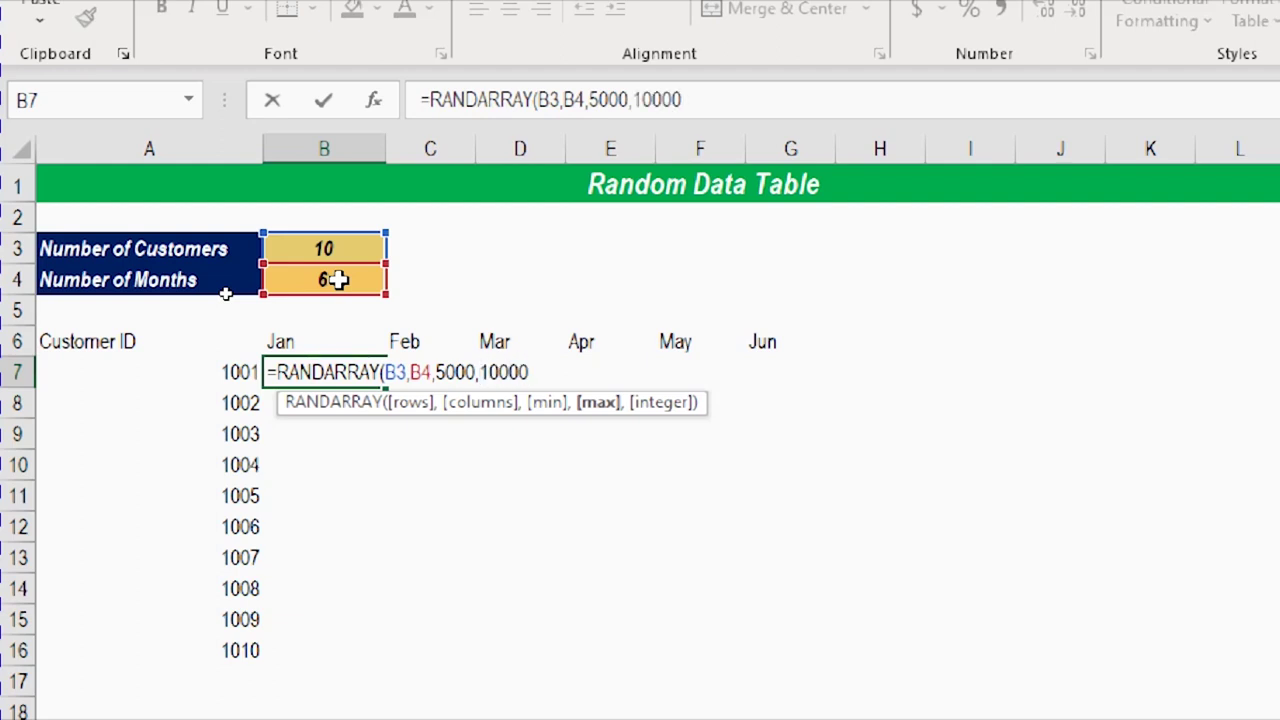
text(,)
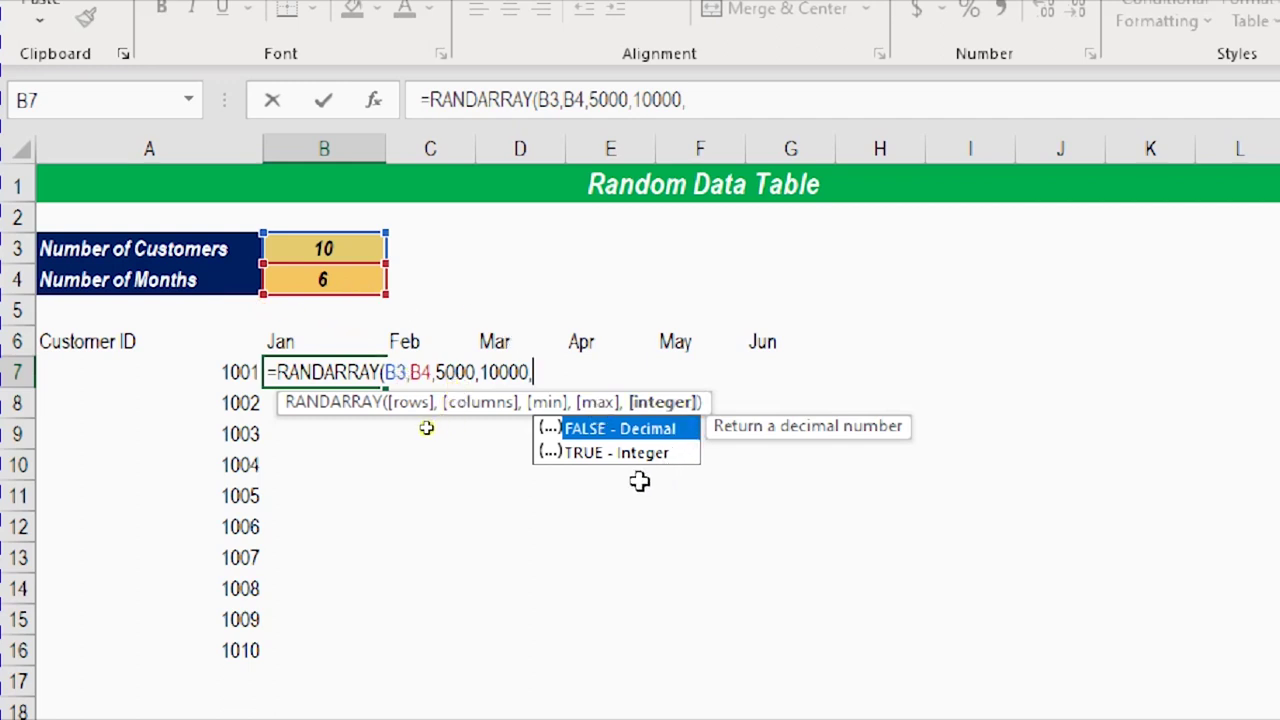
text(TRUE))
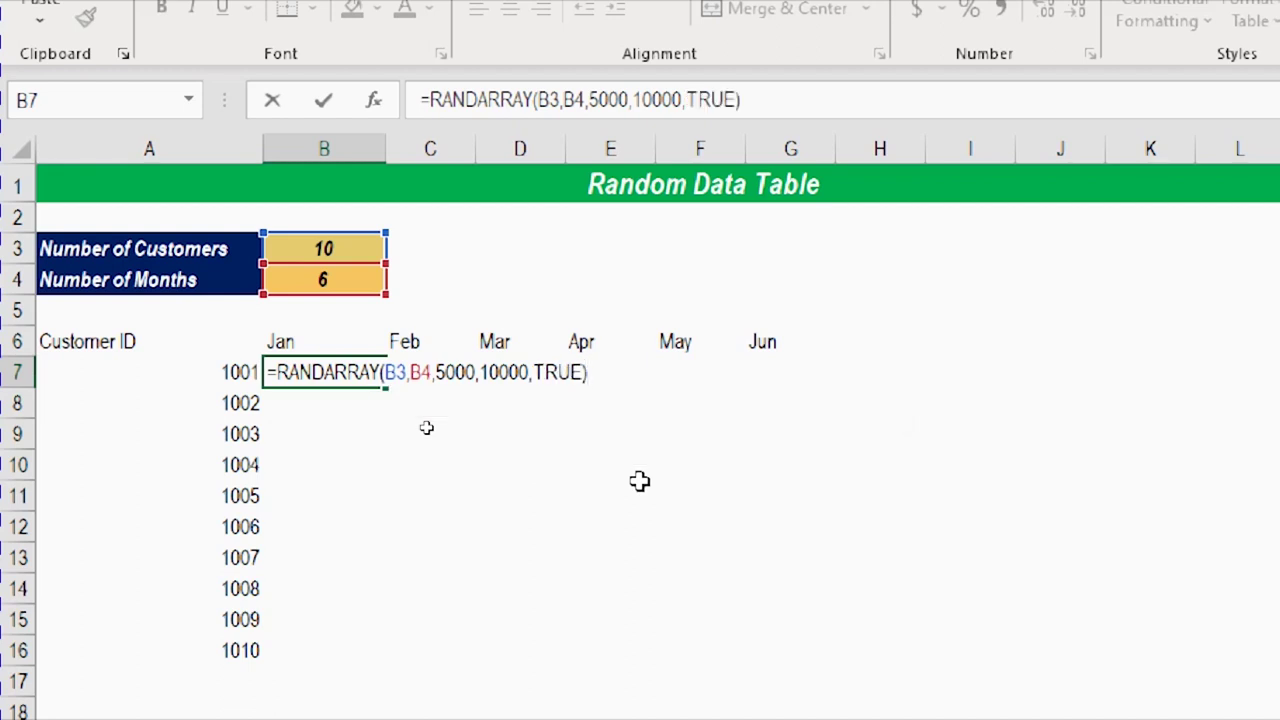
key(Return)
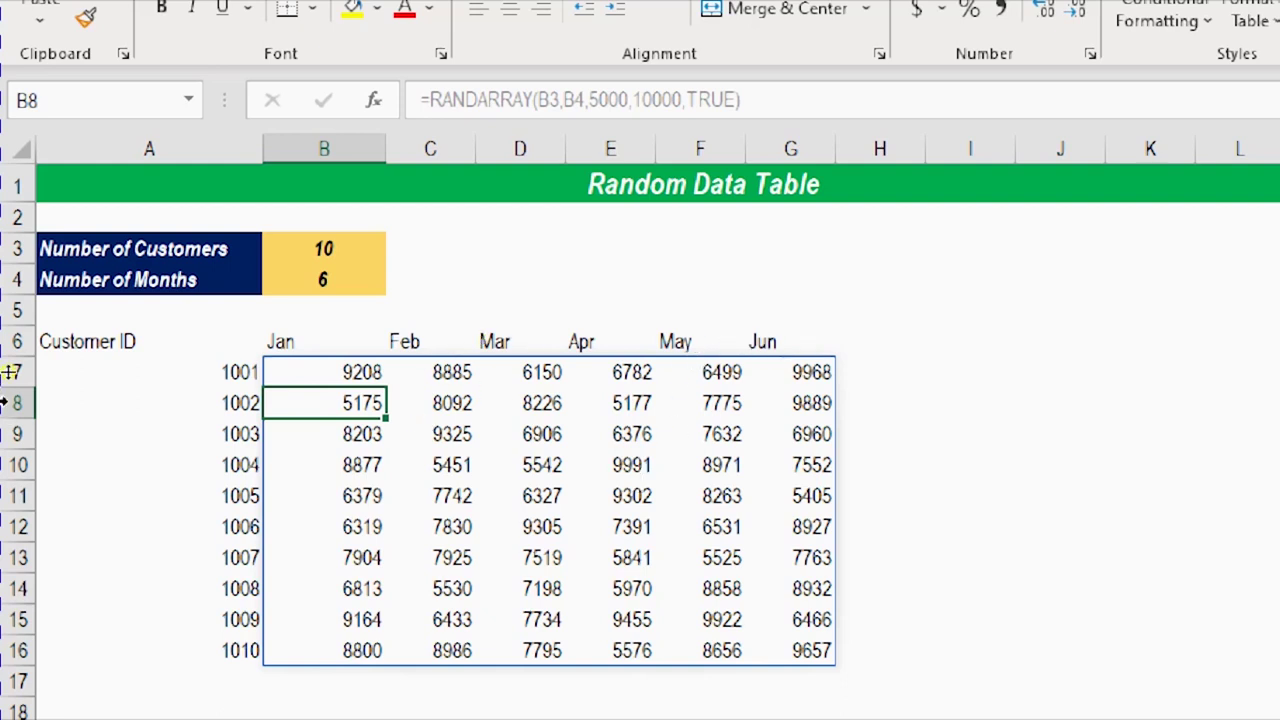
Enter =COUNT(A7#) in I8, referencing the whole spilled customer ID range.
click(130, 382)
drag(195, 415, 191, 660)
click(1012, 397)
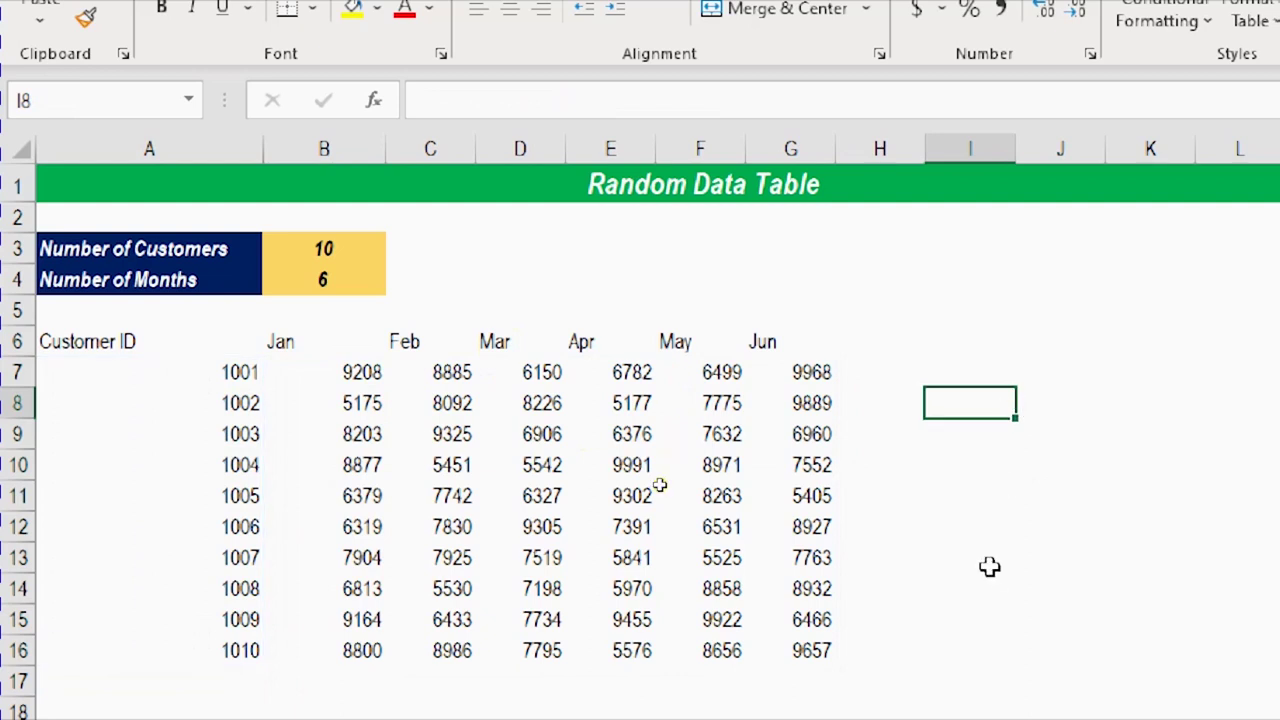
text(=Coun)
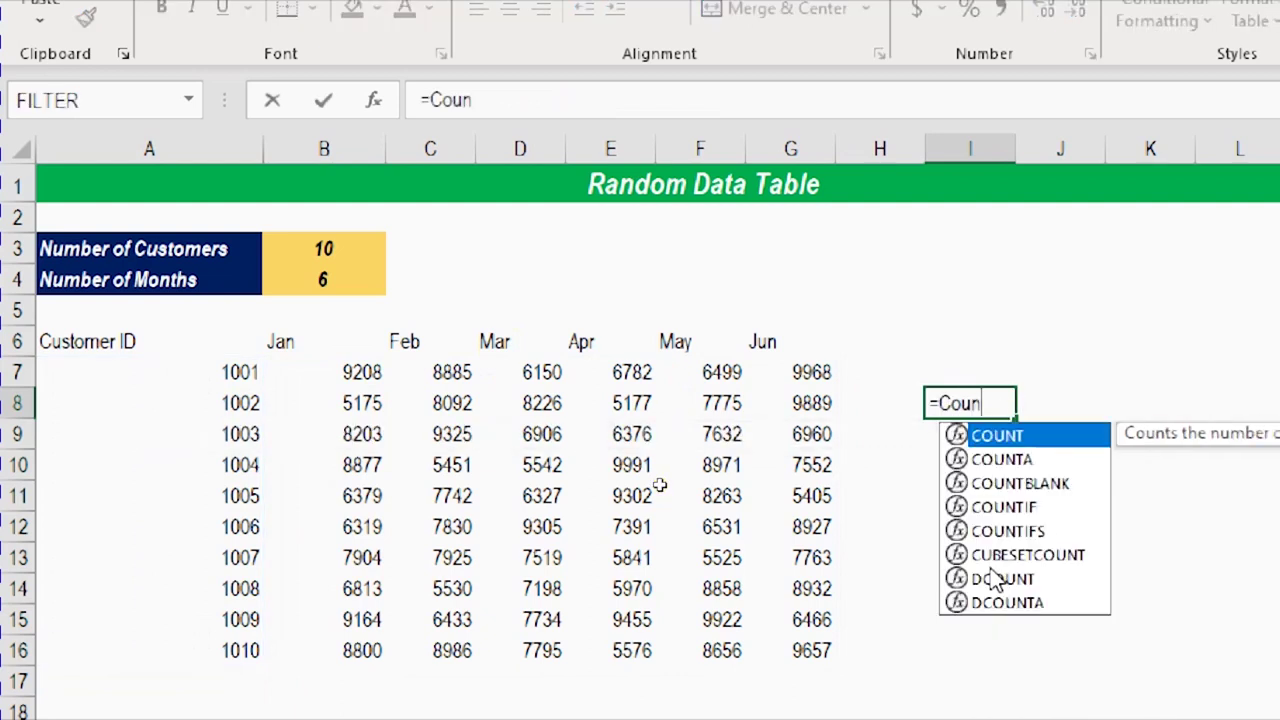
key(Tab)
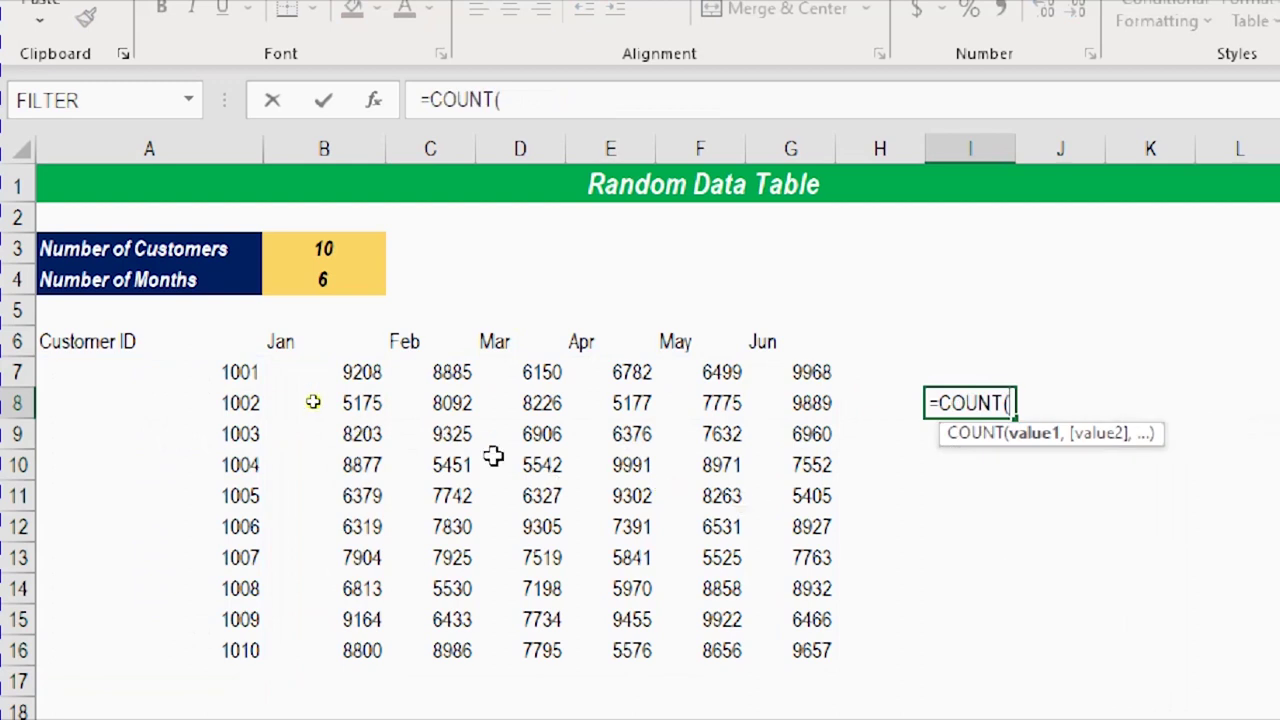
click(217, 371)
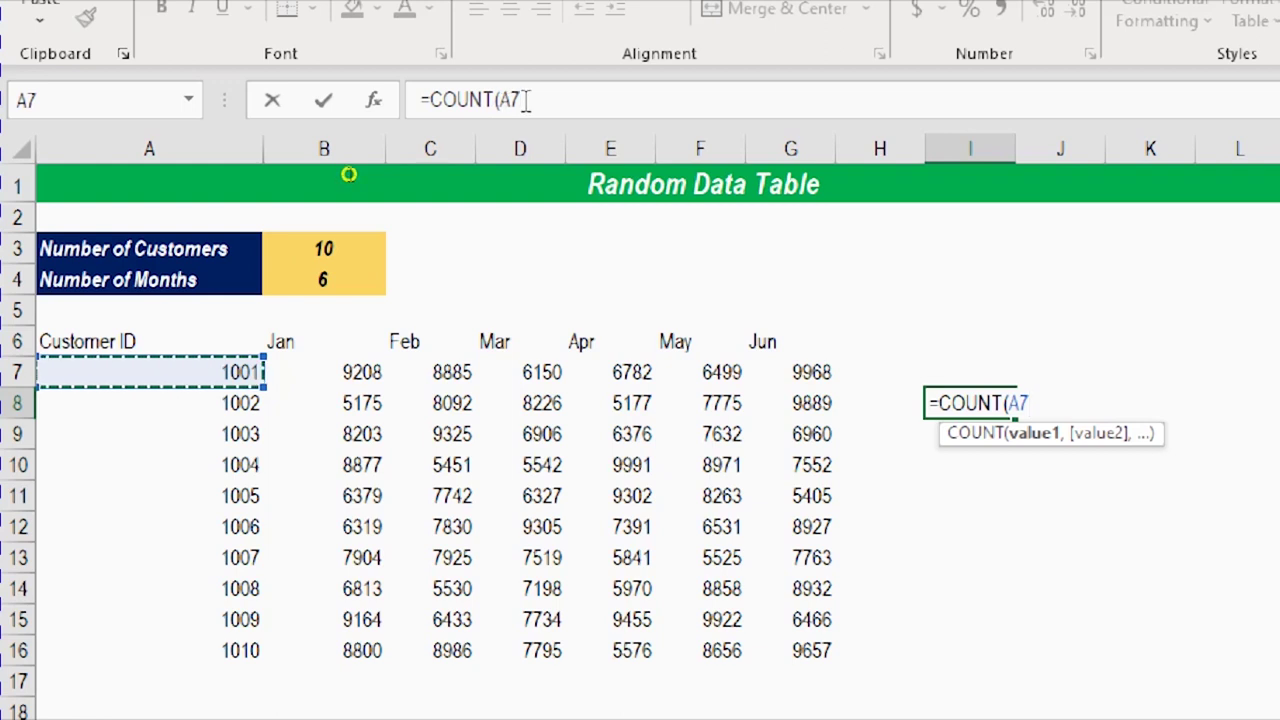
drag(195, 390, 201, 453)
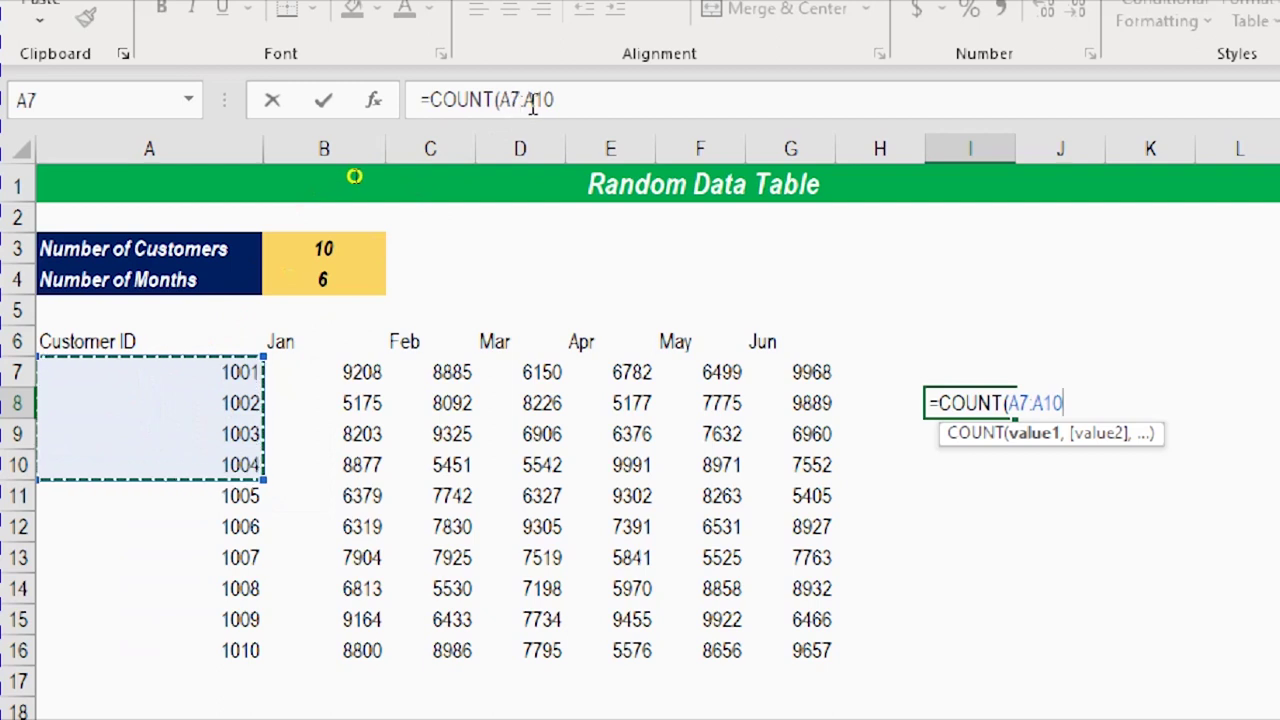
drag(225, 374, 200, 650)
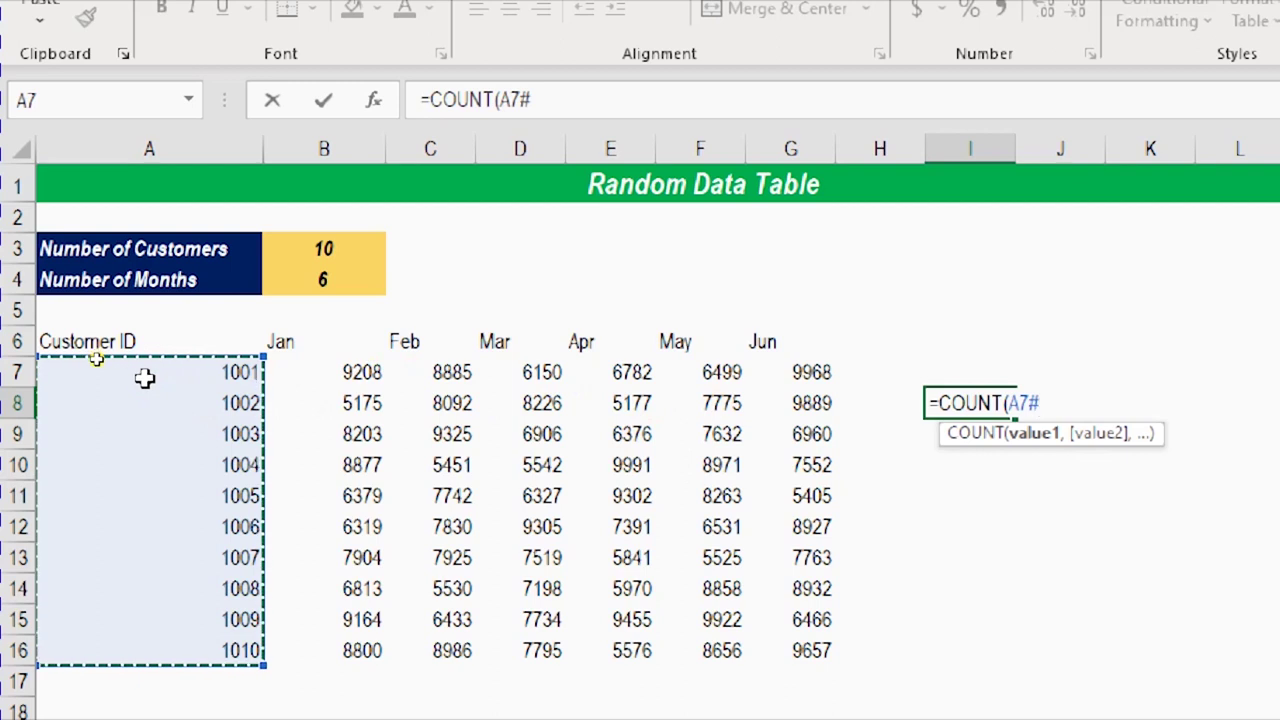
text())
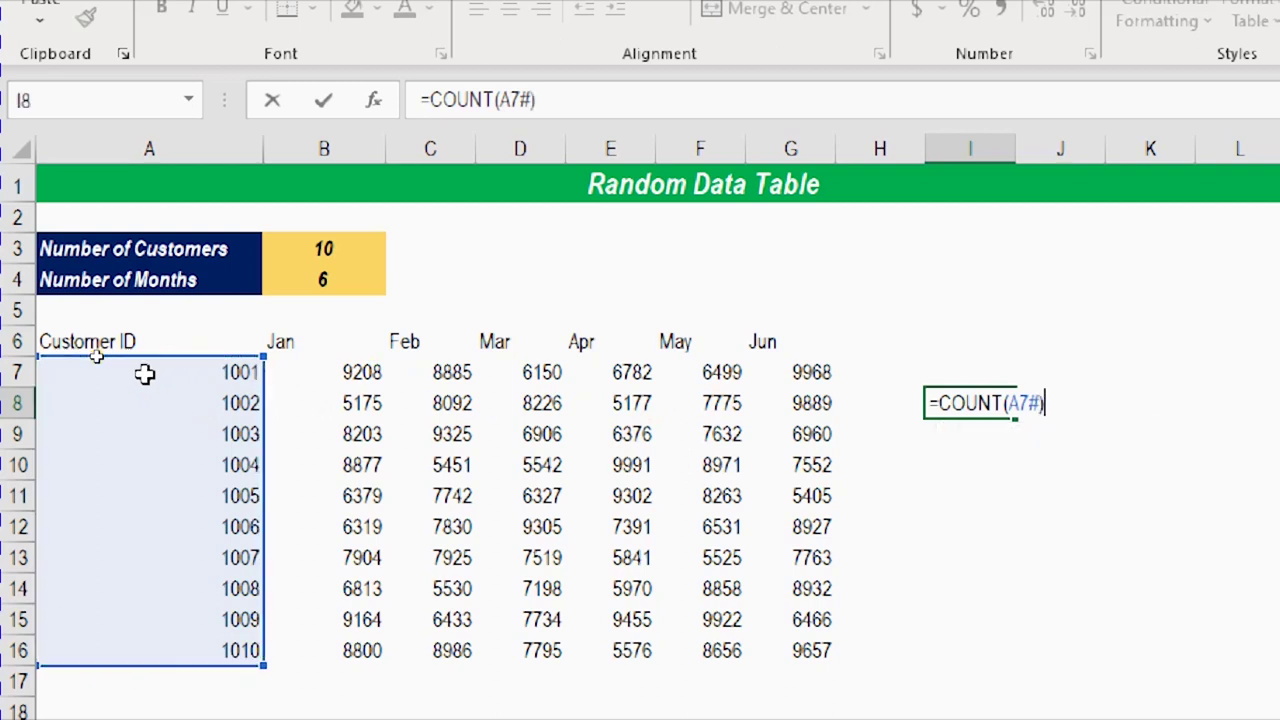
key(Return)
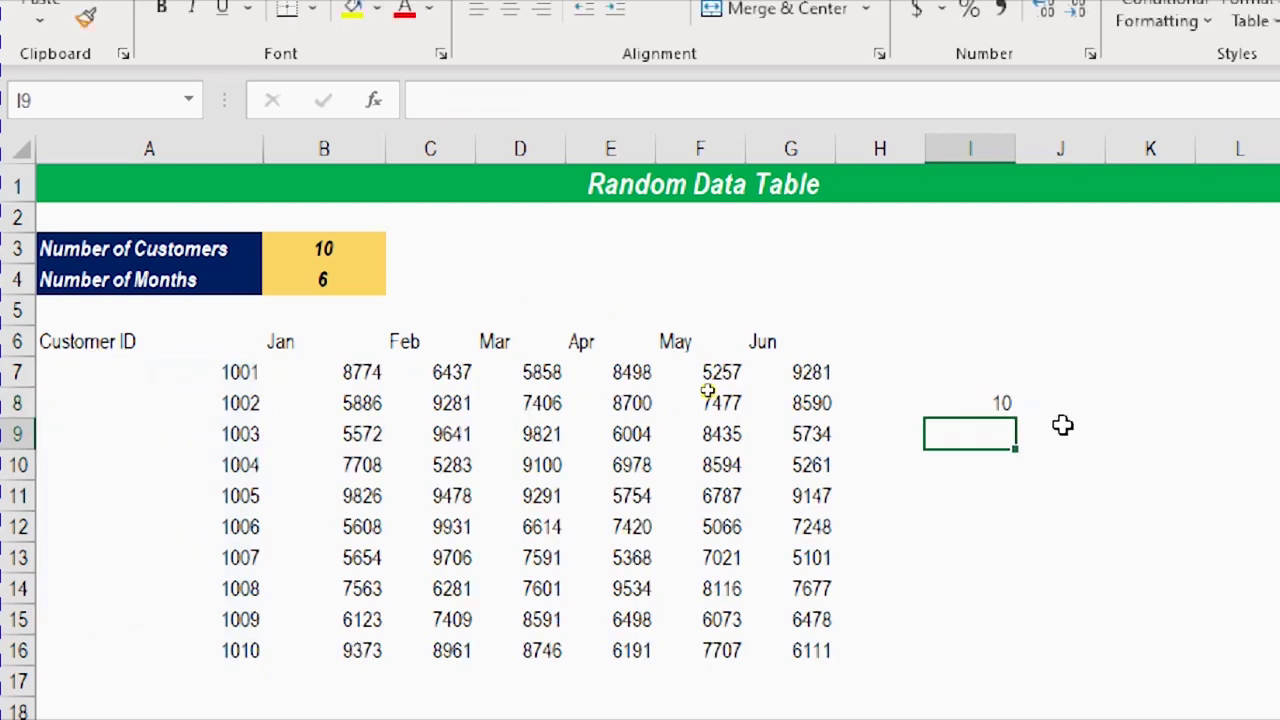
Set the Number of Customers in B3 to 15.
click(279, 254)
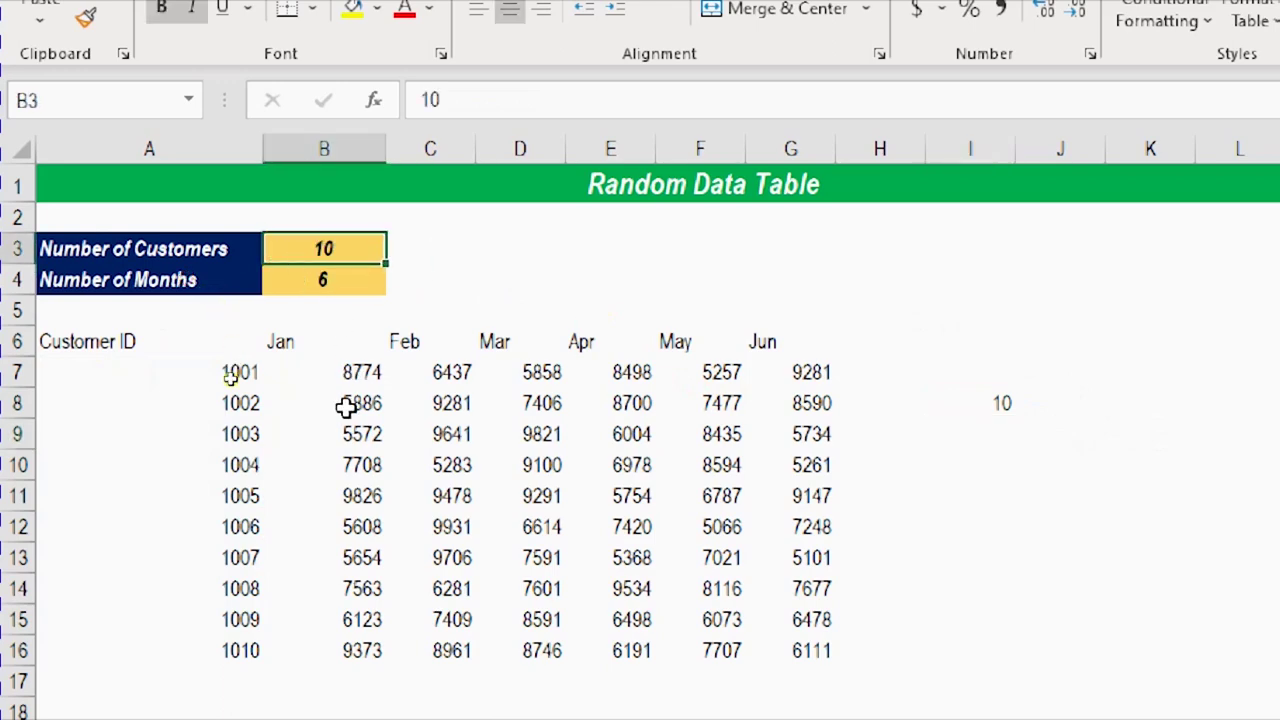
text(15)
key(Return)
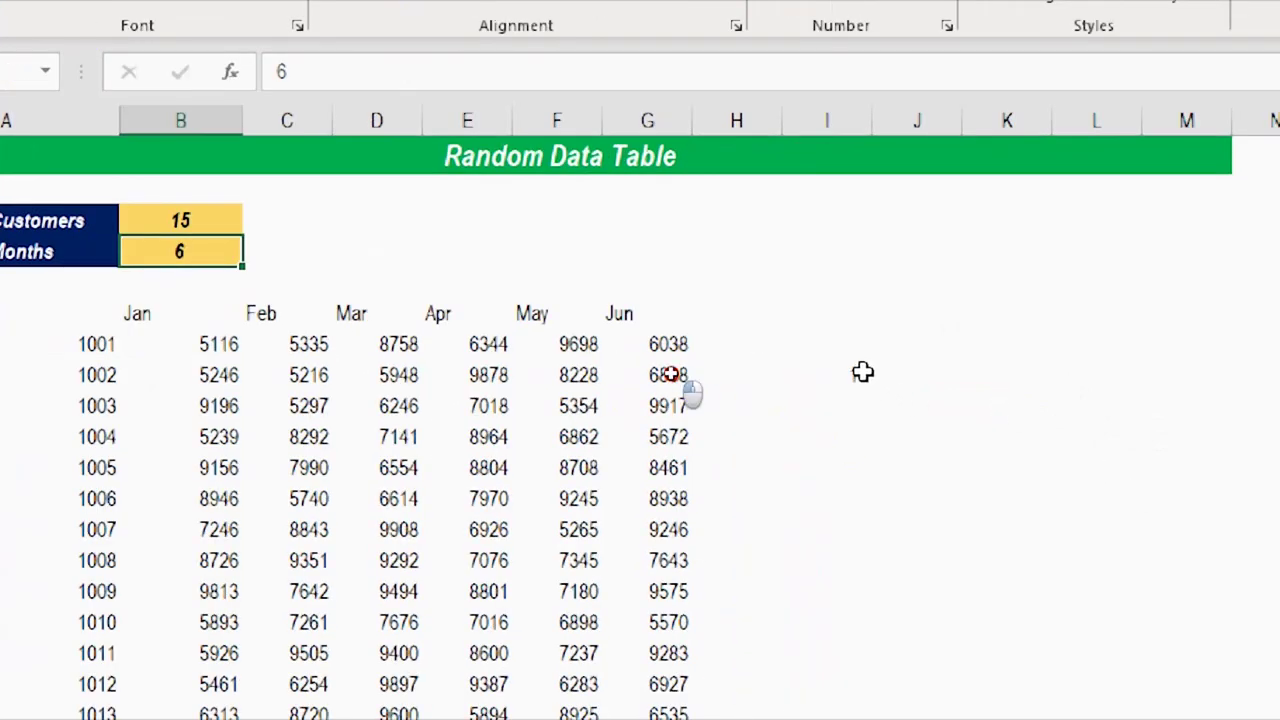
Examine the range referenced by the COUNT formula in I8 and the SEQUENCE formula in A7.
double_click(1007, 403)
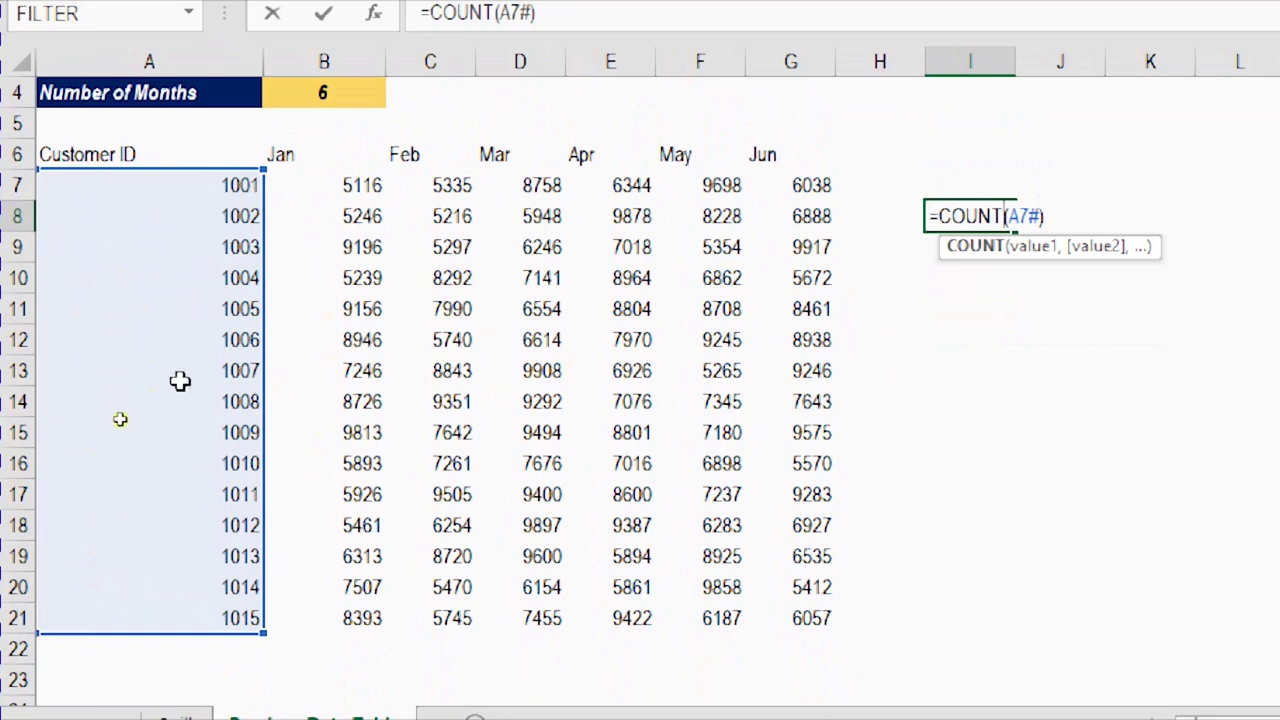
scroll(292, 431, up, 1)
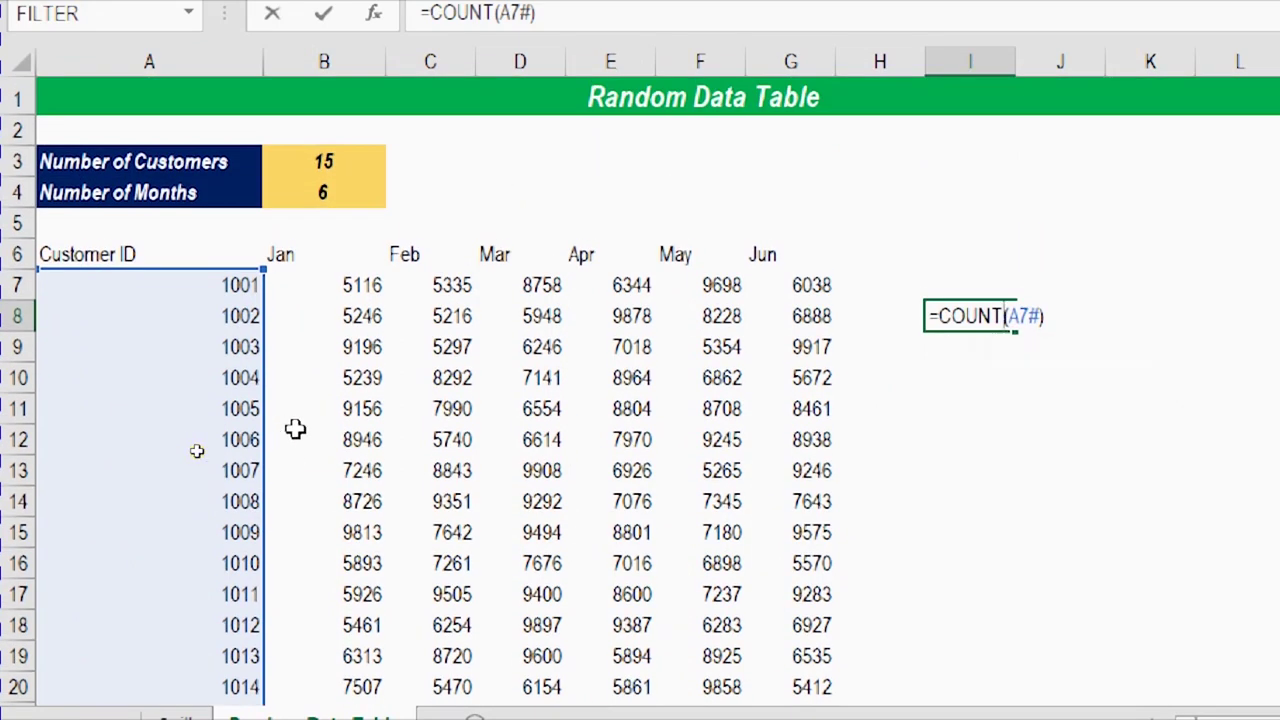
key(Return)
click(964, 318)
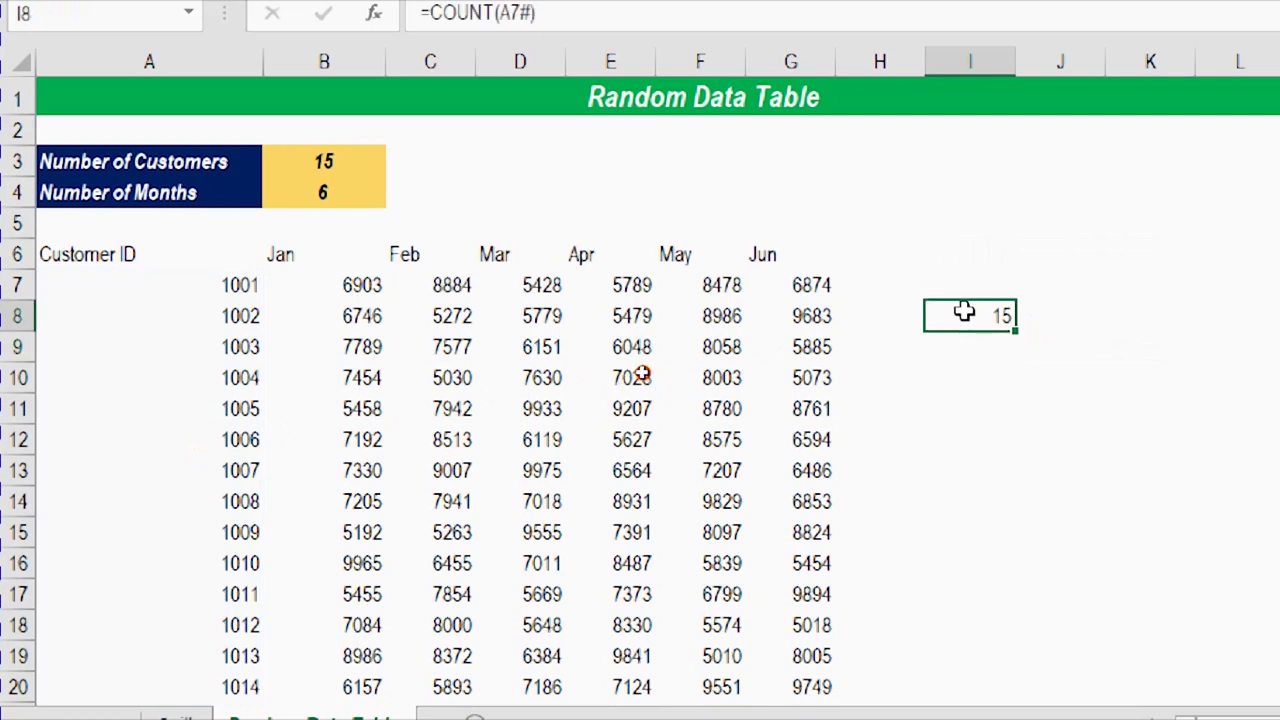
double_click(129, 285)
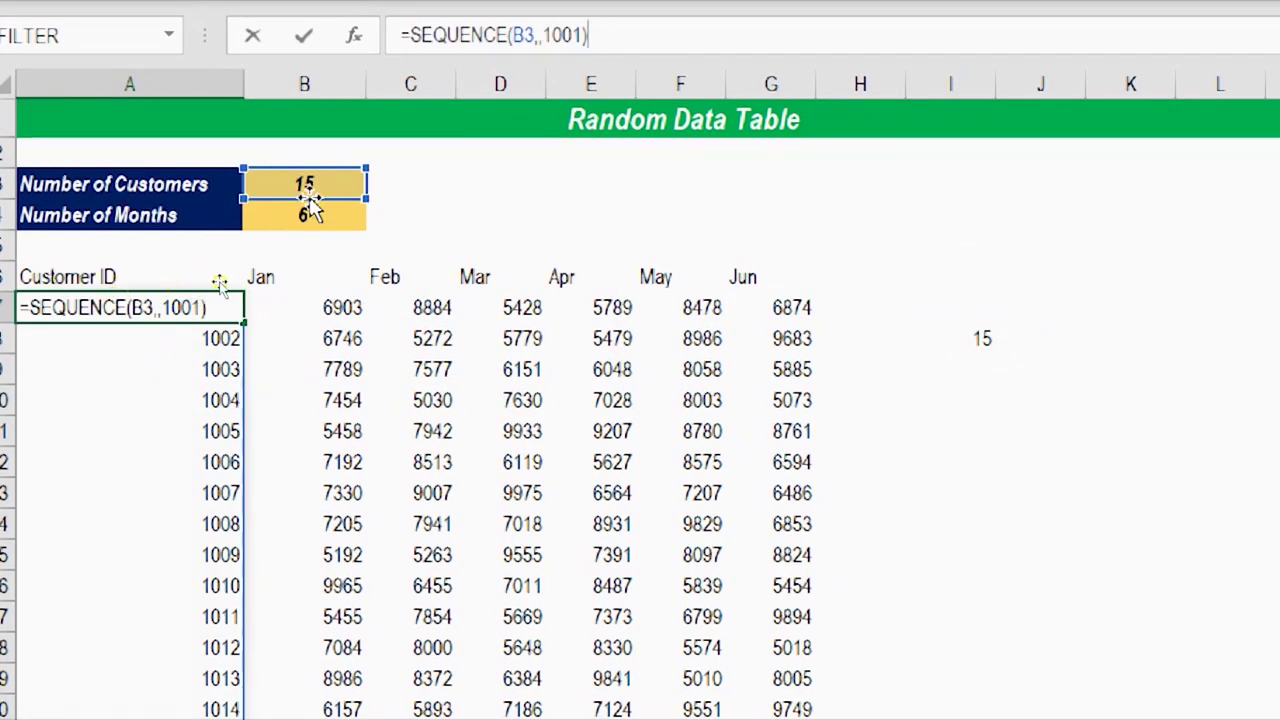
Copy COUNT(A7#) out of the formula in I8 and clear the cell.
click(980, 340)
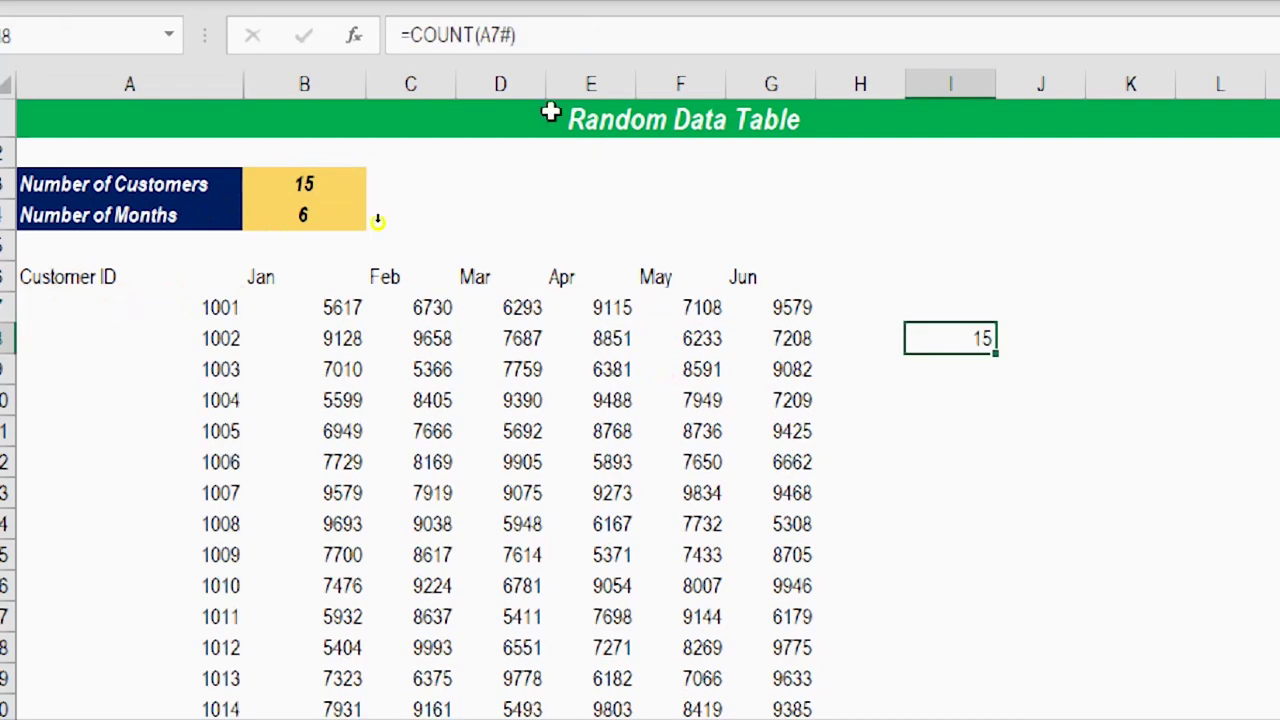
click(409, 35)
drag(409, 35, 549, 52)
key(ctrl+c)
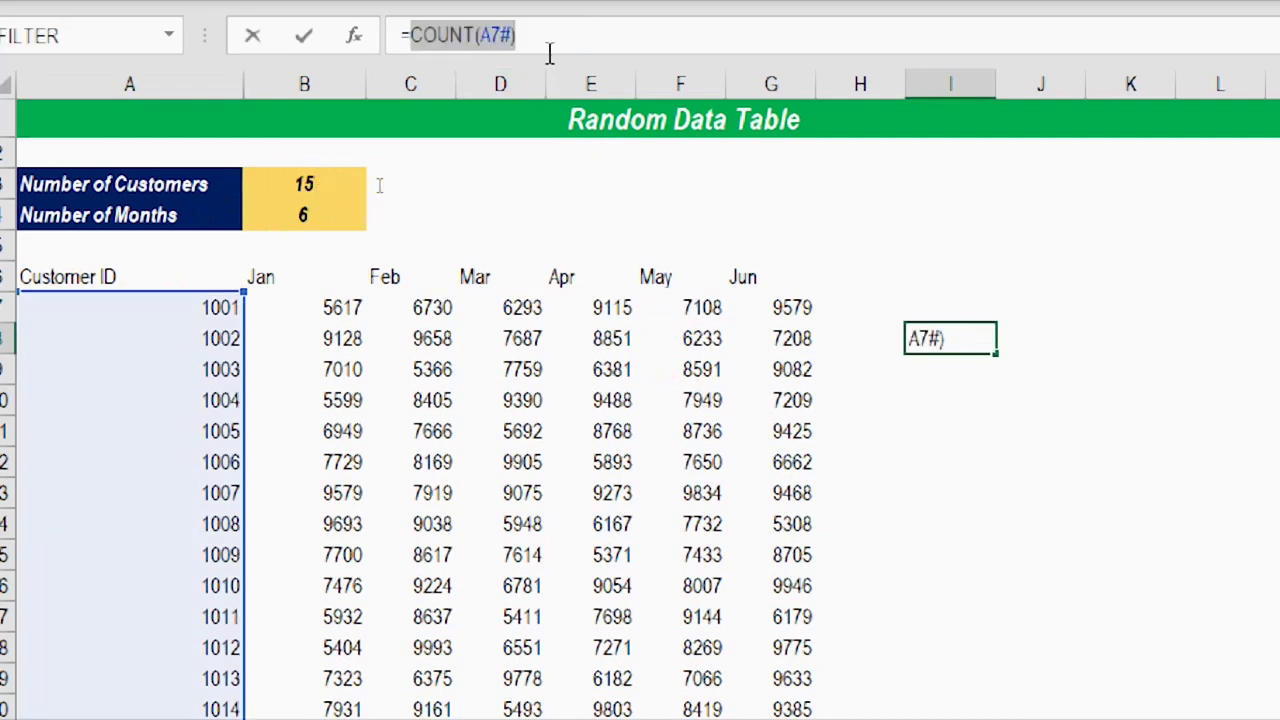
key(Escape)
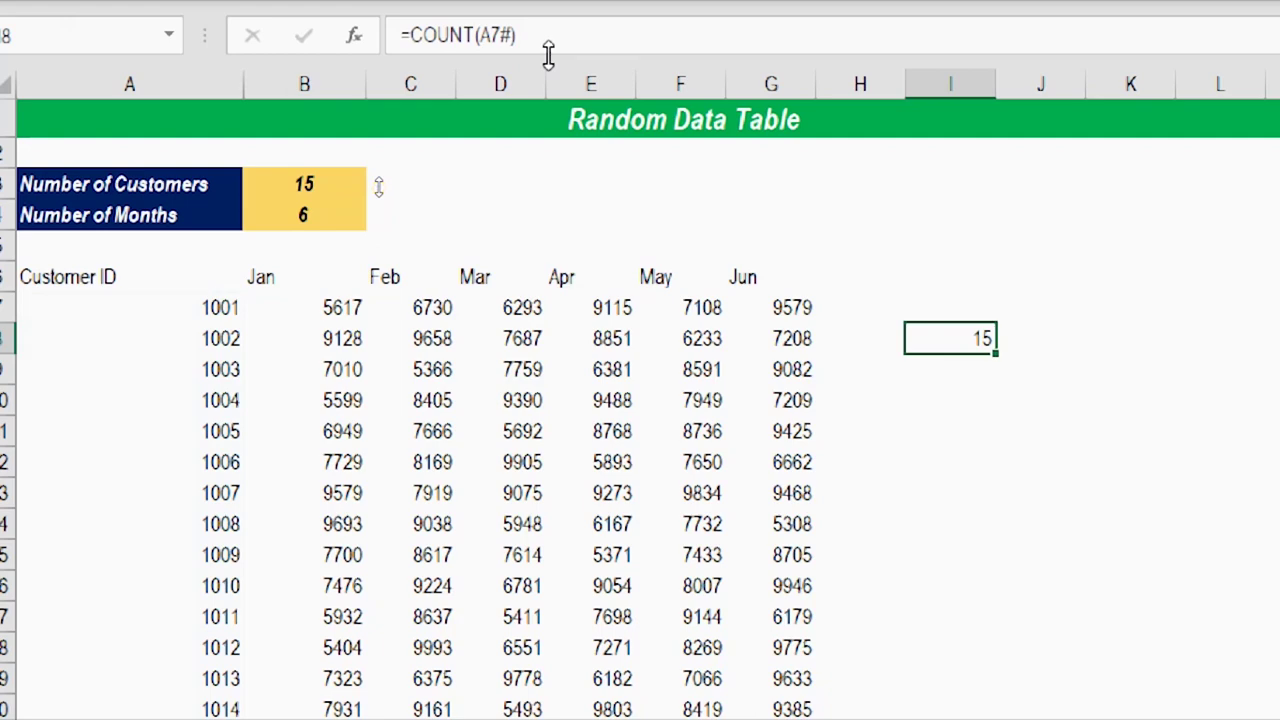
key(Delete)
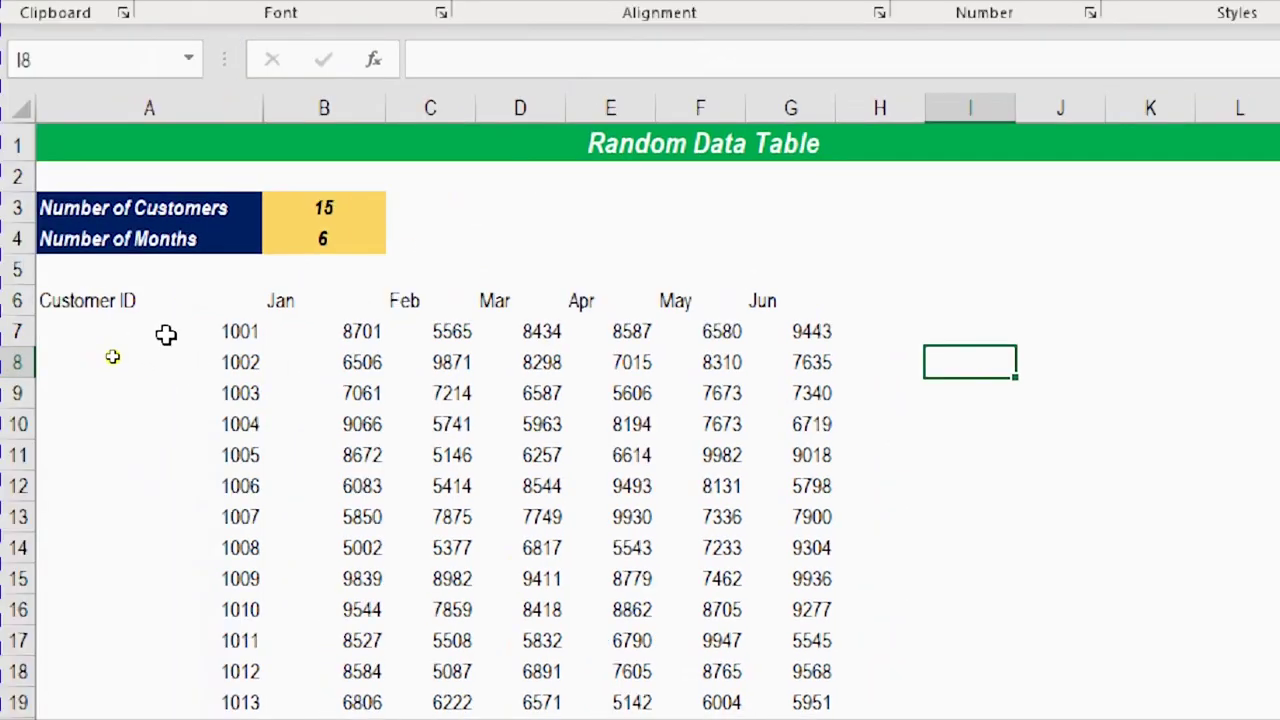
Replace the B3 rows argument of the RANDARRAY formula in B7 with the copied COUNT(A7#).
click(294, 331)
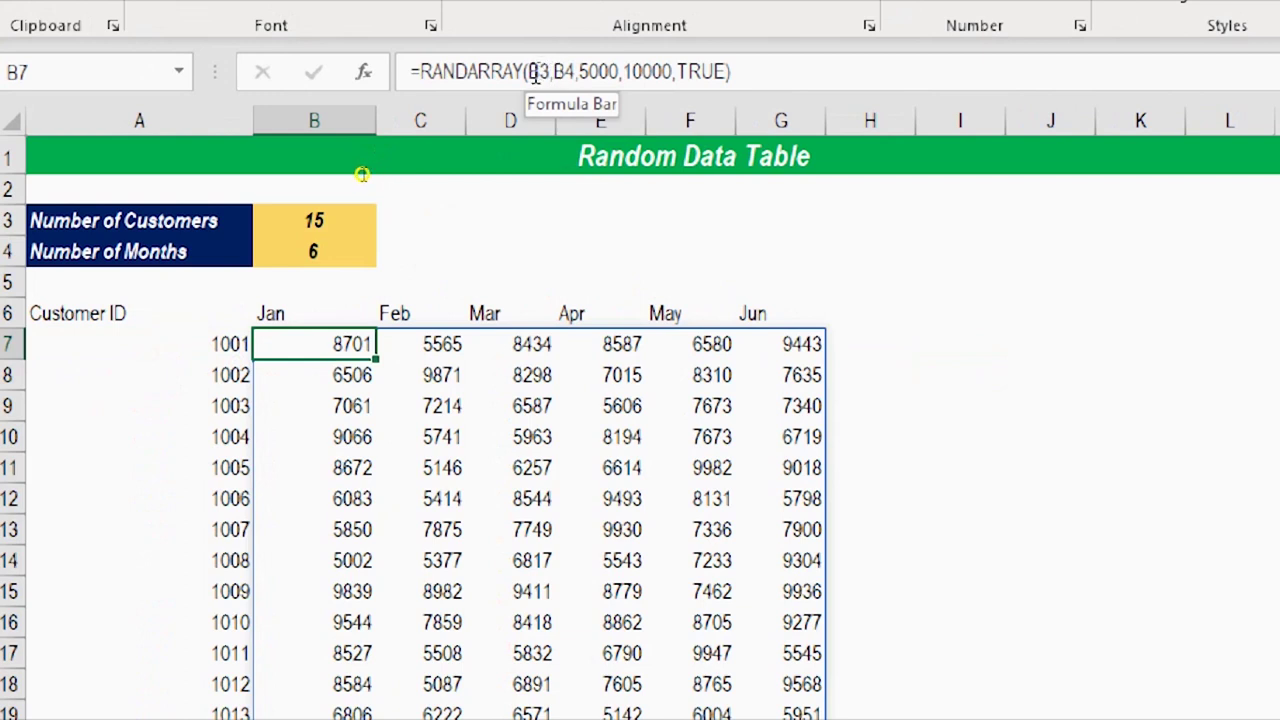
double_click(545, 73)
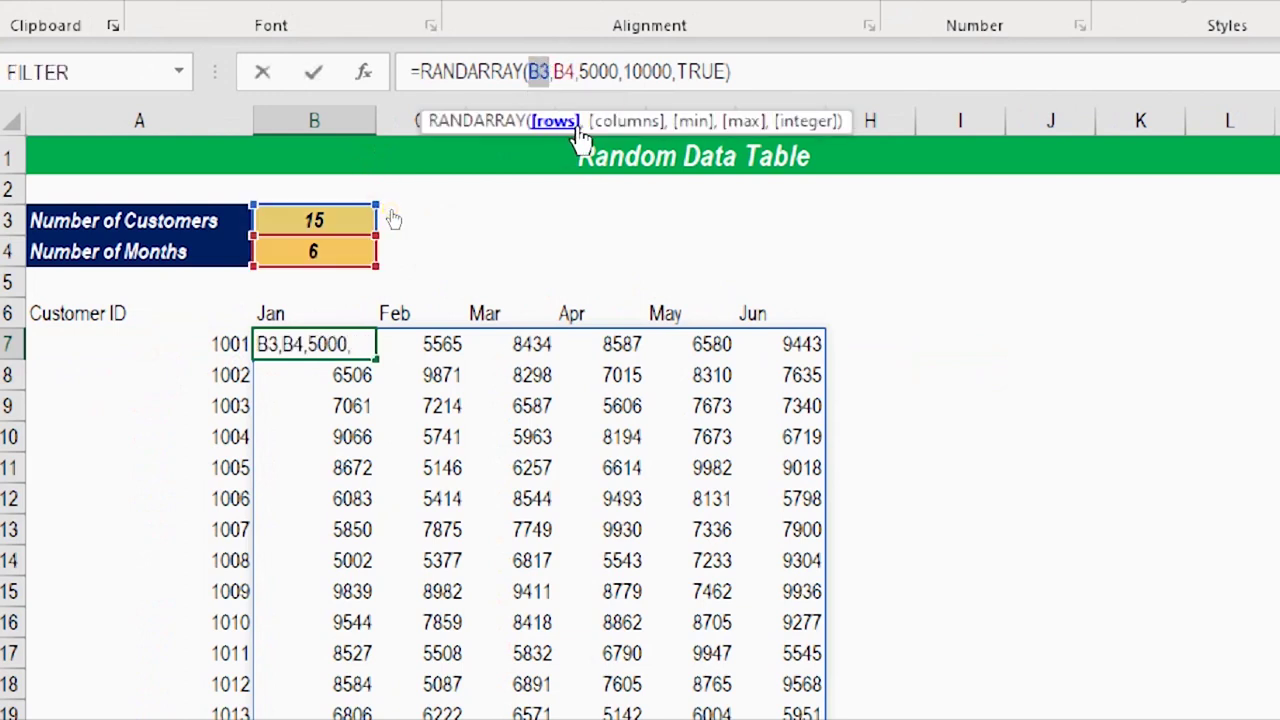
key(ctrl+v)
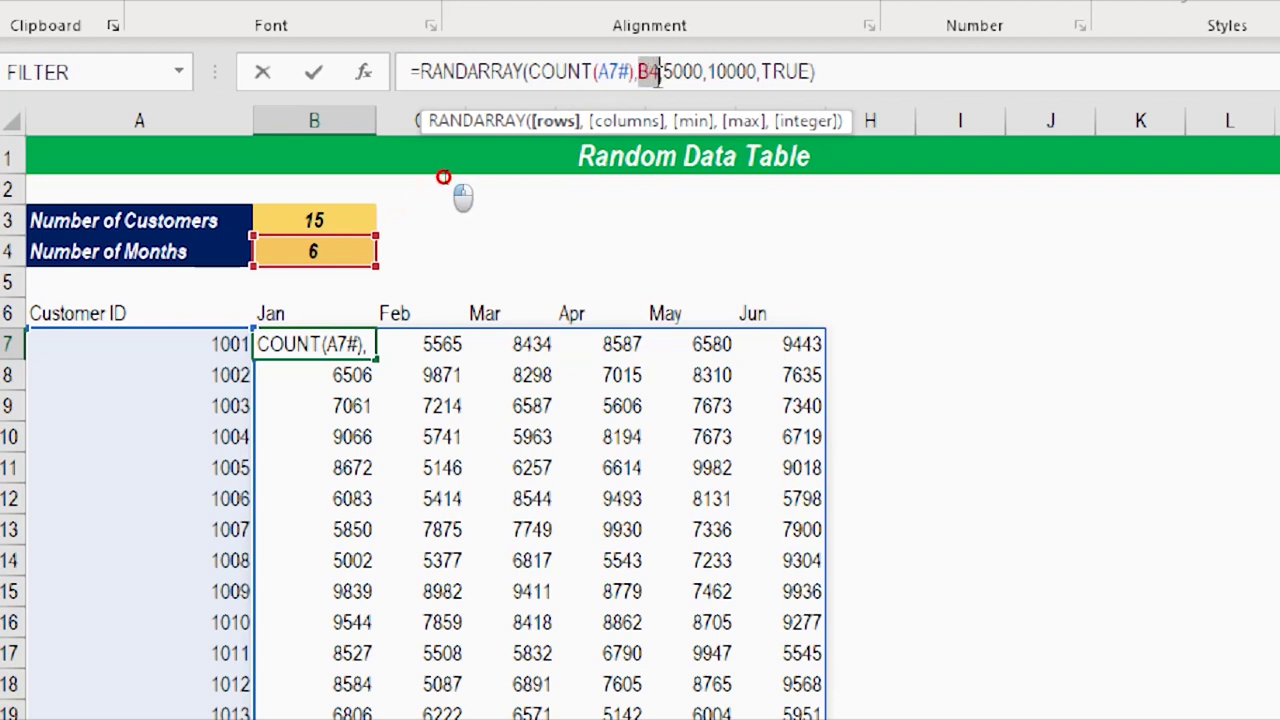
Replace the B4 columns argument in B7 with COUNTA(B6#), giving =RANDARRAY(COUNT(A7#),COUNTA(B6#),5000,10000,TRUE).
text(,)
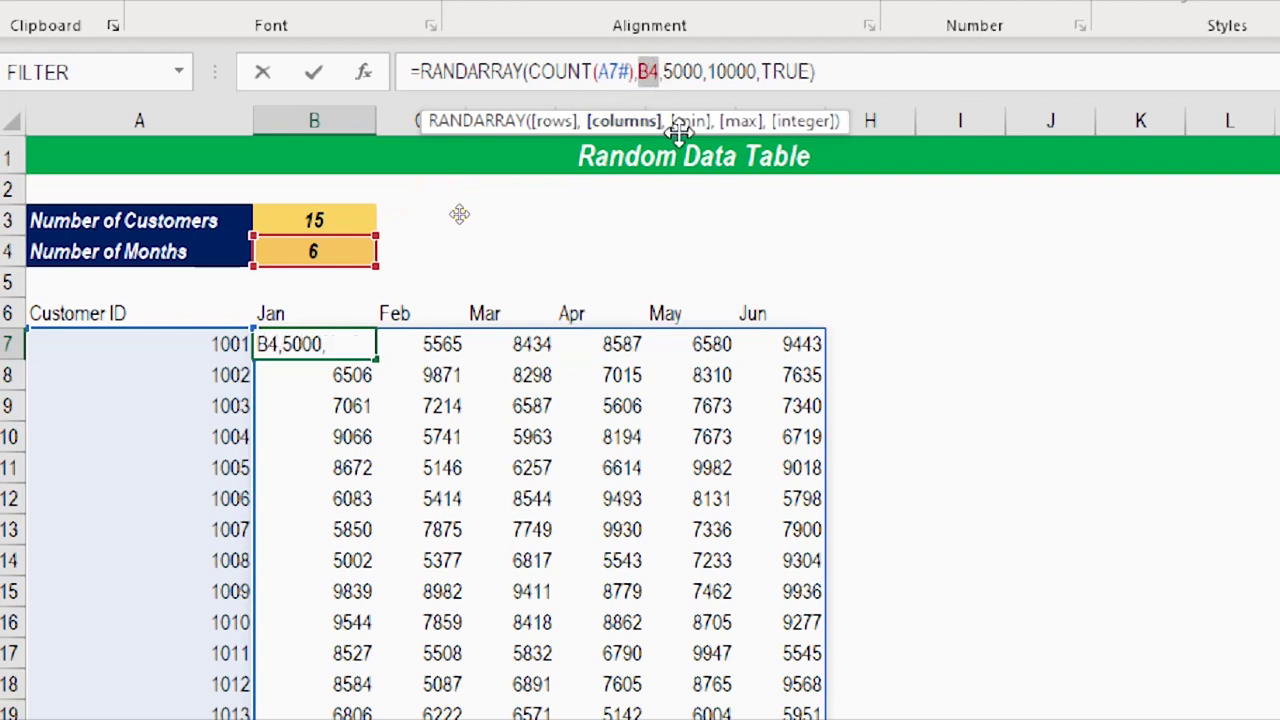
text(Count)
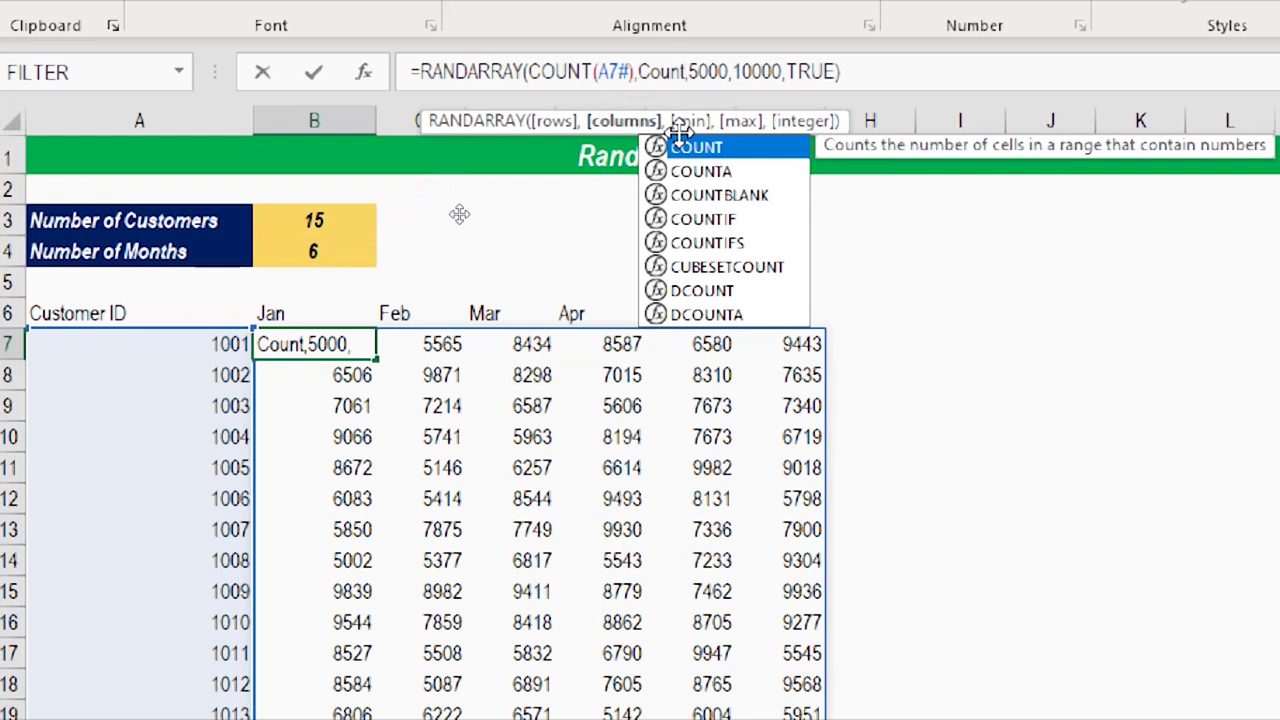
double_click(718, 171)
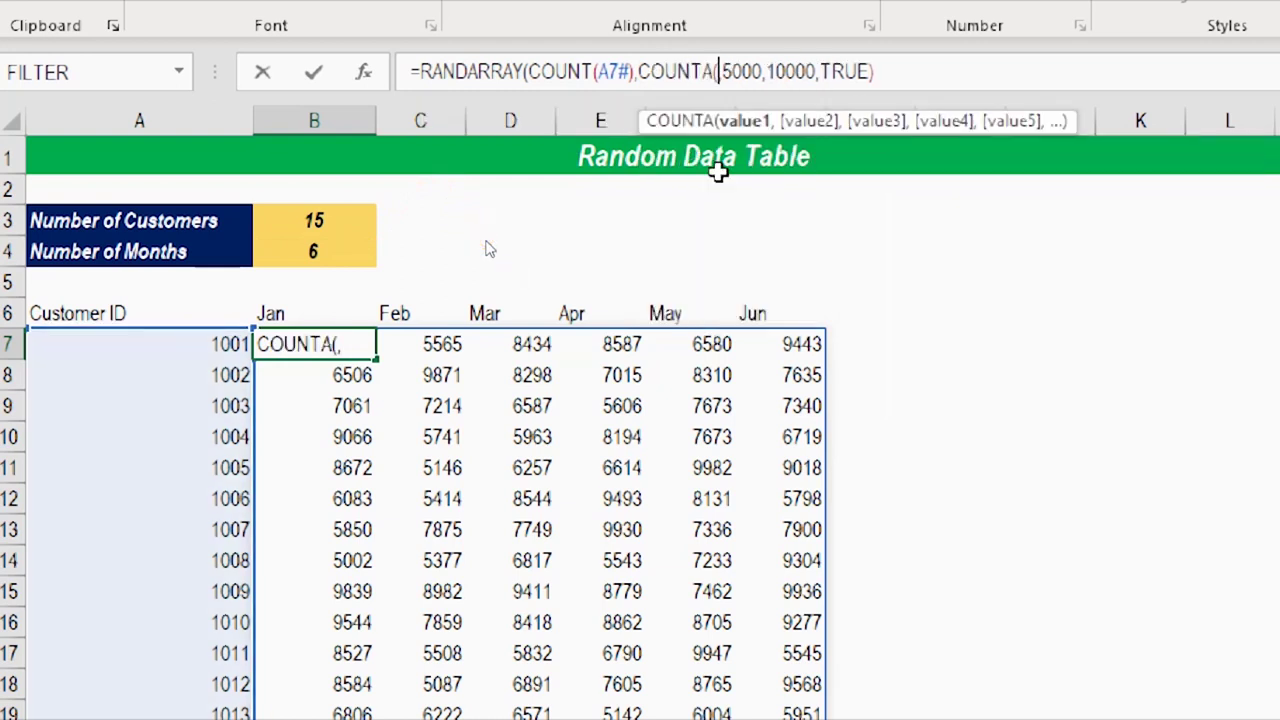
drag(274, 314, 452, 338)
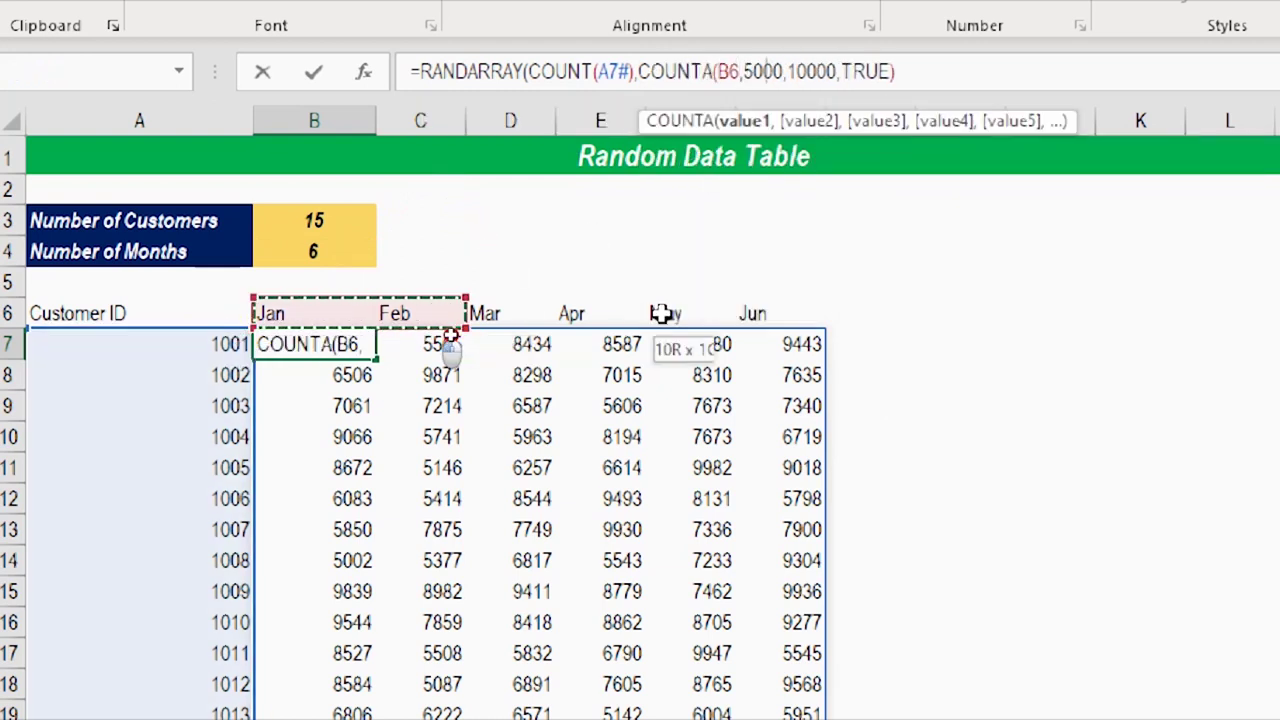
drag(662, 314, 749, 309)
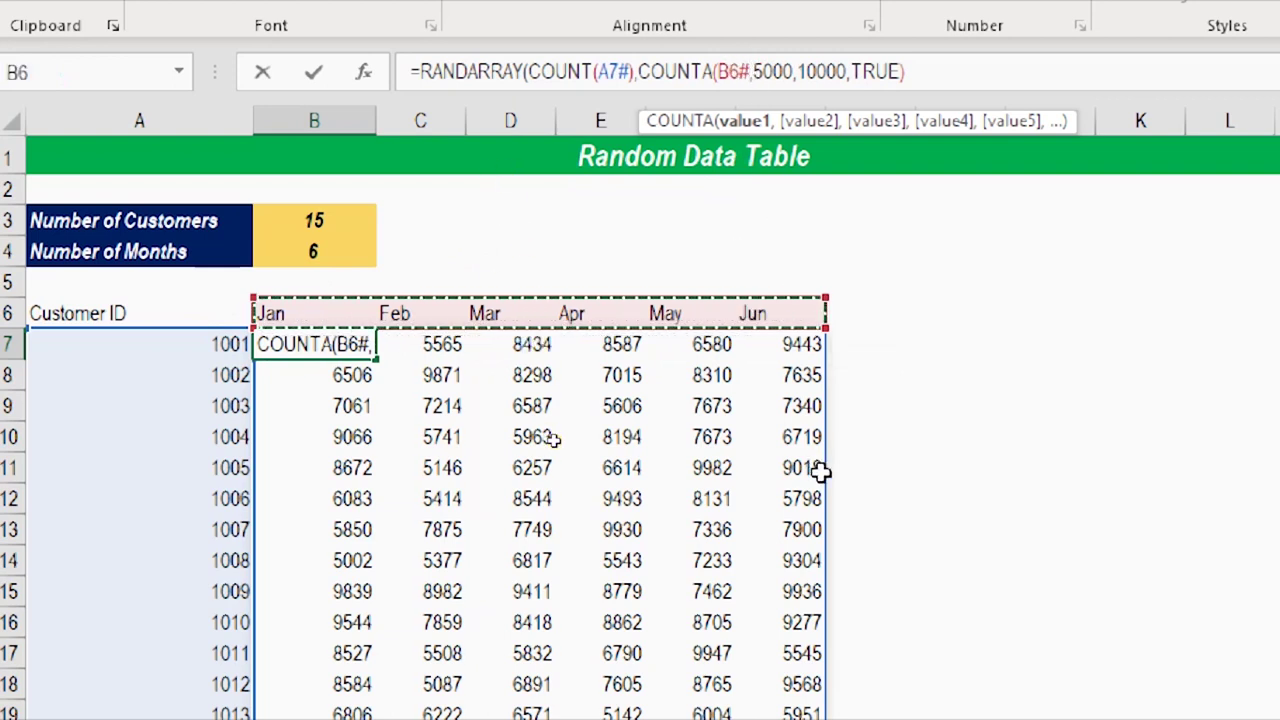
text())
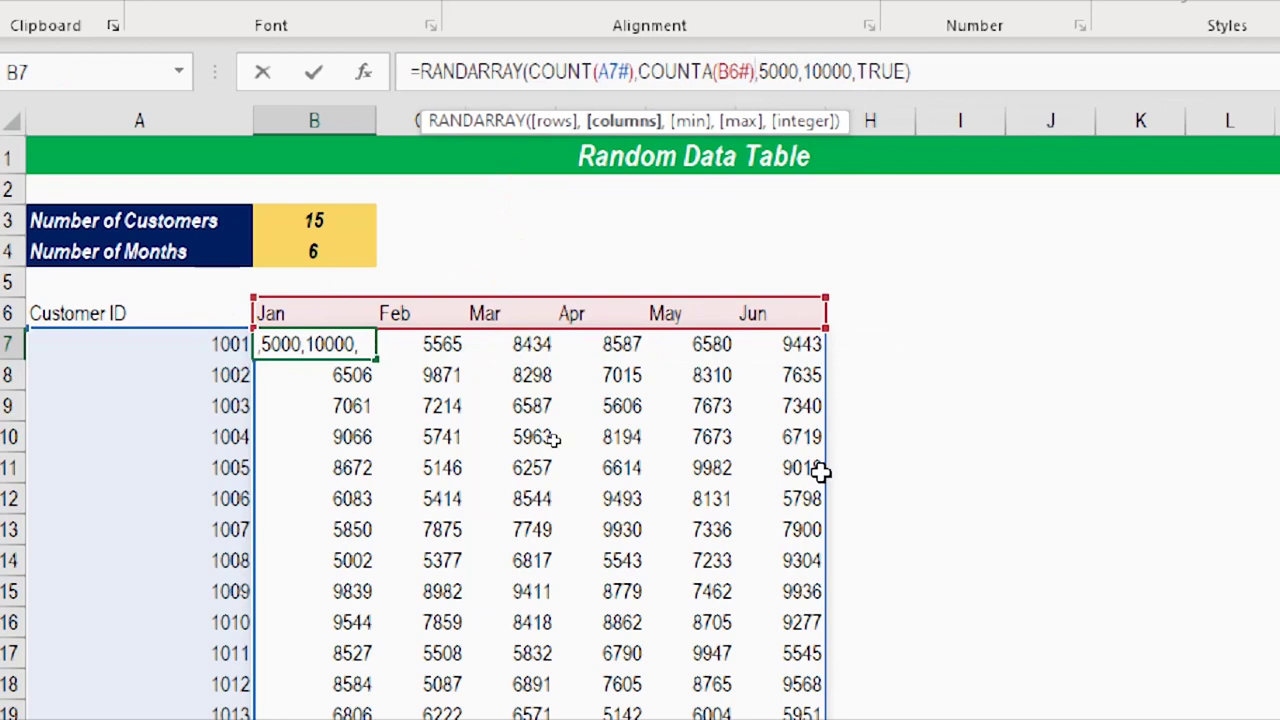
text(,5000,10000,TRUE))
key(Return)
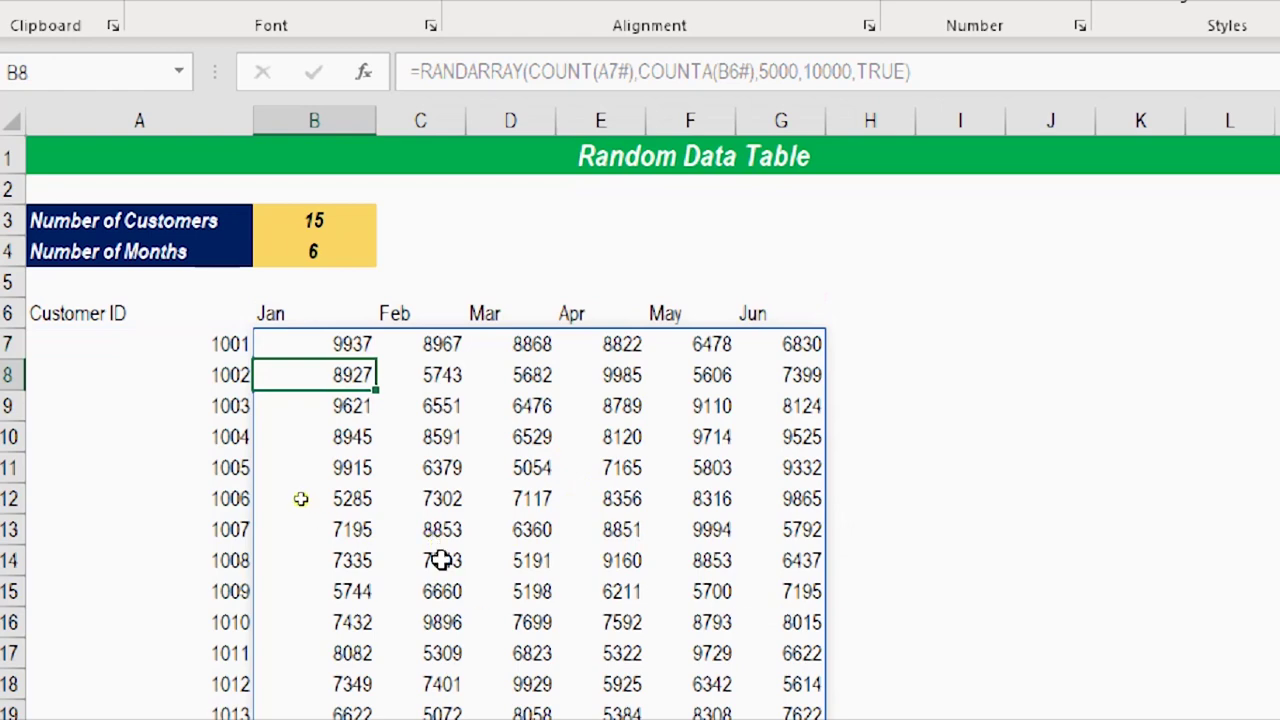
Set the Number of Customers in B3 to 5 and the Number of Months in B4 to 3.
scroll(370, 522, down, 1)
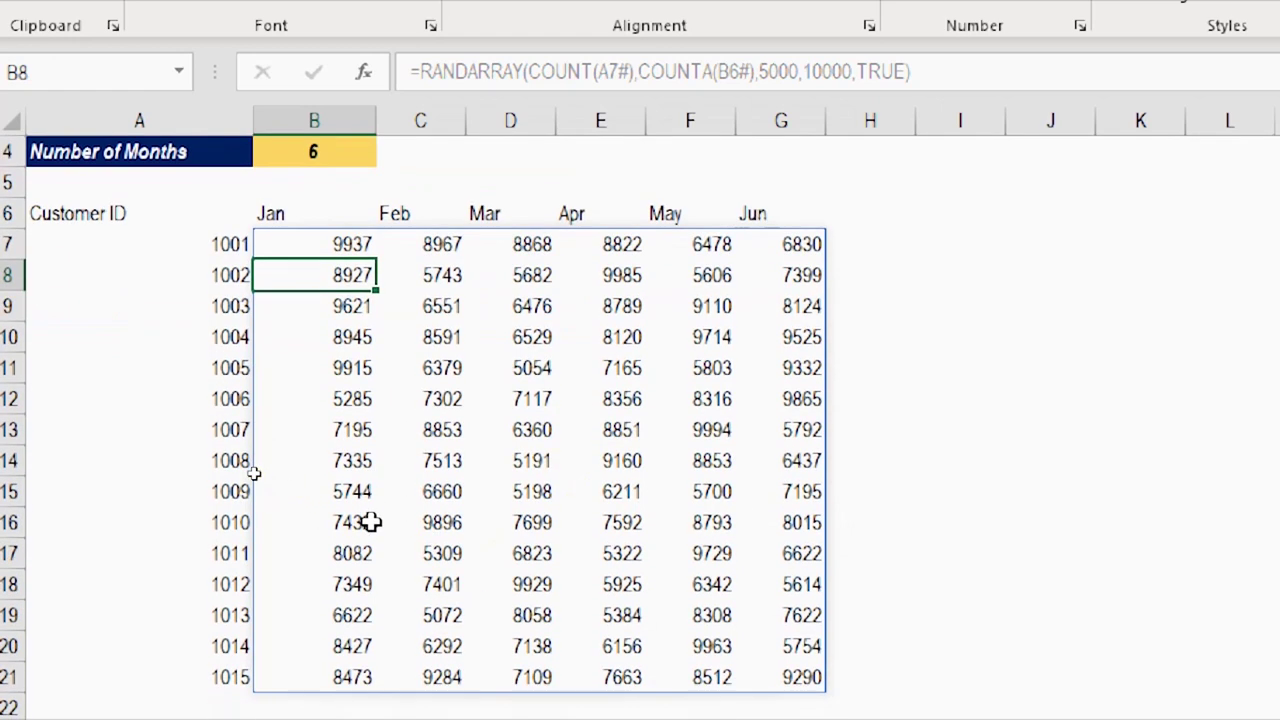
scroll(373, 516, up, 1)
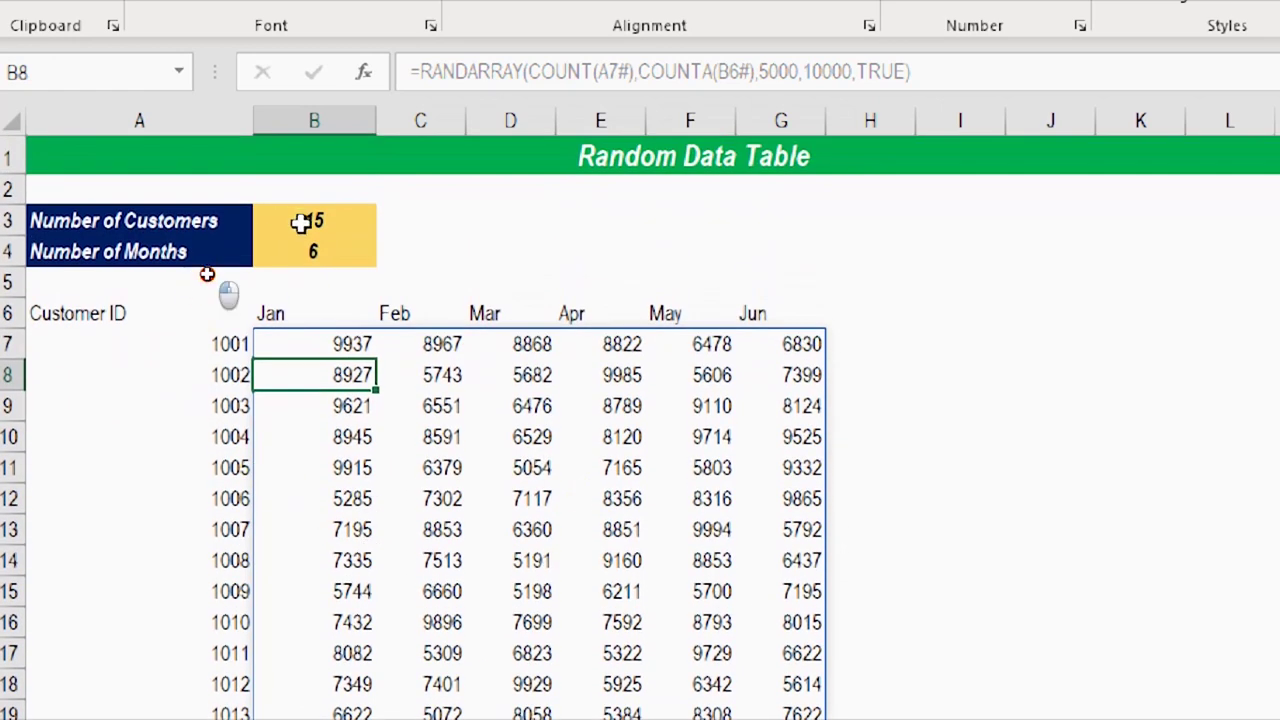
click(268, 228)
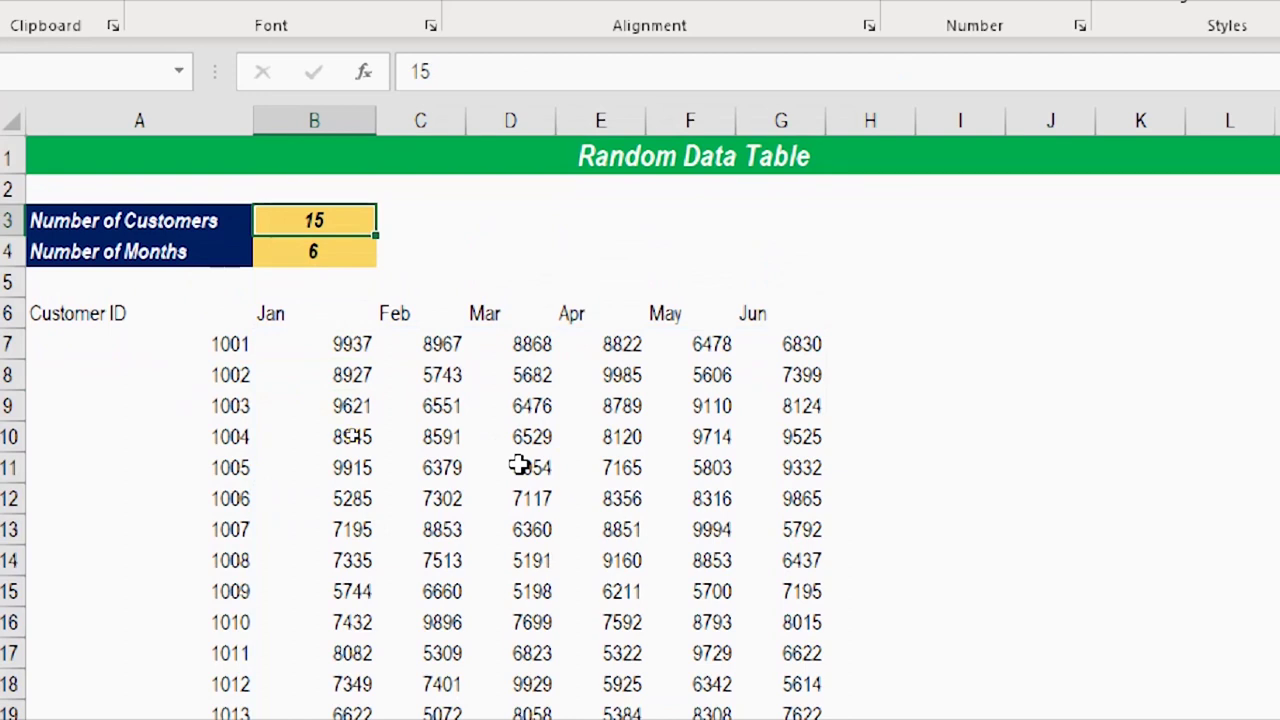
text(5)
key(Return)
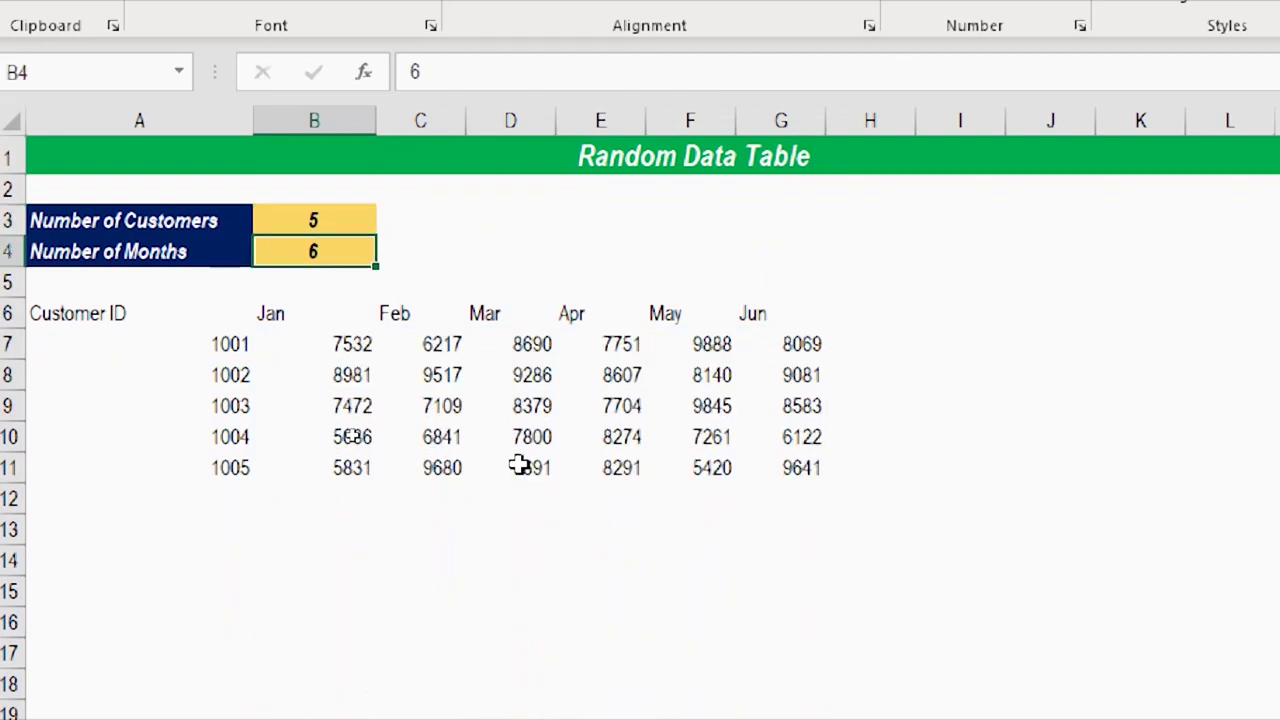
text(3)
key(Return)
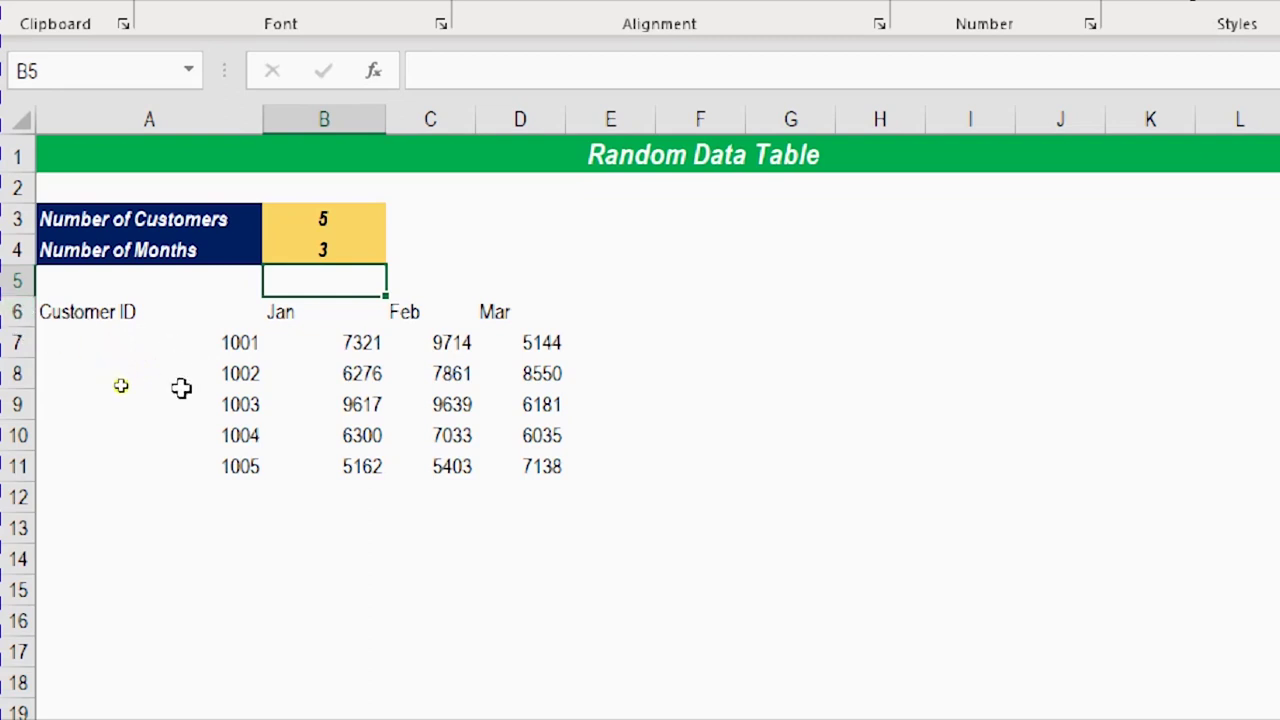
Start a conditional formatting rule on row 6 that formats only cells containing No Blanks.
click(16, 313)
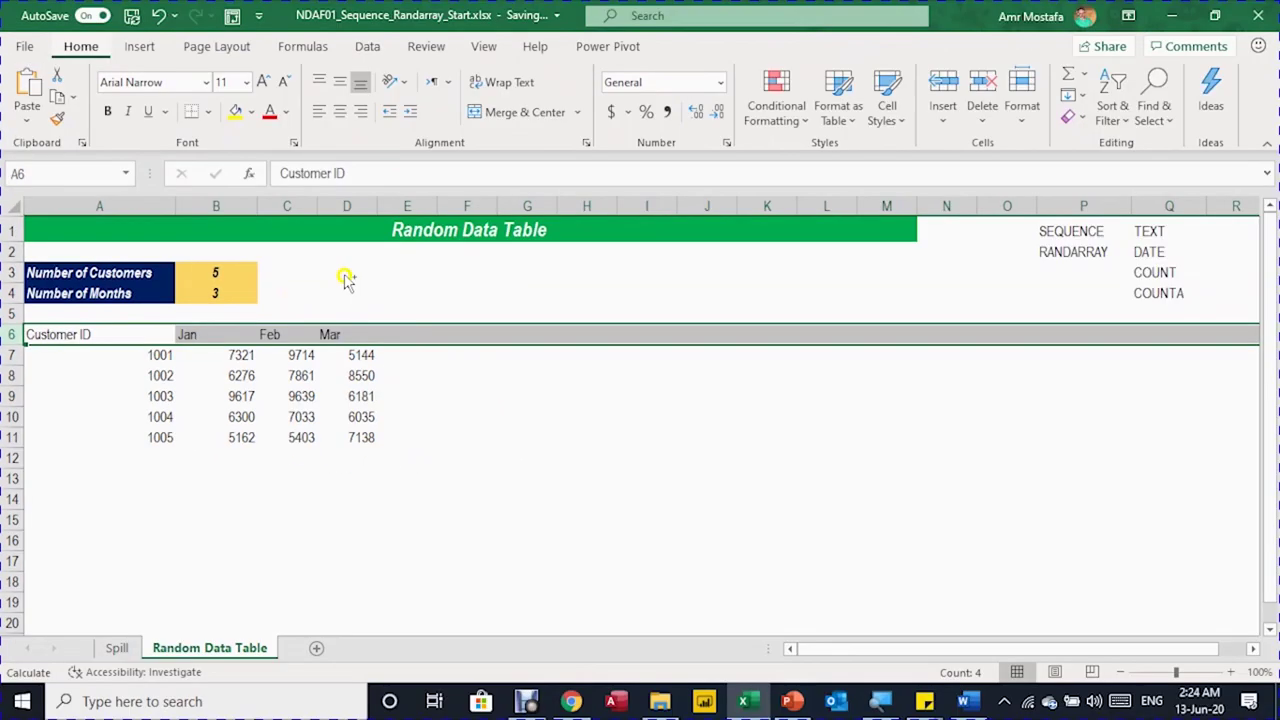
click(776, 108)
click(808, 380)
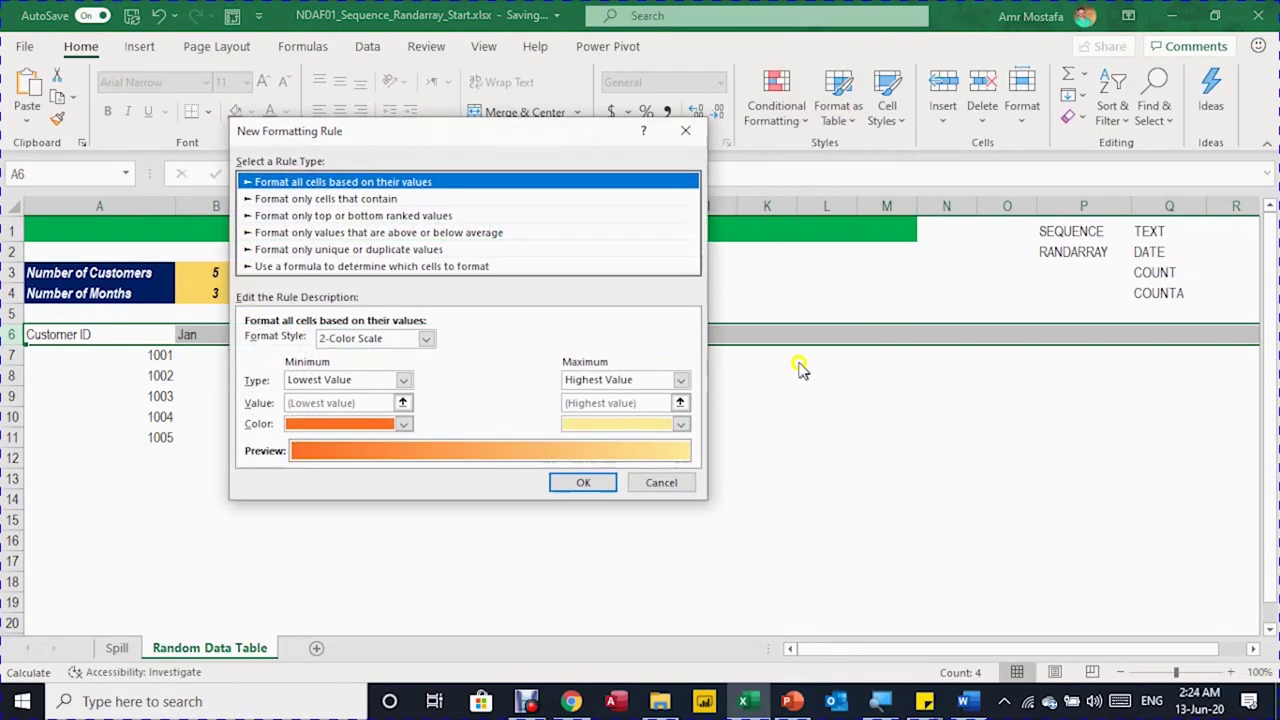
click(347, 199)
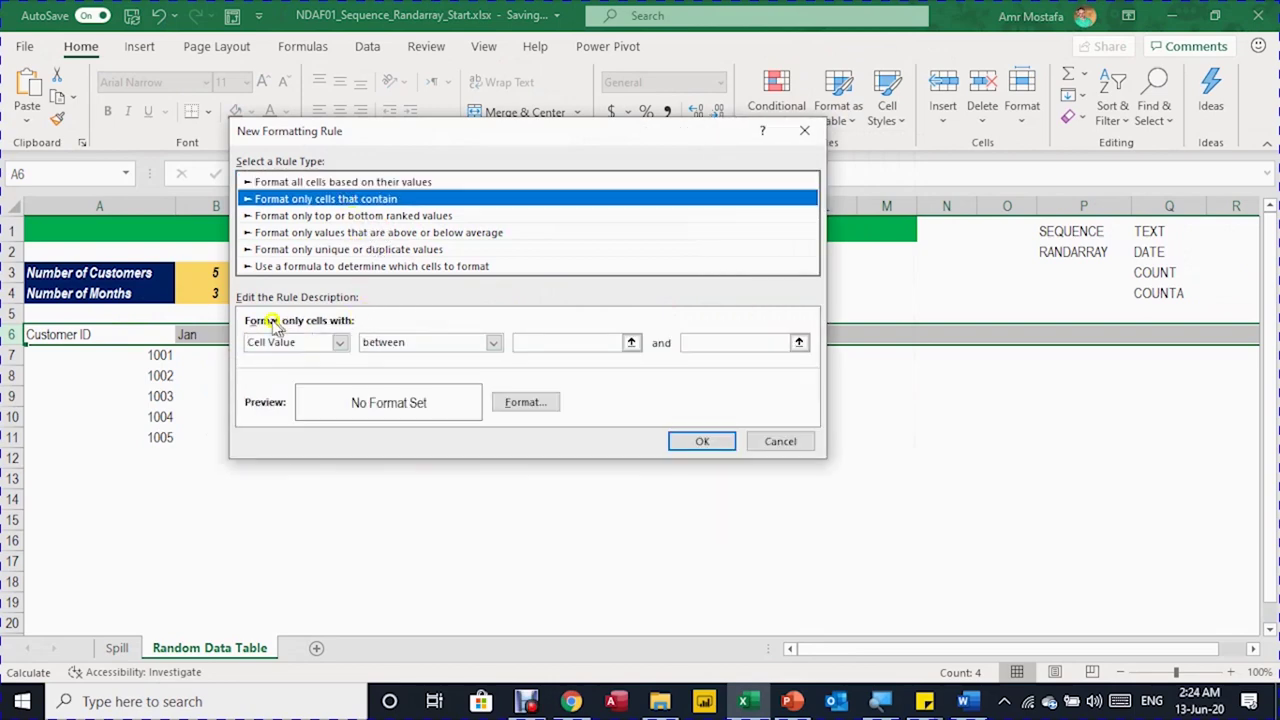
click(310, 345)
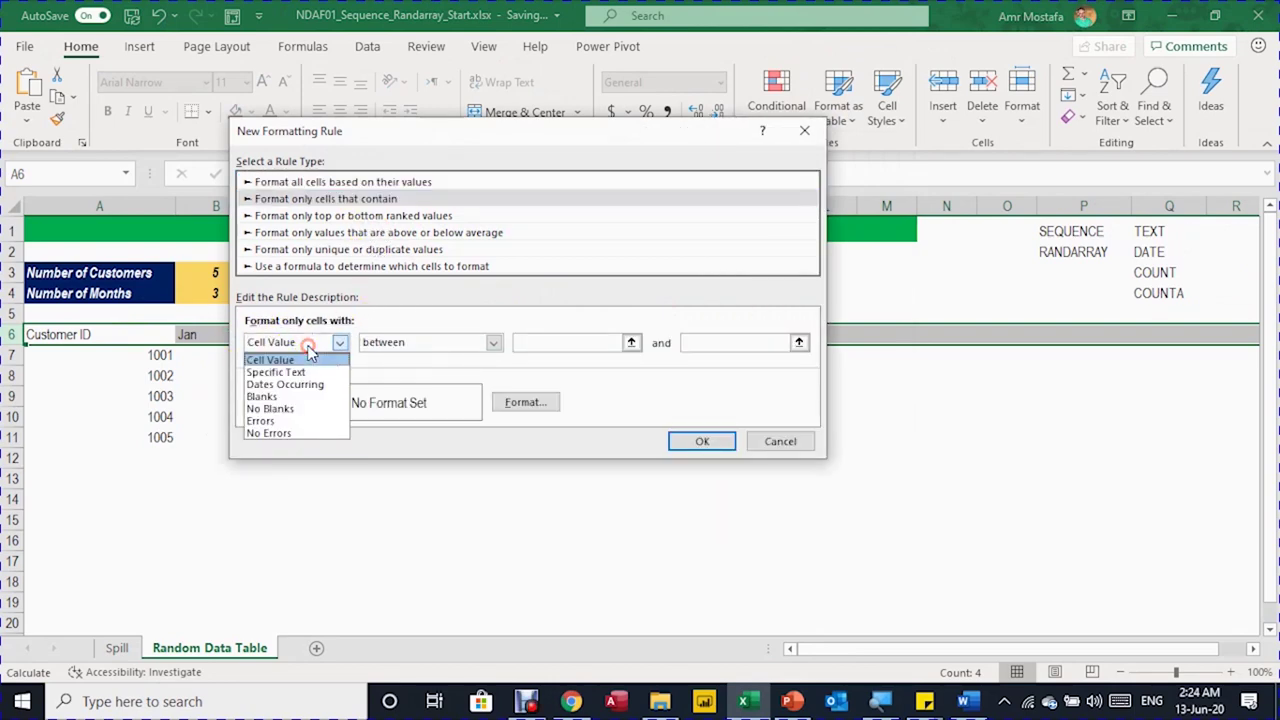
click(294, 409)
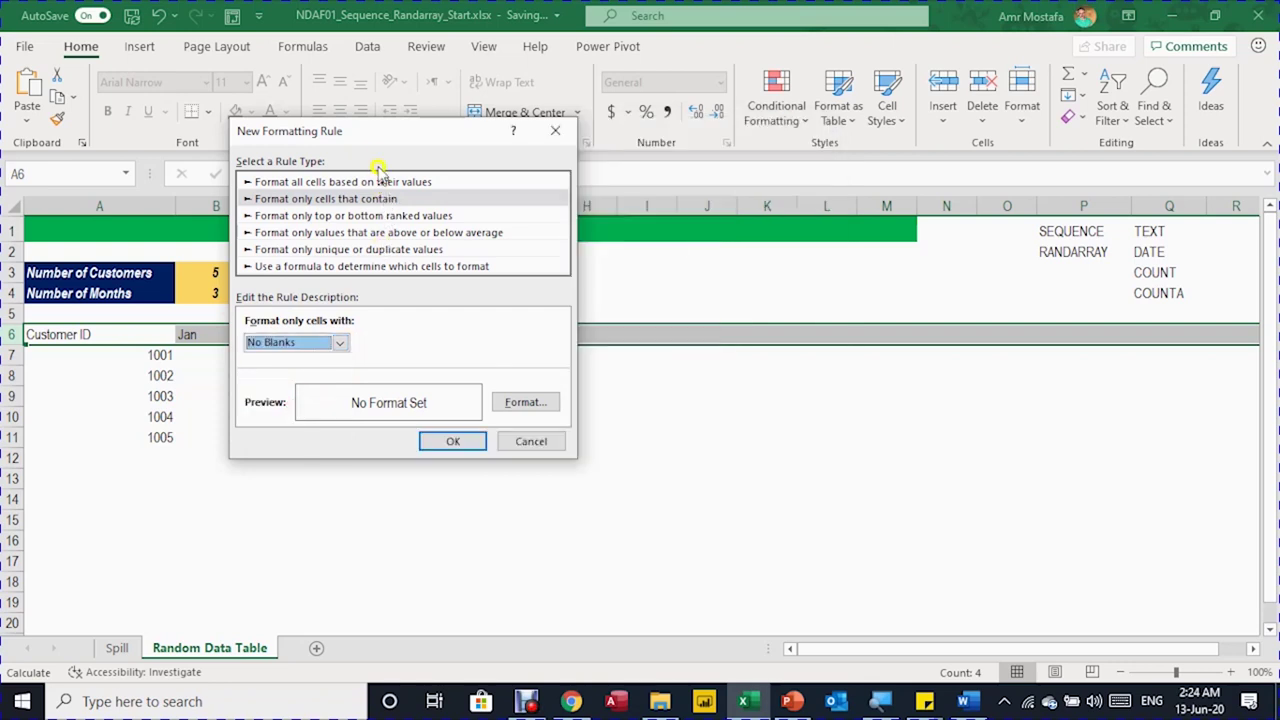
drag(378, 138, 572, 377)
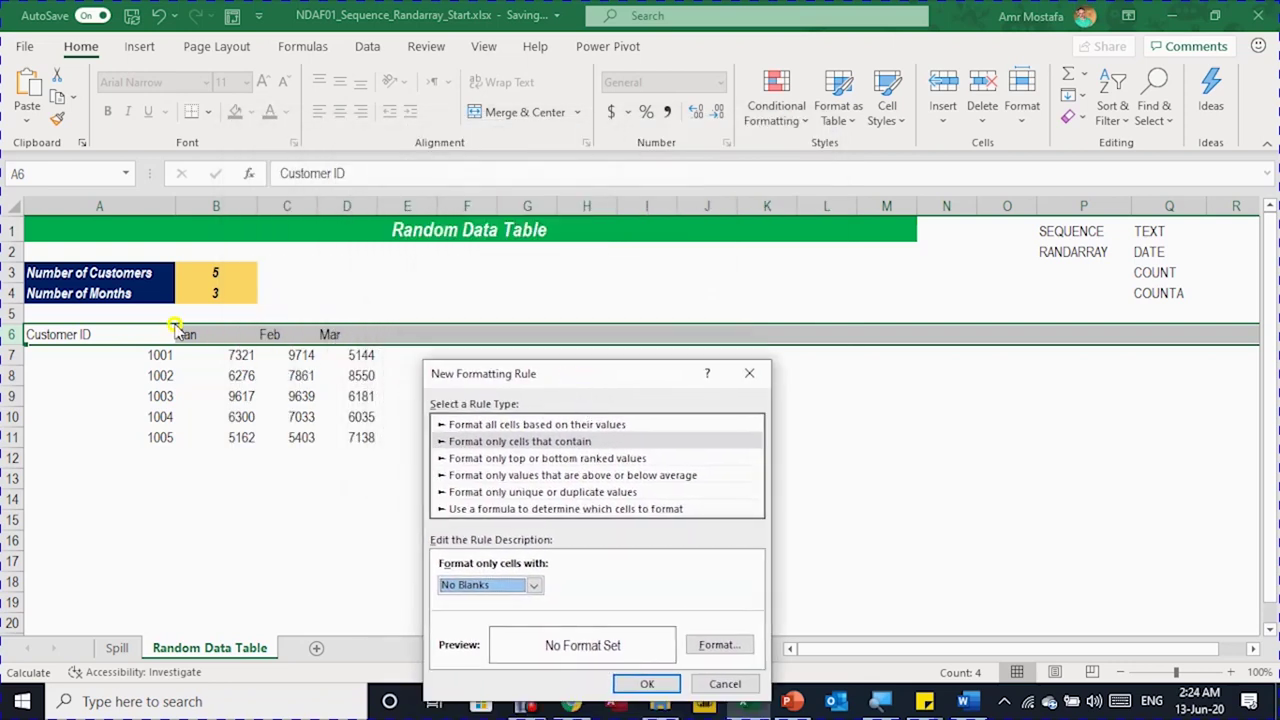
Give the row 6 rule a green fill with bold white font and apply it.
click(720, 647)
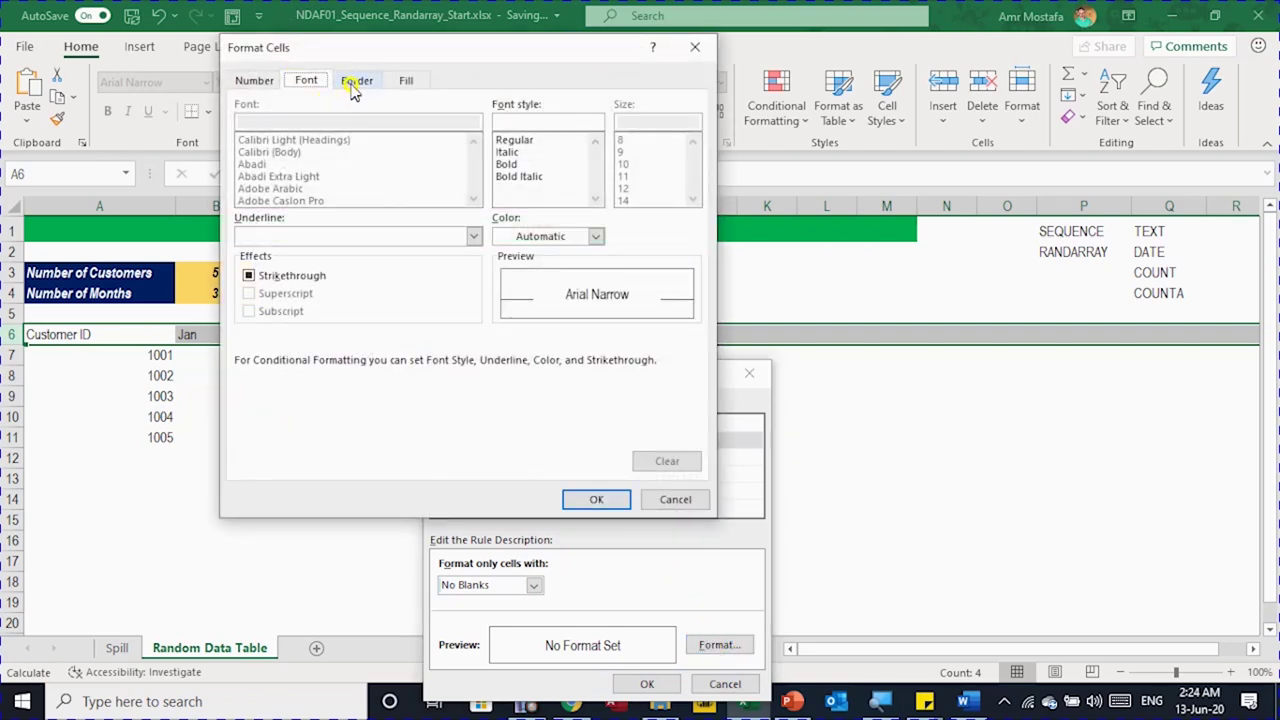
click(406, 80)
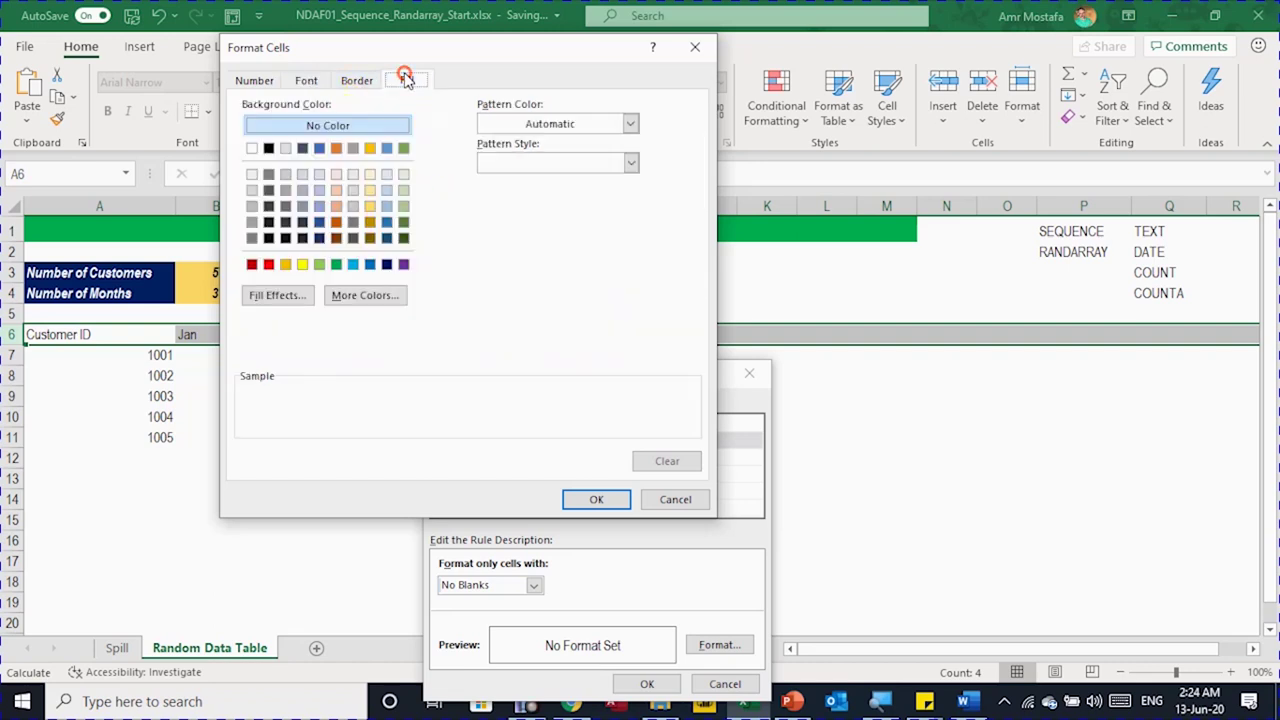
click(336, 264)
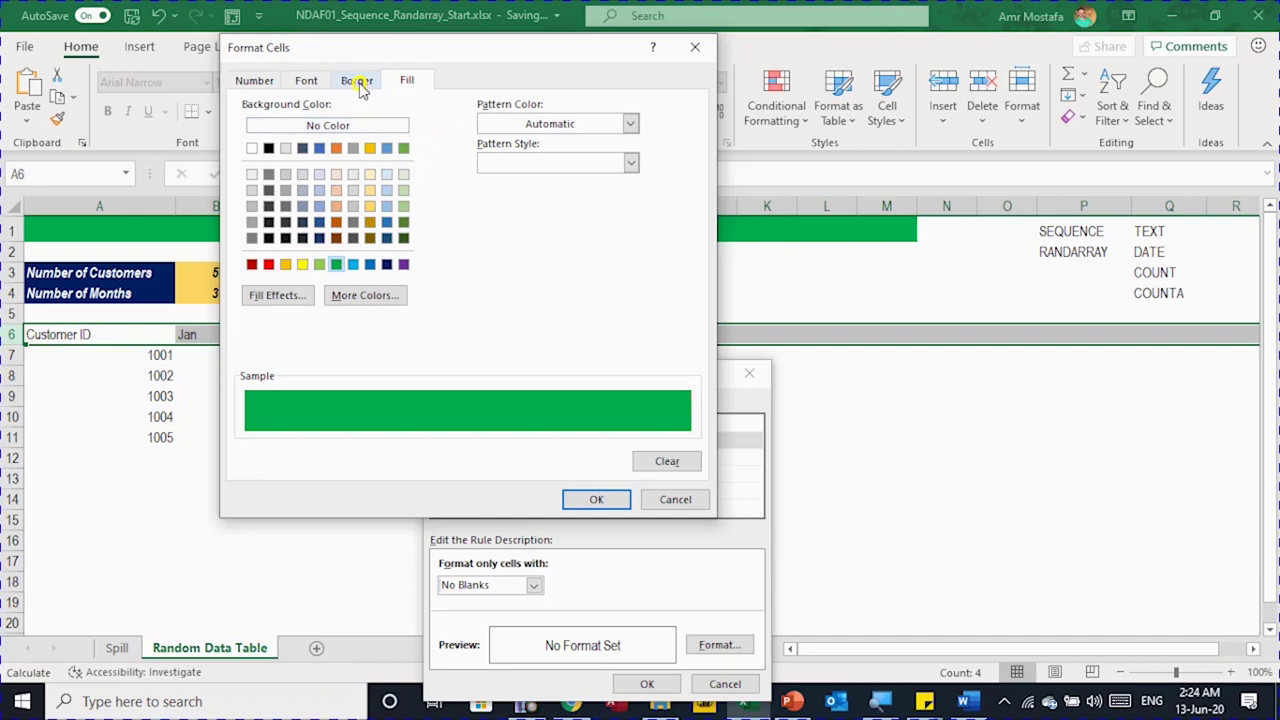
click(308, 81)
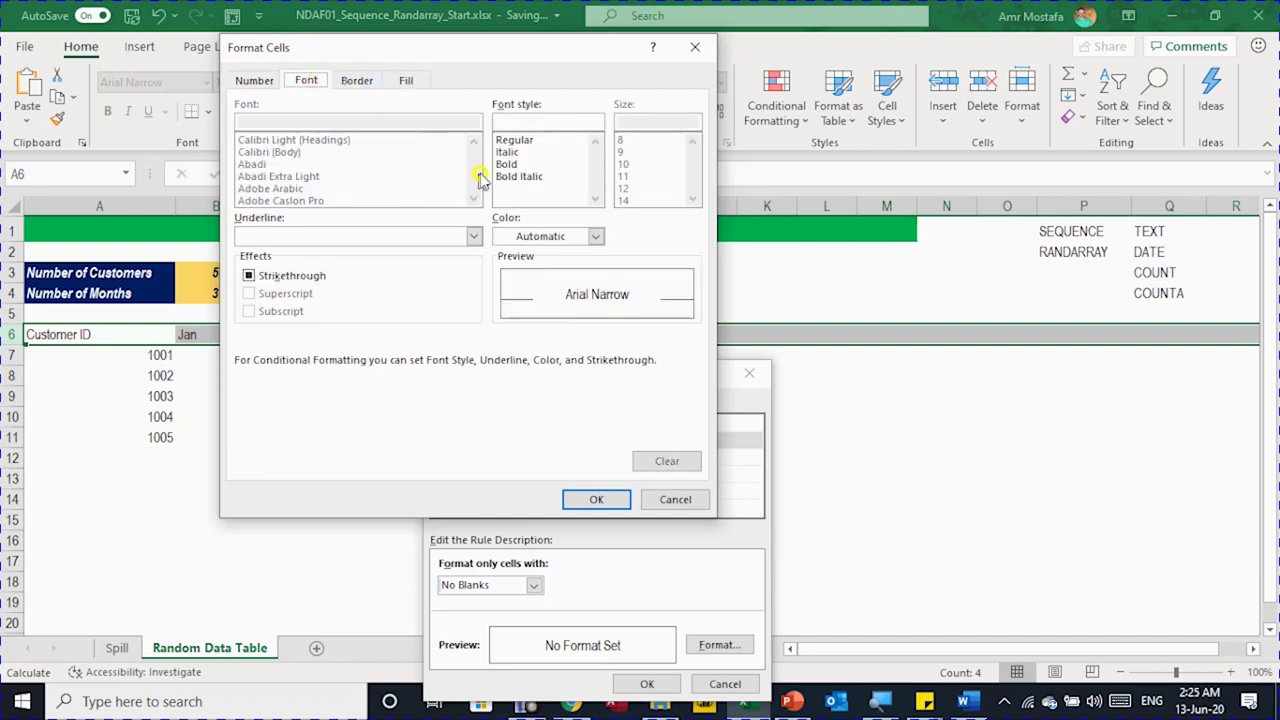
click(508, 165)
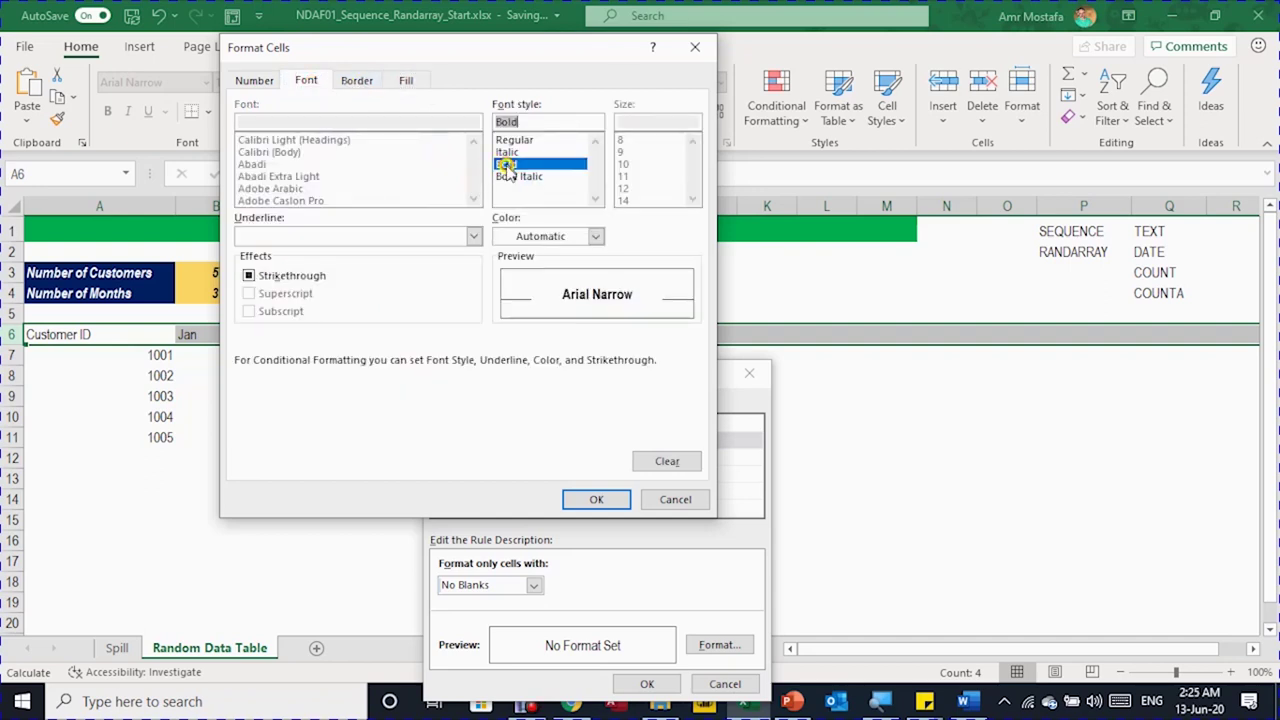
click(548, 236)
click(501, 311)
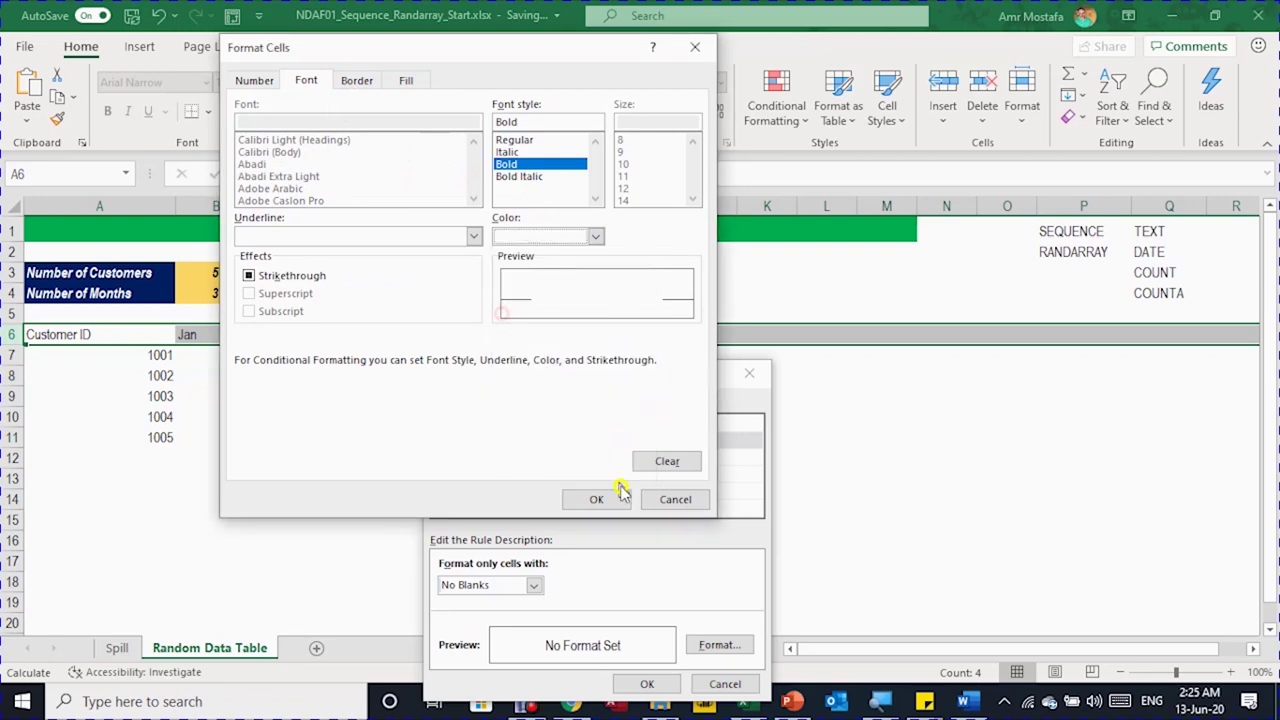
click(598, 499)
click(649, 684)
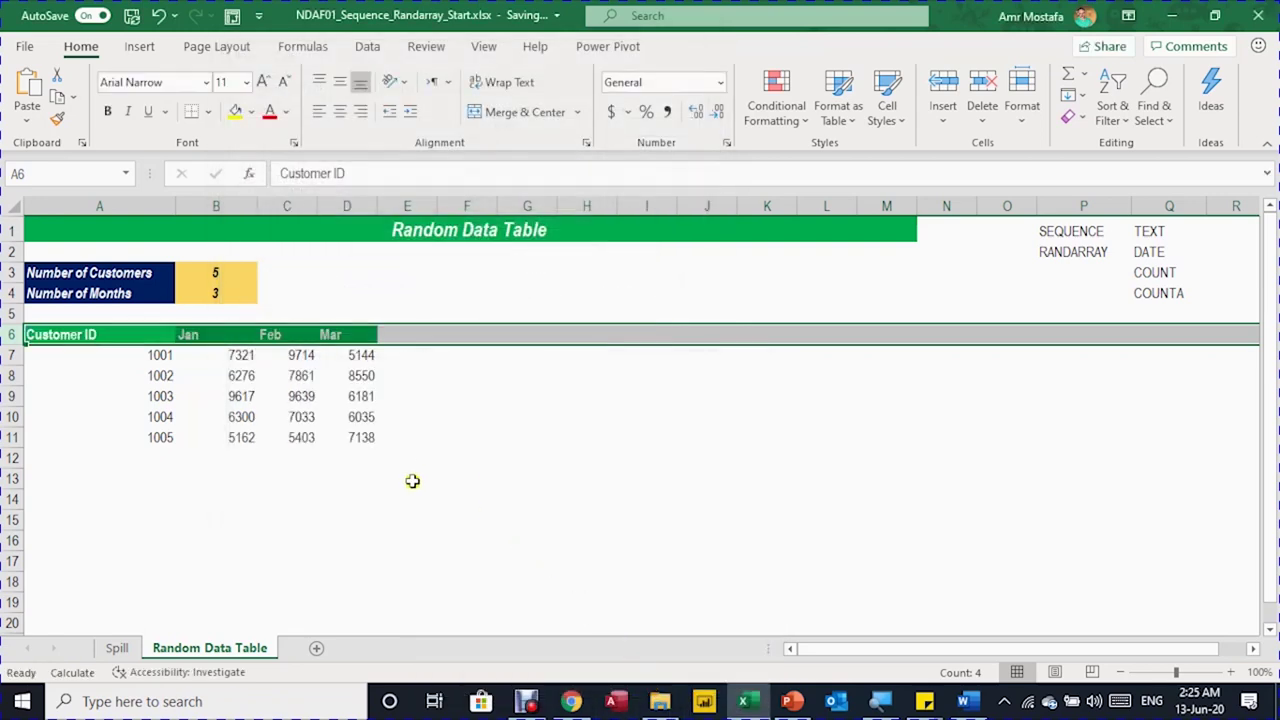
click(277, 407)
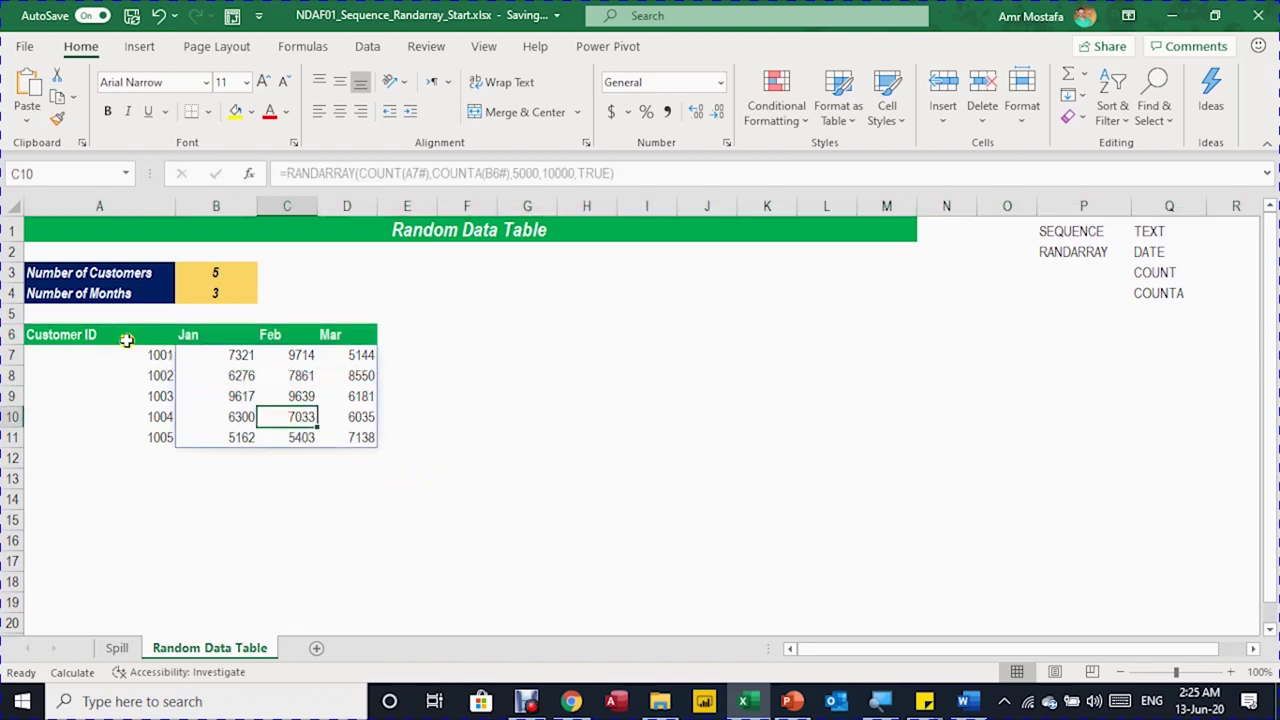
Set the Number of Months in B4 to 6.
click(410, 336)
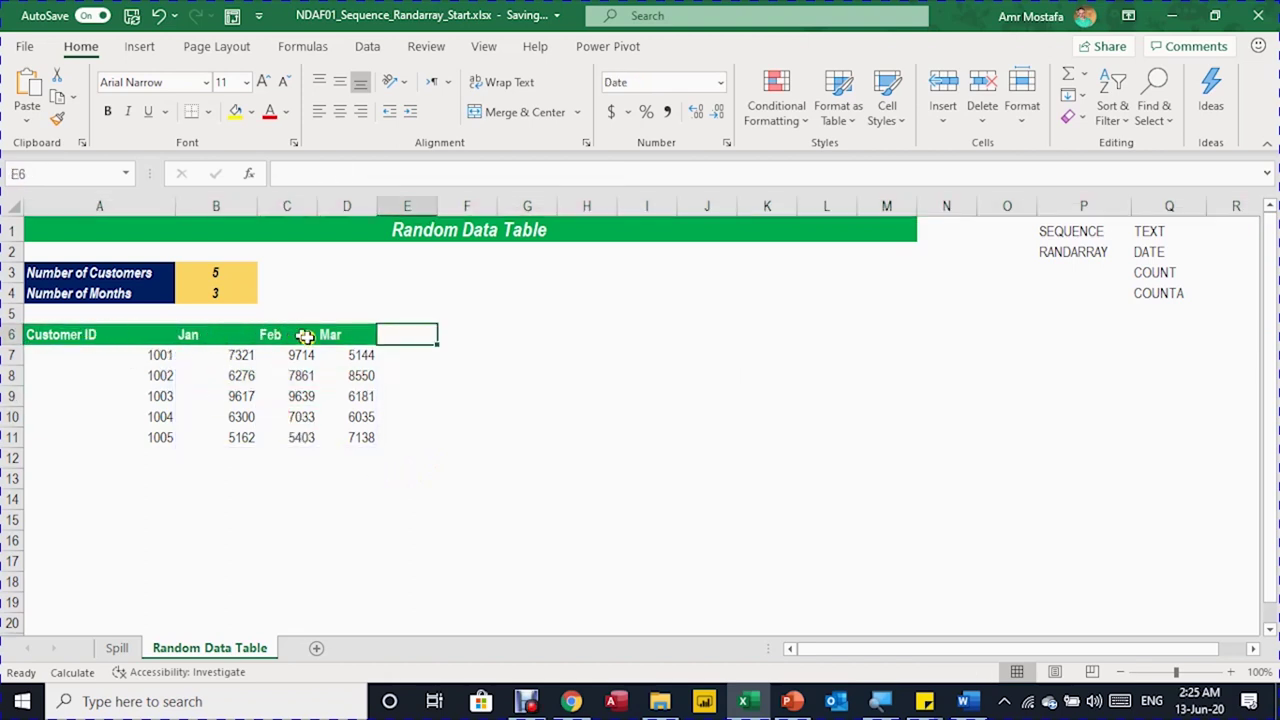
click(236, 273)
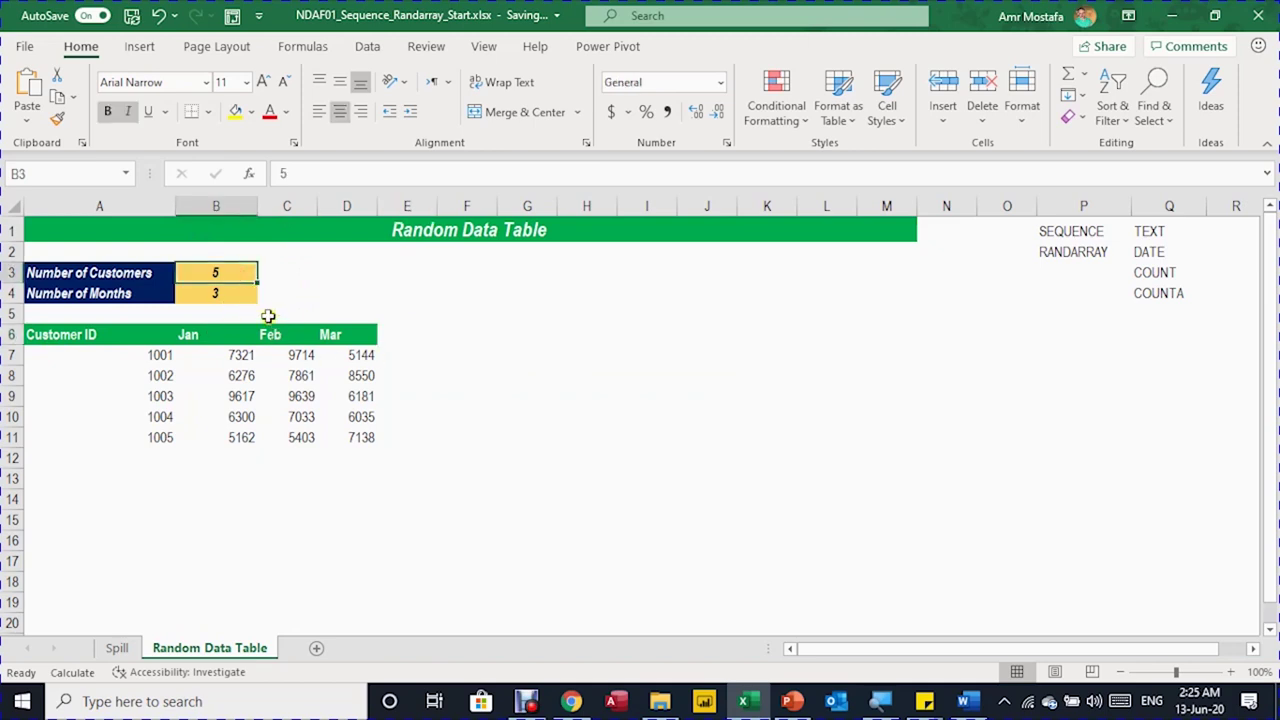
click(252, 293)
text(6)
key(Return)
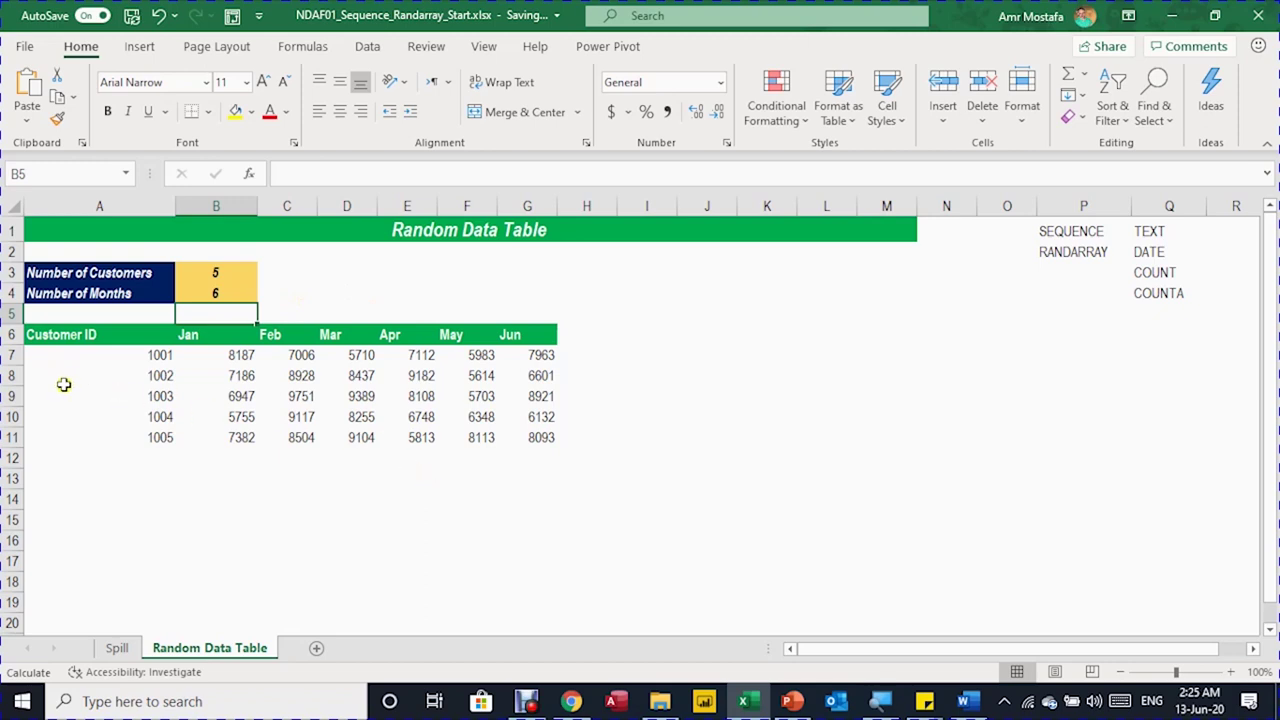
Start a No Blanks conditional formatting rule covering all rows from row 7 down to the end of the sheet.
click(10, 354)
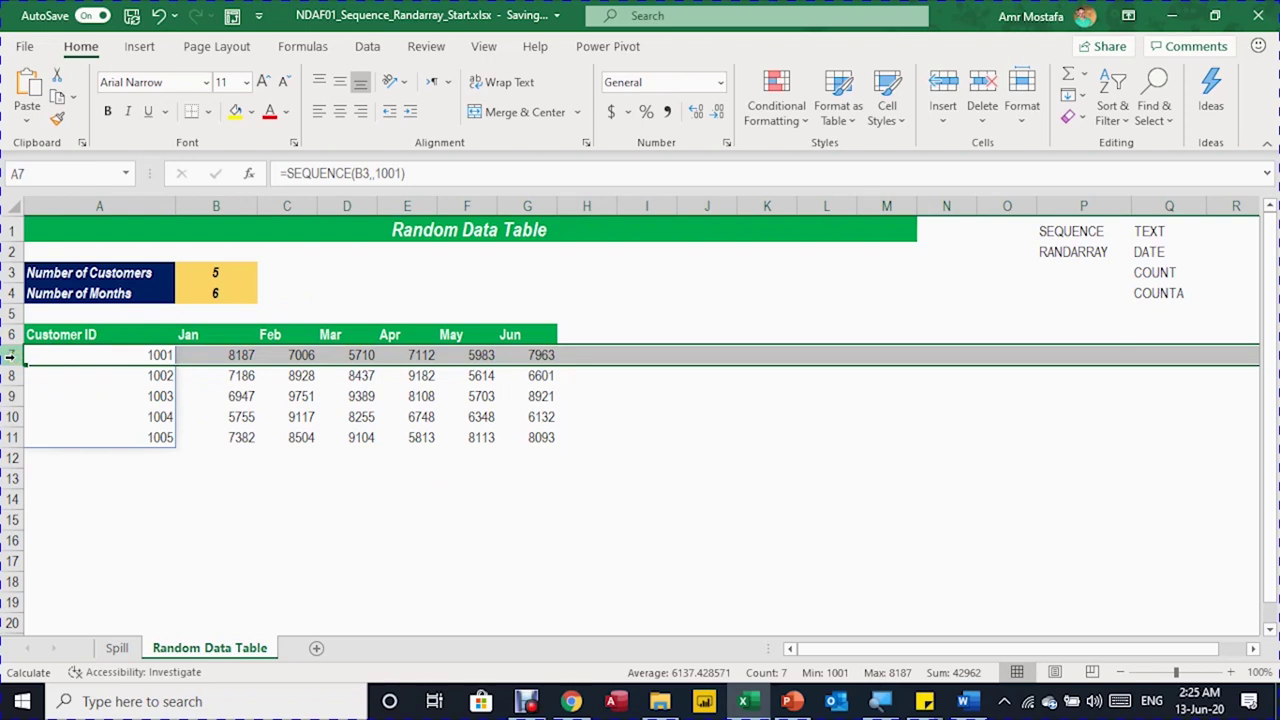
drag(10, 356, 10, 440)
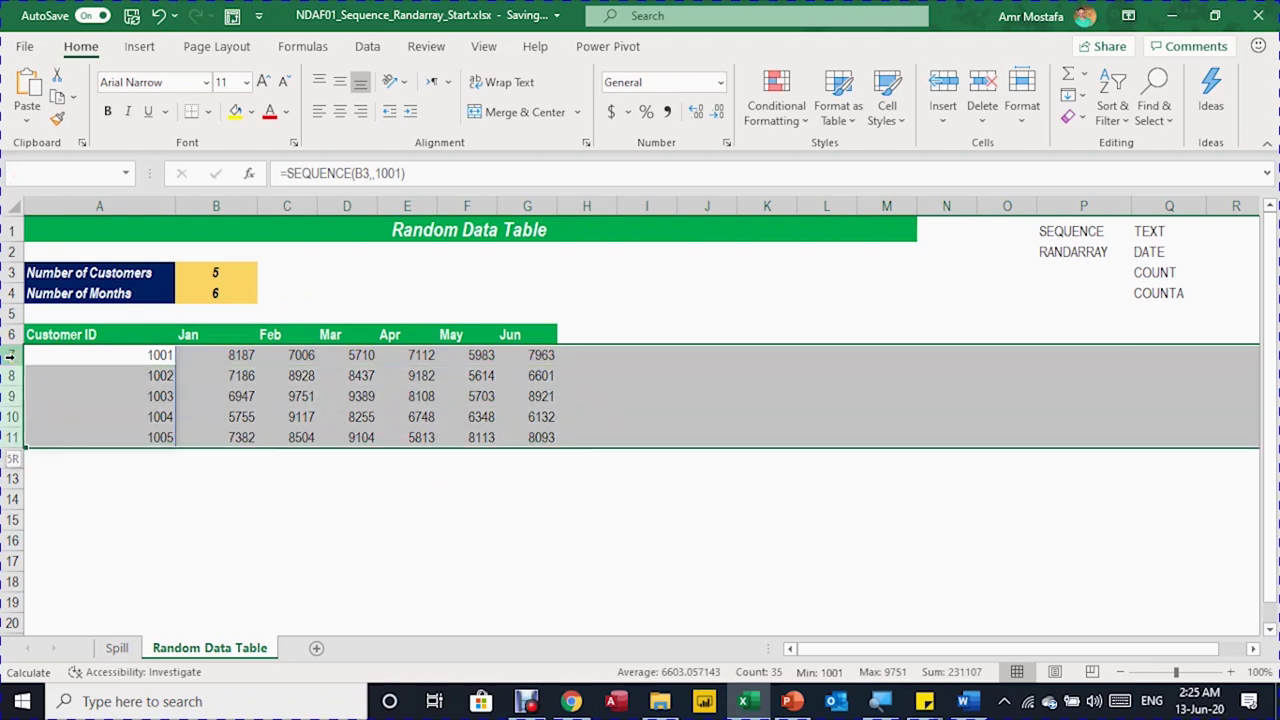
key(ctrl+shift+Down)
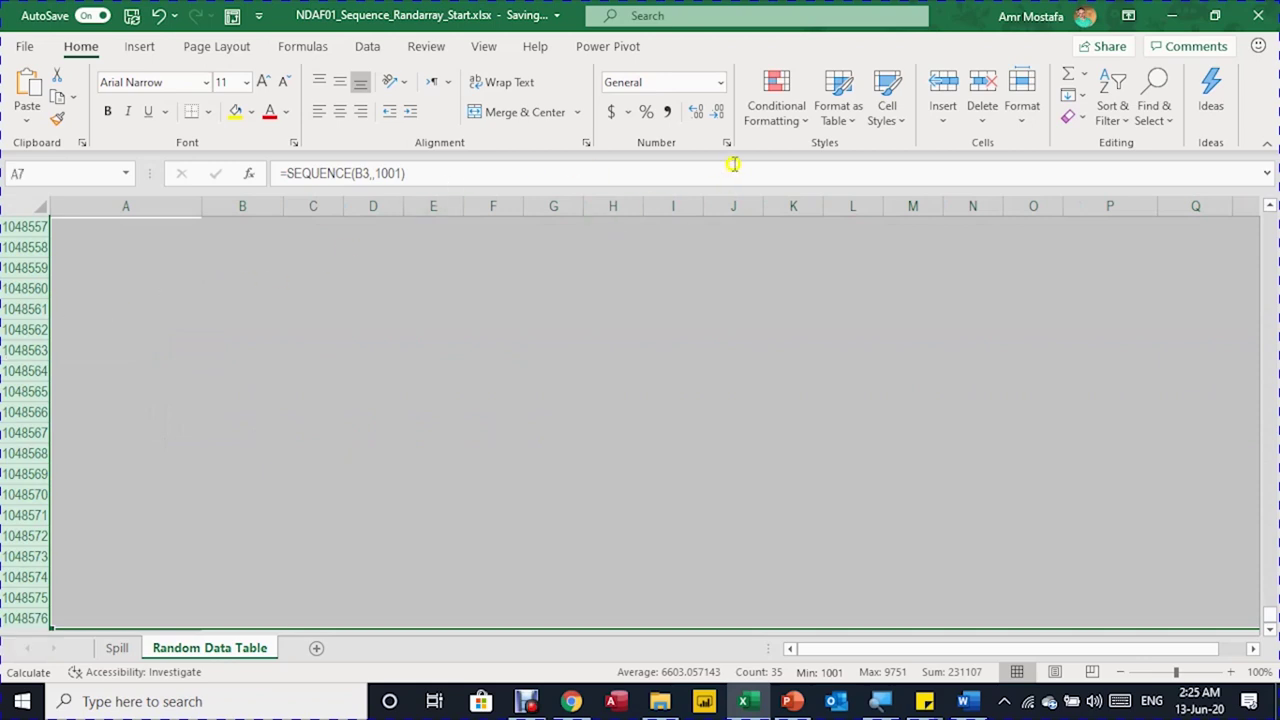
click(763, 133)
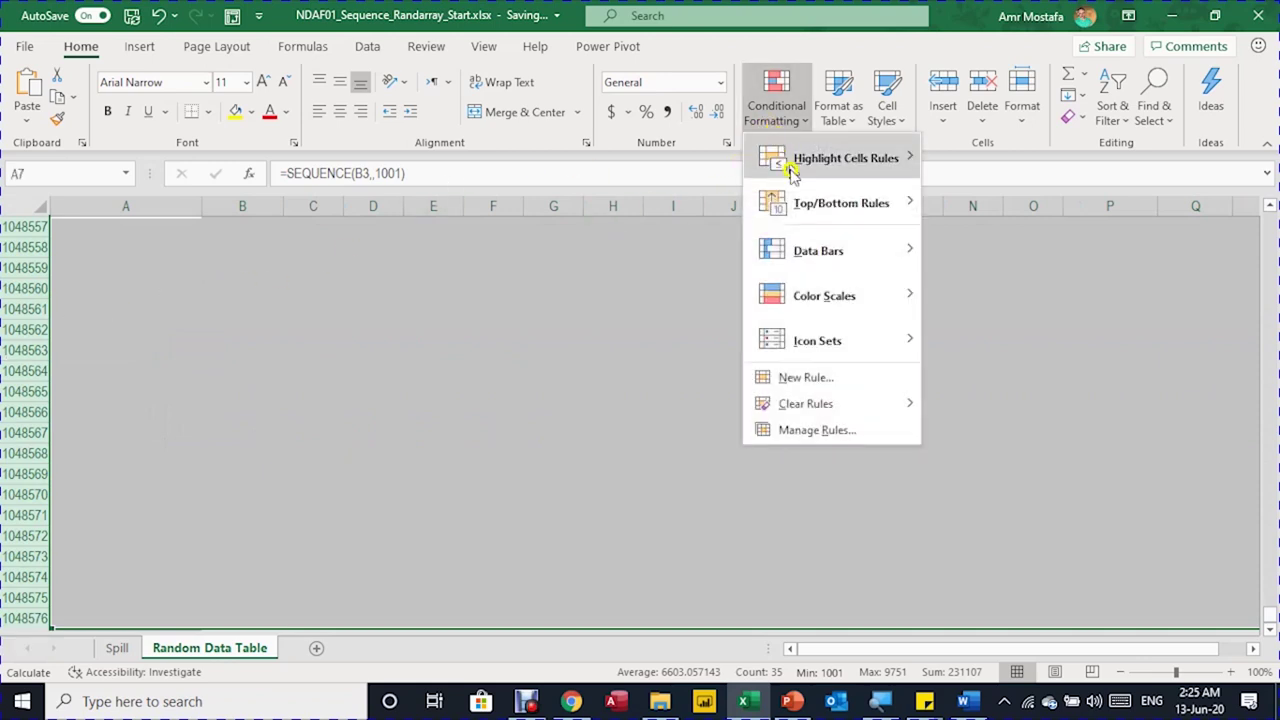
click(802, 377)
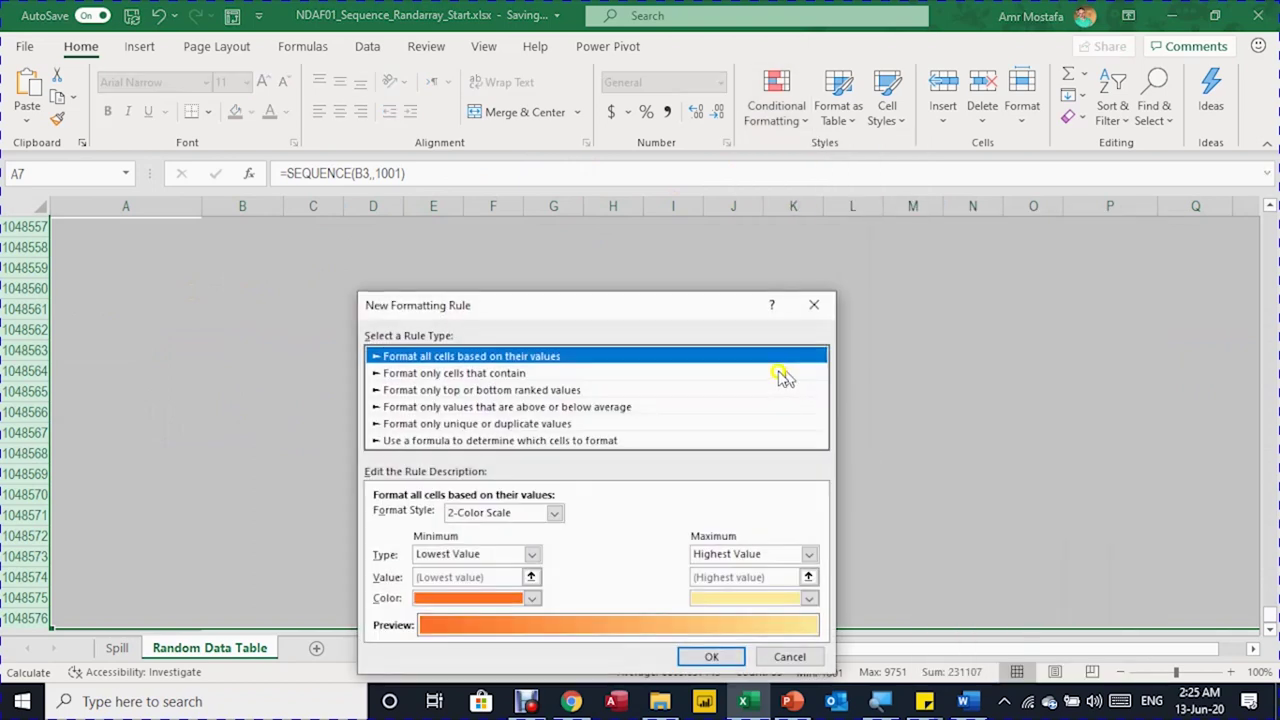
click(488, 374)
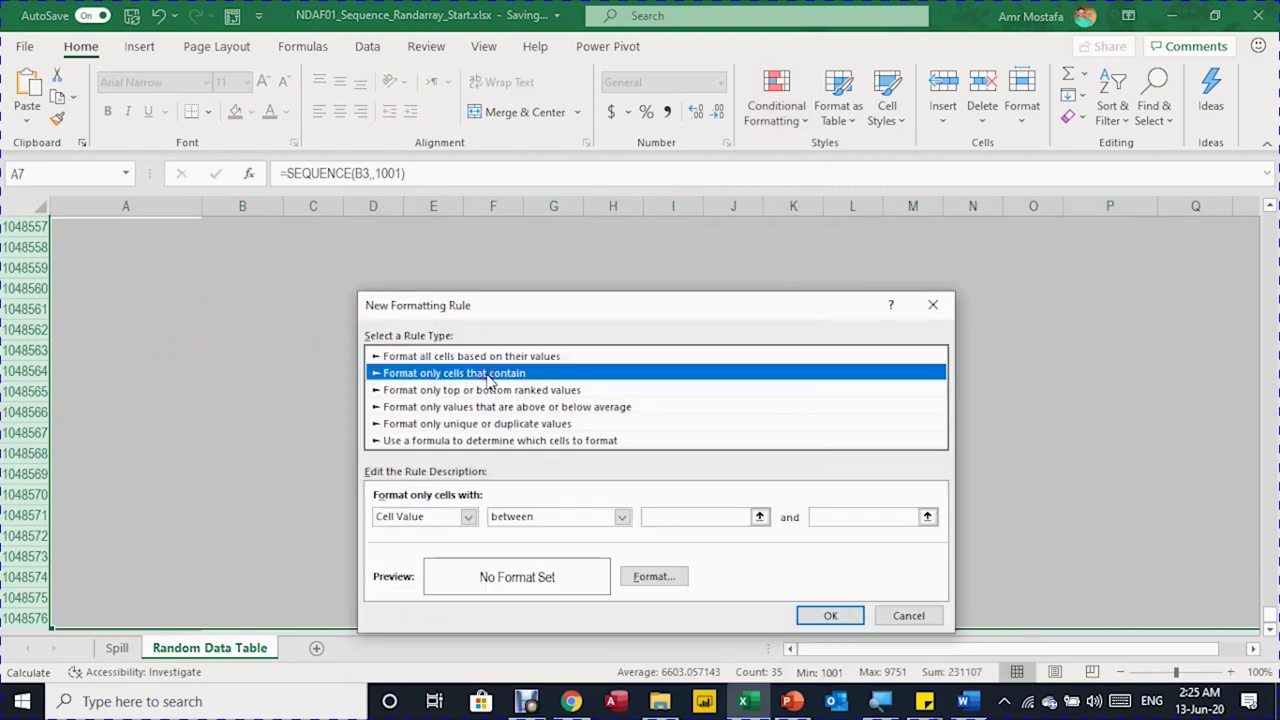
click(468, 516)
click(440, 586)
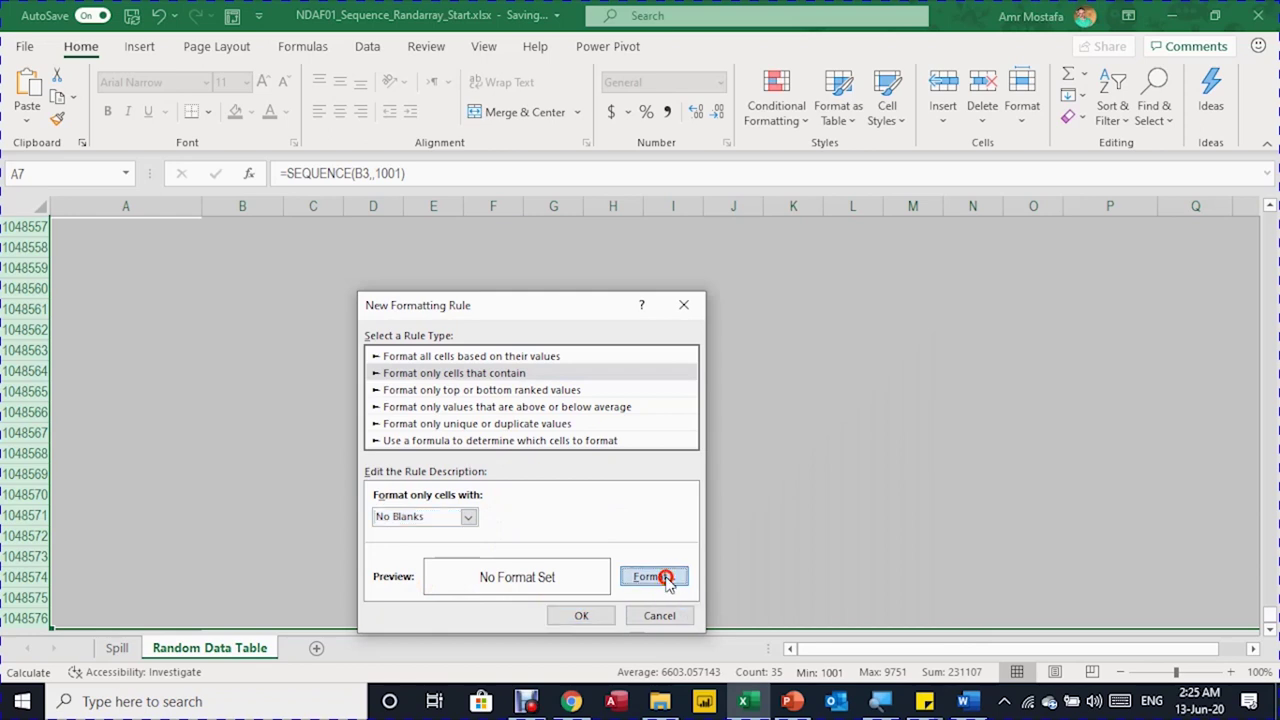
Give the table body rule a dotted outline border and italic font, and apply it.
click(654, 577)
click(485, 237)
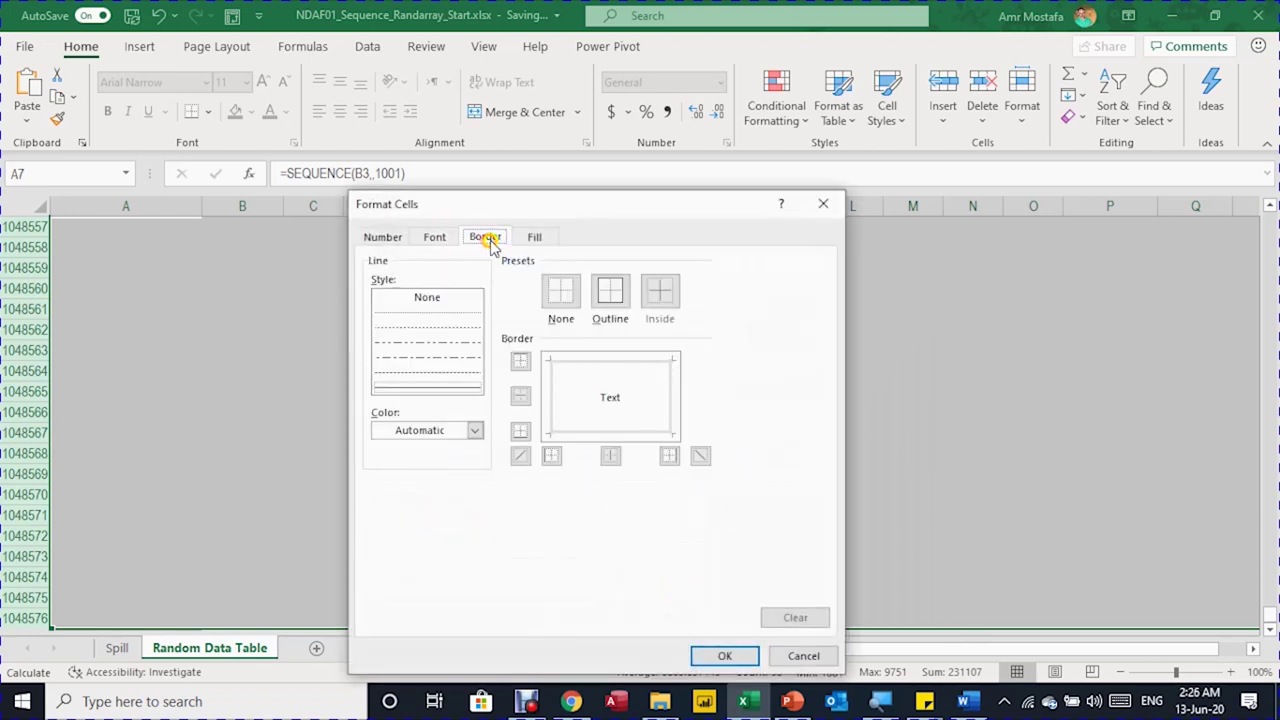
click(450, 328)
click(609, 290)
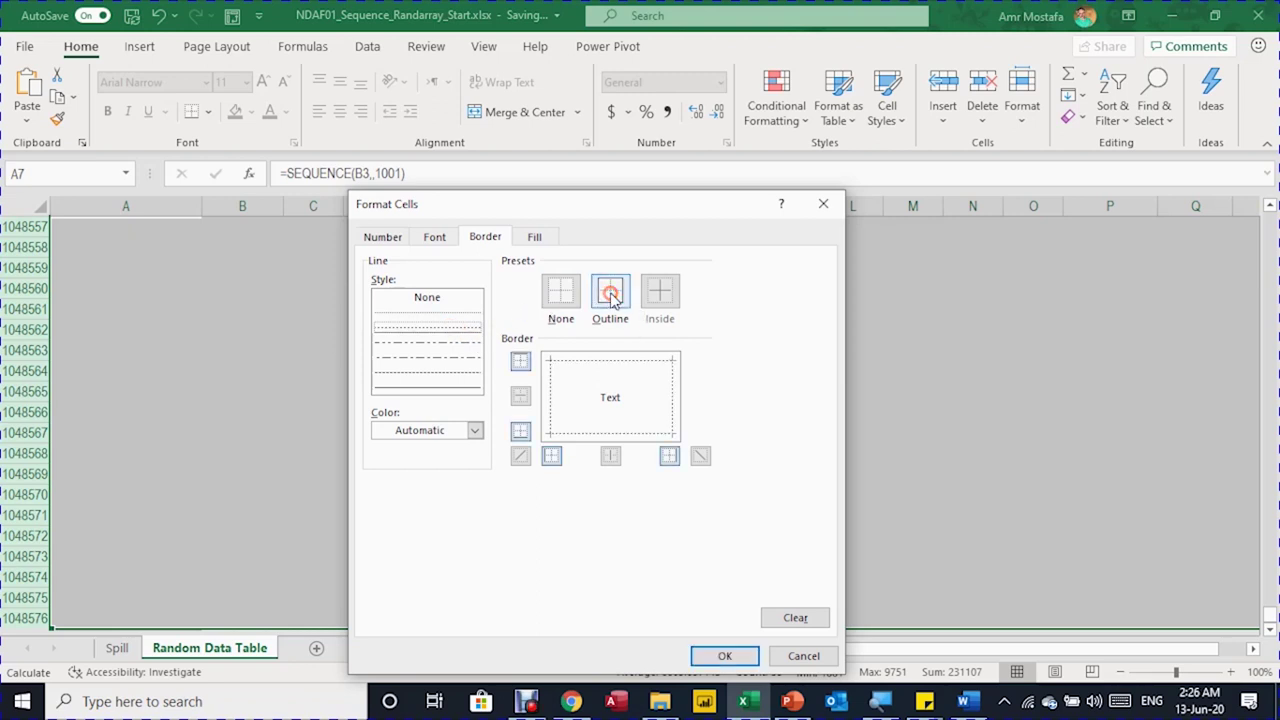
click(436, 238)
click(637, 309)
click(728, 656)
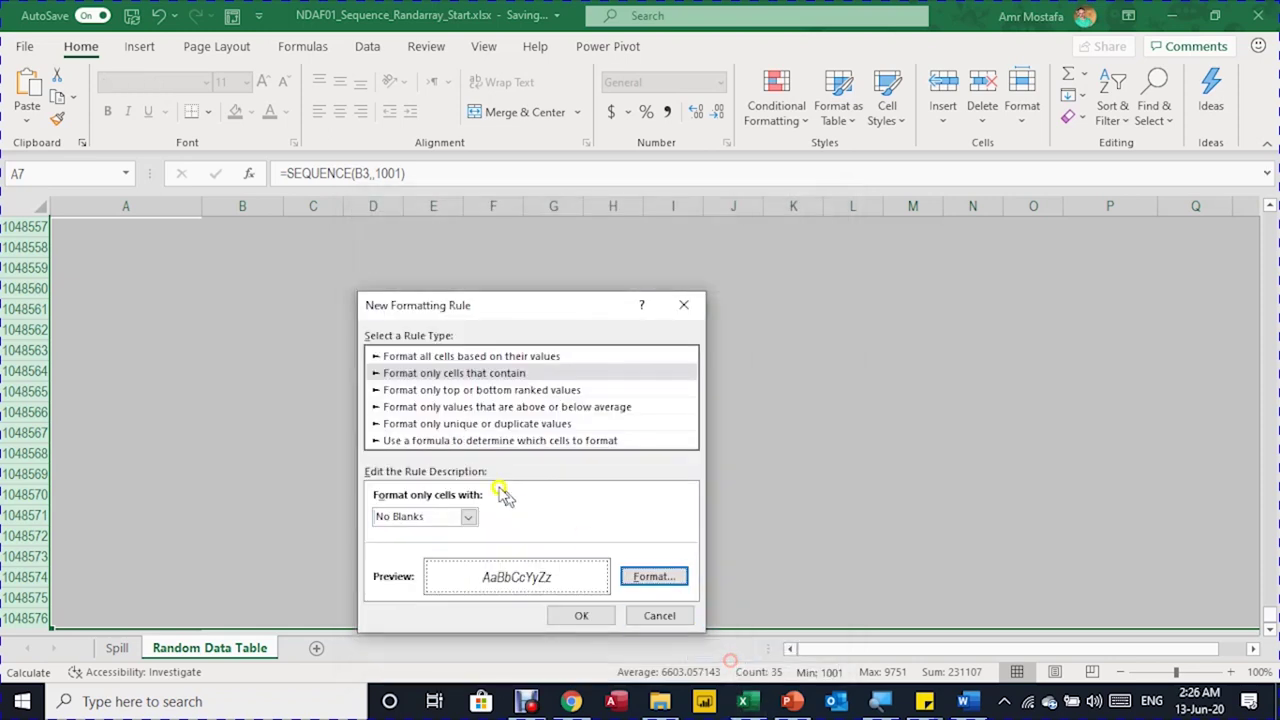
click(577, 615)
Return to the start of the sheet and examine the formatting of the table body.
click(197, 311)
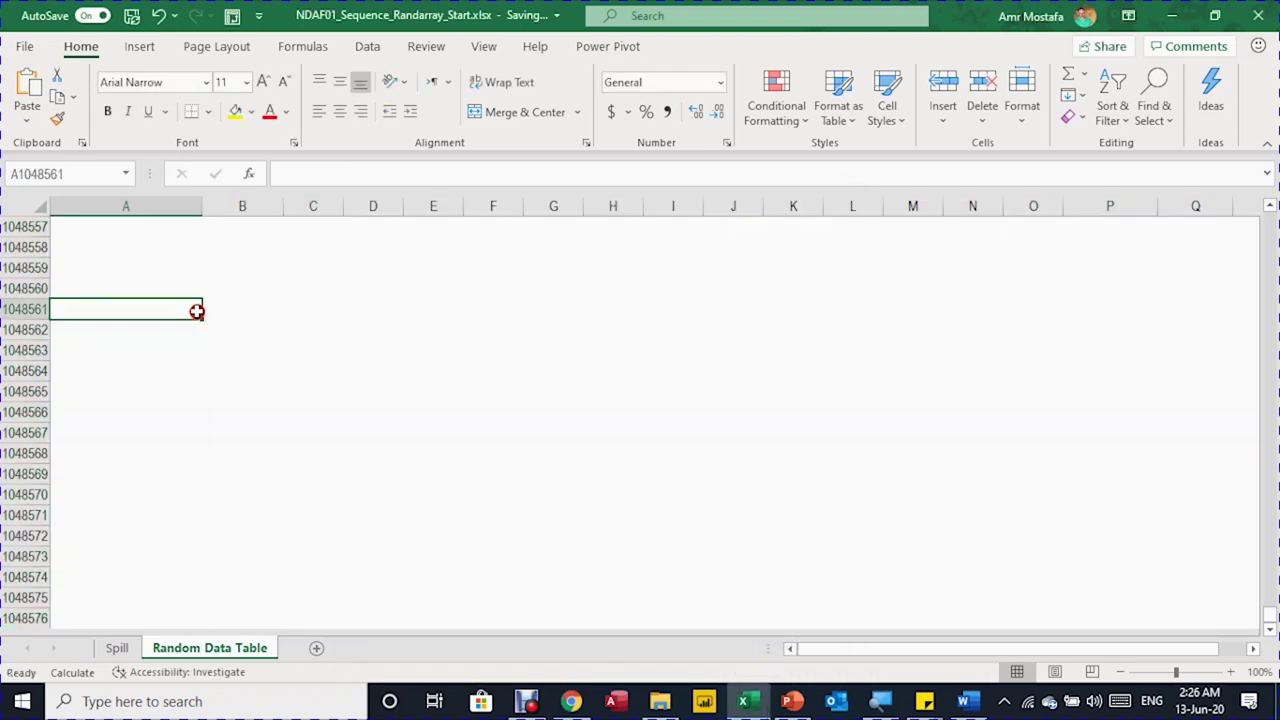
key(ctrl+Up)
key(ctrl+Up)
key(ctrl+Up)
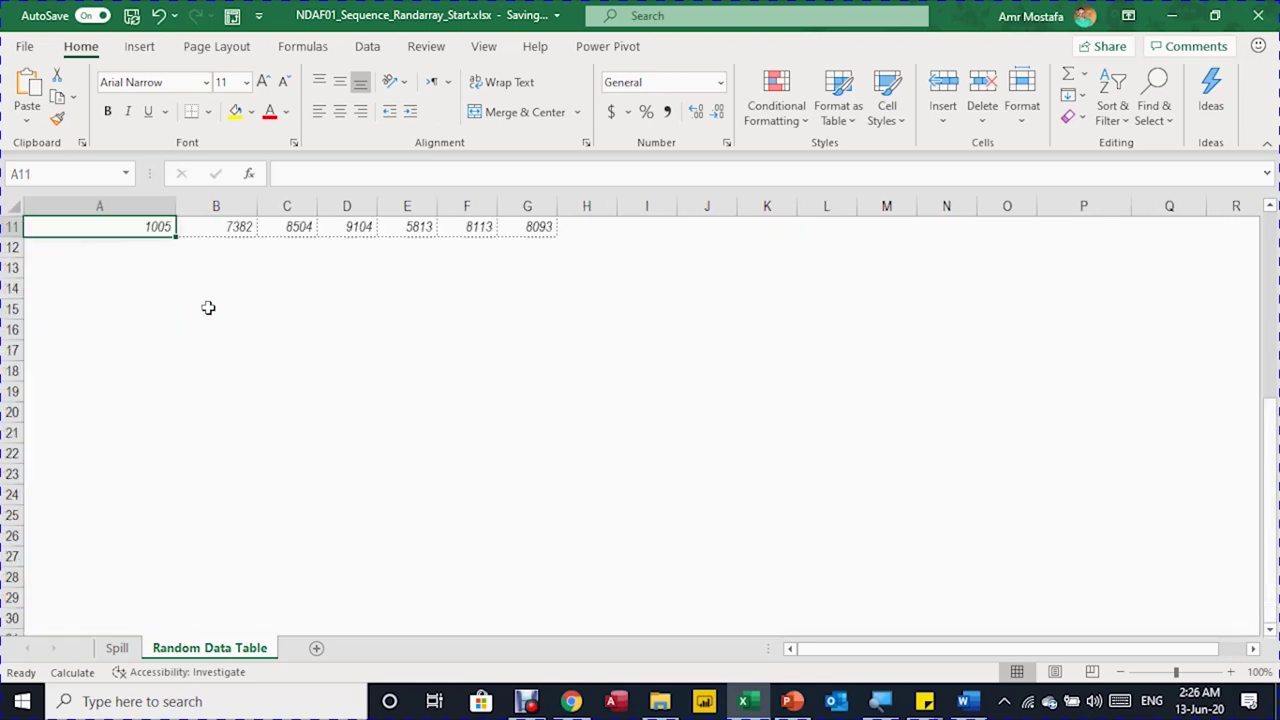
key(ctrl+Up)
key(ctrl+Up)
key(Down)
key(Down)
key(Down)
key(Down)
key(Down)
key(Down)
key(Down)
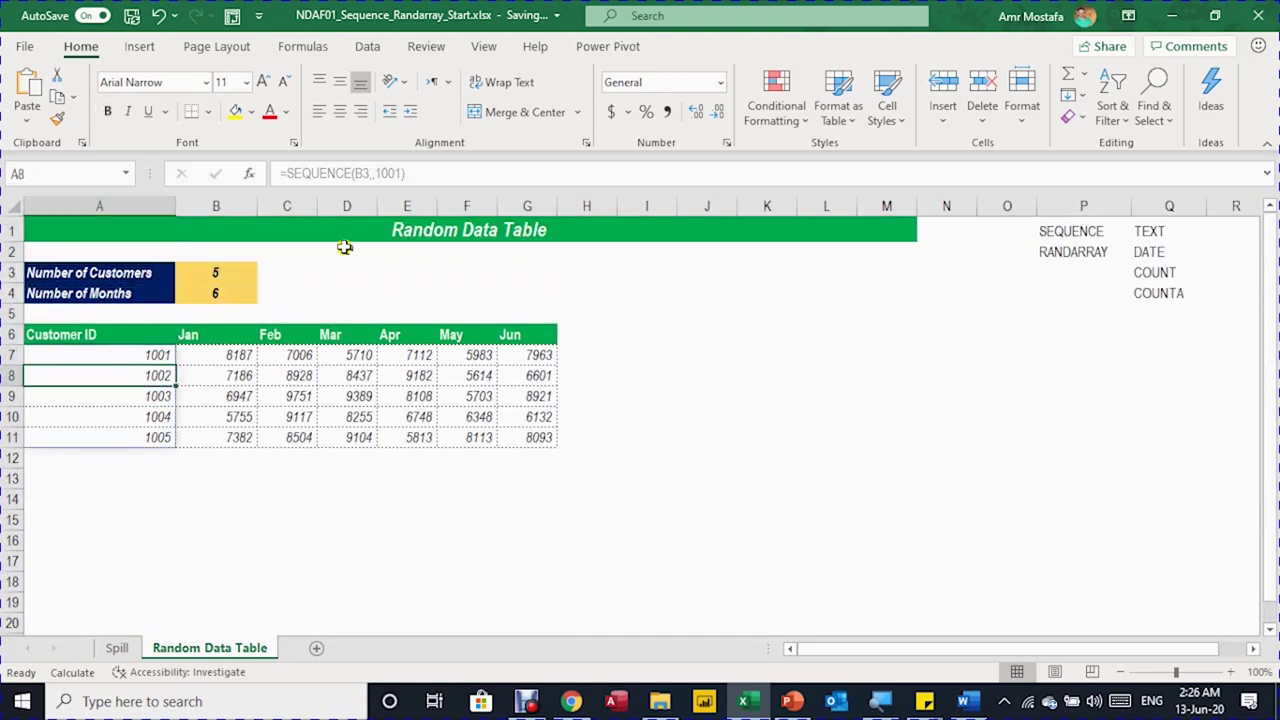
click(346, 375)
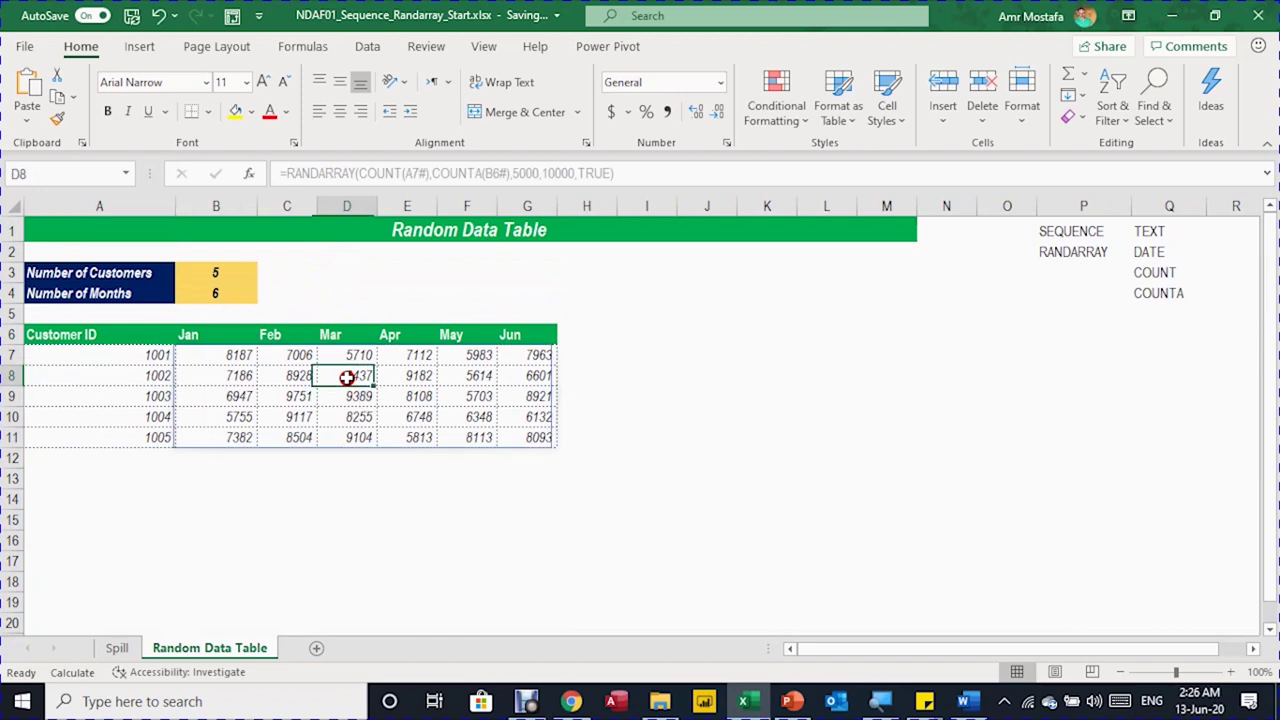
Set the Number of Customers in B3 to 15 and the Number of Months in B4 to 12, and check the expanded table.
click(232, 273)
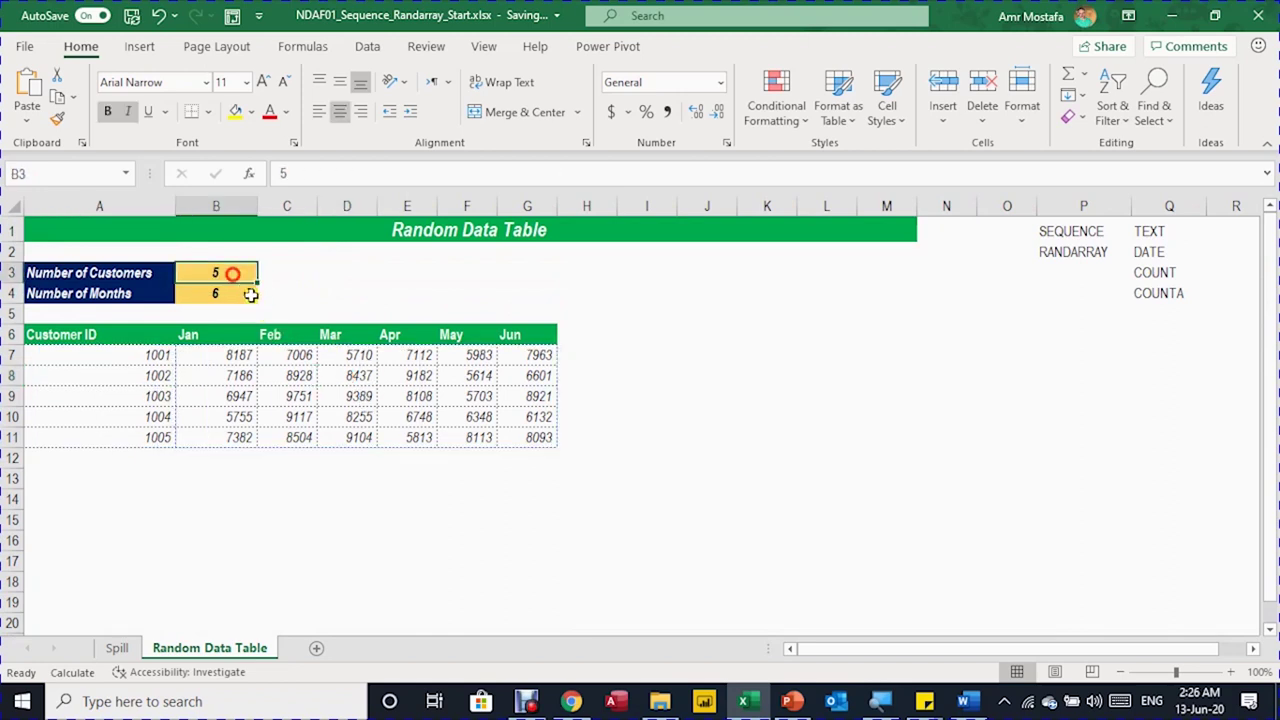
text(15)
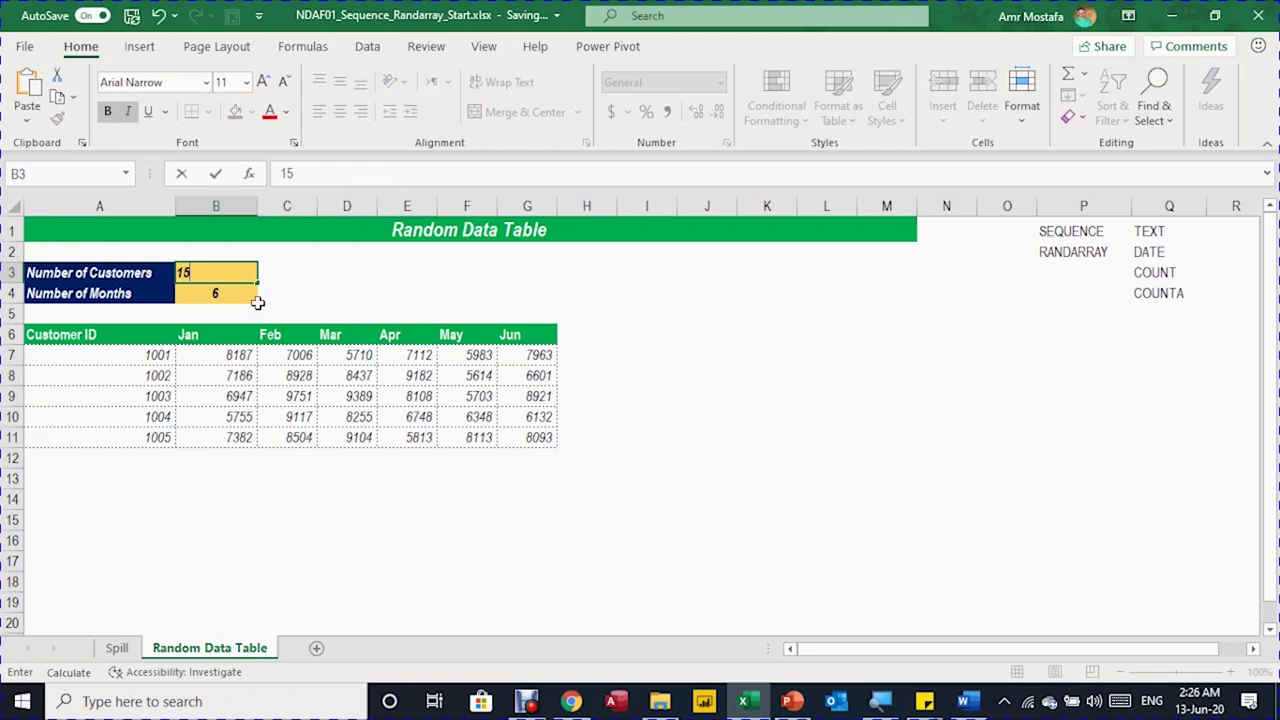
key(Return)
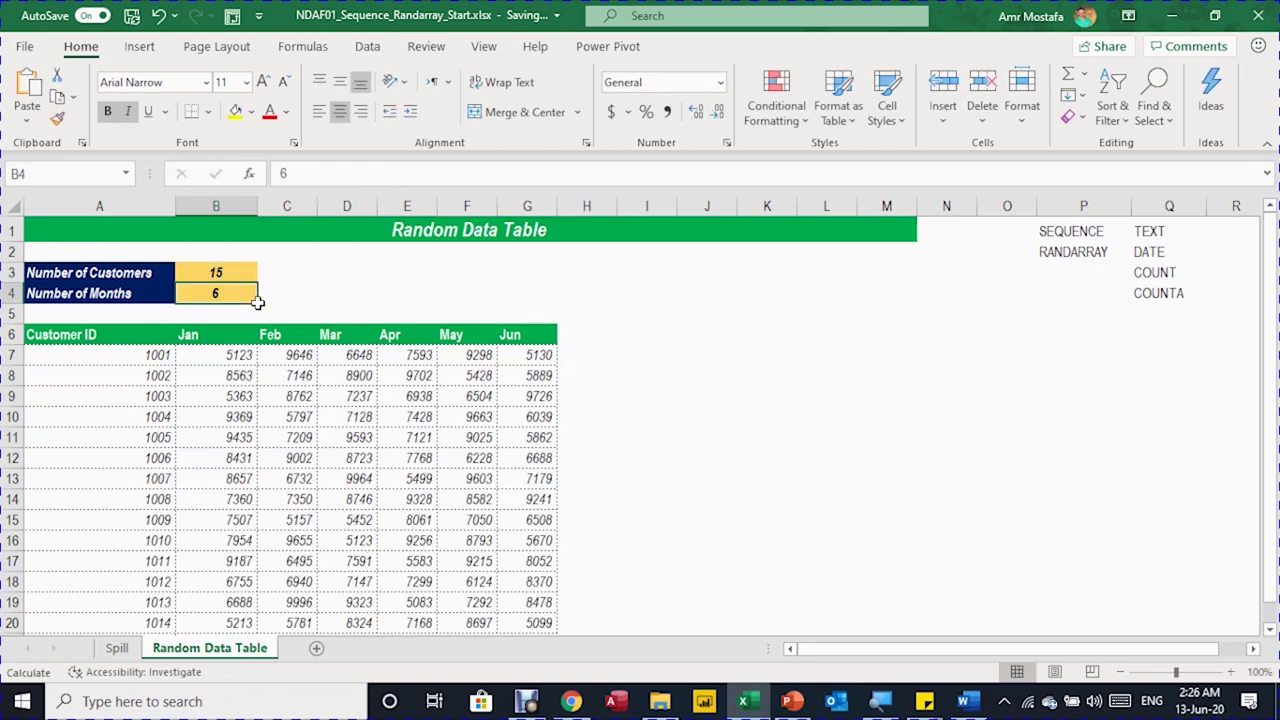
text(1)
key(Return)
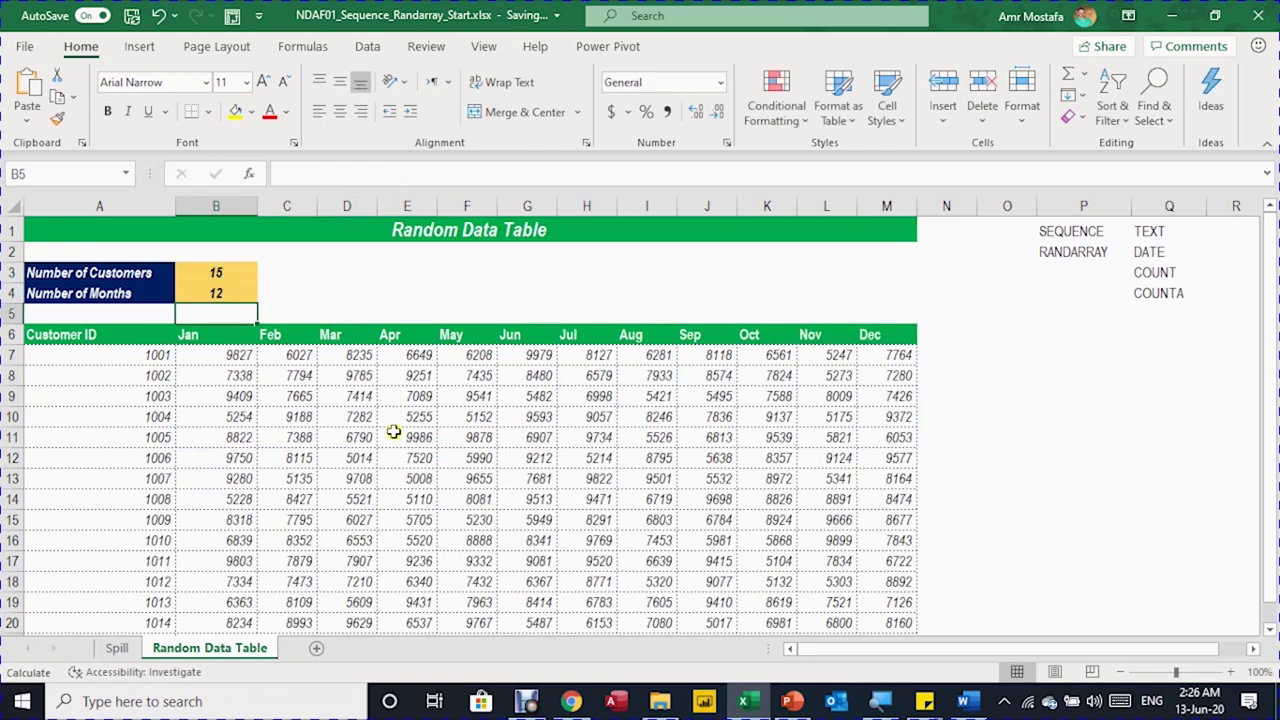
scroll(393, 437, down, 2)
scroll(393, 437, up, 2)
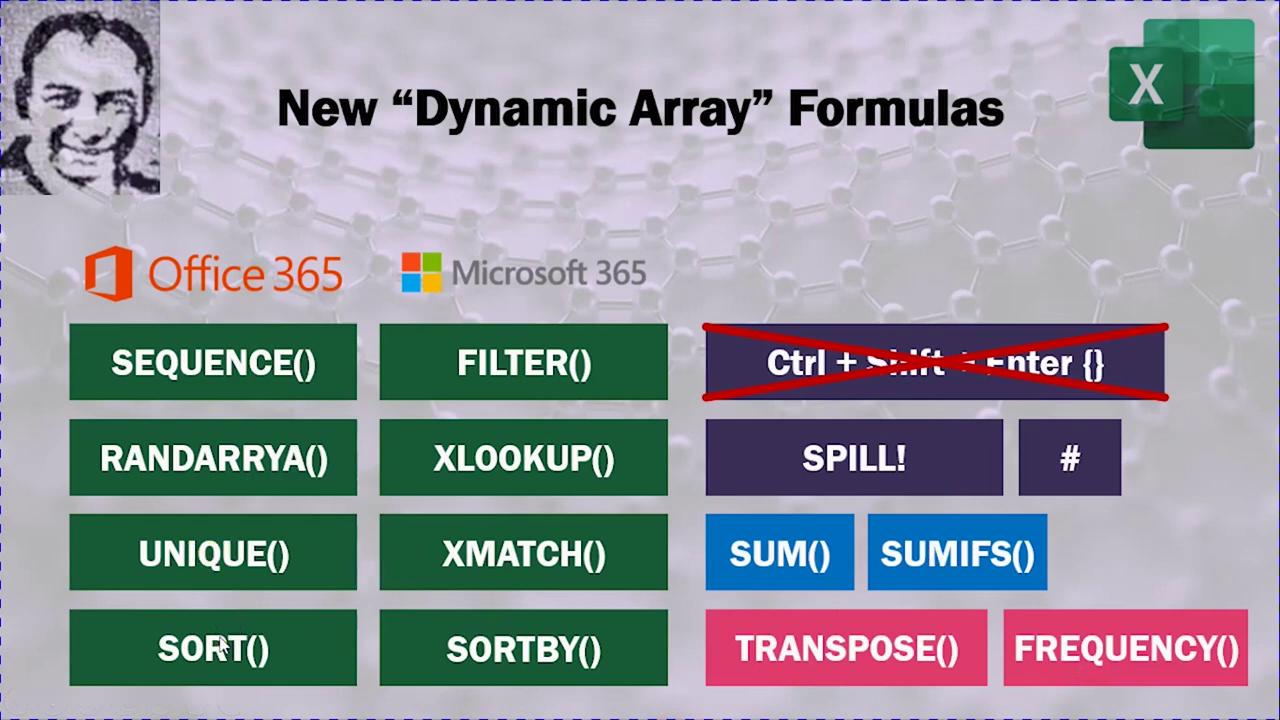
key(Right)
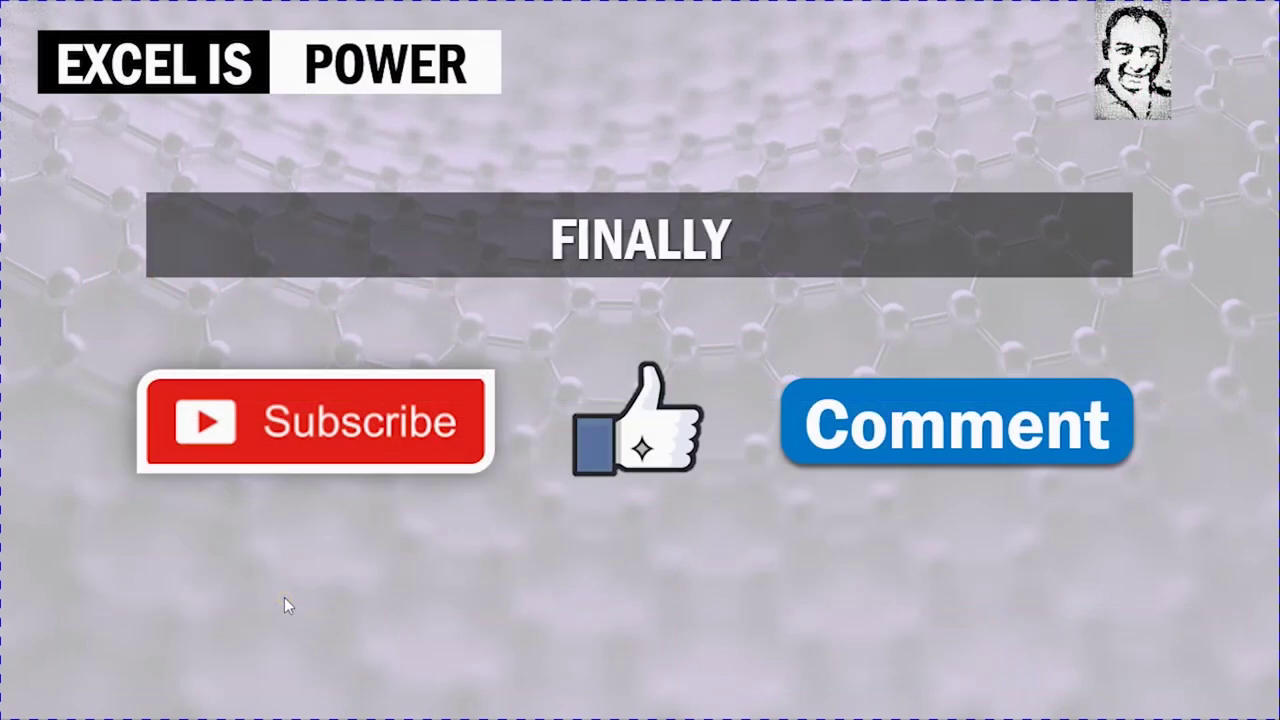